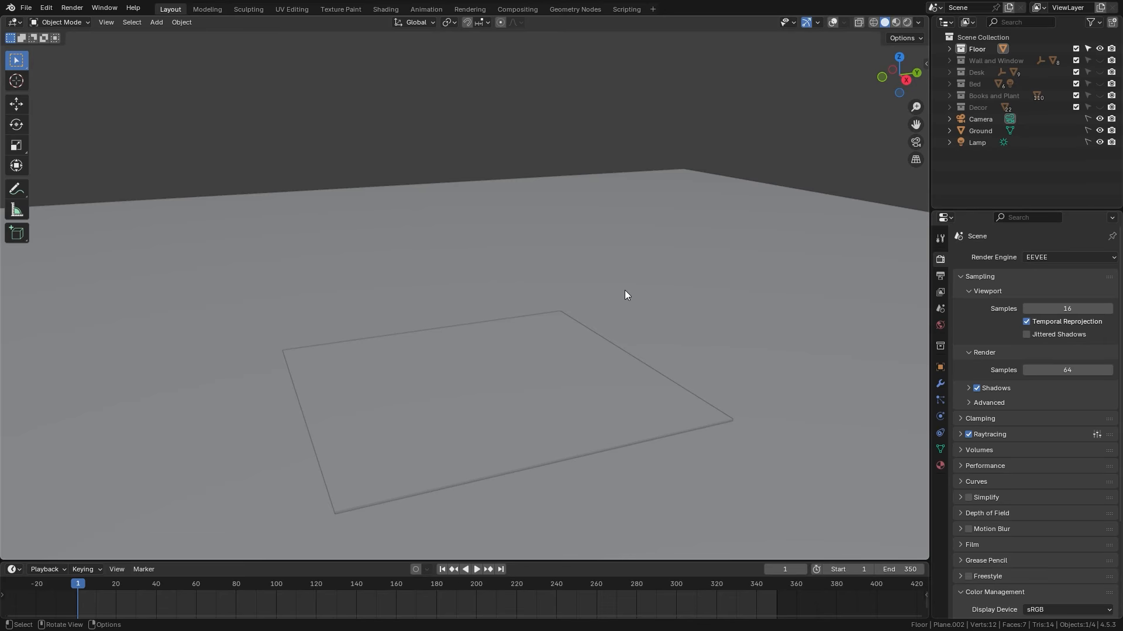
# - Review the room's object collections one after another, from Wall and Window through Desk, Bed, Books and Plant to Decor
pyautogui.moveTo(628, 317); pyautogui.dragTo(635, 364, button='middle')
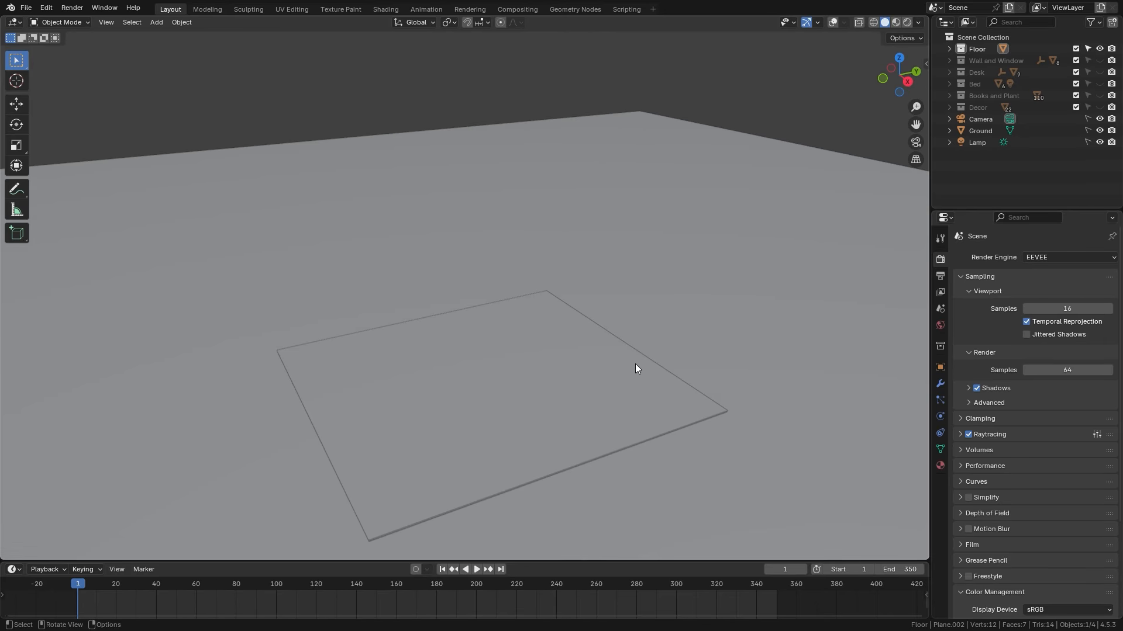
pyautogui.press('2')
pyautogui.press('3')
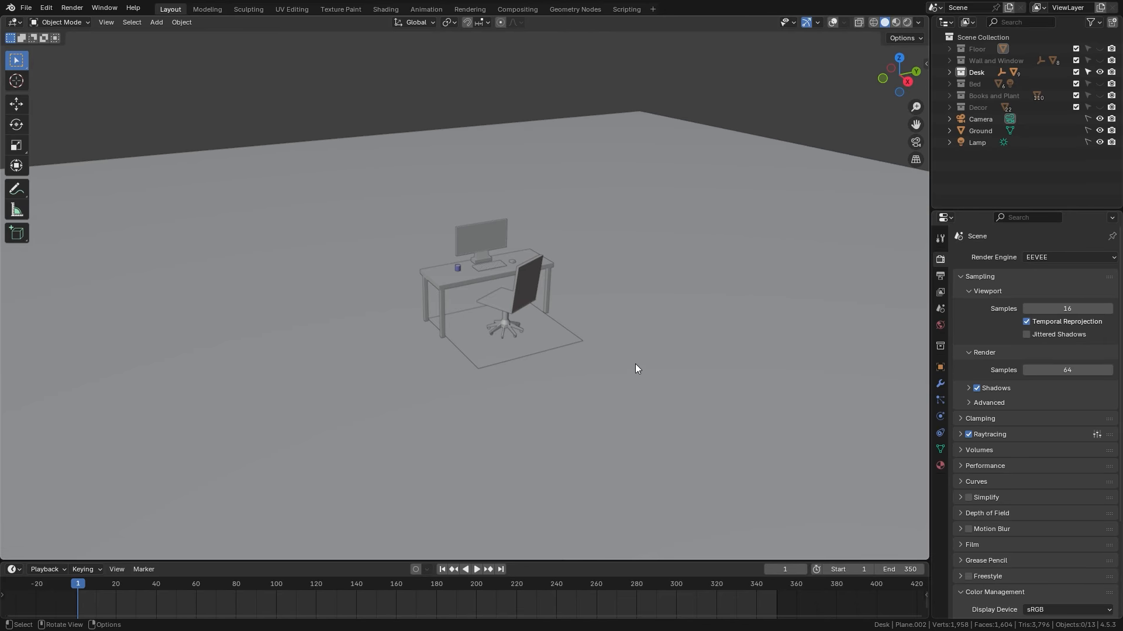
pyautogui.press('4')
pyautogui.press('5')
pyautogui.press('6')
pyautogui.moveTo(597, 350); pyautogui.dragTo(557, 333, button='middle')
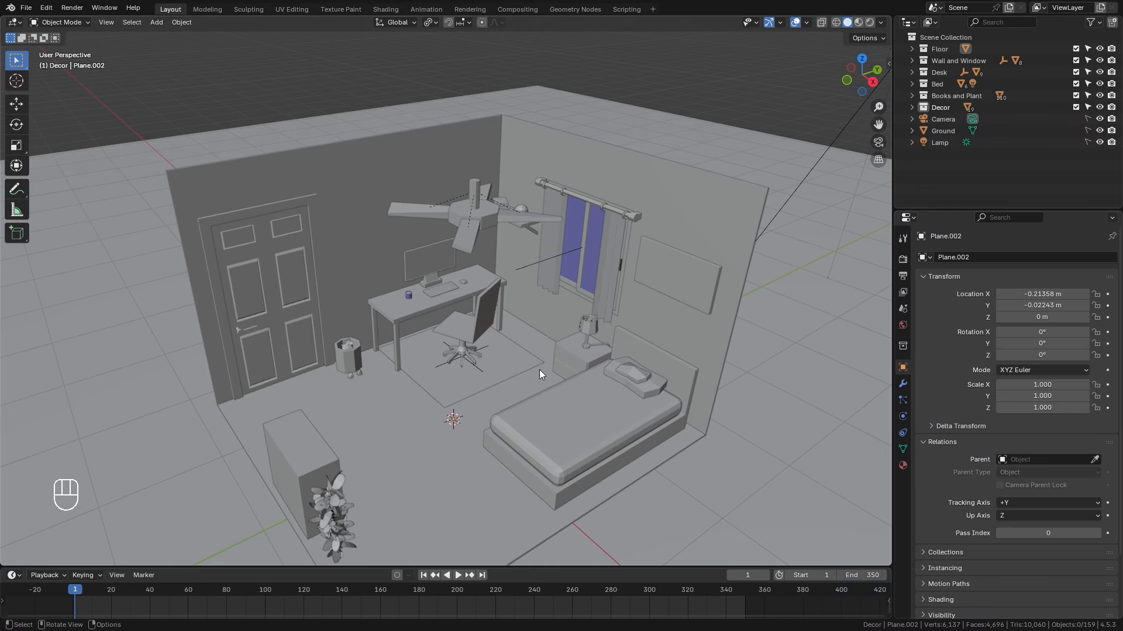
# - Search the extensions in the preferences for "comm" to check that the Commotion add-on is installed, and close the preferences
pyautogui.click(46, 8)
pyautogui.click(80, 159)
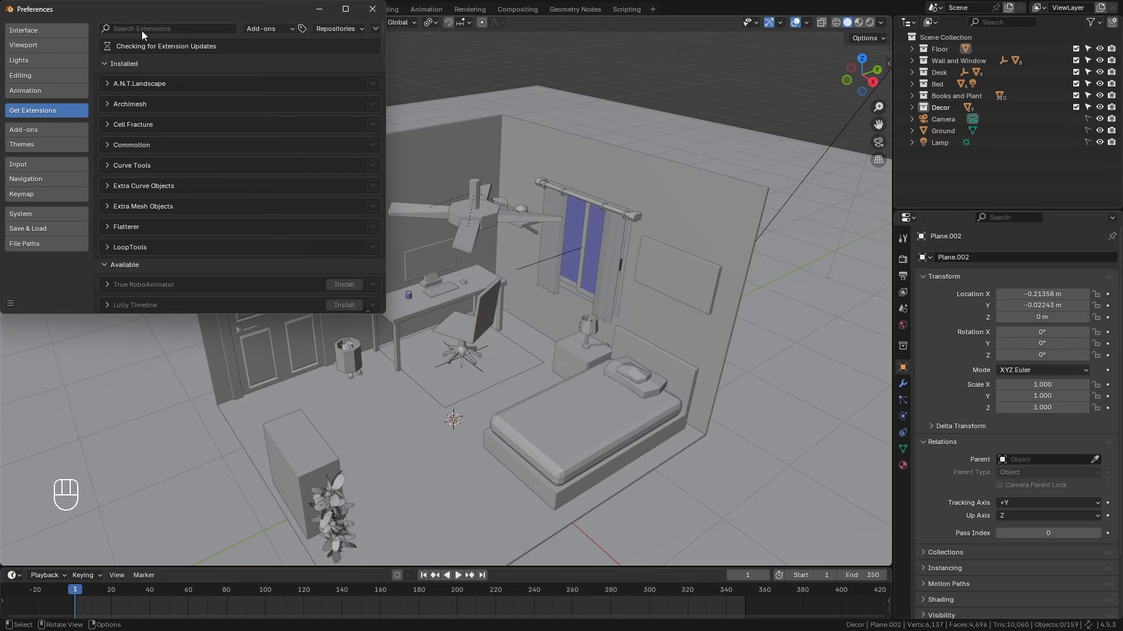
pyautogui.click(142, 29)
pyautogui.write('comm')
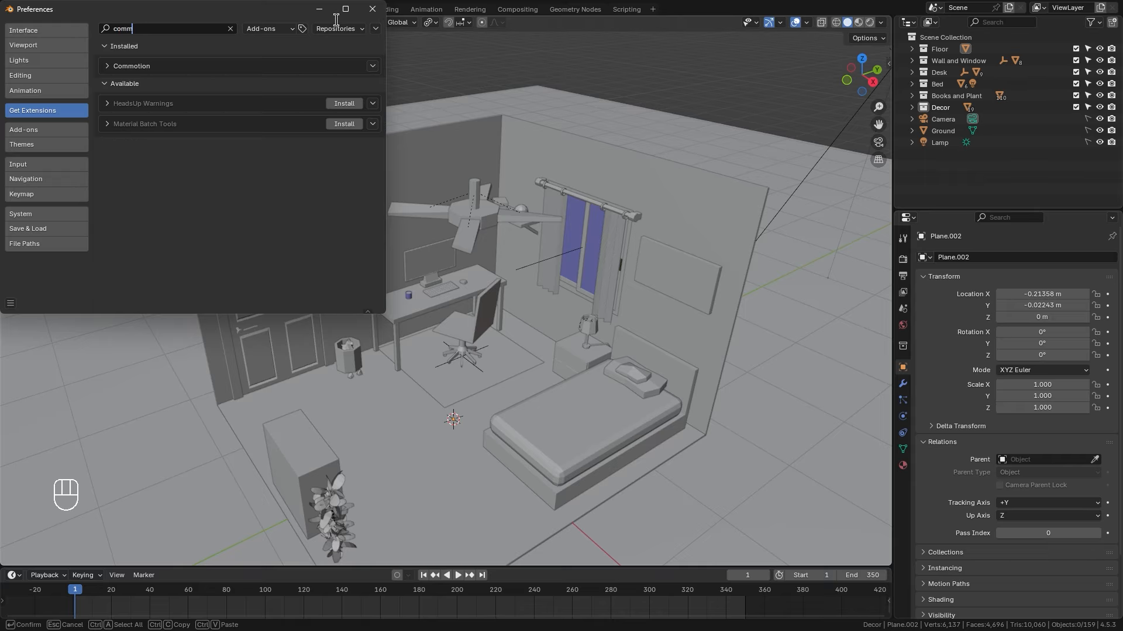
pyautogui.click(372, 9)
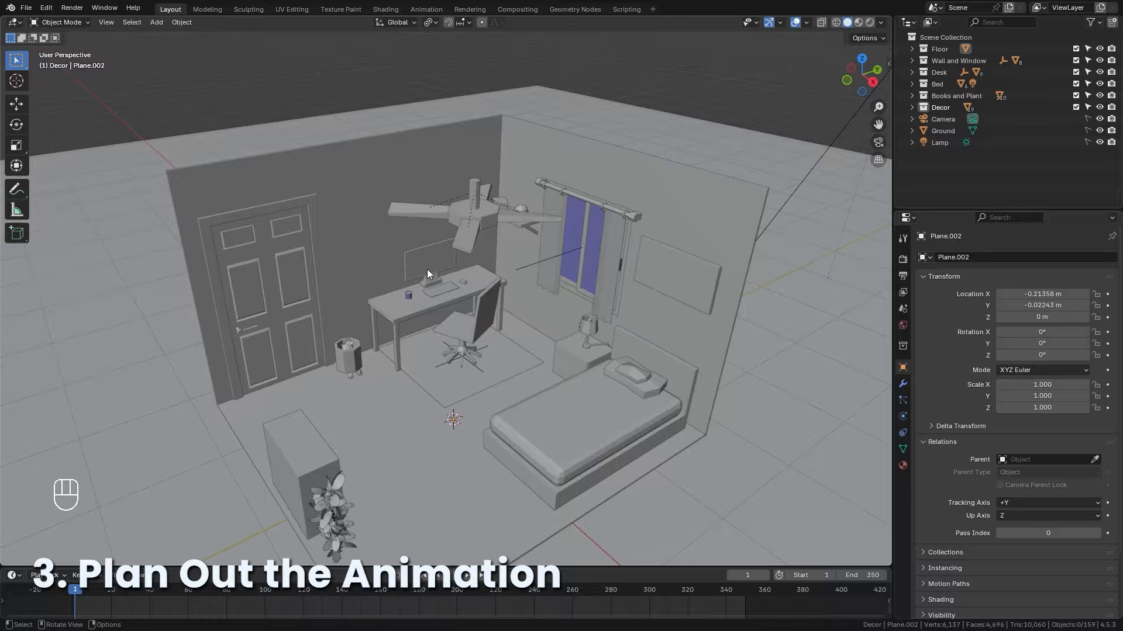
# - Sketch freehand annotation strokes over the floor centre, door-side wall, window, desk and bed to plan the animation
pyautogui.moveTo(443, 318); pyautogui.dragTo(461, 322, button='middle')
pyautogui.press('d')
pyautogui.moveTo(461, 381)
pyautogui.mouseDown()
pyautogui.moveTo(450, 379)
pyautogui.moveTo(421, 427)
pyautogui.moveTo(517, 427)
pyautogui.mouseUp()
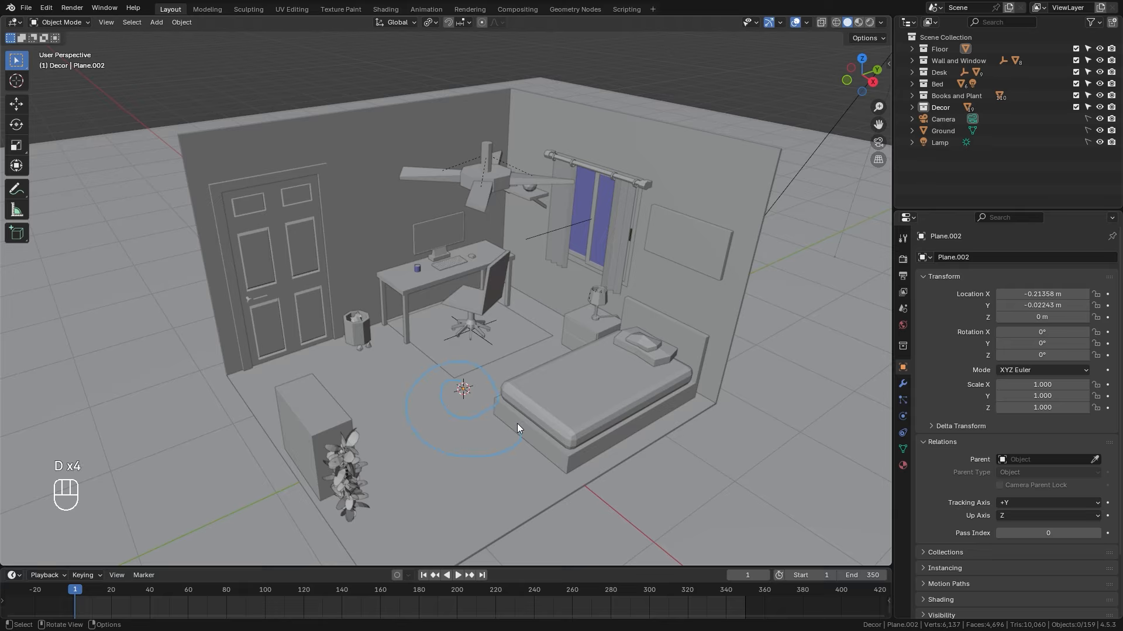
pyautogui.moveTo(364, 252); pyautogui.dragTo(380, 348)
pyautogui.moveTo(606, 239); pyautogui.dragTo(571, 351)
pyautogui.moveTo(447, 222)
pyautogui.mouseDown()
pyautogui.moveTo(490, 337)
pyautogui.moveTo(468, 252)
pyautogui.mouseUp()
pyautogui.press('d')
pyautogui.moveTo(656, 314); pyautogui.dragTo(599, 368)
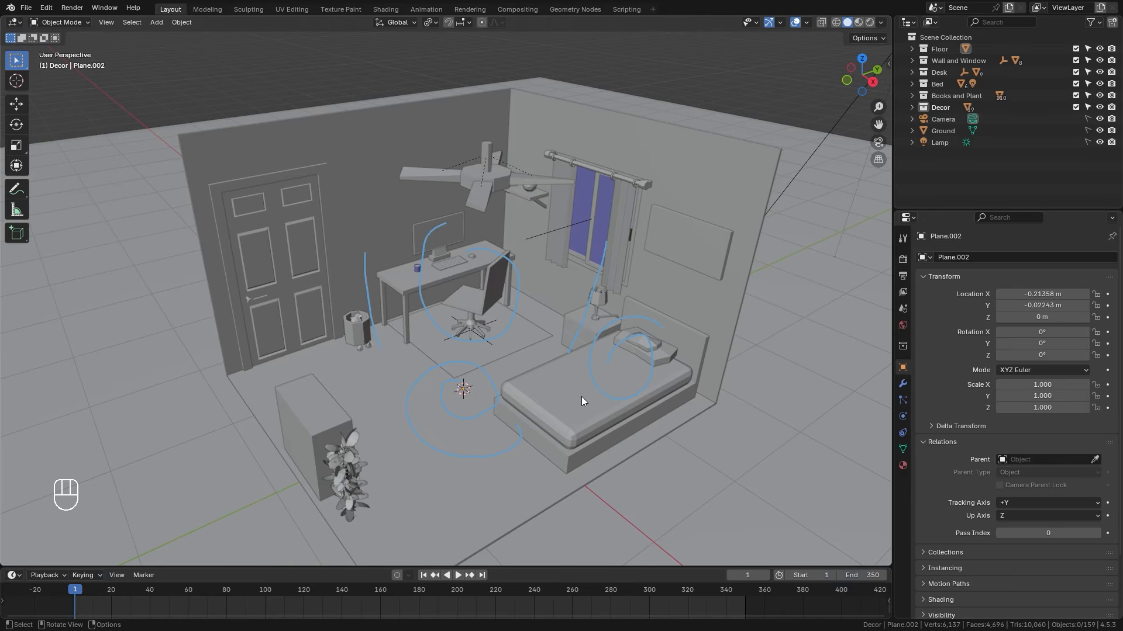
pyautogui.press('d')
# - Apply the scale and the rotation of all selectable objects in the room scene
pyautogui.press('a')
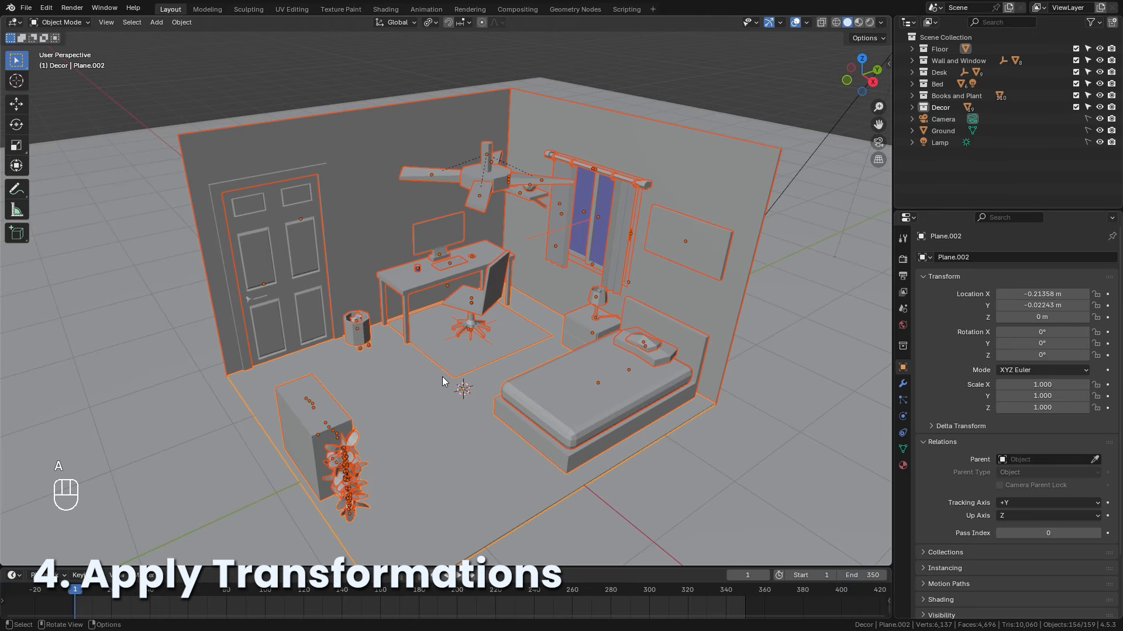
pyautogui.hotkey('ctrl', 'a')
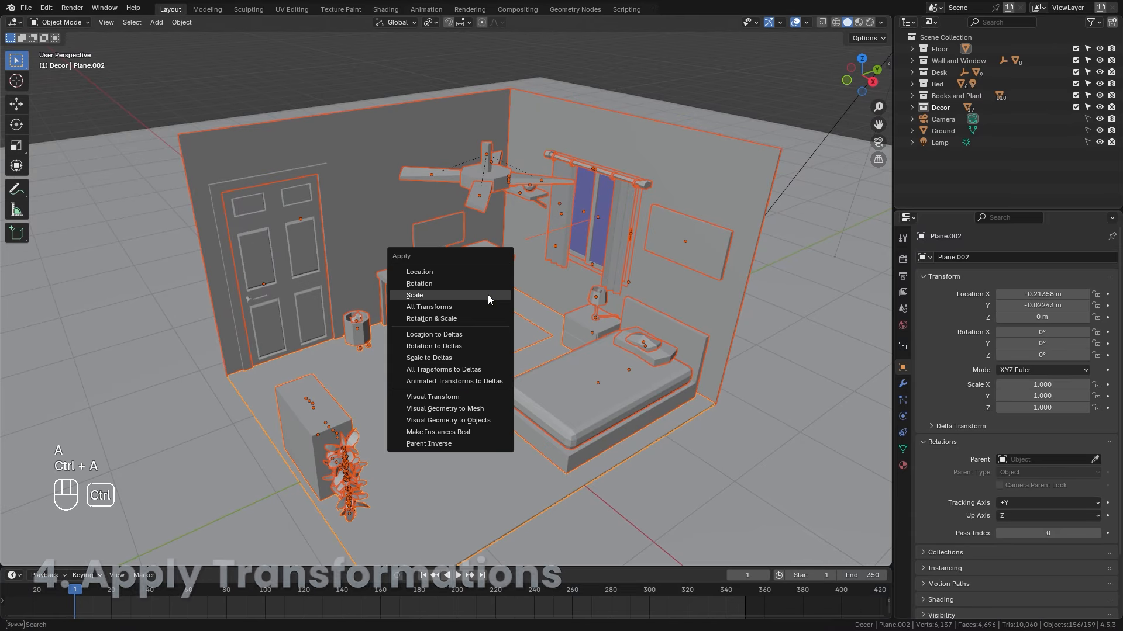
pyautogui.click(416, 296)
pyautogui.hotkey('ctrl', 'a')
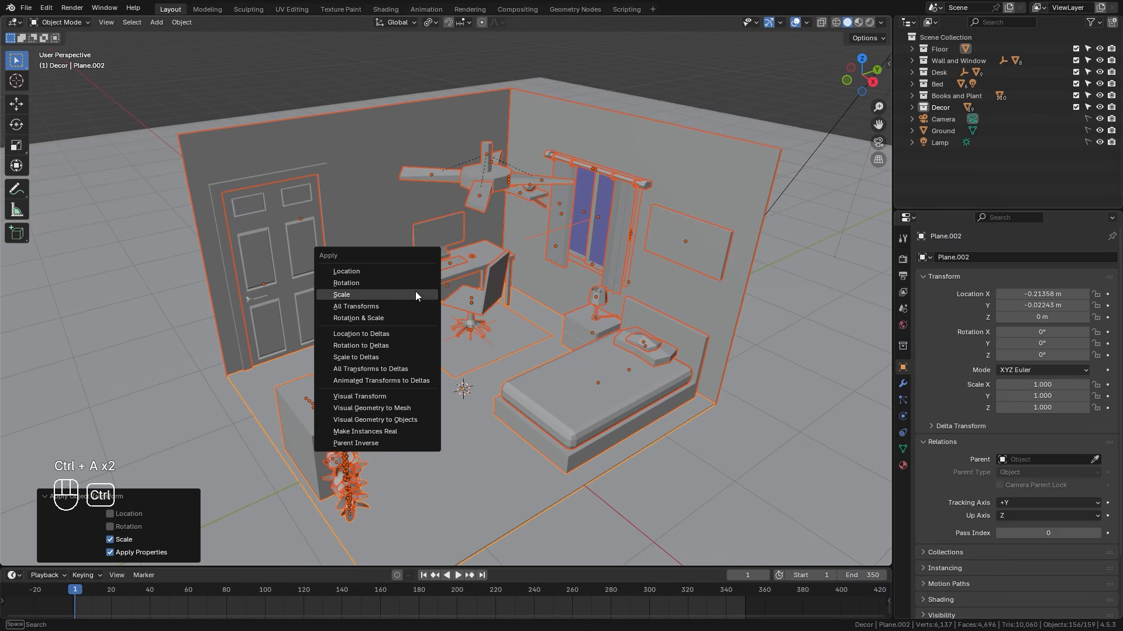
pyautogui.click(381, 284)
# - Subdivide the whole floor plane five times, with one cut each time
pyautogui.moveTo(470, 346); pyautogui.dragTo(454, 344, button='middle')
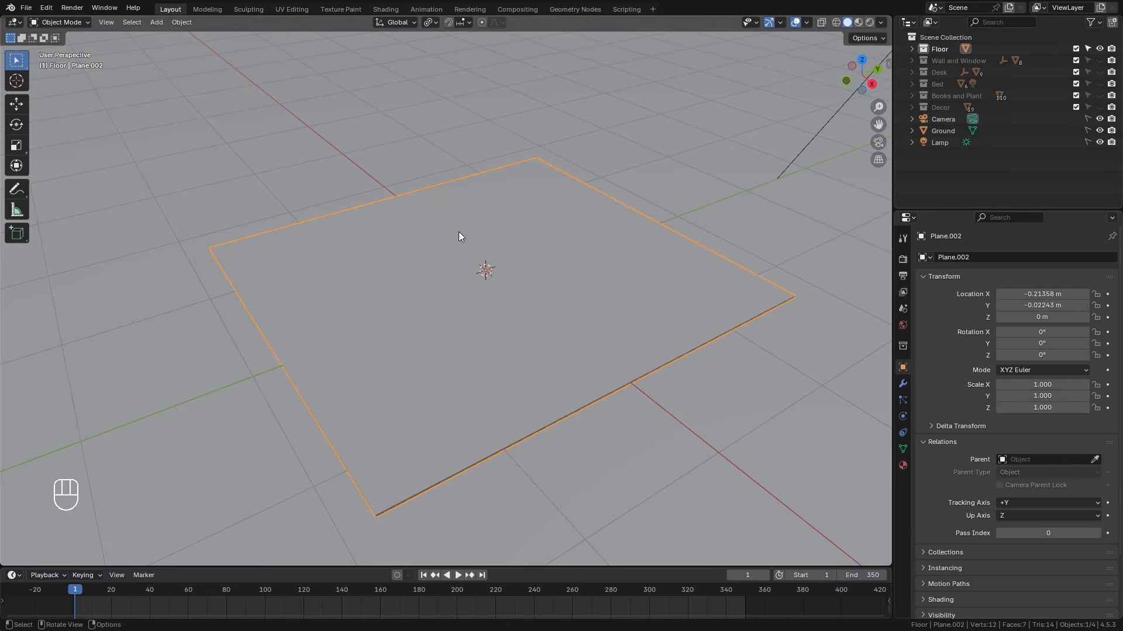
pyautogui.press('Tab')
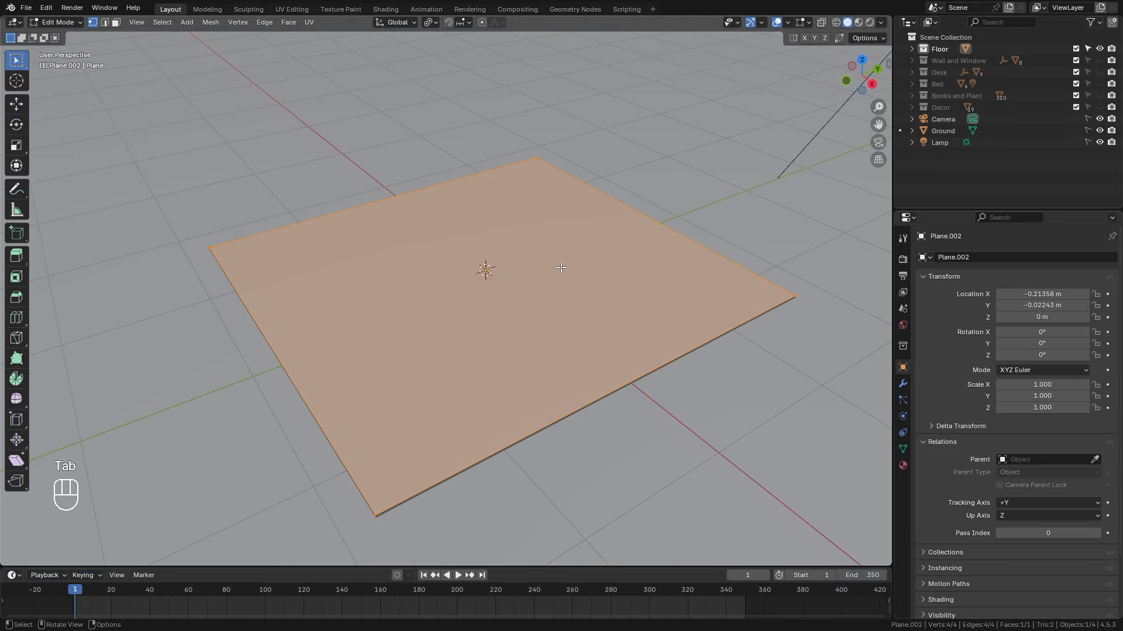
pyautogui.rightClick(489, 263)
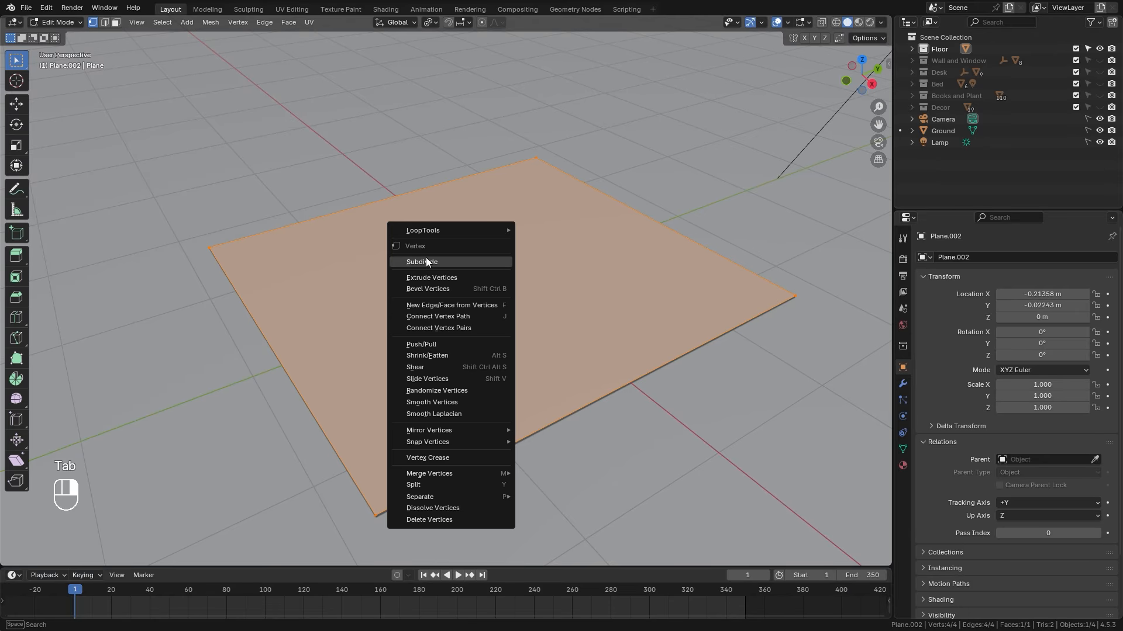
pyautogui.click(426, 258)
pyautogui.rightClick(426, 259)
pyautogui.click(425, 258)
pyautogui.rightClick(682, 265)
pyautogui.click(681, 265)
pyautogui.rightClick(682, 265)
pyautogui.click(681, 262)
pyautogui.rightClick(682, 264)
pyautogui.click(682, 261)
# - Inset all the subdivided floor faces individually by a very small thickness, working in face select mode
pyautogui.moveTo(617, 287); pyautogui.dragTo(630, 310, button='middle')
pyautogui.keyDown('shift'); pyautogui.moveTo(560, 374); pyautogui.dragTo(548, 308, button='middle'); pyautogui.keyUp('shift')
pyautogui.scroll(3, 548, 308)
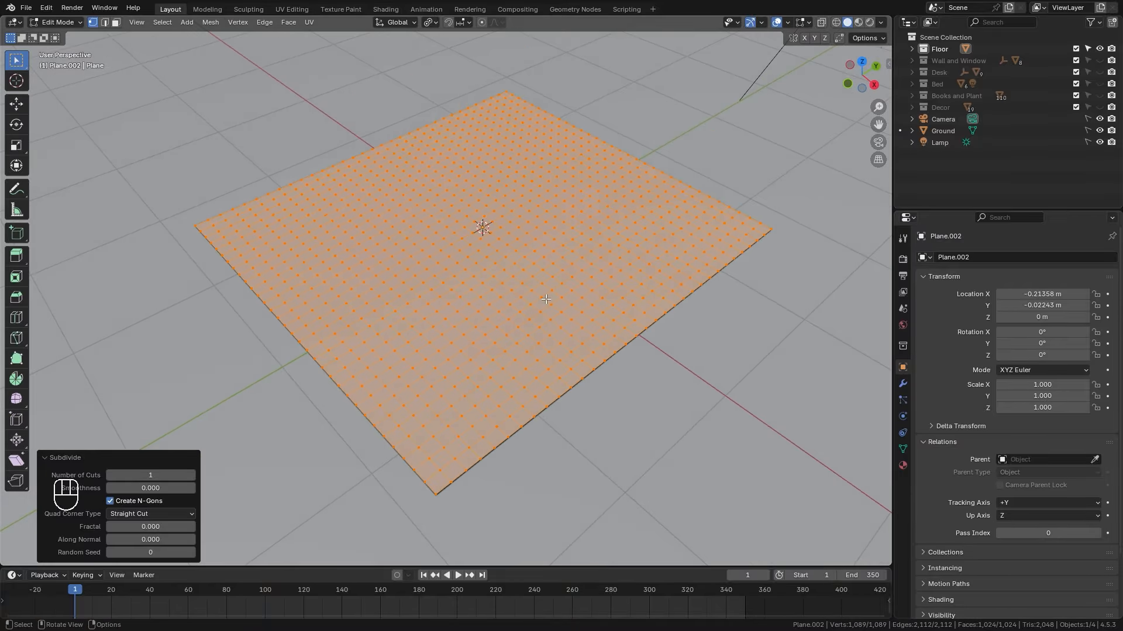
pyautogui.click(117, 22)
pyautogui.scroll(1, 427, 339)
pyautogui.keyDown('shift'); pyautogui.moveTo(433, 370); pyautogui.dragTo(468, 261, button='middle'); pyautogui.keyUp('shift')
pyautogui.press('z')
pyautogui.scroll(2, 360, 315)
pyautogui.keyDown('shift'); pyautogui.moveTo(622, 358); pyautogui.dragTo(492, 324, button='middle'); pyautogui.keyUp('shift')
pyautogui.moveTo(419, 376)
pyautogui.keyDown('ctrl'); pyautogui.mouseDown(button='middle')
pyautogui.moveTo(414, 355)
pyautogui.moveTo(403, 361)
pyautogui.mouseUp(button='middle'); pyautogui.keyUp('ctrl')
pyautogui.press('z')
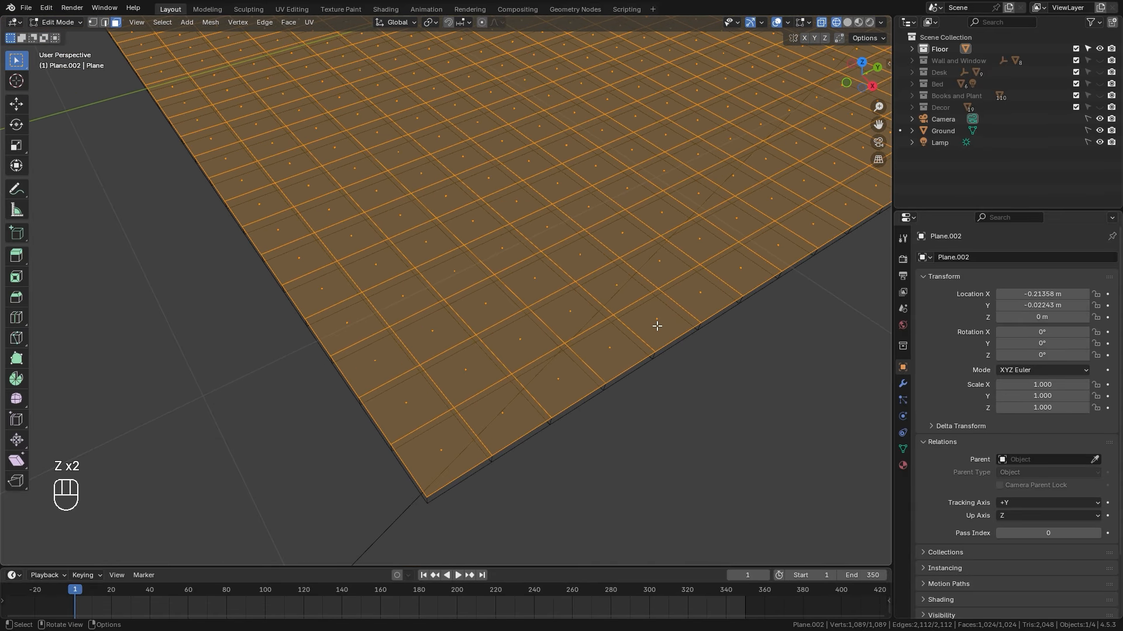
pyautogui.press('i')
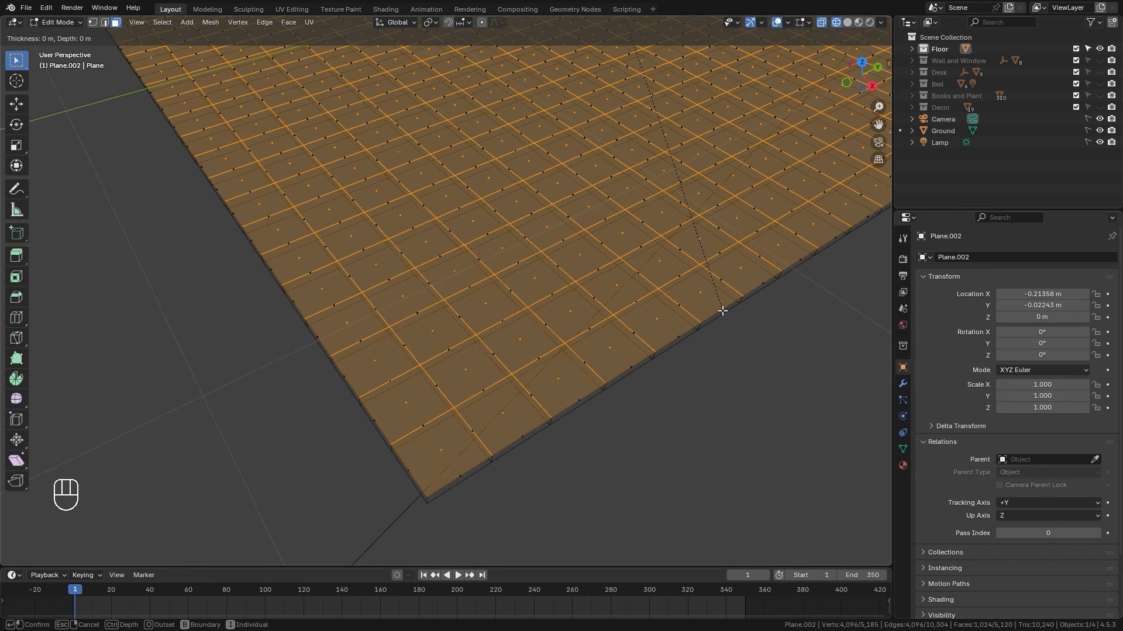
pyautogui.click(730, 539)
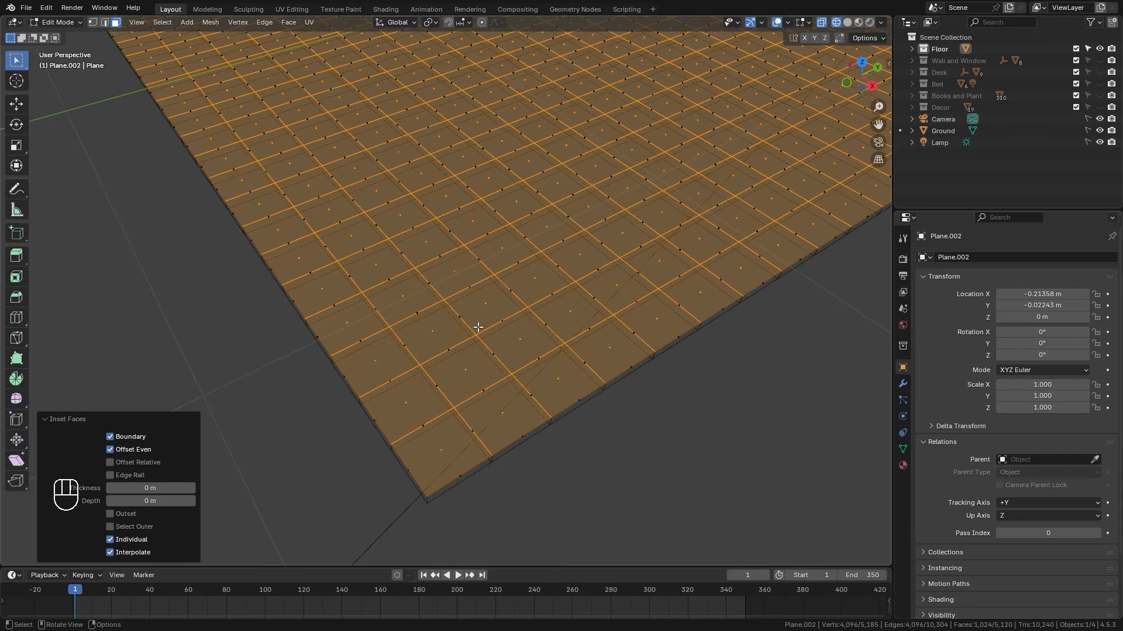
# - Invert the face selection and delete the narrow border faces between the inset floor squares
pyautogui.press('ctrl')
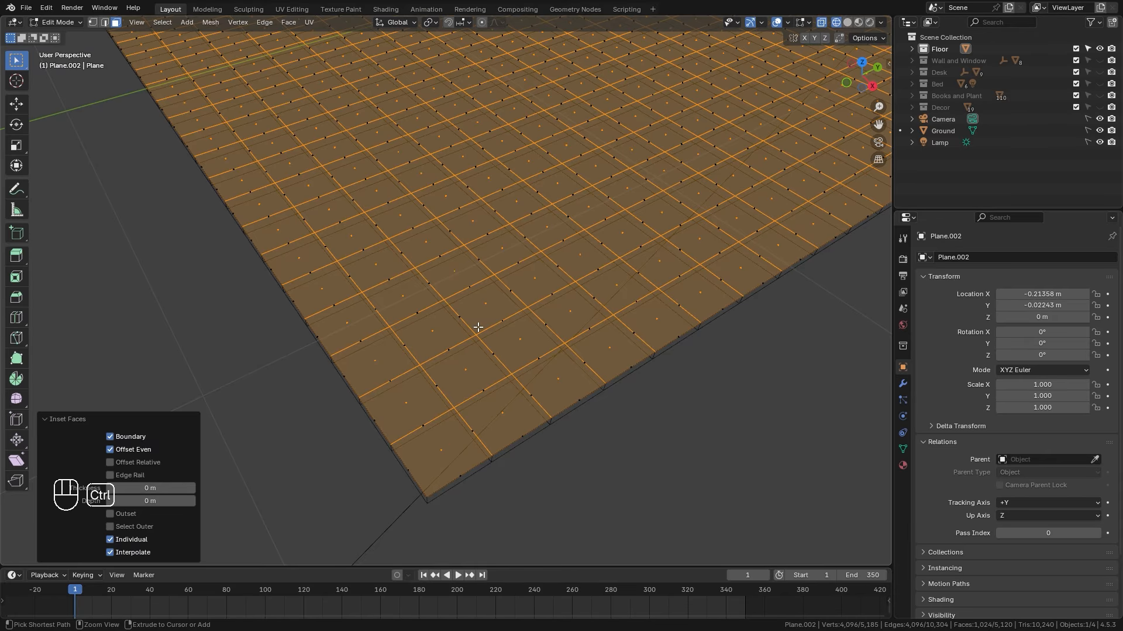
pyautogui.hotkey('ctrl', 'i')
pyautogui.press('x')
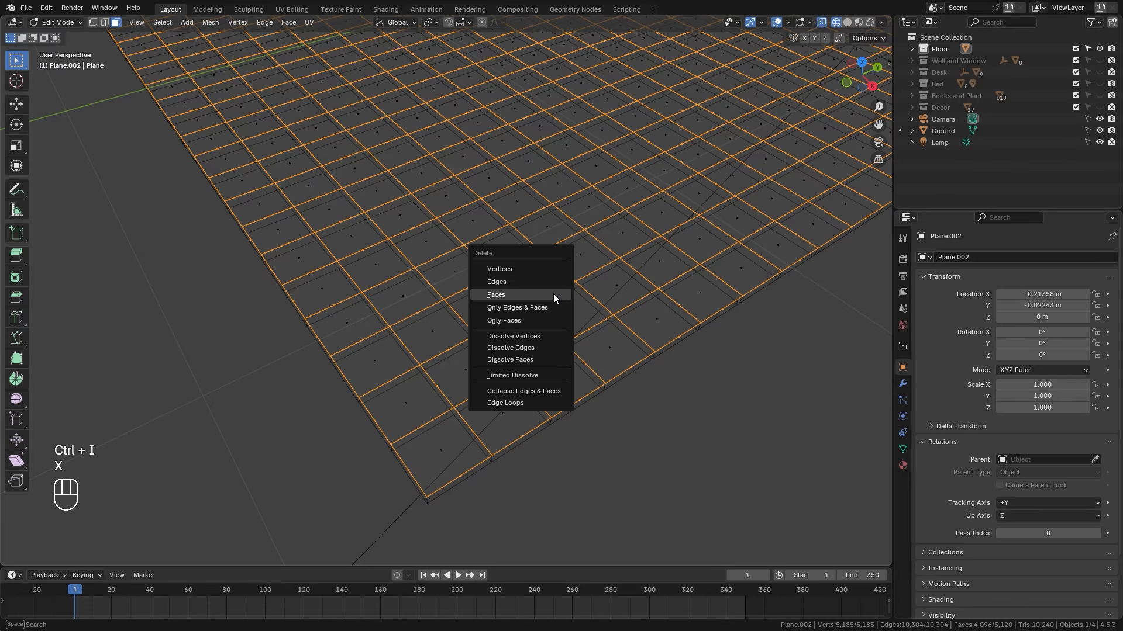
pyautogui.click(491, 294)
# - Select the entire floor mesh and separate it by loose parts into individual tile objects
pyautogui.press('z')
pyautogui.moveTo(478, 293); pyautogui.dragTo(492, 291, button='middle')
pyautogui.scroll(-4, 492, 291)
pyautogui.press('a')
pyautogui.keyDown('shift'); pyautogui.moveTo(581, 193); pyautogui.dragTo(542, 255, button='middle'); pyautogui.keyUp('shift')
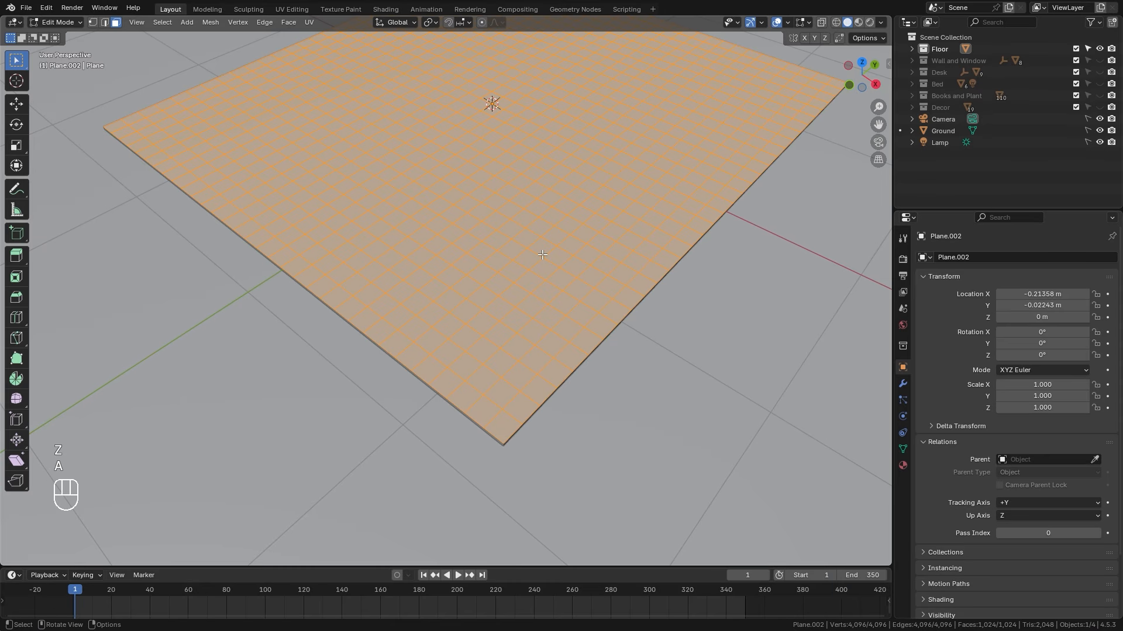
pyautogui.press('p')
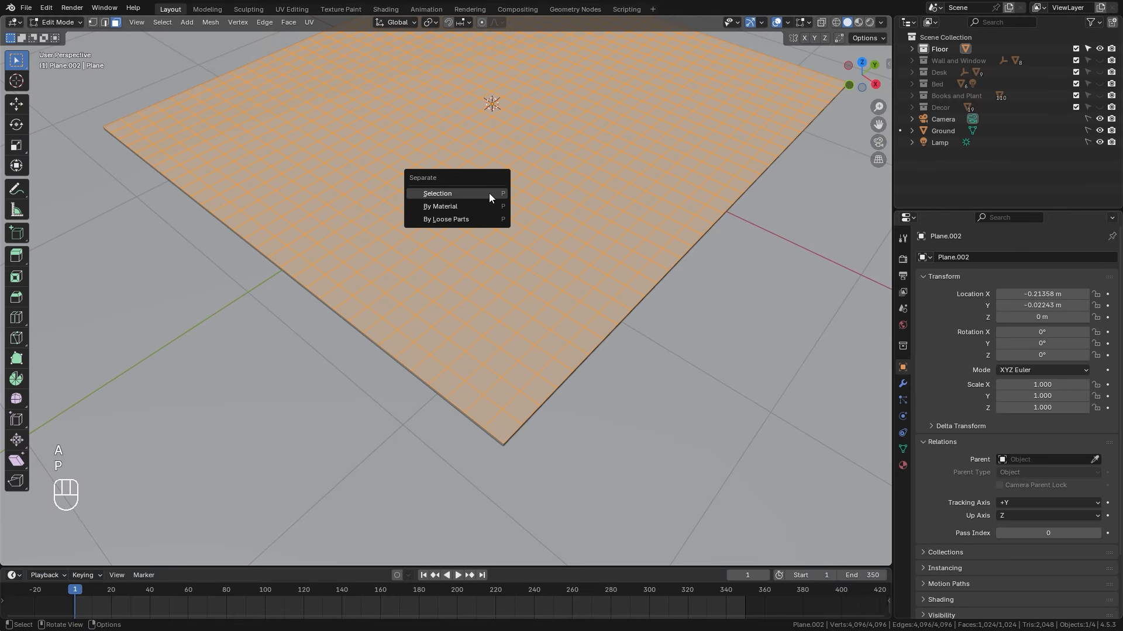
pyautogui.click(443, 218)
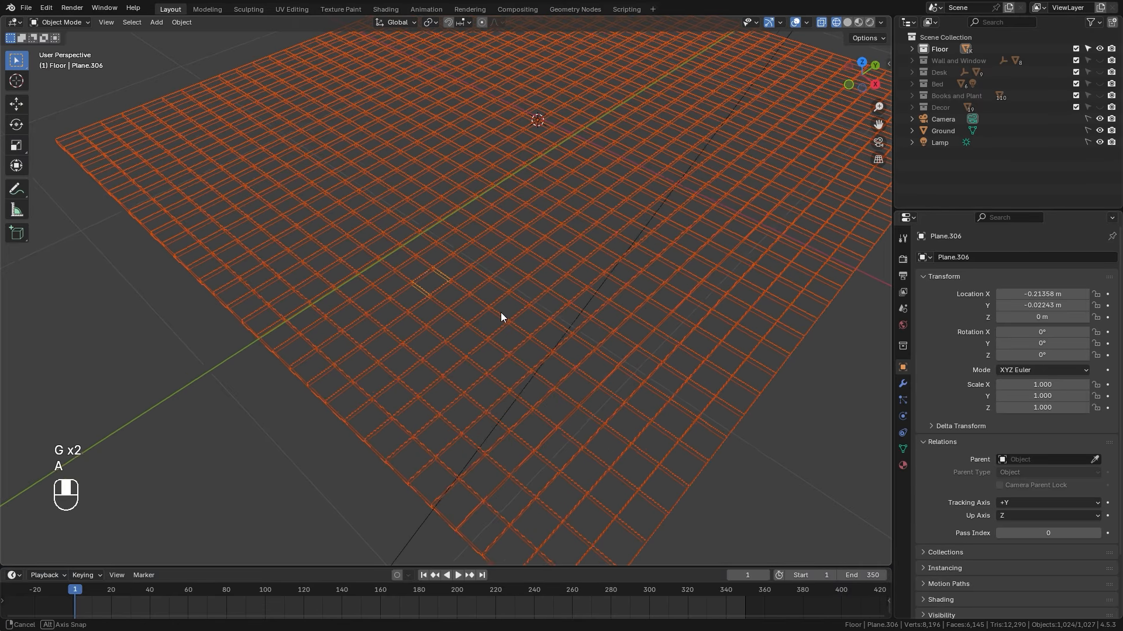
# - Try moving three individual floor tiles to check that each one is a separate object
pyautogui.press('z')
pyautogui.click(439, 307)
pyautogui.press('g')
pyautogui.rightClick(421, 278)
pyautogui.click(396, 292)
pyautogui.press('g')
pyautogui.rightClick(366, 238)
pyautogui.click(357, 252)
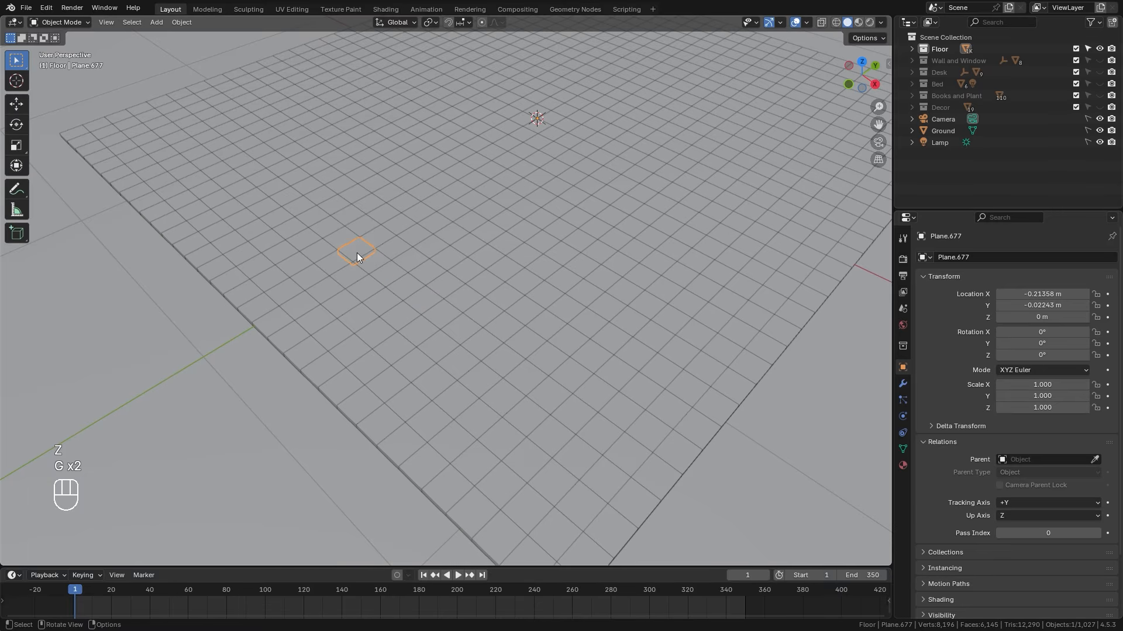
pyautogui.press('g')
pyautogui.rightClick(366, 224)
# - Box-select all the floor tiles in wireframe view and set each tile's origin to its geometry
pyautogui.press('z')
pyautogui.click(244, 251)
pyautogui.scroll(-3, 452, 240)
pyautogui.keyDown('shift'); pyautogui.moveTo(452, 240); pyautogui.dragTo(433, 316, button='middle'); pyautogui.keyUp('shift')
pyautogui.hotkey('alt', 'a')
pyautogui.press('b')
pyautogui.moveTo(166, 116); pyautogui.dragTo(738, 525)
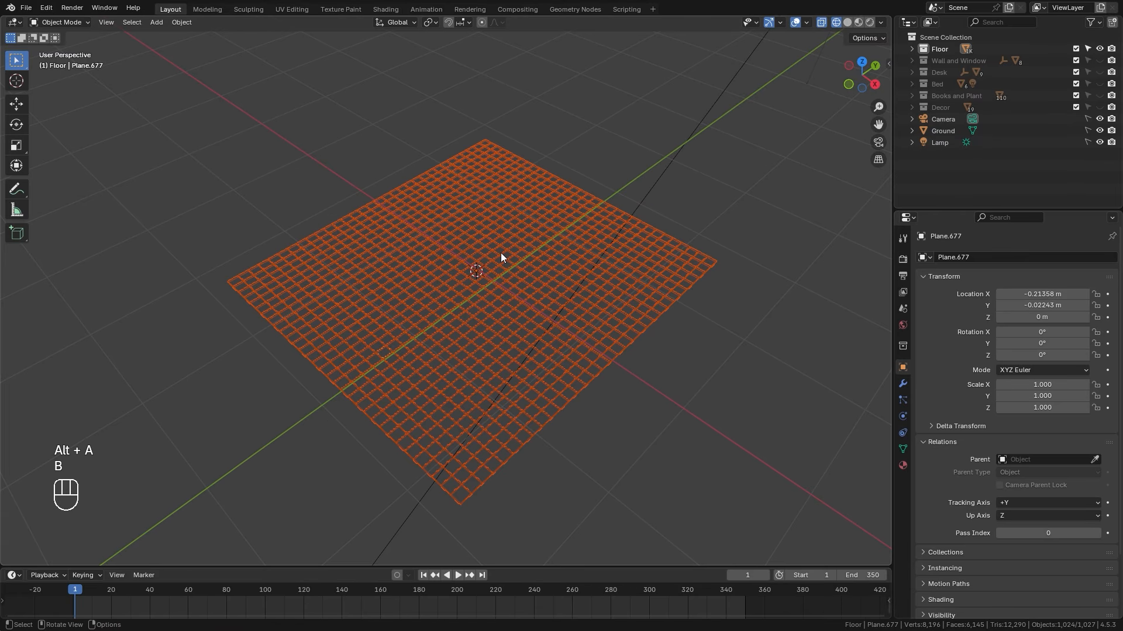
pyautogui.rightClick(500, 252)
pyautogui.moveTo(450, 293)
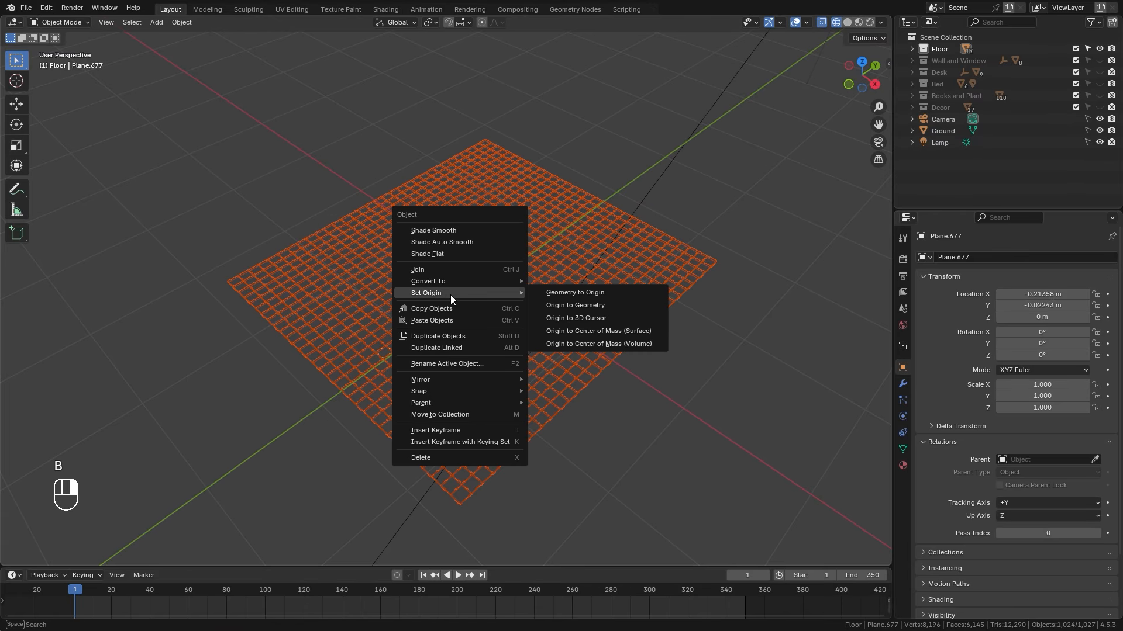
pyautogui.click(564, 307)
pyautogui.scroll(3, 334, 316)
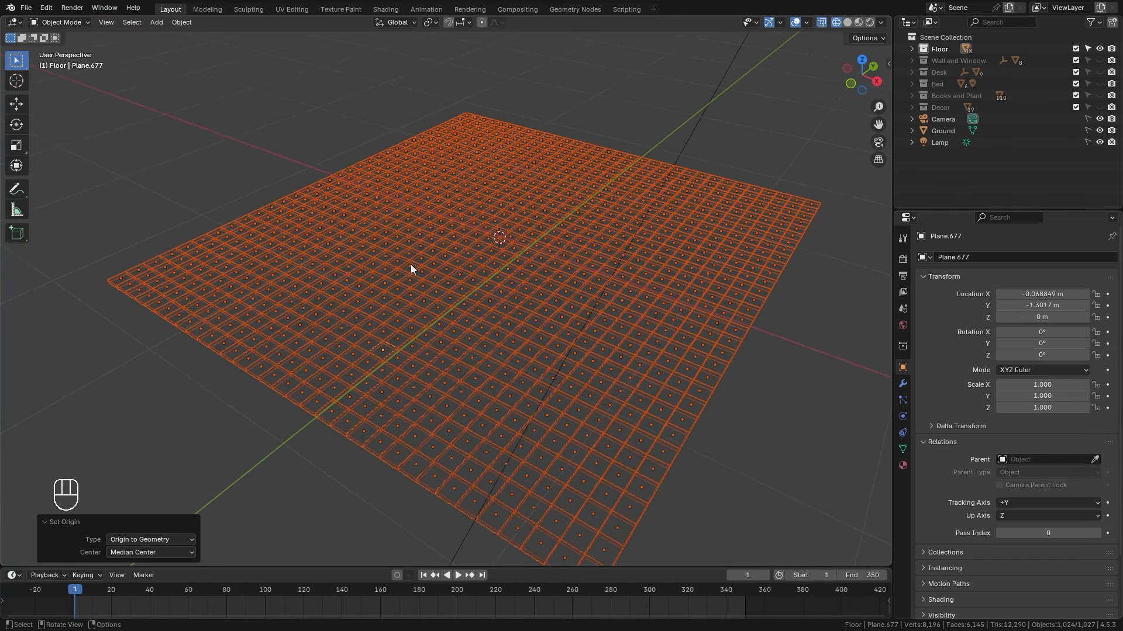
# - Go to frame 20 and lower all the floor tiles by about 0.038 m along Z
pyautogui.press('z')
pyautogui.moveTo(573, 318)
pyautogui.mouseDown(button='middle')
pyautogui.moveTo(618, 309)
pyautogui.moveTo(594, 306)
pyautogui.mouseUp(button='middle')
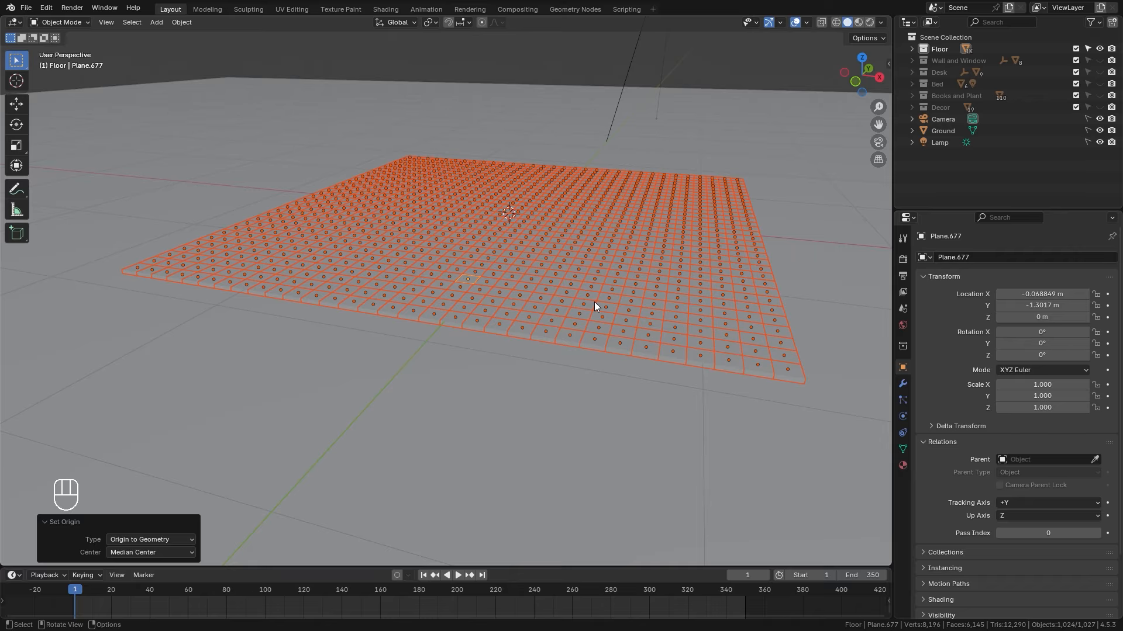
pyautogui.moveTo(595, 302); pyautogui.dragTo(544, 325, button='middle')
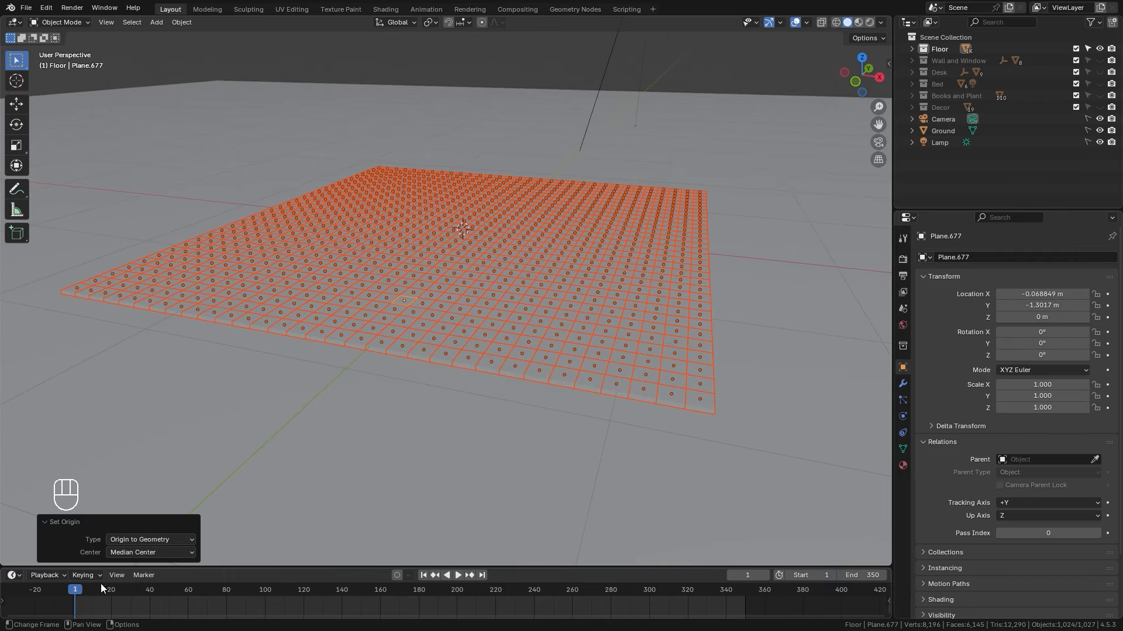
pyautogui.moveTo(81, 590); pyautogui.dragTo(111, 591)
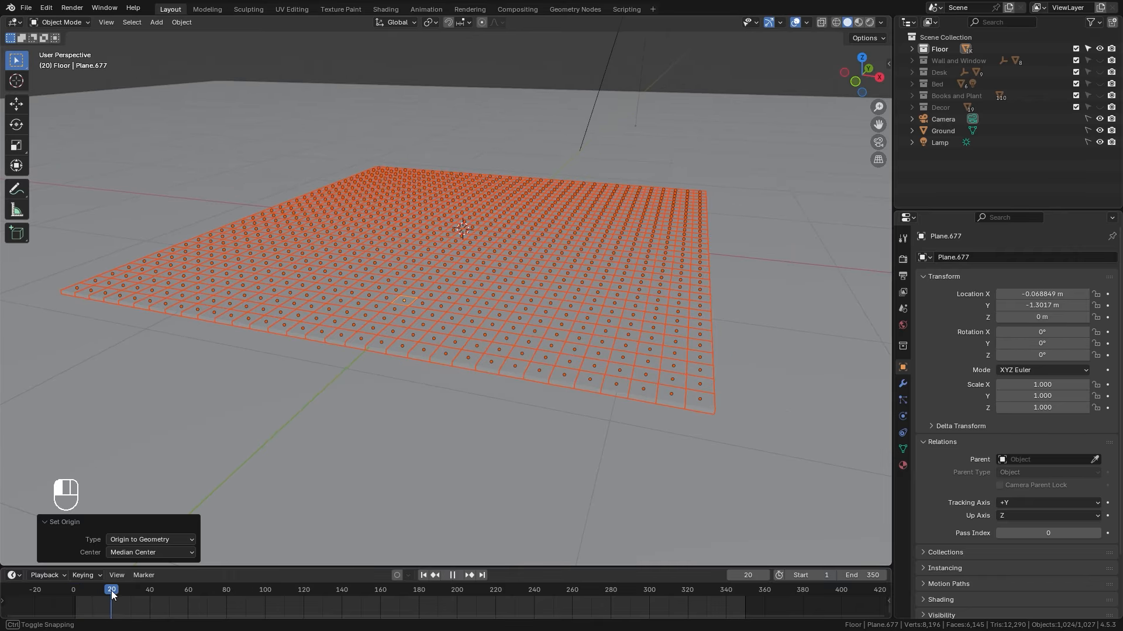
pyautogui.press('g')
pyautogui.press('z')
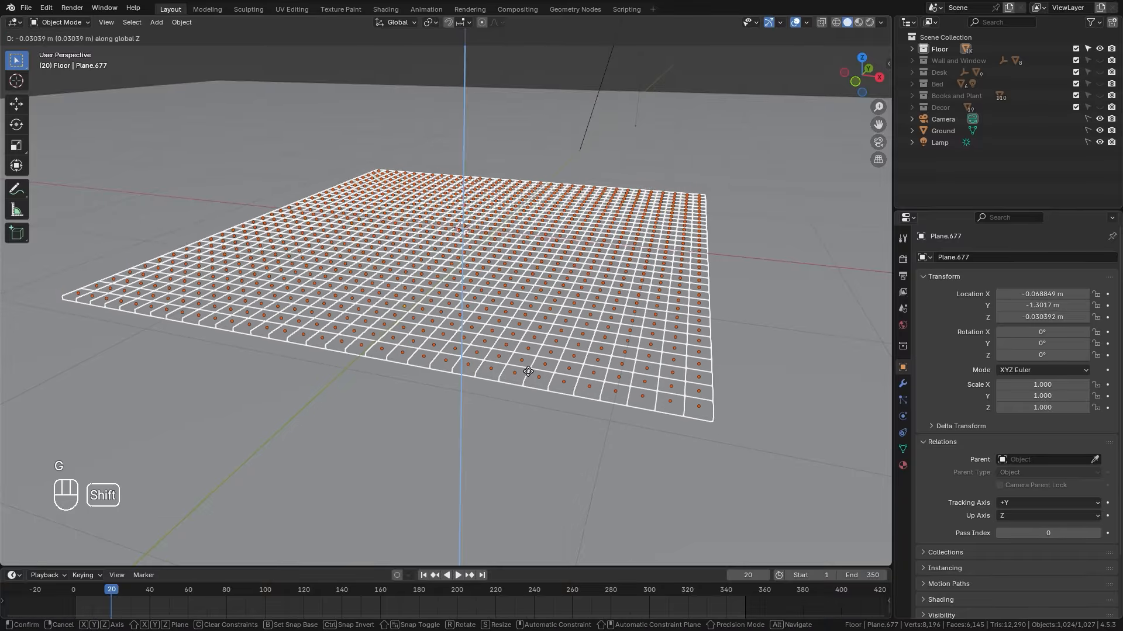
pyautogui.click(532, 385)
# - Insert a location keyframe for all the selected floor tiles at frame 20
pyautogui.hotkey('shift', 'z')
pyautogui.moveTo(484, 334); pyautogui.dragTo(492, 319, button='middle')
pyautogui.press('z')
pyautogui.moveTo(588, 305)
pyautogui.mouseDown(button='middle')
pyautogui.moveTo(528, 285)
pyautogui.moveTo(470, 354)
pyautogui.mouseUp(button='middle')
pyautogui.press('z')
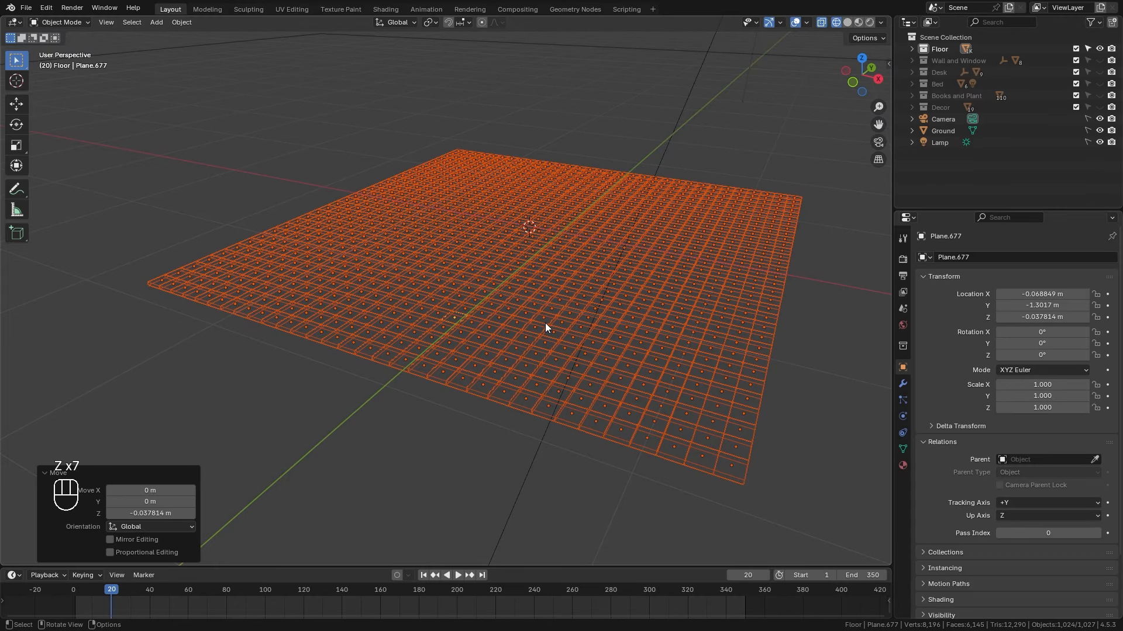
pyautogui.press('k')
pyautogui.click(449, 336)
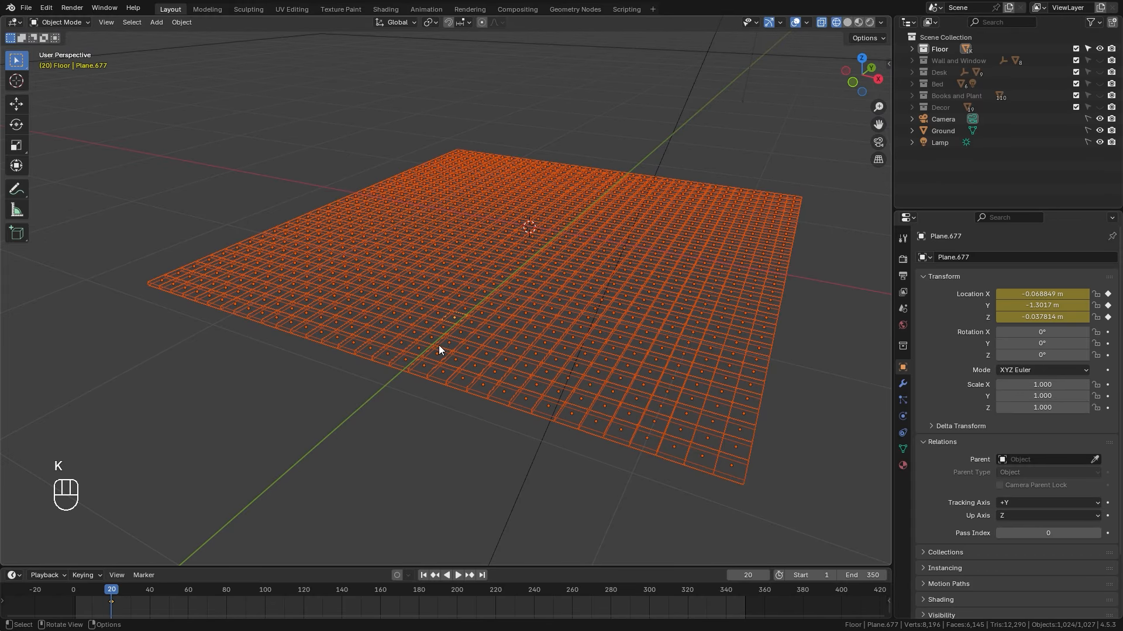
# - Go to frame 30 and raise all the floor tiles by about 0.214 m along Z
pyautogui.moveTo(109, 589); pyautogui.dragTo(130, 593)
pyautogui.press('z')
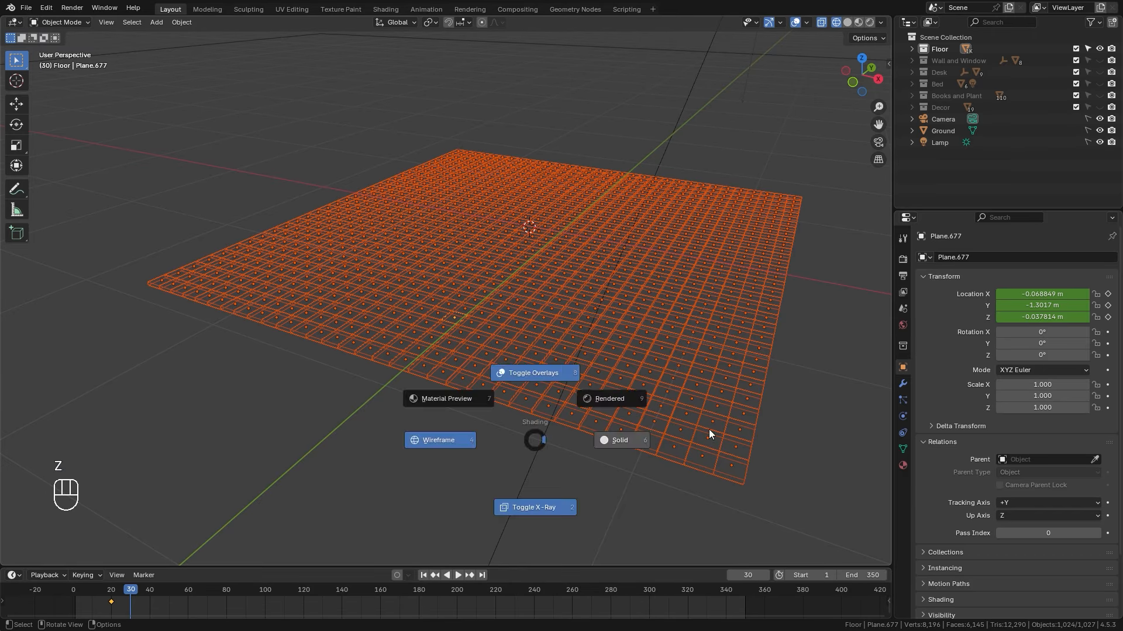
pyautogui.press('g')
pyautogui.press('z')
pyautogui.click(563, 234)
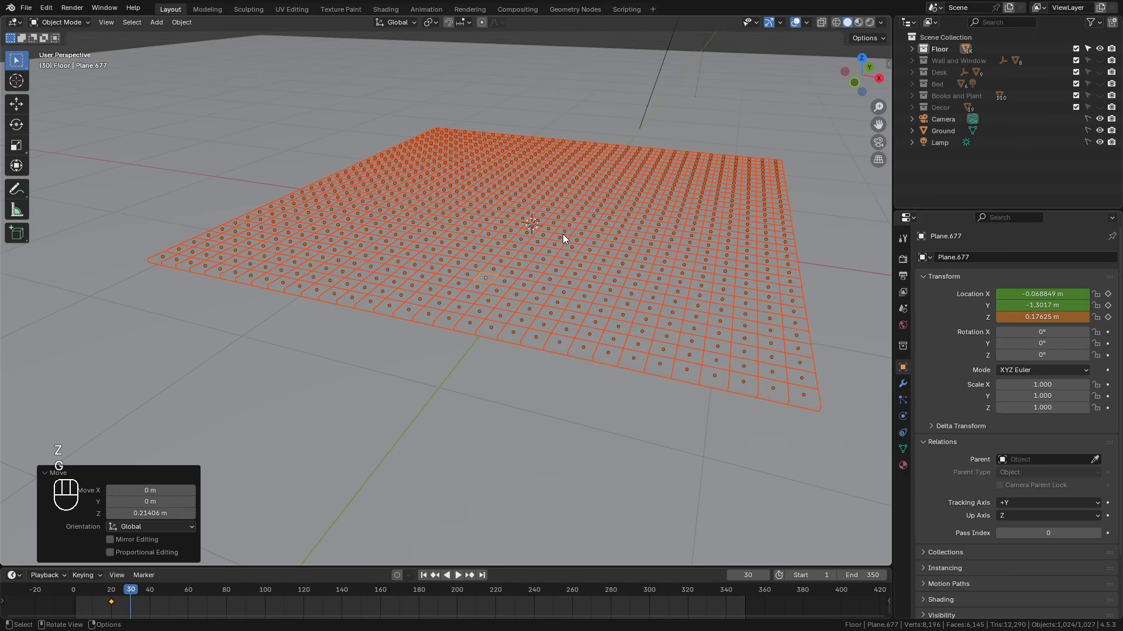
# - Raise all the floor tiles by about 0.135 m more along Z and insert a location keyframe at frame 30
pyautogui.moveTo(570, 316); pyautogui.dragTo(573, 282, button='middle')
pyautogui.press('g')
pyautogui.press('z')
pyautogui.click(570, 273)
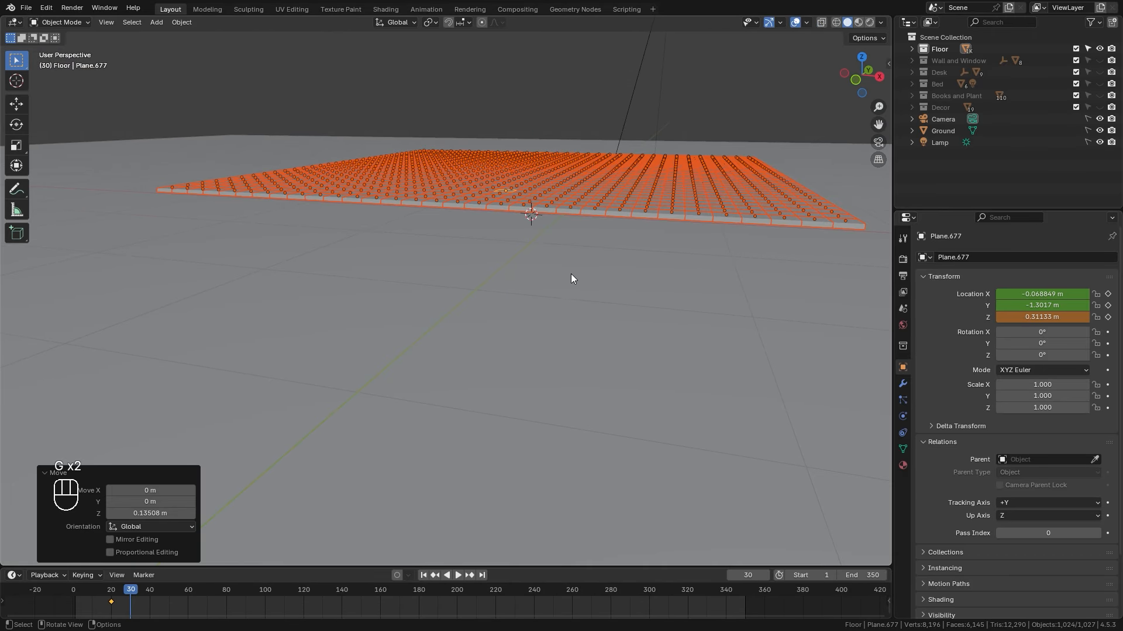
pyautogui.press('k')
pyautogui.click(571, 270)
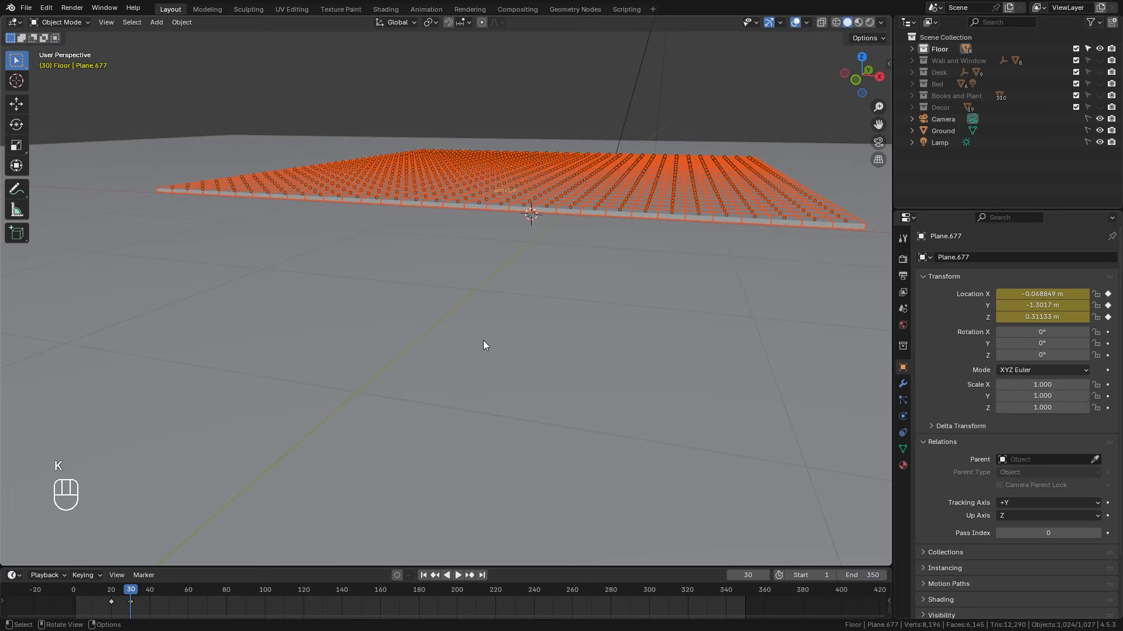
# - Go to frame 50 and lower all the floor tiles by about 0.275 m along Z
pyautogui.moveTo(133, 593); pyautogui.dragTo(168, 593)
pyautogui.press('g')
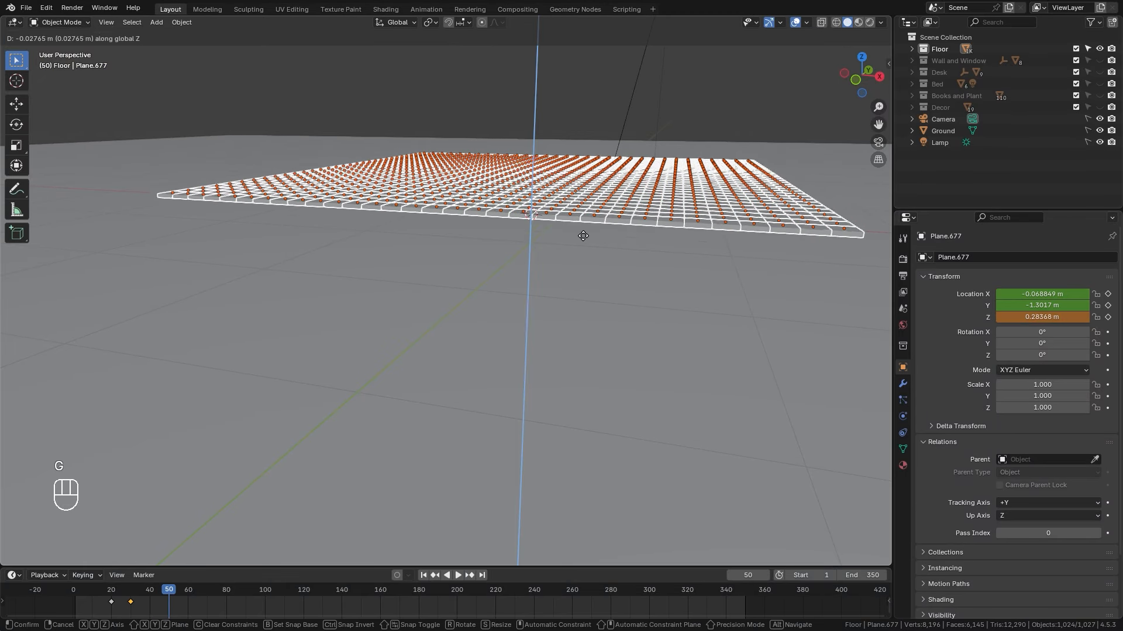
pyautogui.press('z')
pyautogui.click(580, 312)
# - Lower the floor tiles by about 0.039 m more along Z and insert a location keyframe at frame 50
pyautogui.scroll(3, 608, 342)
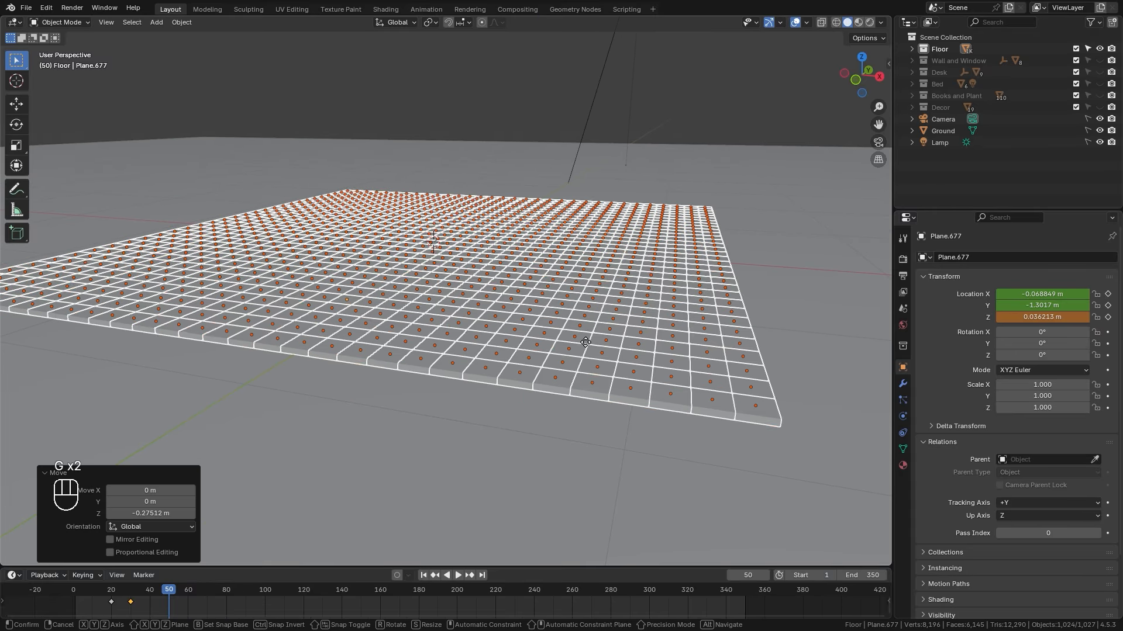
pyautogui.press('g')
pyautogui.press('z')
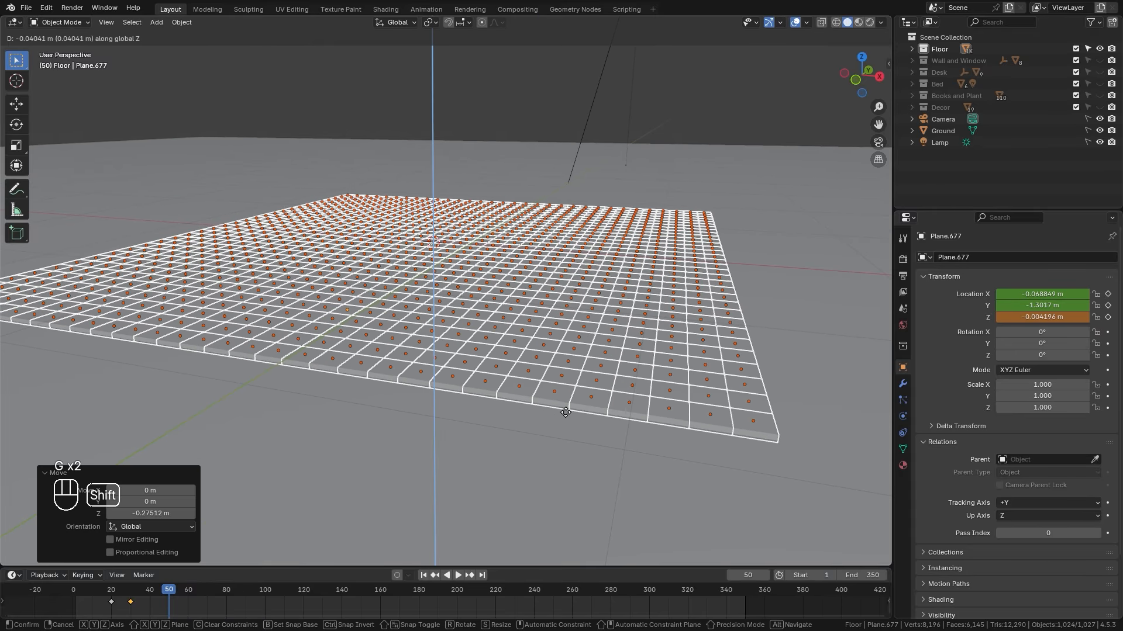
pyautogui.click(565, 409)
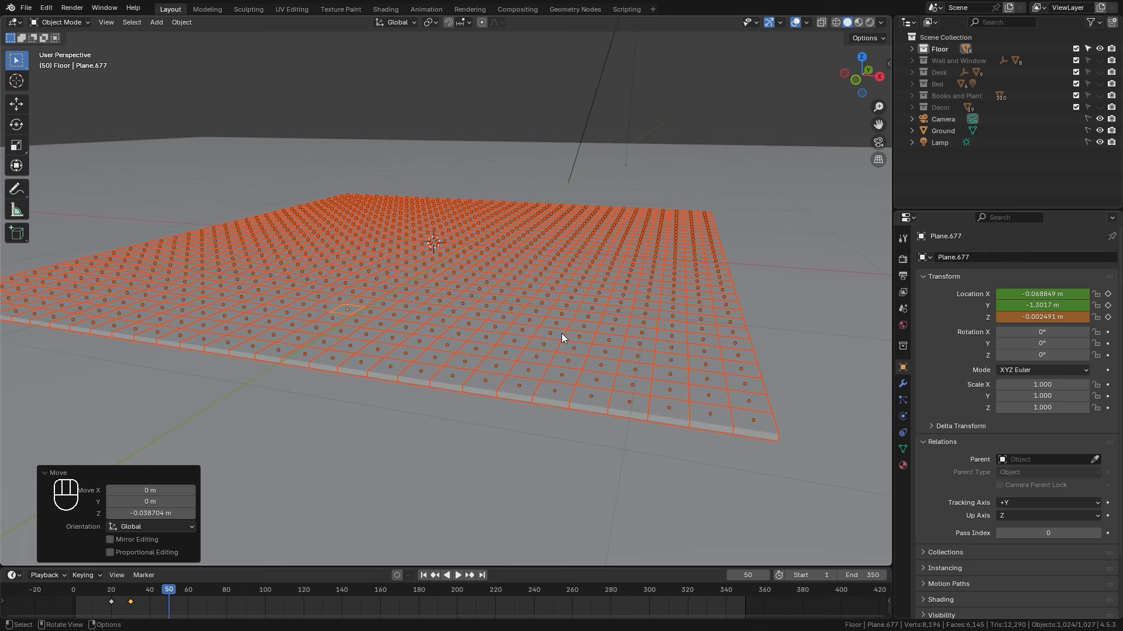
pyautogui.press('k')
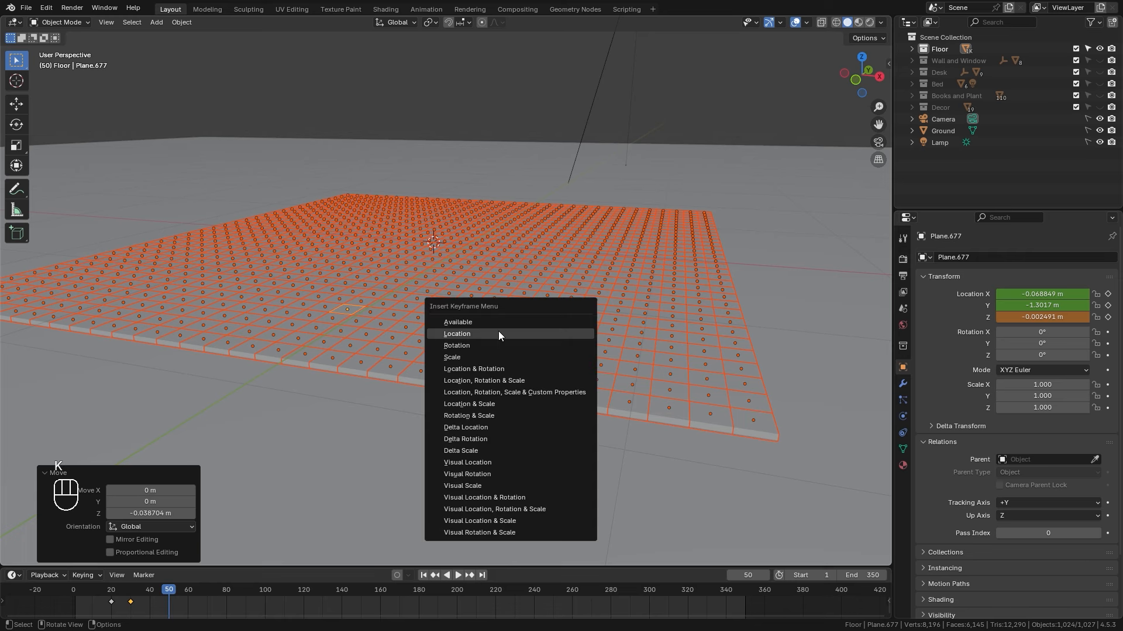
pyautogui.click(466, 333)
# - Play back the floor tiles' rise and settle animation twice, and return to frame 20
pyautogui.click(109, 595)
pyautogui.press('space')
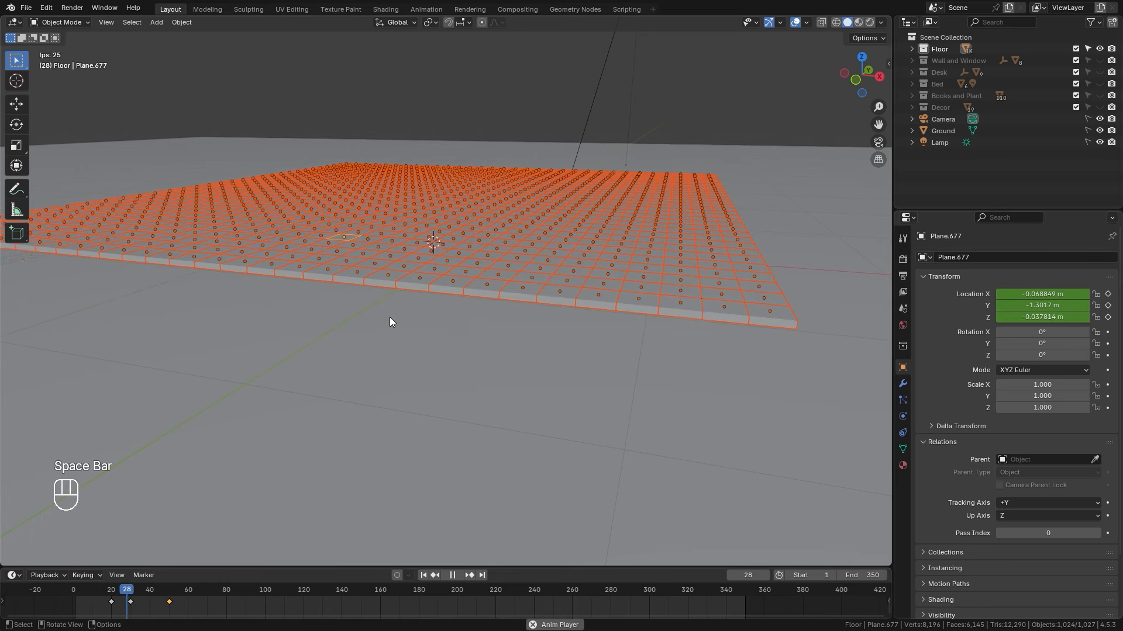
pyautogui.scroll(-2, 389, 317)
pyautogui.press('space')
pyautogui.moveTo(150, 589); pyautogui.dragTo(86, 590)
pyautogui.press('space')
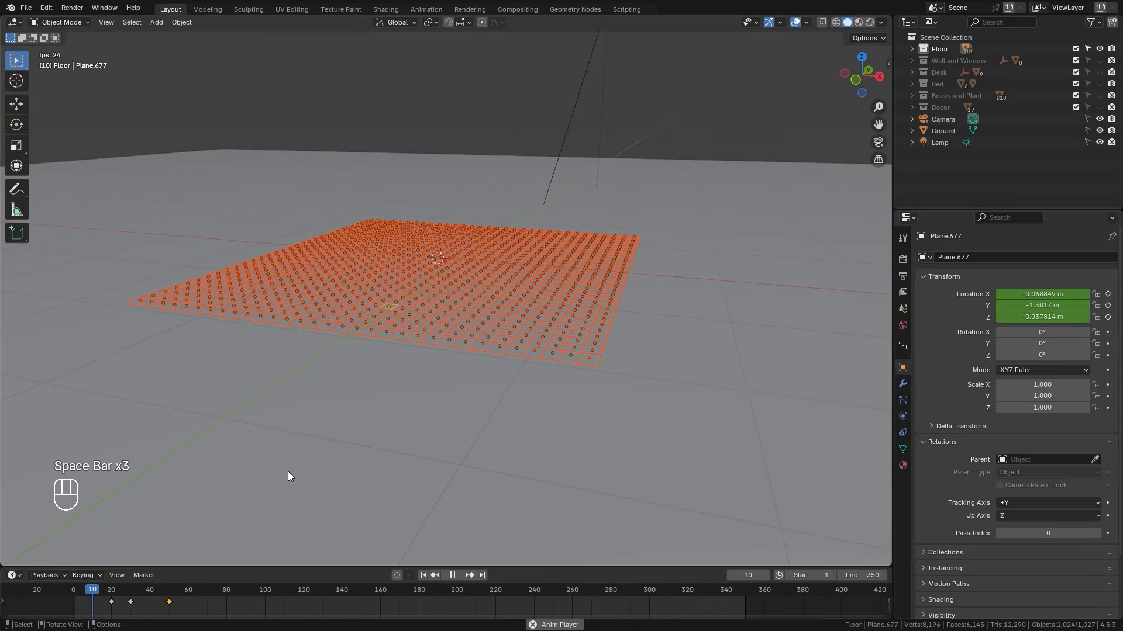
pyautogui.press('space')
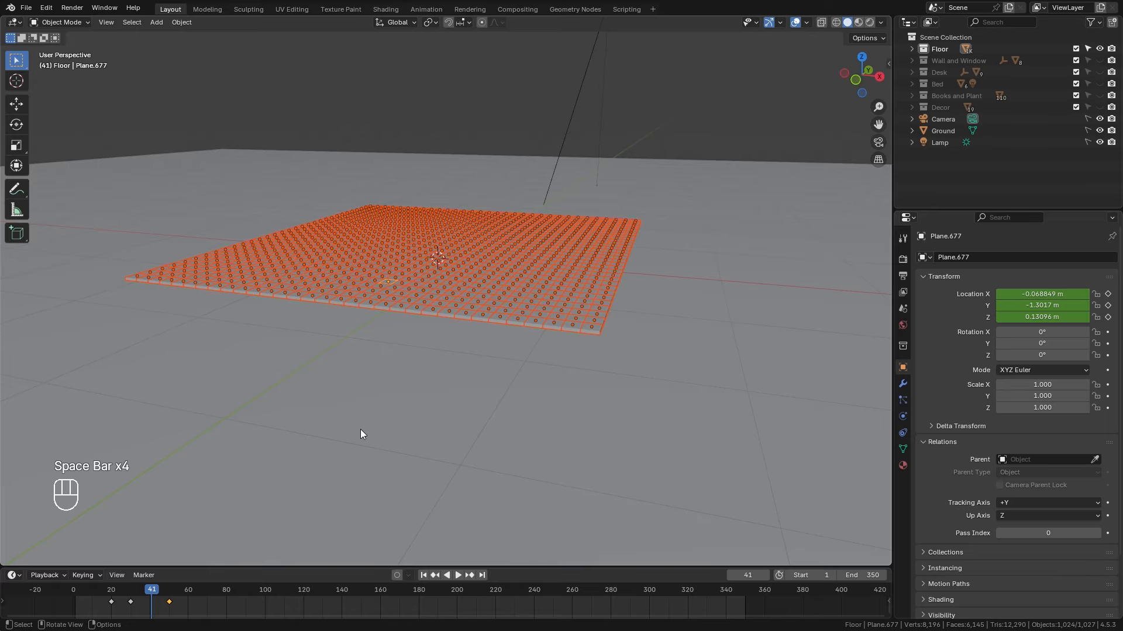
pyautogui.click(113, 593)
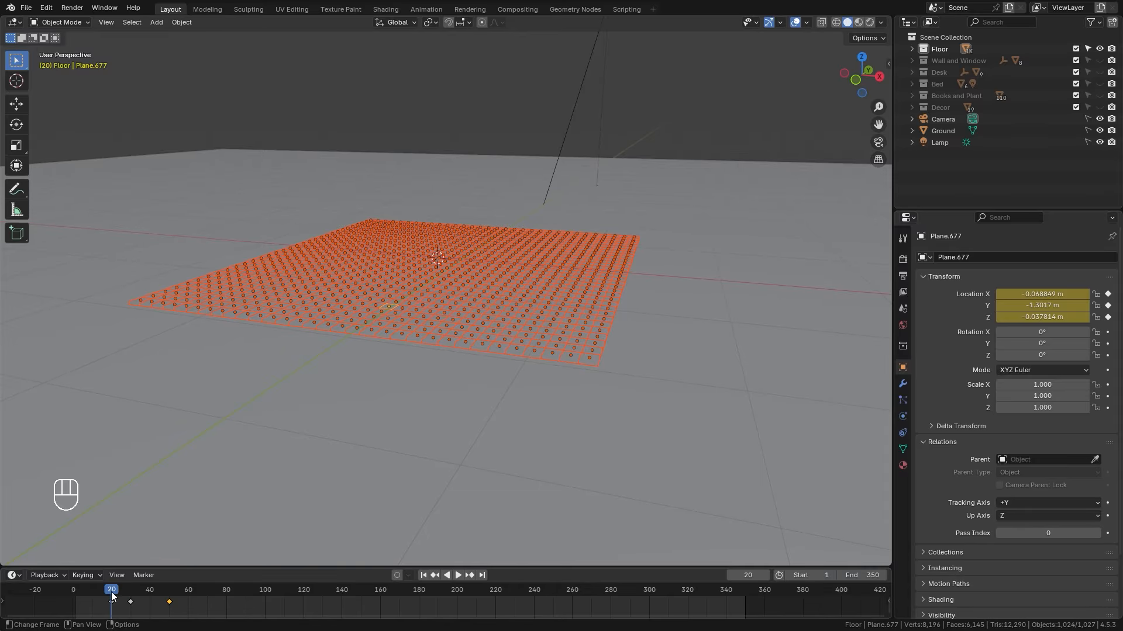
# - Try placing the 3D cursor at several points on and around the floor tiles
pyautogui.moveTo(409, 253); pyautogui.dragTo(413, 288, button='middle')
pyautogui.press('z')
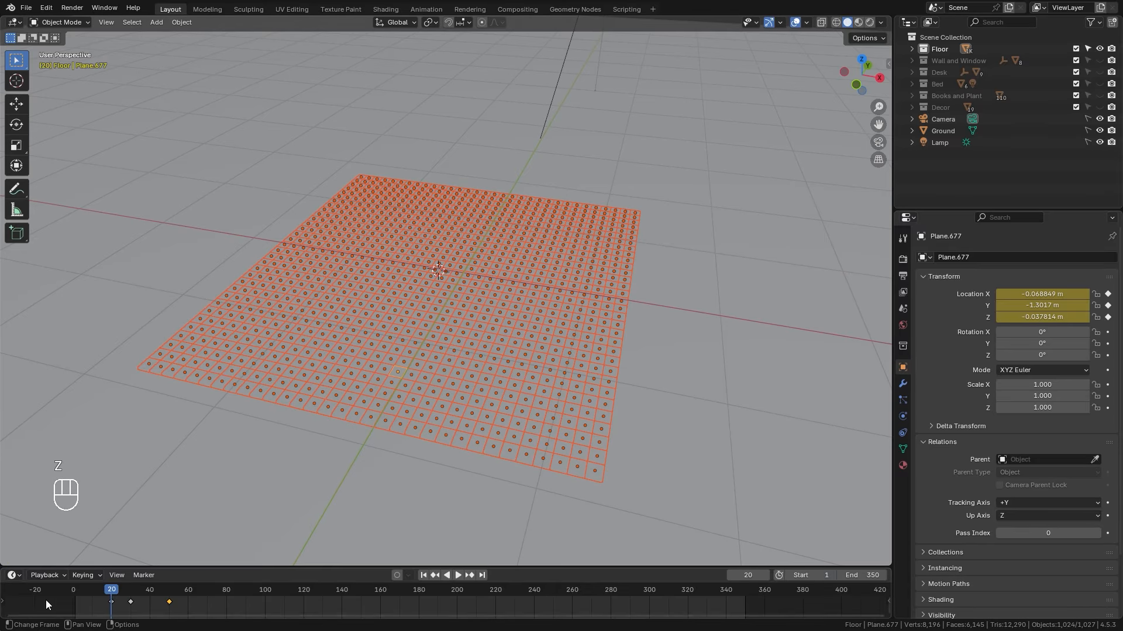
pyautogui.scroll(1, 443, 356)
pyautogui.moveTo(442, 336); pyautogui.dragTo(465, 292, button='middle')
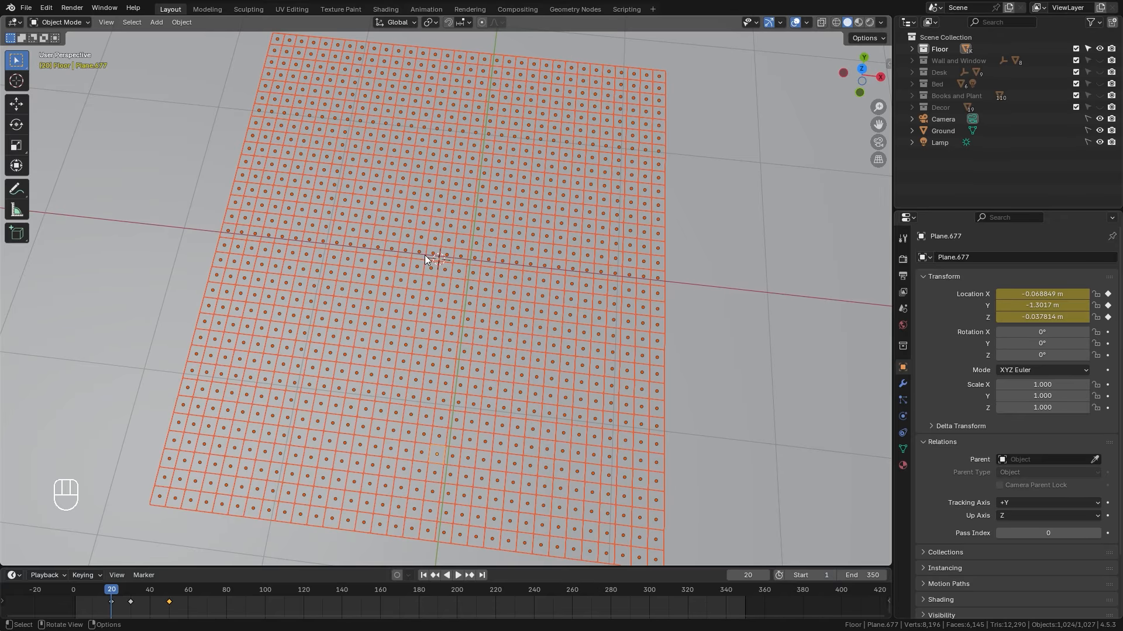
pyautogui.keyDown('shift'); pyautogui.moveTo(474, 262); pyautogui.dragTo(499, 256, button='right'); pyautogui.keyUp('shift')
pyautogui.keyDown('shift'); pyautogui.moveTo(725, 257); pyautogui.dragTo(767, 261, button='right'); pyautogui.keyUp('shift')
pyautogui.keyDown('shift'); pyautogui.moveTo(760, 316); pyautogui.dragTo(731, 345, button='right'); pyautogui.keyUp('shift')
pyautogui.keyDown('shift'); pyautogui.moveTo(655, 372); pyautogui.dragTo(632, 379, button='right'); pyautogui.keyUp('shift')
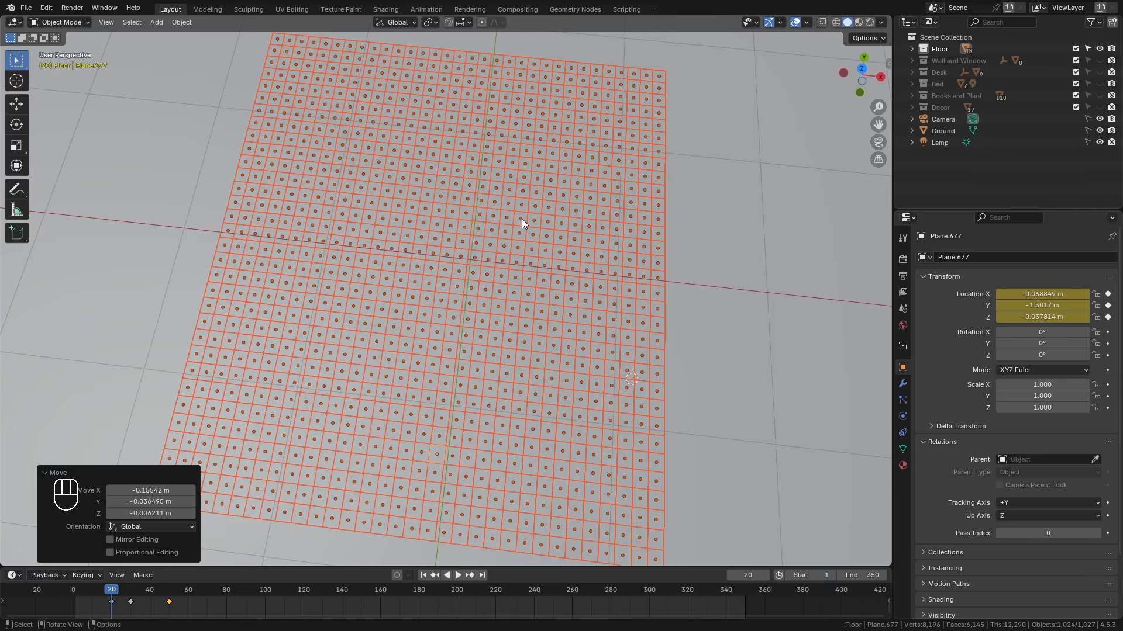
# - Snap the 3D cursor to the selected tiles and set Commotion's Animation Offset to sort by Cursor
pyautogui.hotkey('shift', 's')
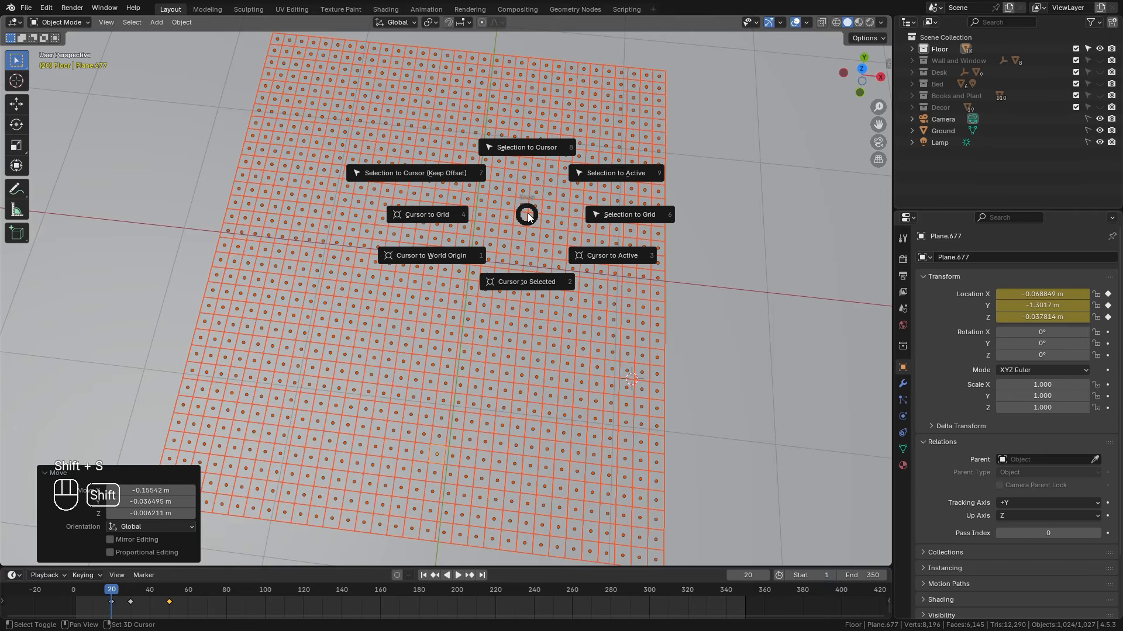
pyautogui.click(523, 283)
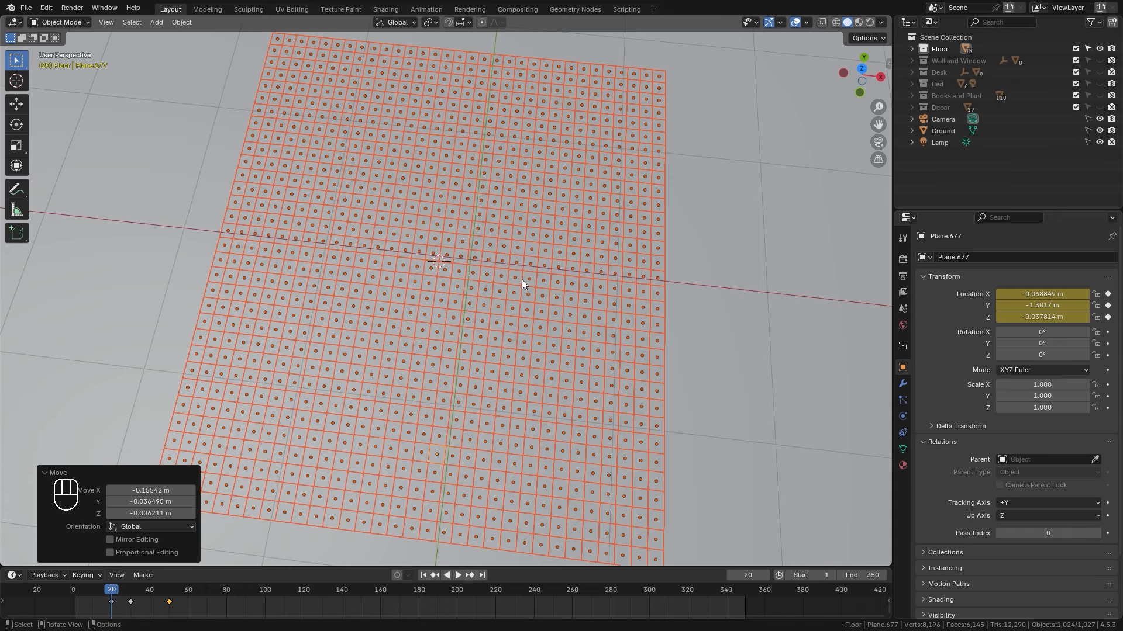
pyautogui.press('n')
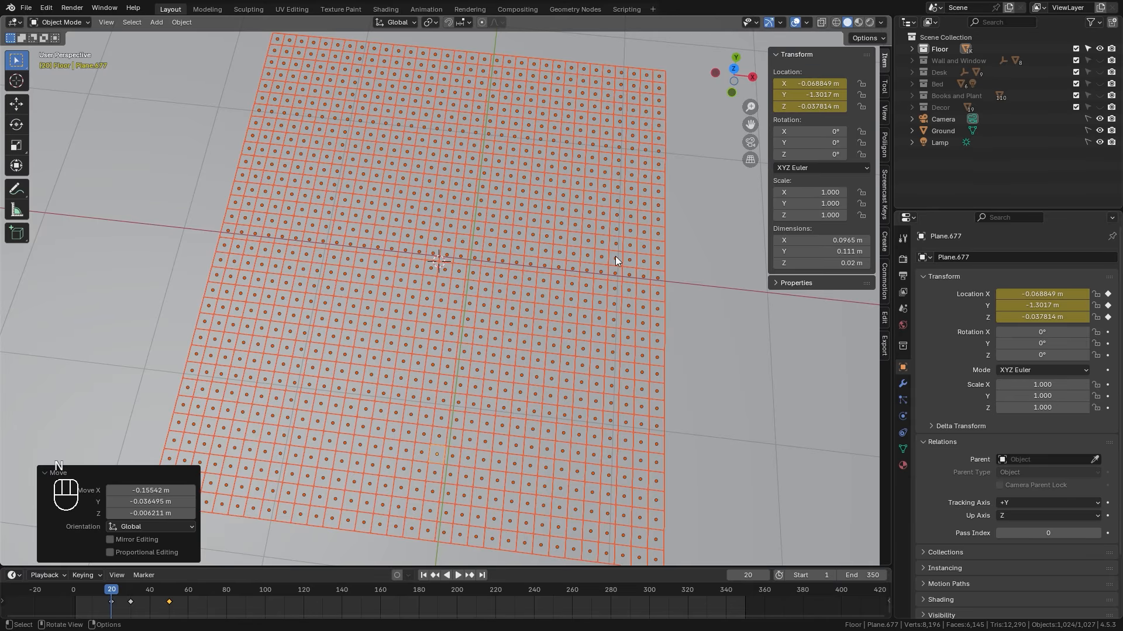
pyautogui.click(884, 284)
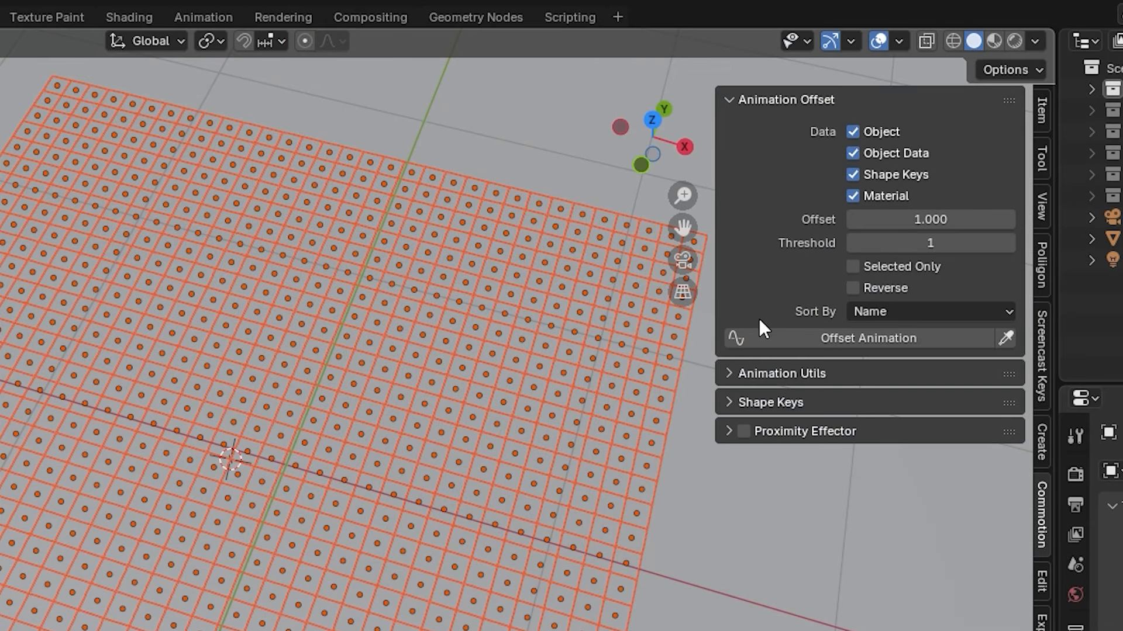
pyautogui.click(842, 170)
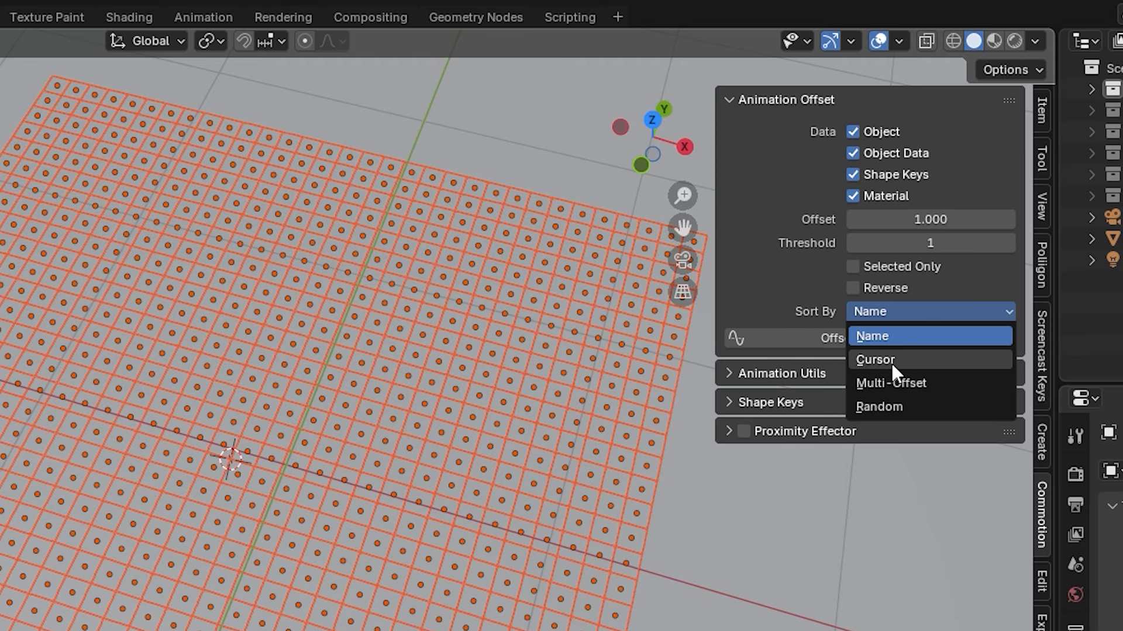
pyautogui.click(875, 359)
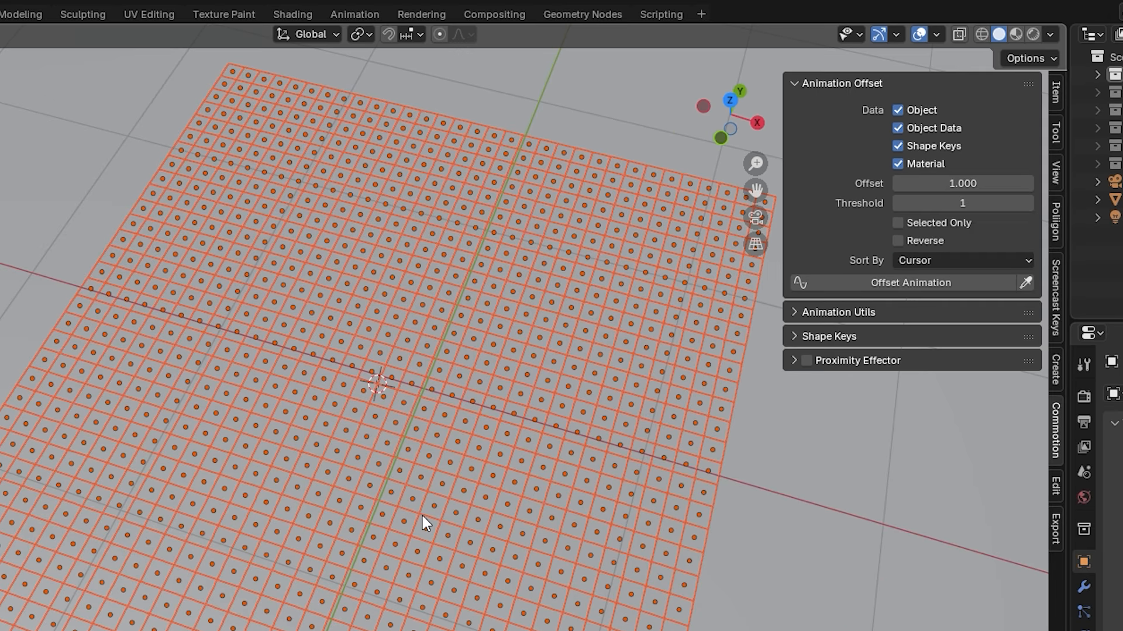
# - Set the animation offset's threshold to 4 and its frame offset to 0.1
pyautogui.scroll(8, 436, 496)
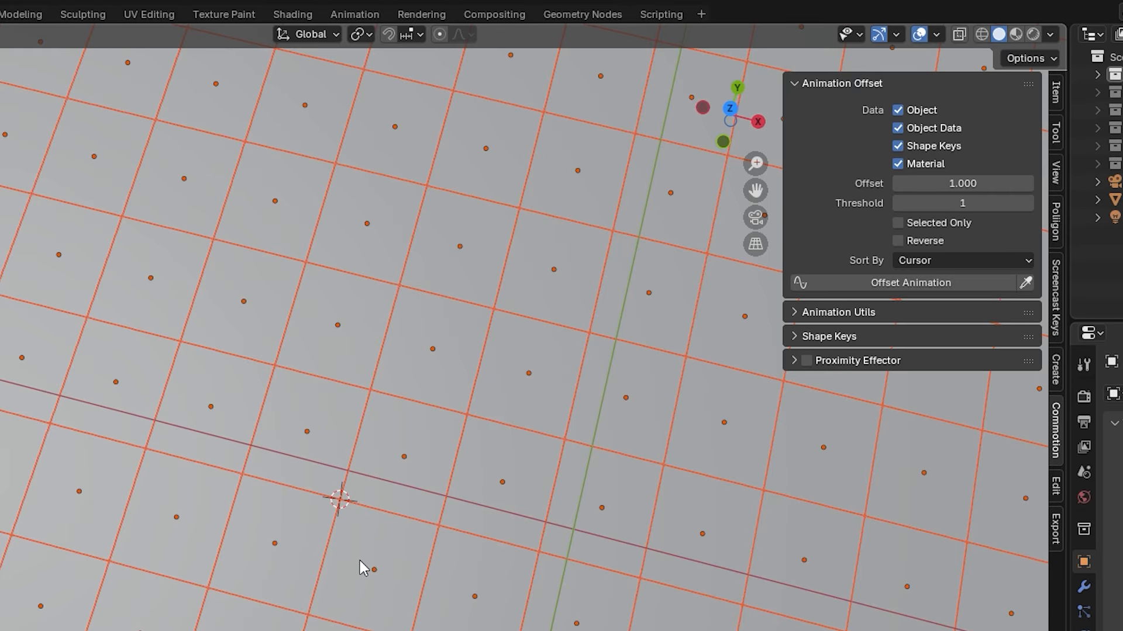
pyautogui.click(962, 203)
pyautogui.write('4')
pyautogui.press('Return')
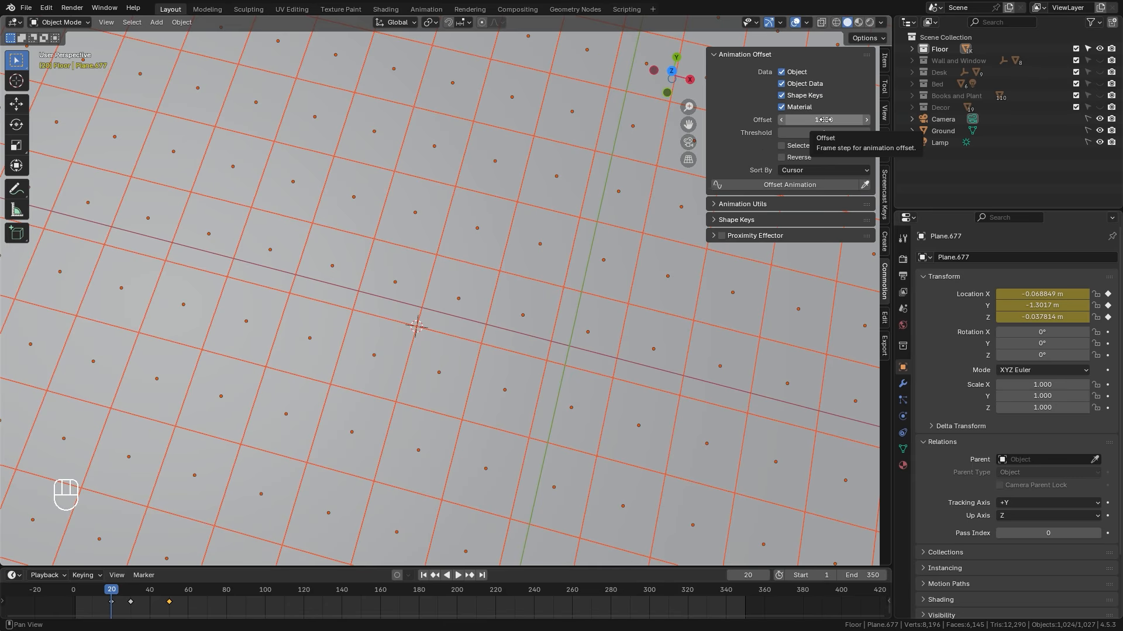
pyautogui.click(824, 119)
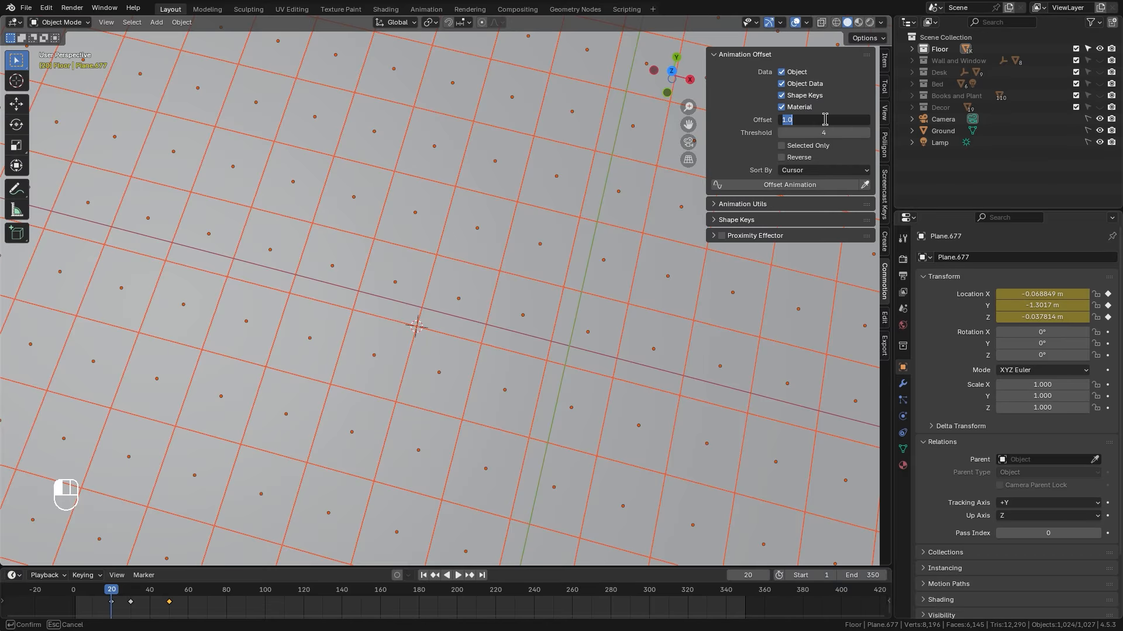
pyautogui.press('BackSpace')
pyautogui.press('Return')
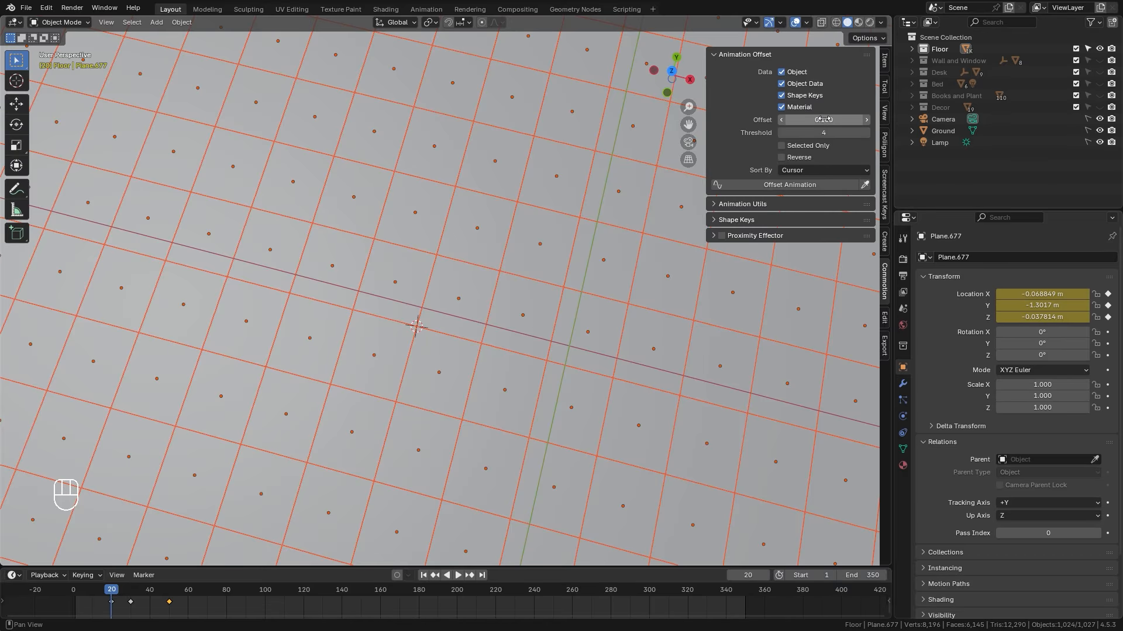
# - Apply the animation offset to all the selected floor tiles
pyautogui.scroll(-10, 464, 207)
pyautogui.moveTo(410, 271); pyautogui.dragTo(398, 225, button='middle')
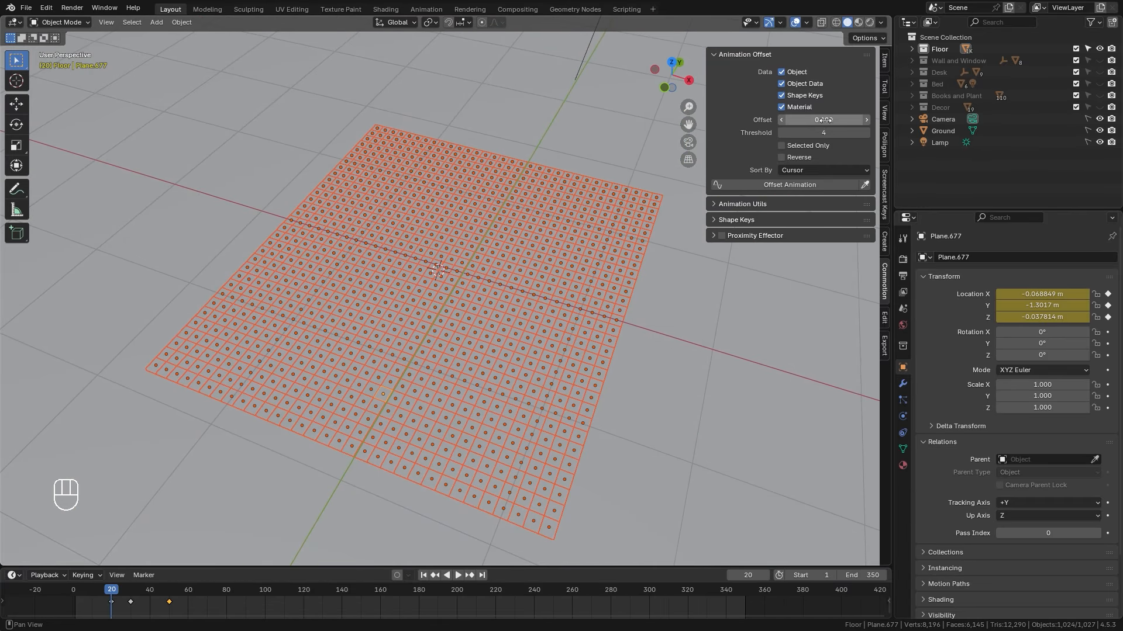
pyautogui.click(792, 182)
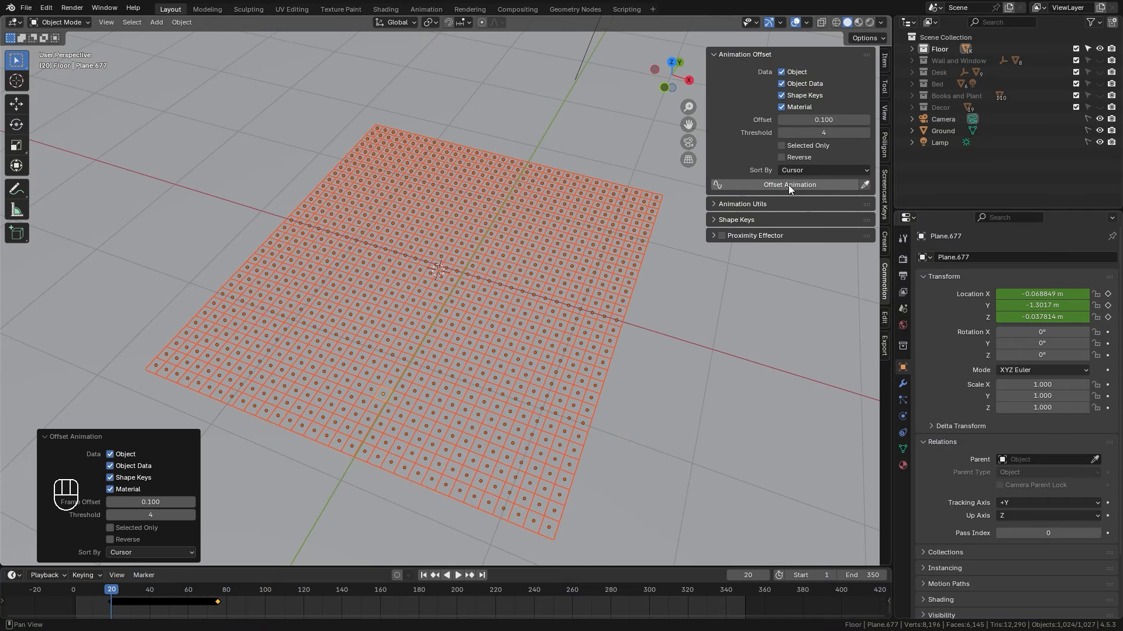
# - Enlarge the timeline area and play back the tiles' animation spreading from the floor's centre
pyautogui.moveTo(248, 566); pyautogui.dragTo(228, 516)
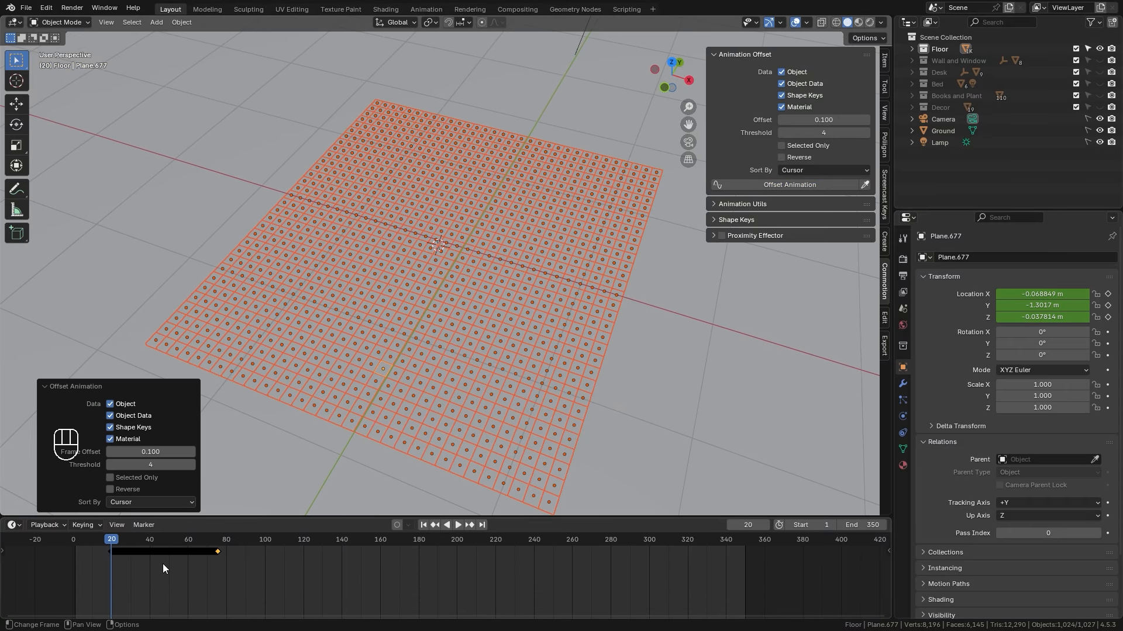
pyautogui.scroll(1, 77, 562)
pyautogui.keyDown('shift'); pyautogui.moveTo(436, 381); pyautogui.dragTo(462, 358, button='middle'); pyautogui.keyUp('shift')
pyautogui.keyDown('shift'); pyautogui.moveTo(506, 272); pyautogui.dragTo(545, 312, button='middle'); pyautogui.keyUp('shift')
pyautogui.press('space')
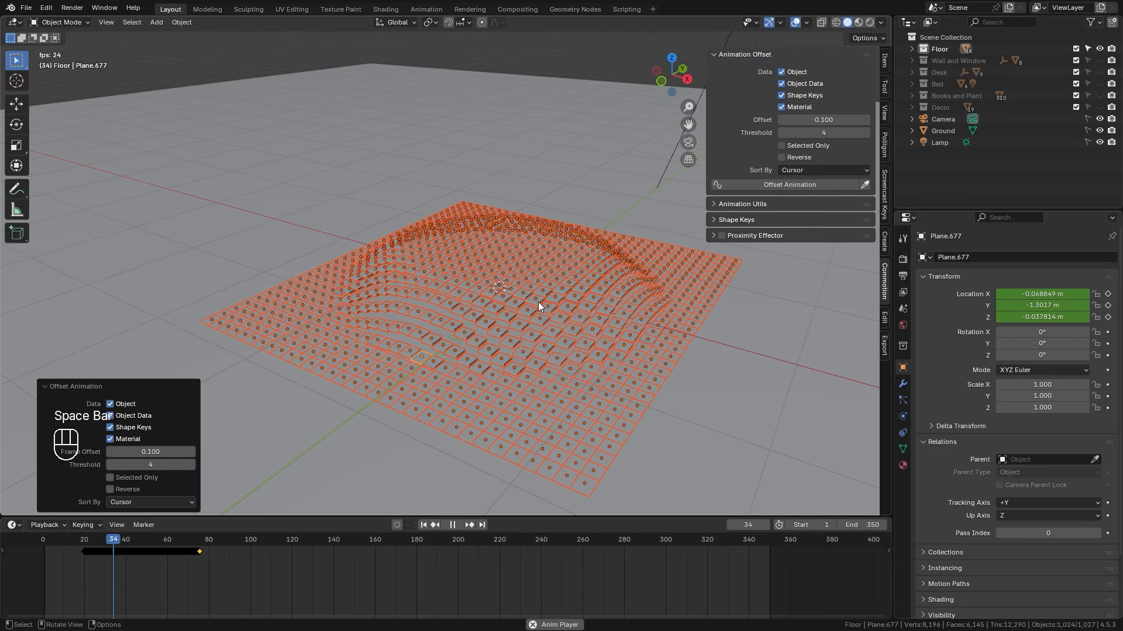
pyautogui.keyDown('shift'); pyautogui.moveTo(577, 296); pyautogui.dragTo(560, 291, button='middle'); pyautogui.keyUp('shift')
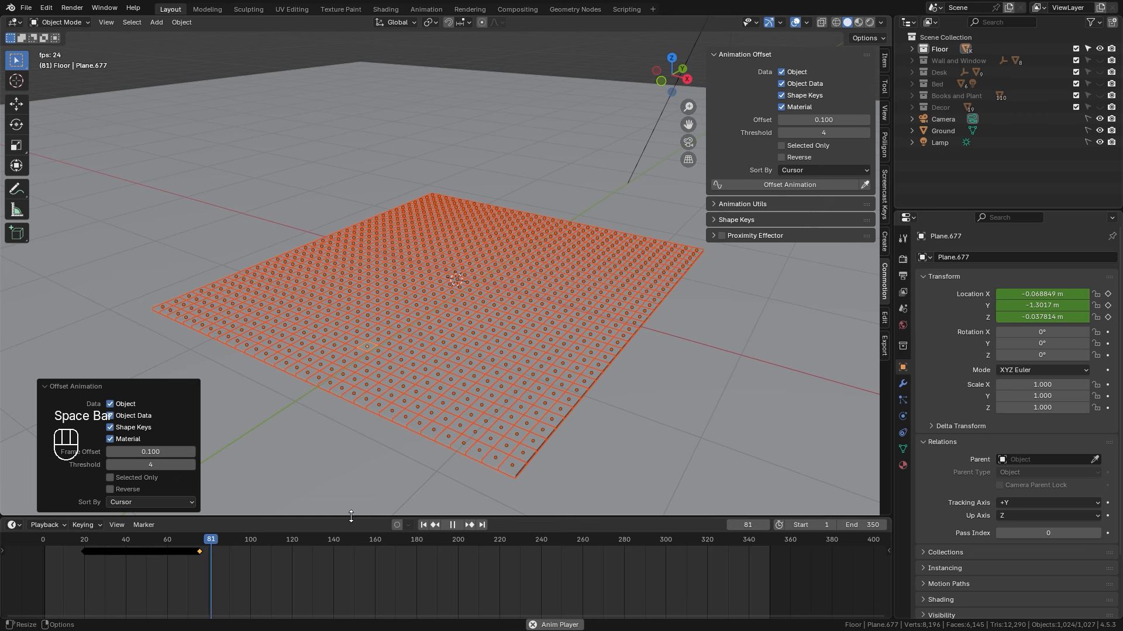
pyautogui.press('space')
pyautogui.moveTo(93, 543); pyautogui.dragTo(65, 539)
pyautogui.press('space')
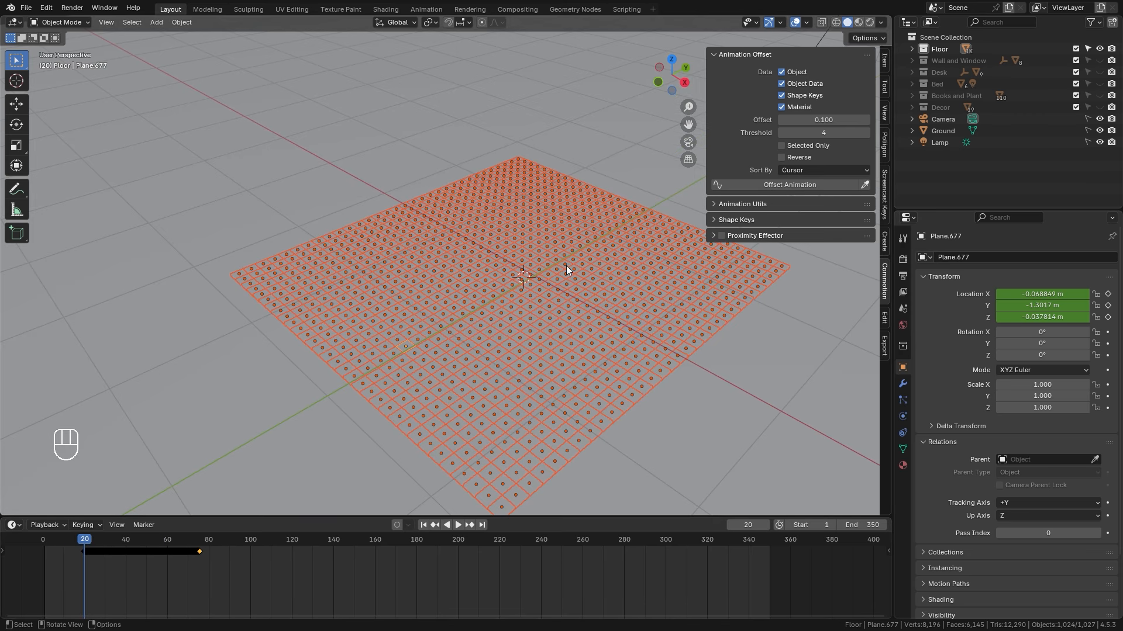
# - Place the 3D cursor near the floor's left corner and reapply the animation offset to the tiles
pyautogui.keyDown('shift'); pyautogui.rightClick(269, 276); pyautogui.keyUp('shift')
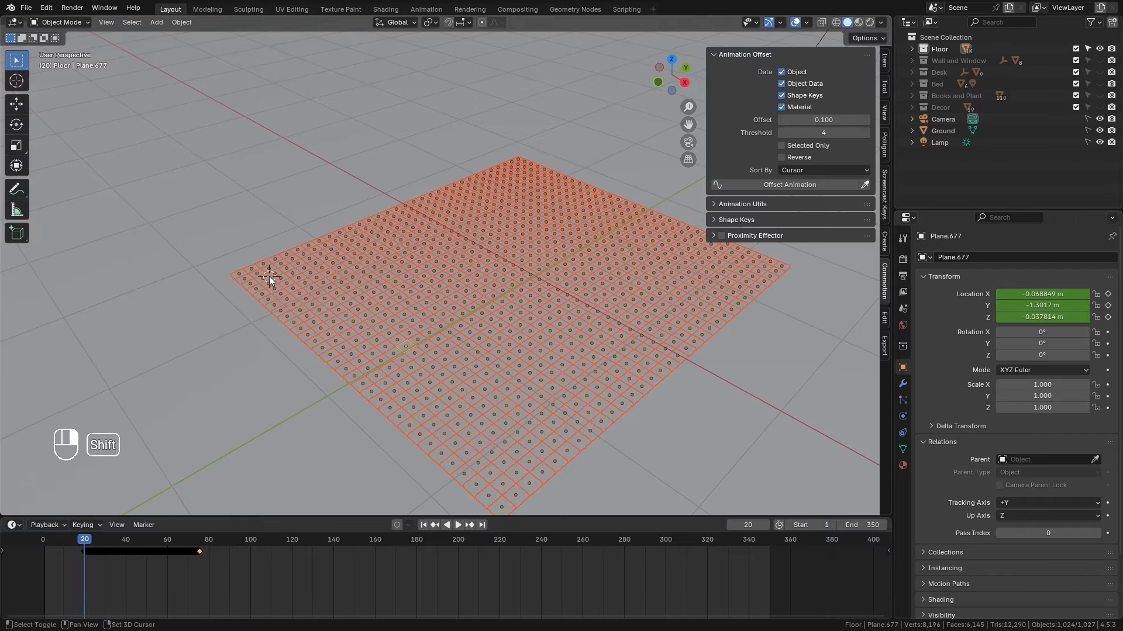
pyautogui.click(786, 184)
# - Play back the floor animation from about frame 18 to examine the tiles rising outward from the corner
pyautogui.press('space')
pyautogui.moveTo(537, 306); pyautogui.dragTo(519, 278, button='middle')
pyautogui.press('space')
pyautogui.moveTo(136, 541); pyautogui.dragTo(80, 542)
pyautogui.press('space')
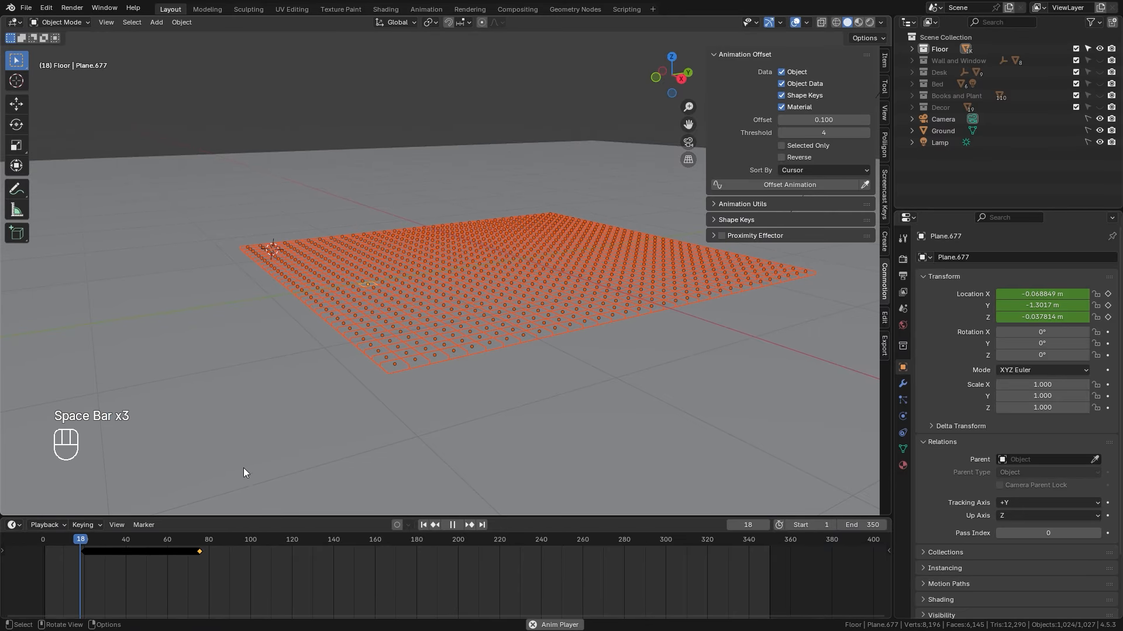
pyautogui.moveTo(468, 294); pyautogui.dragTo(561, 333, button='middle')
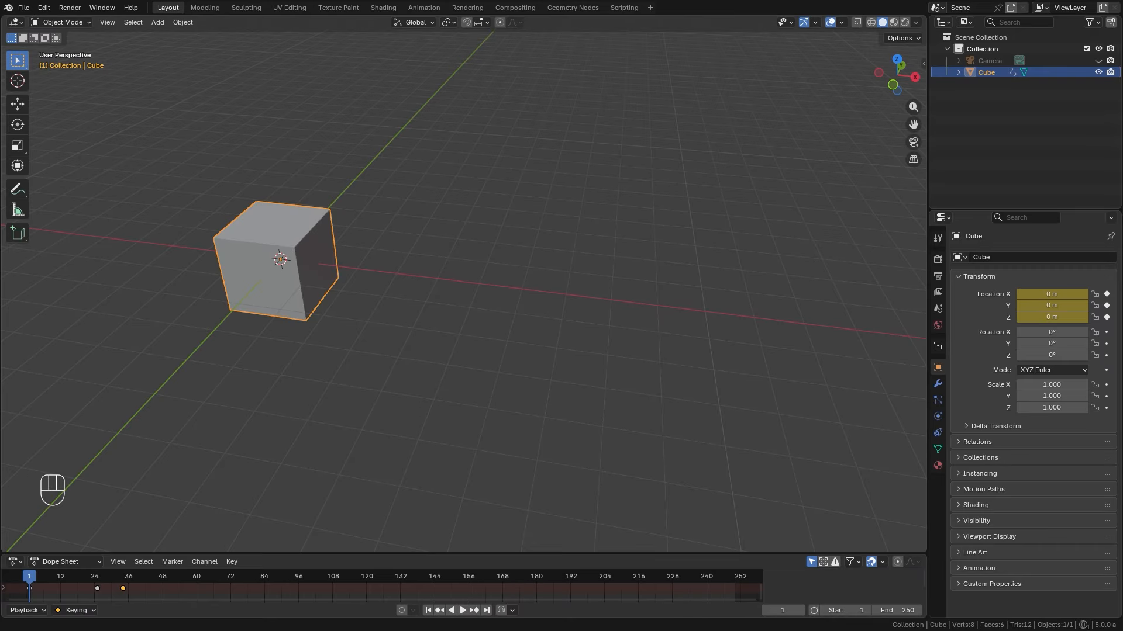
# - Play back the keyframed cube's location animation in the separate example scene
pyautogui.press('space')
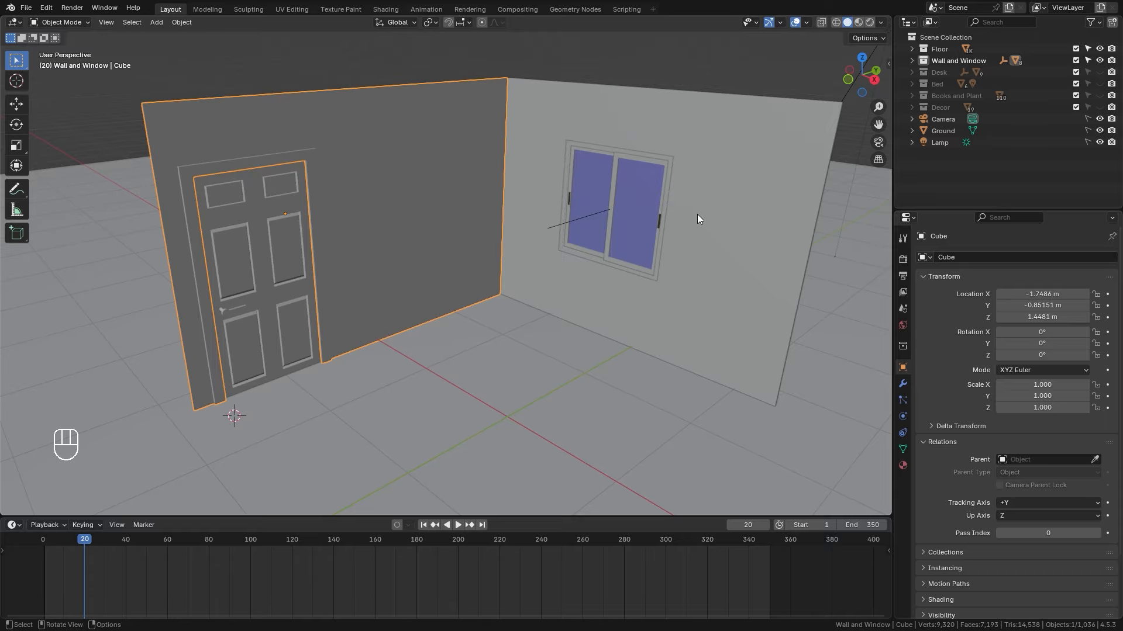
# - Snap the 3D cursor to the bottom vertices of the door wall, selecting them in wireframe view
pyautogui.scroll(2, 552, 236)
pyautogui.moveTo(452, 216); pyautogui.dragTo(425, 206, button='middle')
pyautogui.press('Tab')
pyautogui.press('z')
pyautogui.moveTo(76, 293)
pyautogui.mouseDown()
pyautogui.moveTo(146, 334)
pyautogui.moveTo(705, 494)
pyautogui.mouseUp()
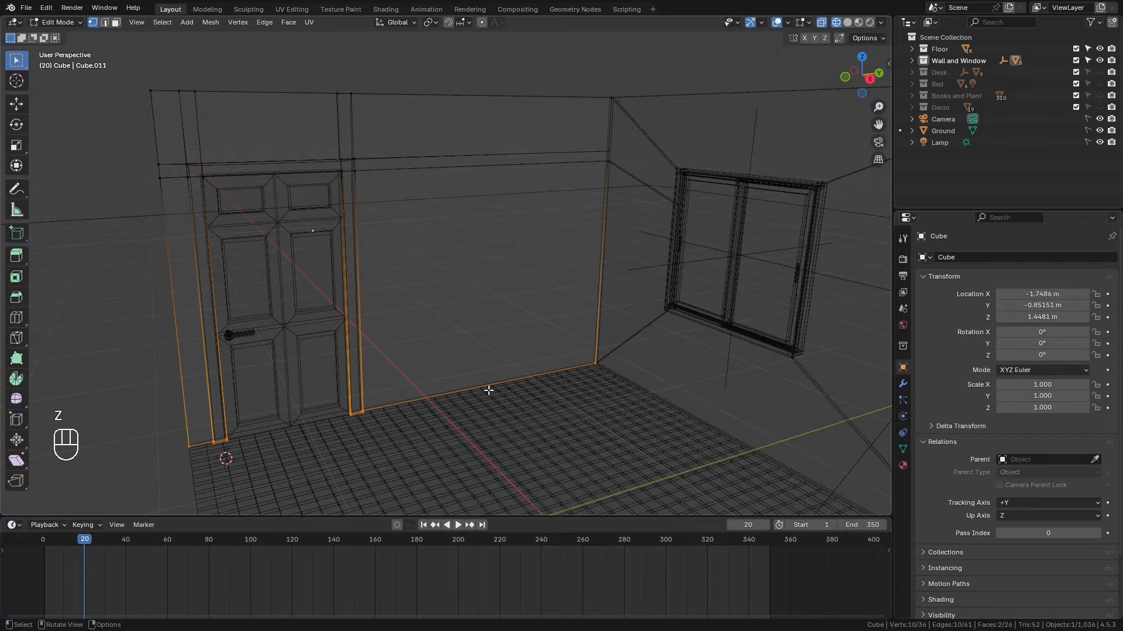
pyautogui.hotkey('shift', 's')
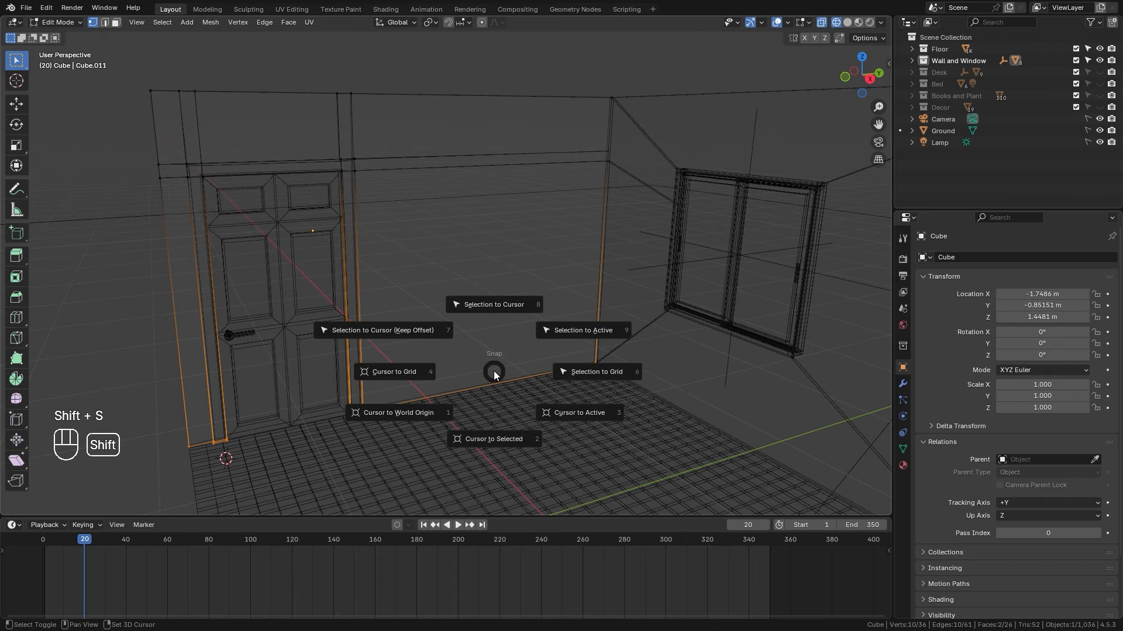
pyautogui.click(485, 440)
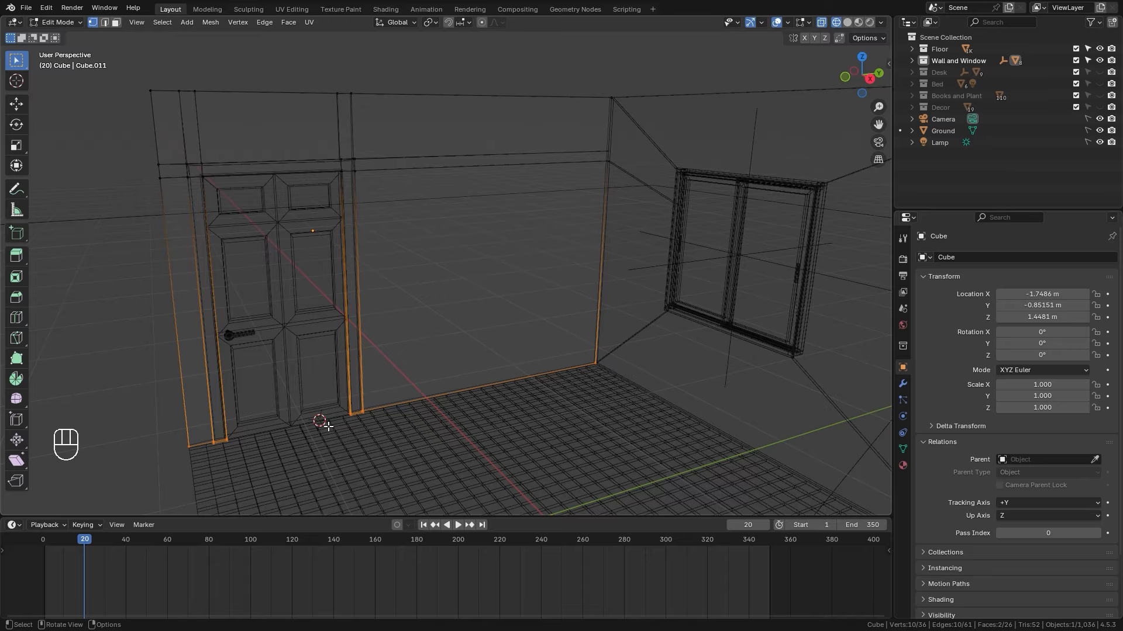
# - Set the door wall's origin to the 3D cursor at its base
pyautogui.press('Tab')
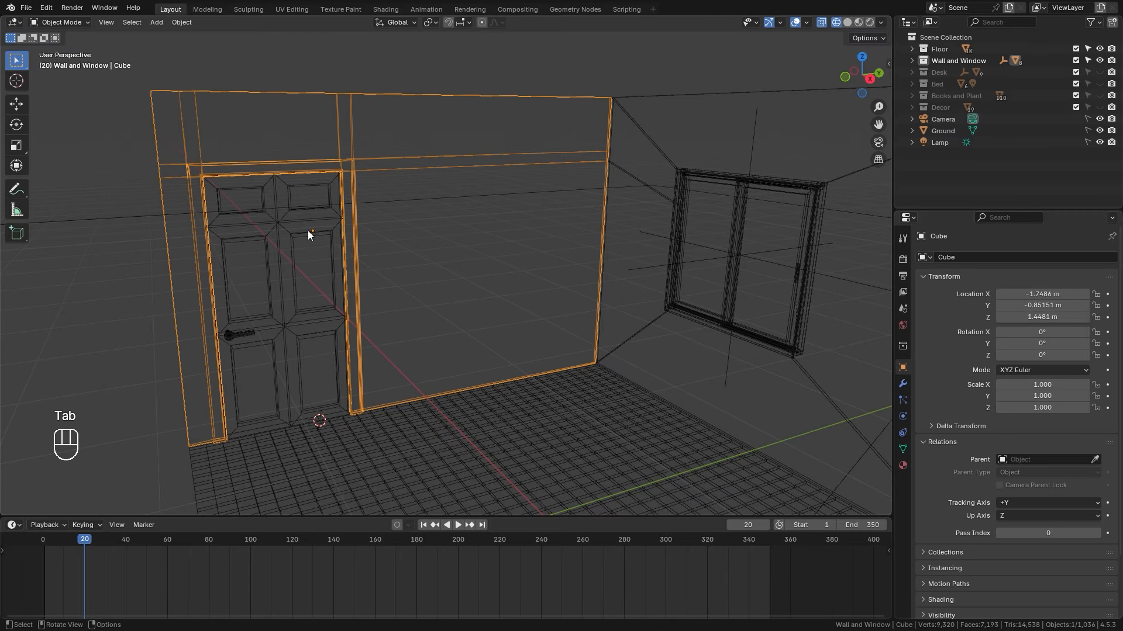
pyautogui.rightClick(456, 289)
pyautogui.moveTo(457, 288)
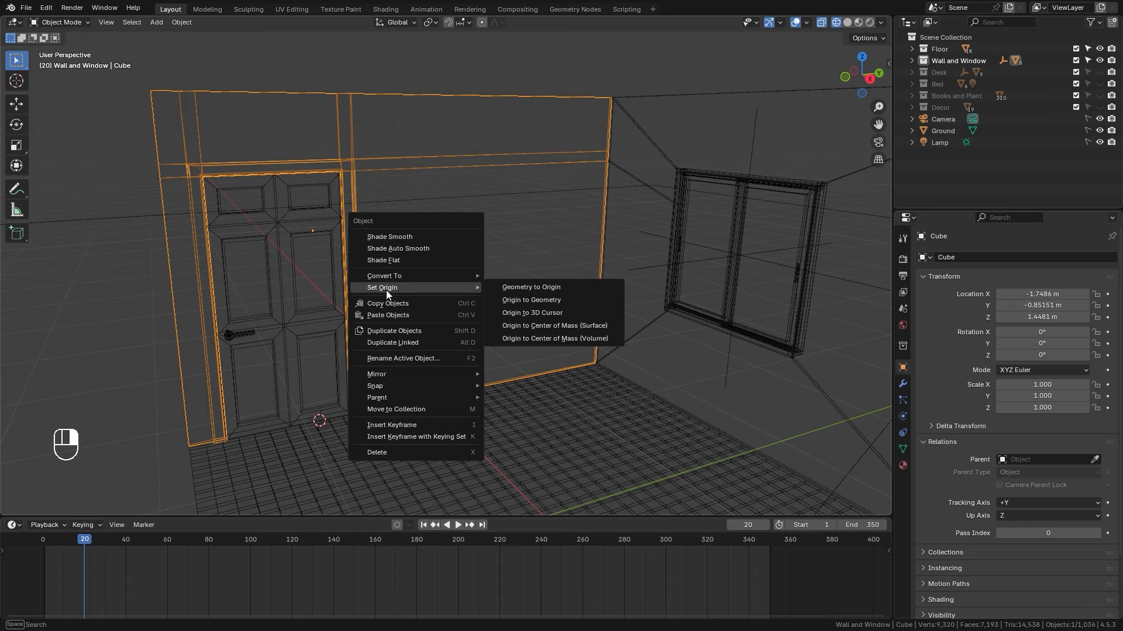
pyautogui.click(522, 314)
# - At frame 50, set the door wall's Z scale to 0 and insert a Scale keyframe
pyautogui.press('n')
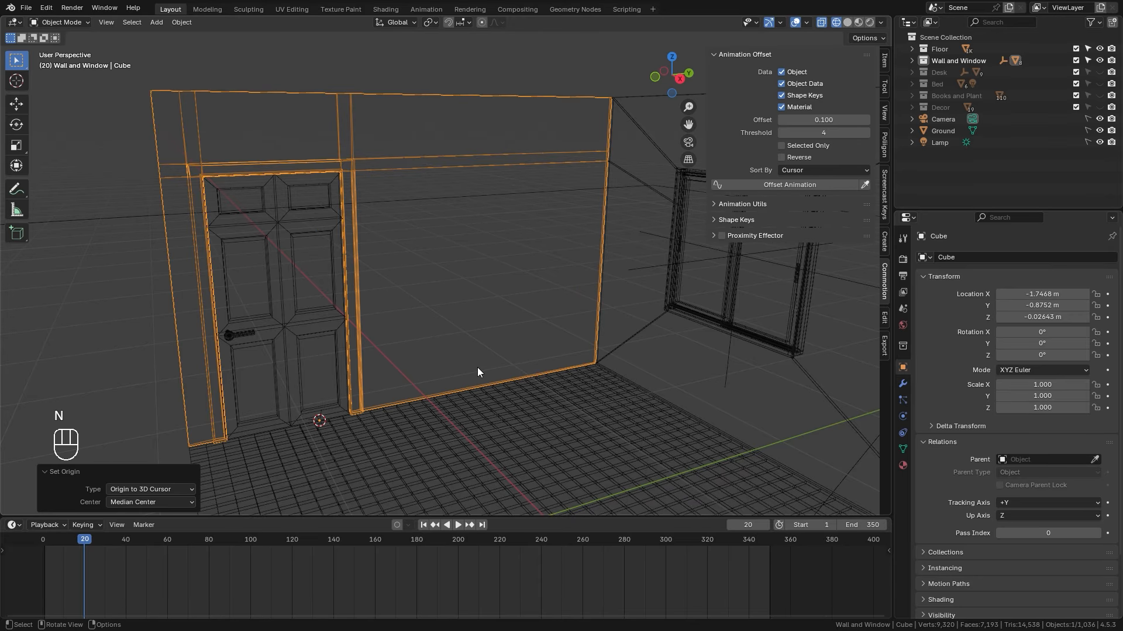
pyautogui.click(885, 60)
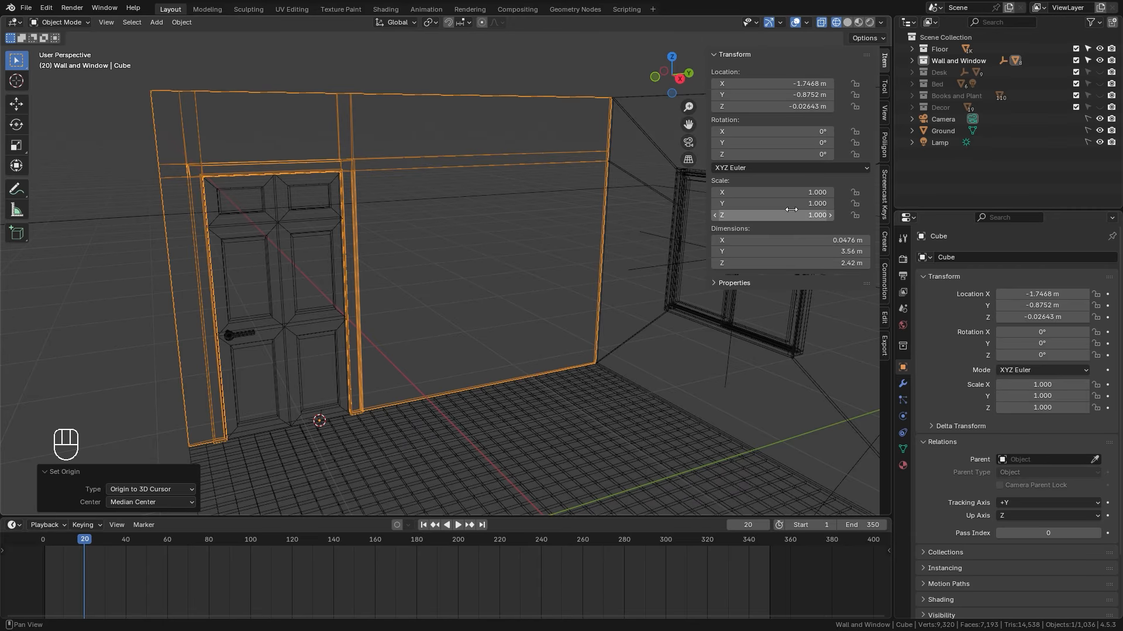
pyautogui.moveTo(119, 537); pyautogui.dragTo(146, 543)
pyautogui.moveTo(772, 215); pyautogui.dragTo(540, 237)
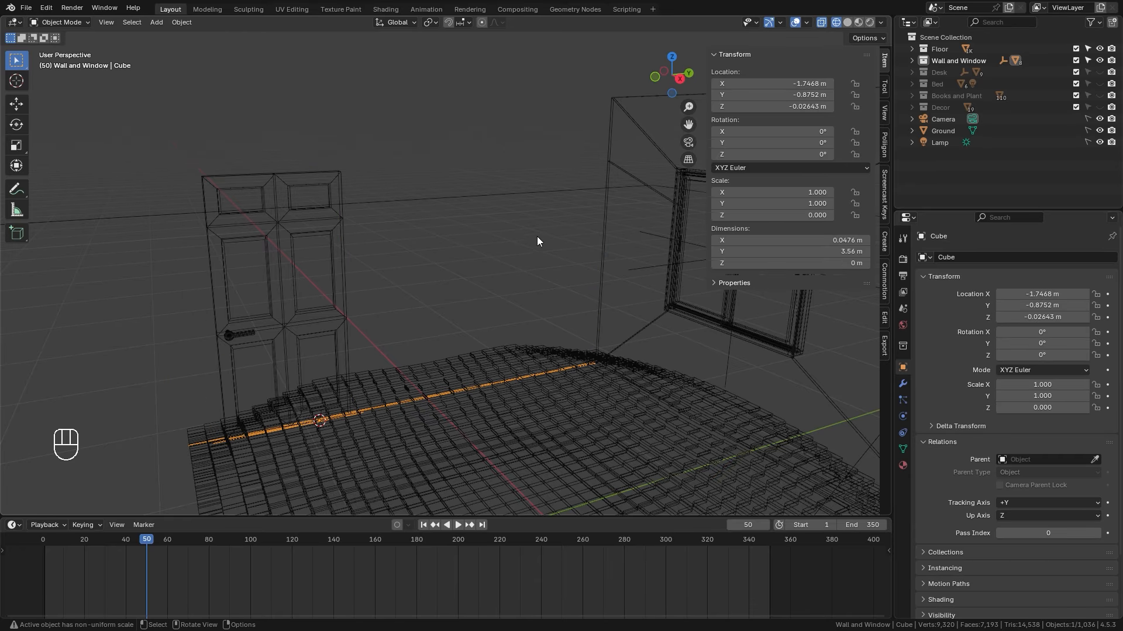
pyautogui.press('k')
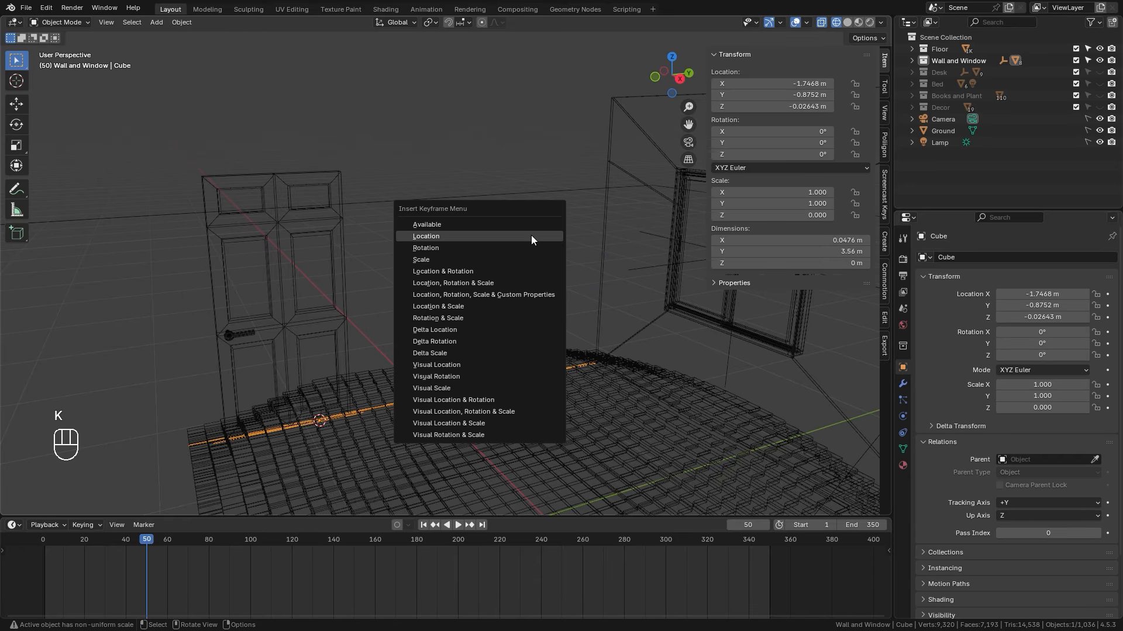
pyautogui.click(423, 260)
# - At frame 70, set the door wall's Z scale to 1.05 and insert a Scale keyframe
pyautogui.moveTo(147, 539); pyautogui.dragTo(188, 544)
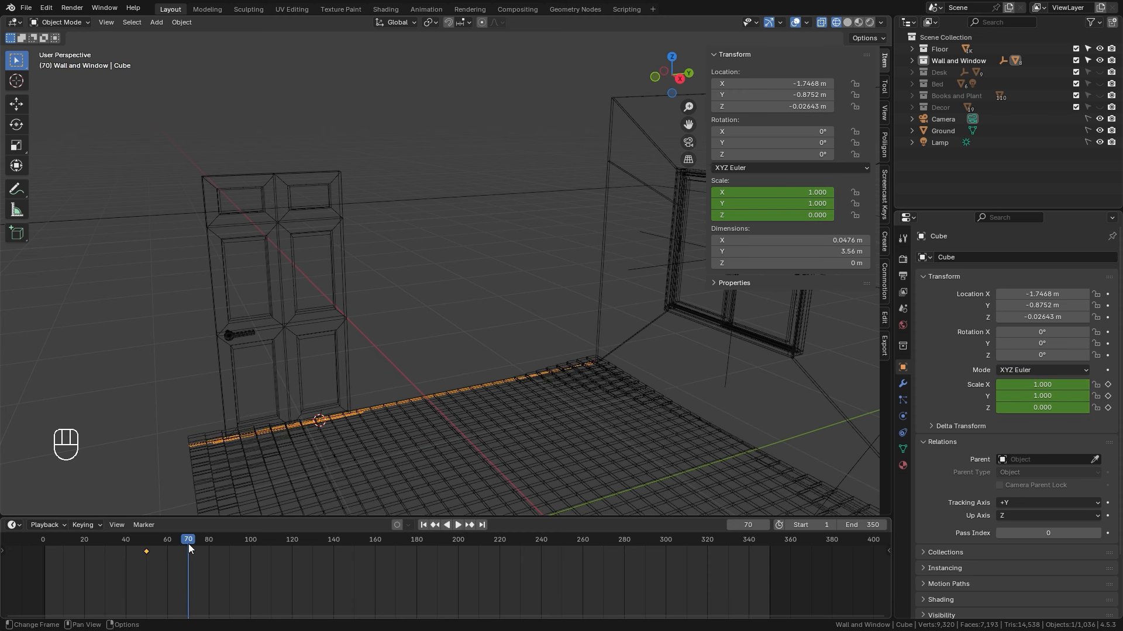
pyautogui.click(744, 214)
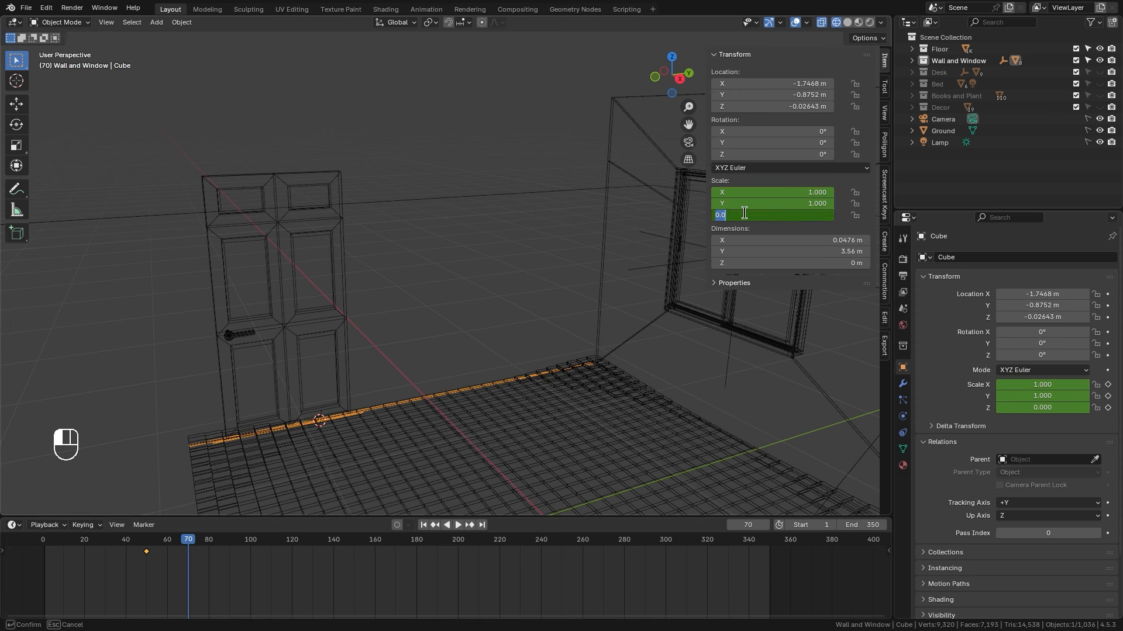
pyautogui.write('1.05')
pyautogui.press('Return')
pyautogui.press('k')
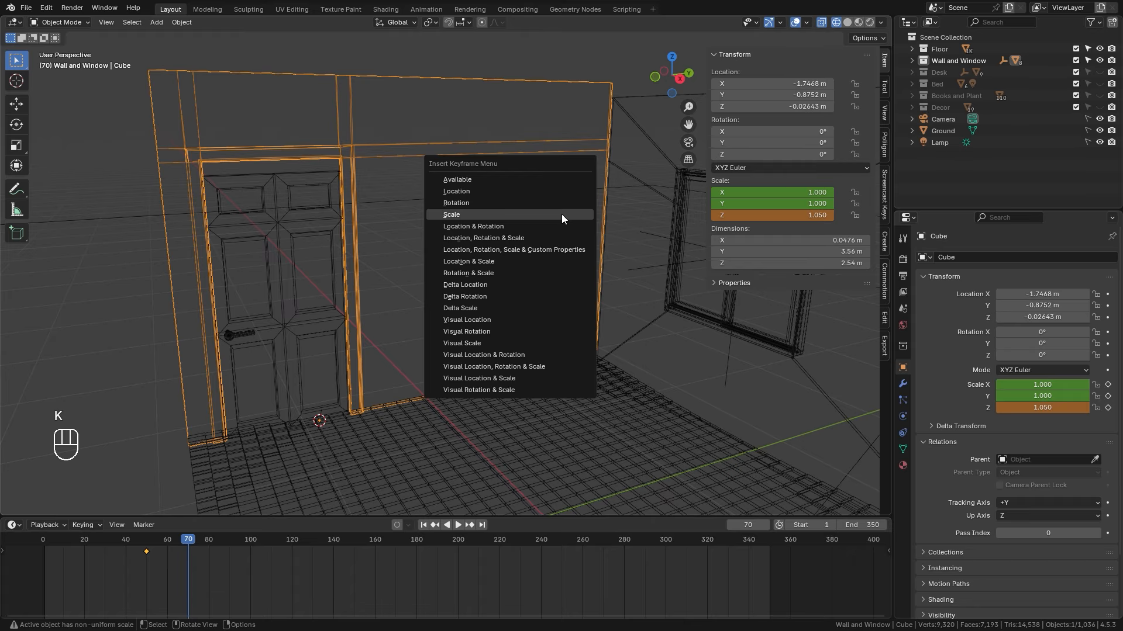
pyautogui.click(561, 215)
# - At frame 75, set the door wall's Z scale to 1 and insert a Scale keyframe
pyautogui.moveTo(192, 540); pyautogui.dragTo(199, 546)
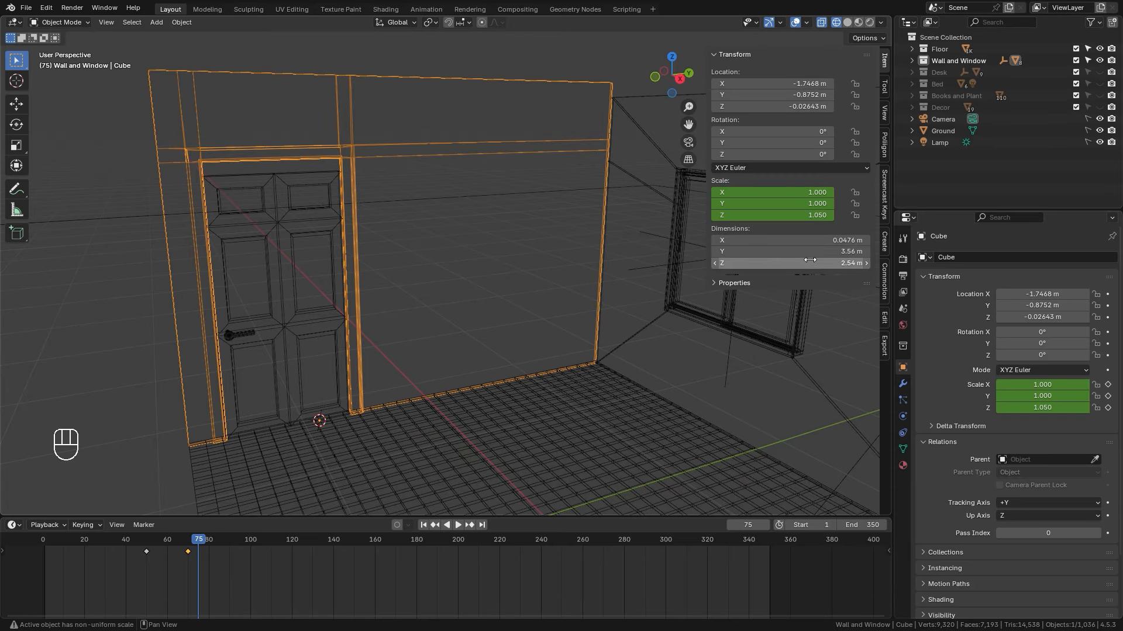
pyautogui.doubleClick(791, 215)
pyautogui.write('1')
pyautogui.press('Return')
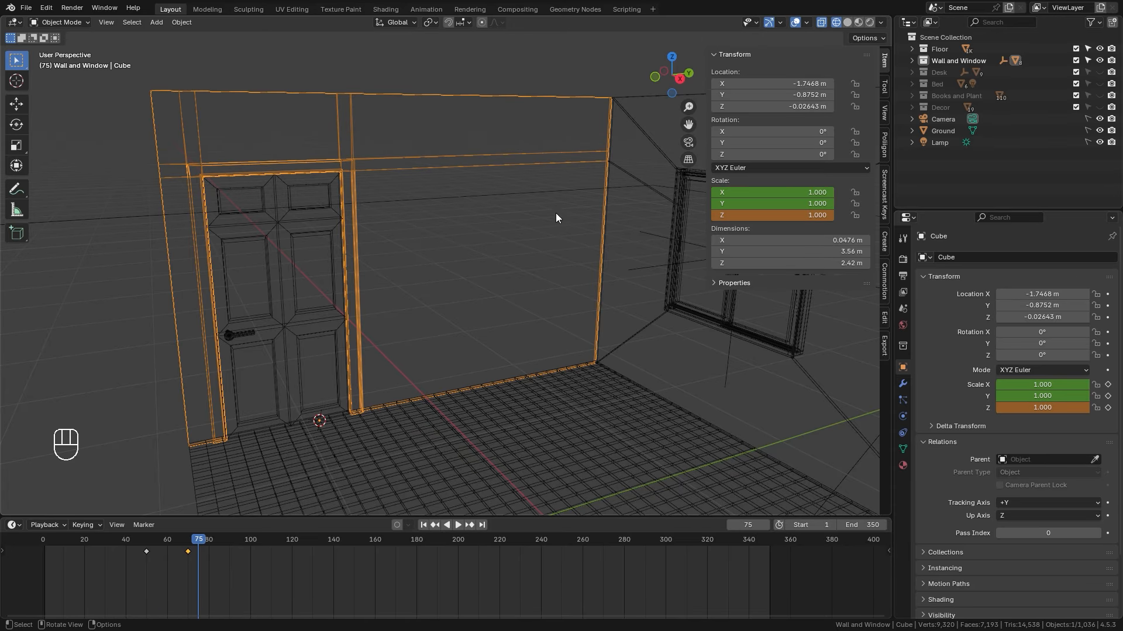
pyautogui.press('k')
pyautogui.click(437, 212)
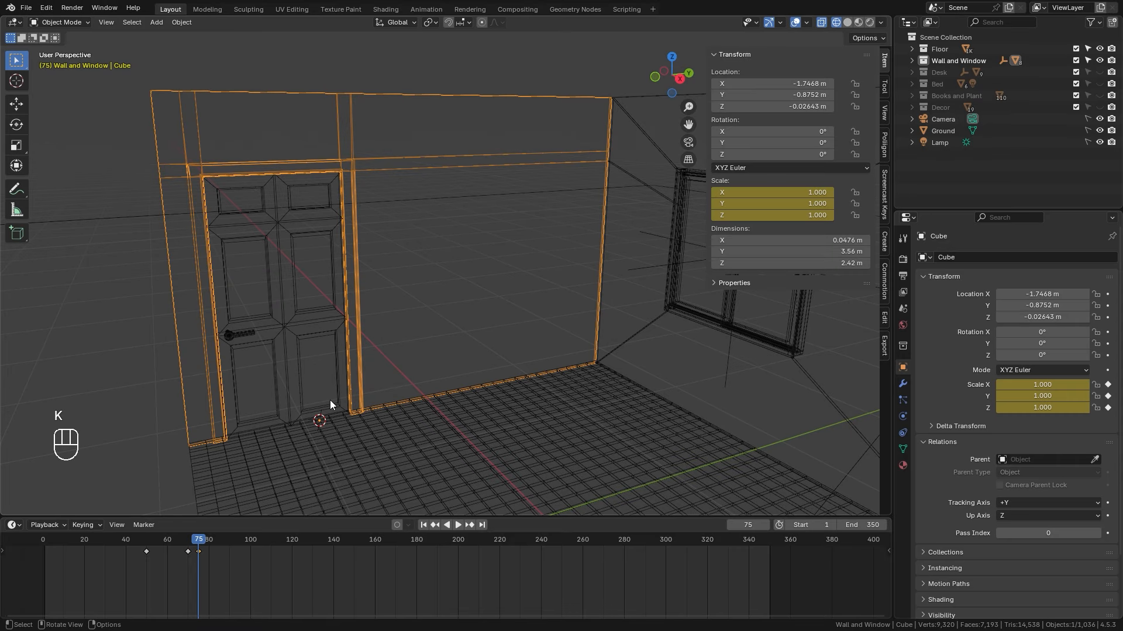
# - Return to solid shading and play back the door wall's growth from about frame 40 to examine it
pyautogui.moveTo(185, 543); pyautogui.dragTo(134, 545)
pyautogui.press('space')
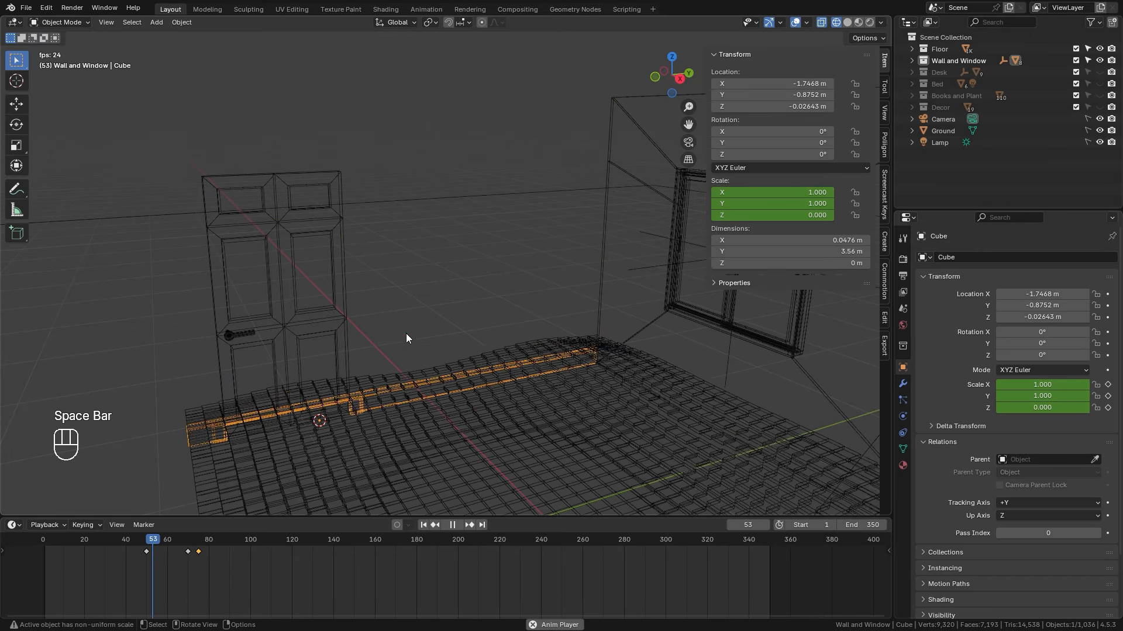
pyautogui.press('space')
pyautogui.press('z')
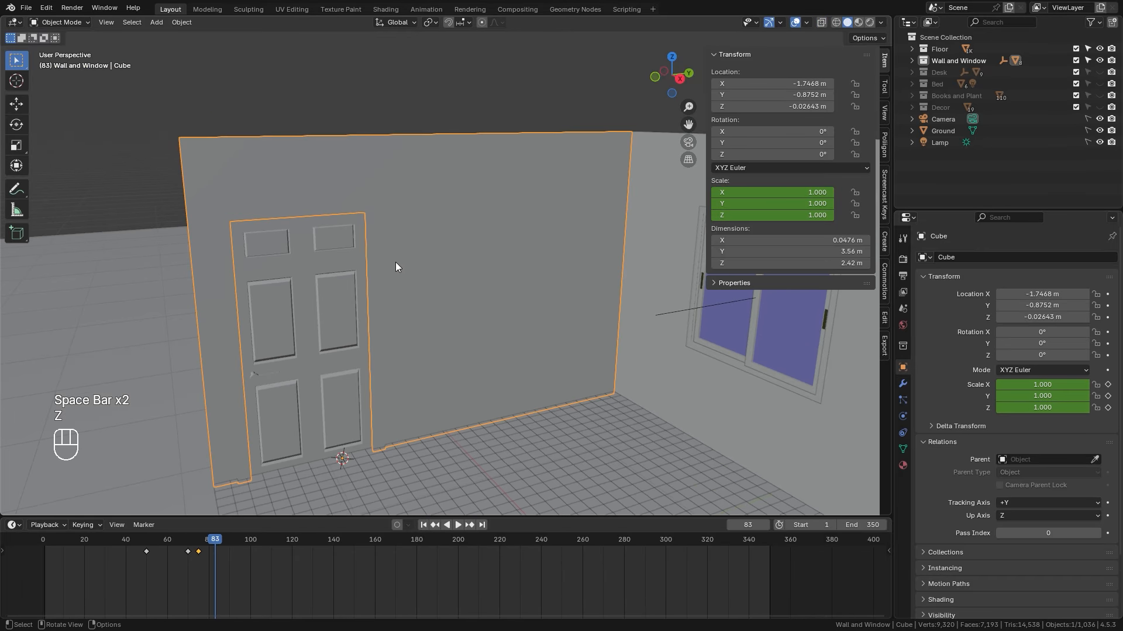
pyautogui.moveTo(201, 544); pyautogui.dragTo(123, 549)
pyautogui.press('space')
pyautogui.press('space')
pyautogui.press('space')
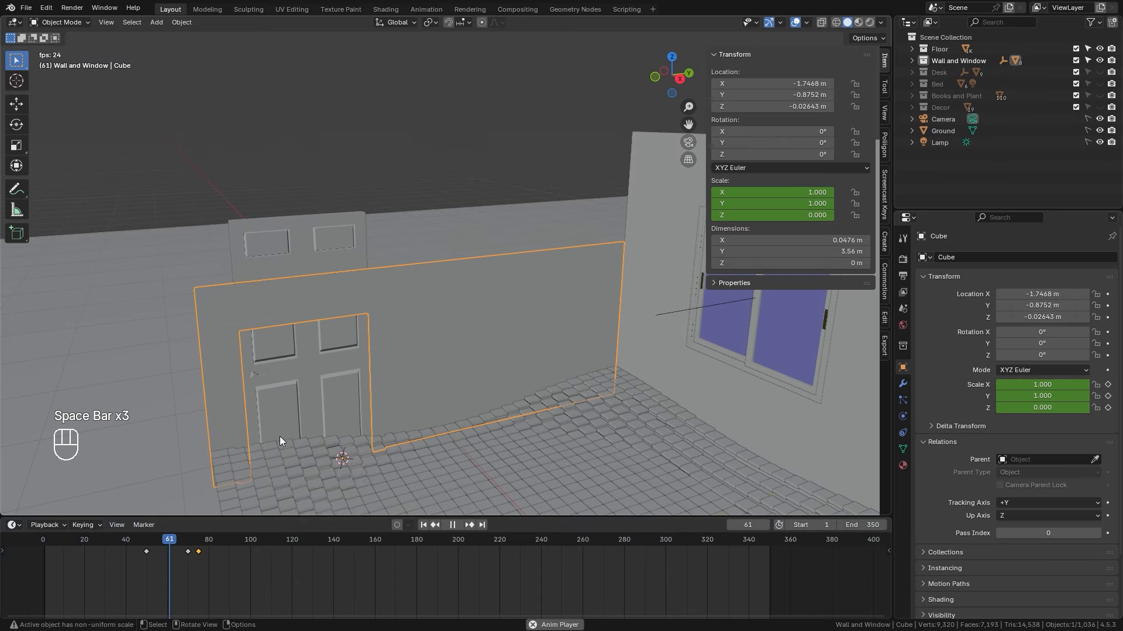
pyautogui.press('space')
pyautogui.moveTo(216, 542); pyautogui.dragTo(125, 544)
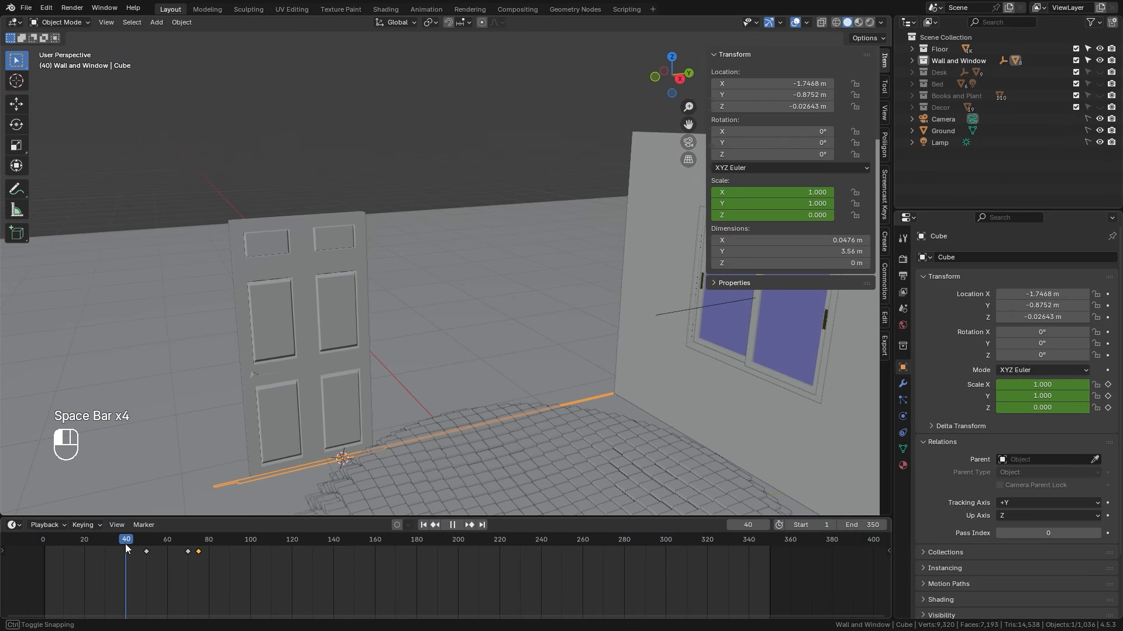
pyautogui.press('space')
pyautogui.press('space')
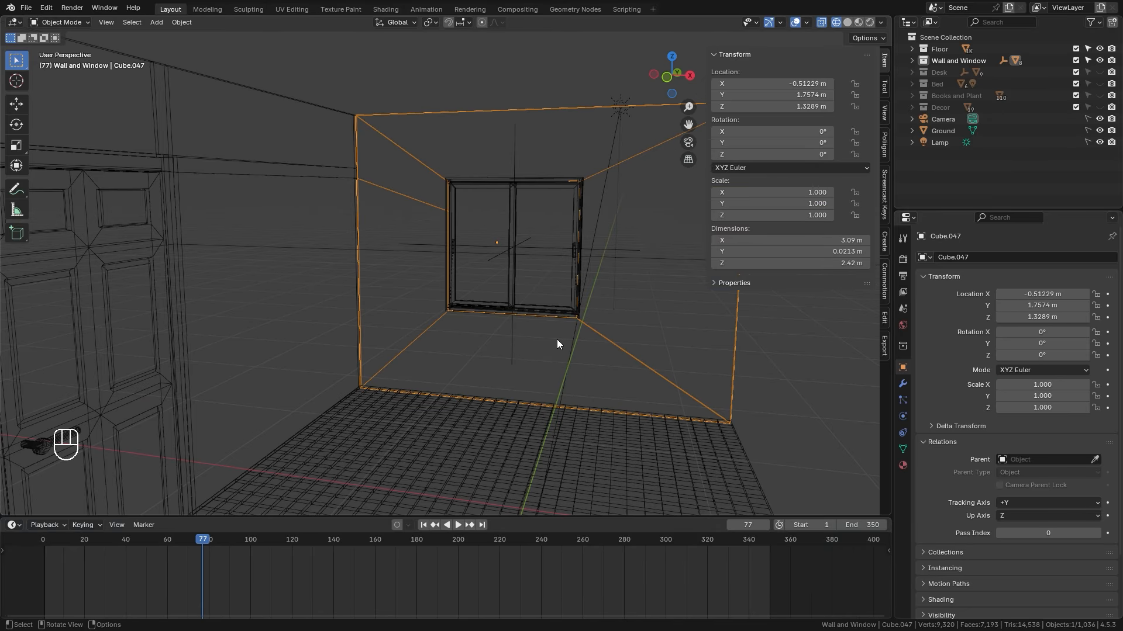
# - Select the window wall's bottom vertices in Edit Mode and snap the 3D cursor to them
pyautogui.press('Tab')
pyautogui.moveTo(316, 366); pyautogui.dragTo(825, 480)
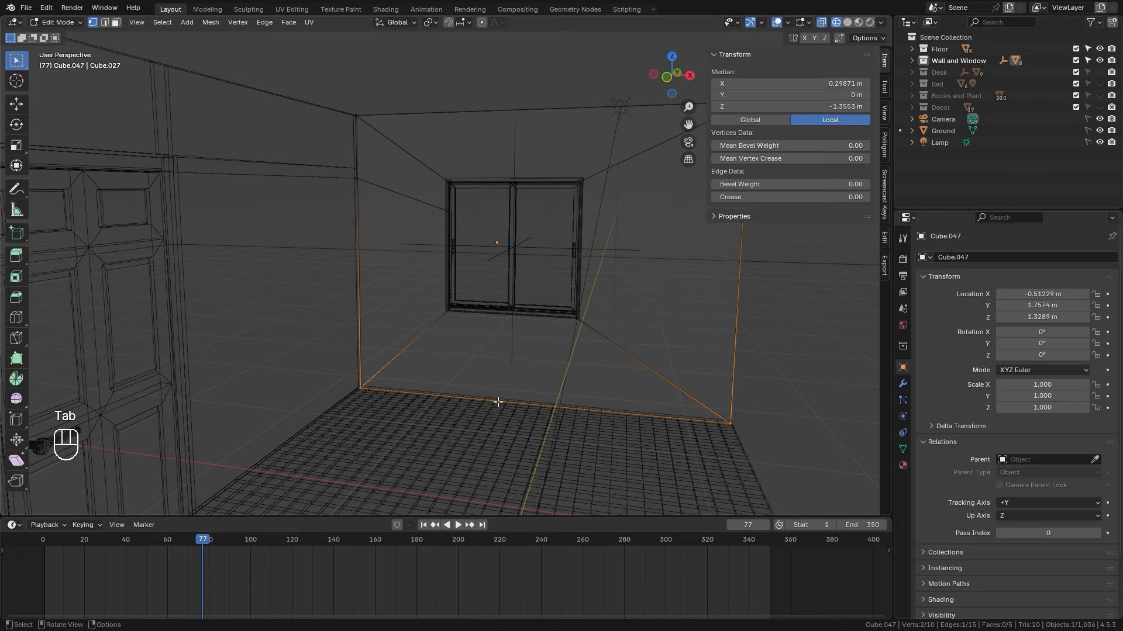
pyautogui.hotkey('shift', 's')
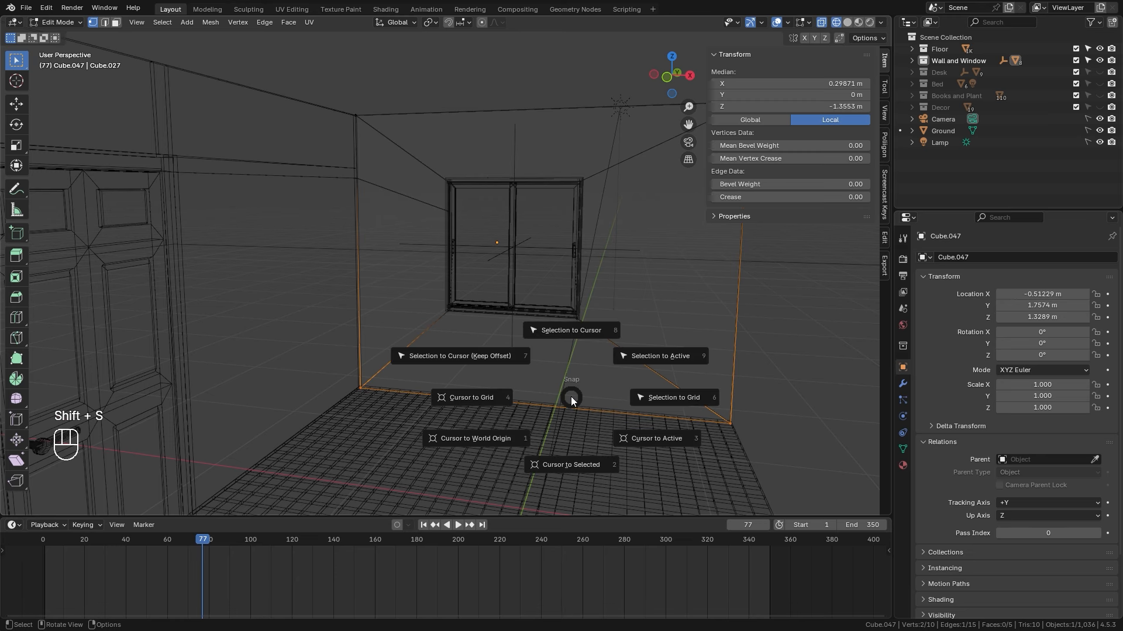
pyautogui.click(572, 465)
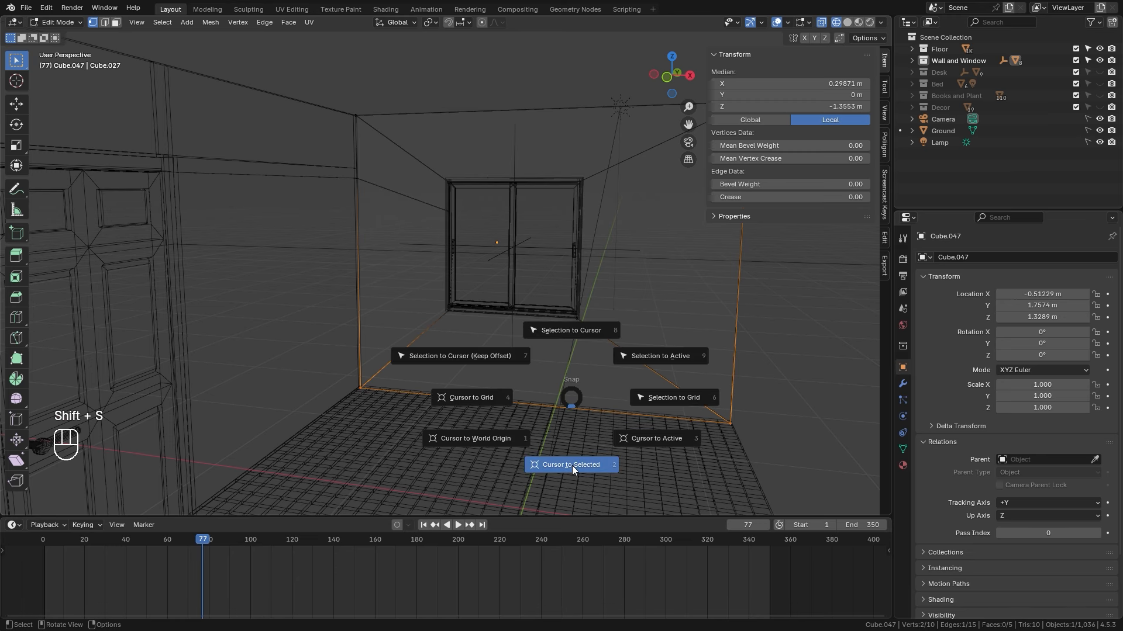
# - Set the window wall's origin to the 3D cursor and return to solid shading
pyautogui.press('Tab')
pyautogui.rightClick(453, 320)
pyautogui.moveTo(451, 318)
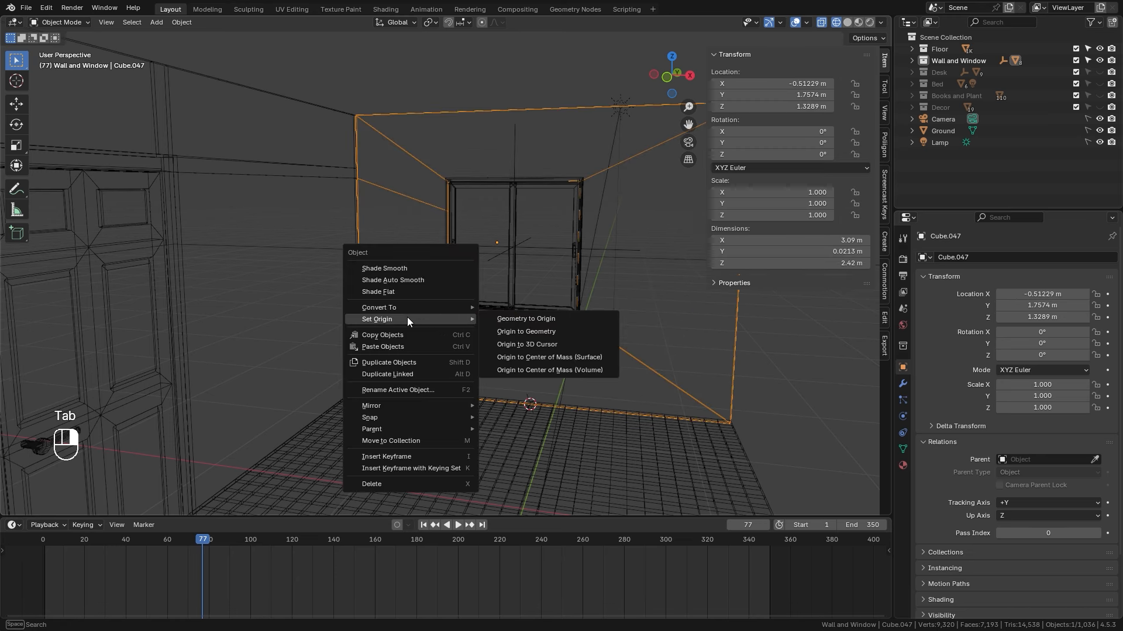
pyautogui.click(535, 345)
pyautogui.press('z')
# - Link the door wall's animation data to the window wall, with the door wall as the active object
pyautogui.scroll(-2, 519, 340)
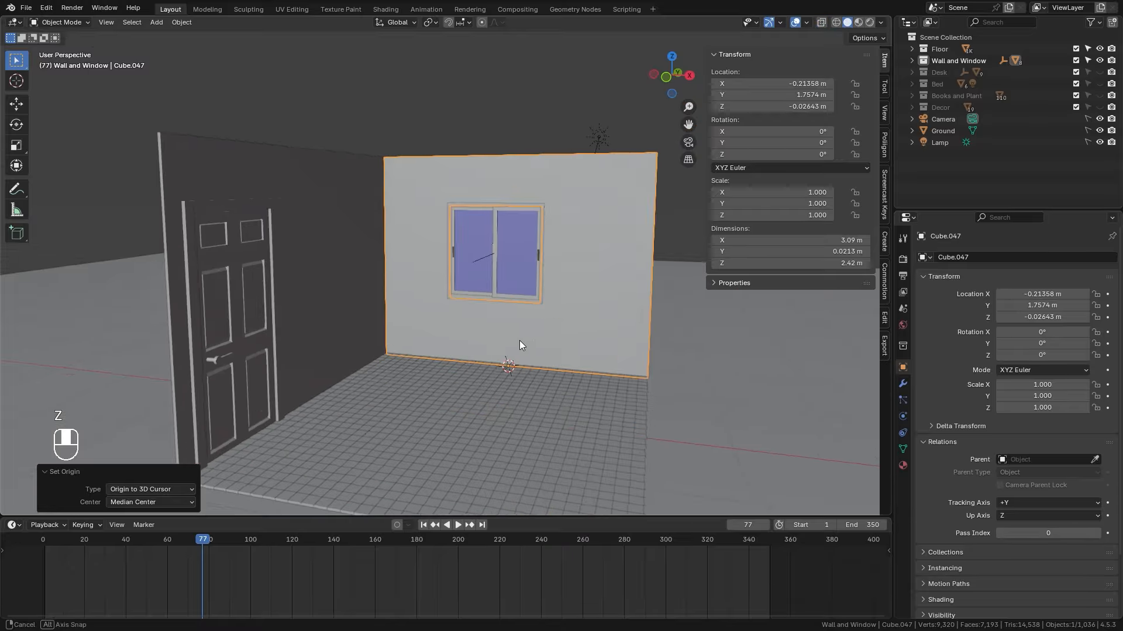
pyautogui.moveTo(519, 340); pyautogui.dragTo(476, 353, button='middle')
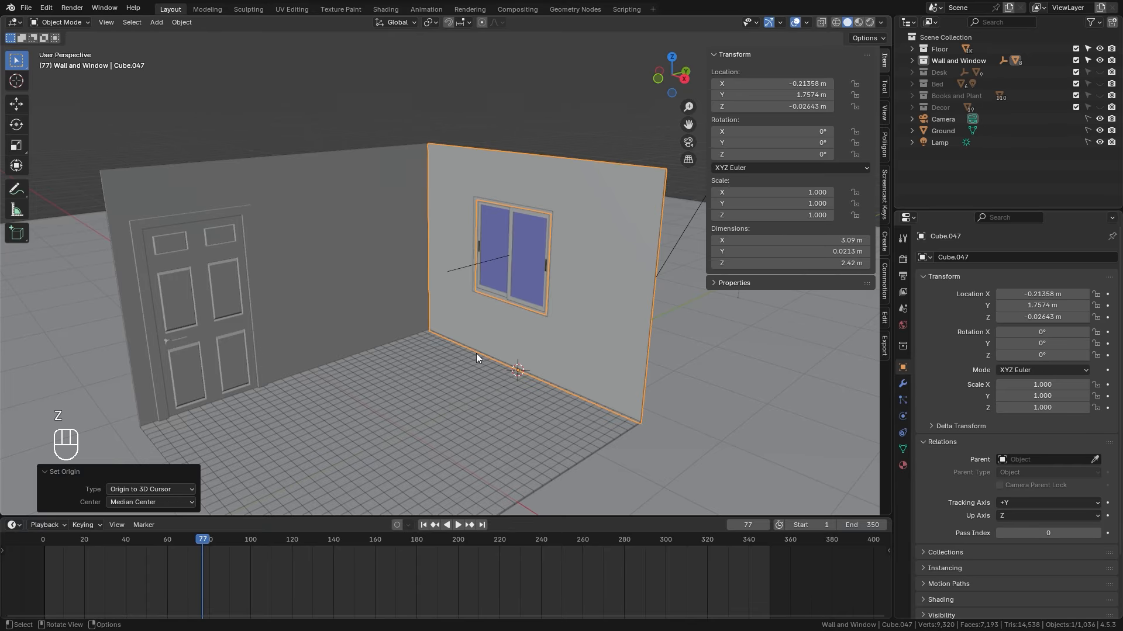
pyautogui.press('shift')
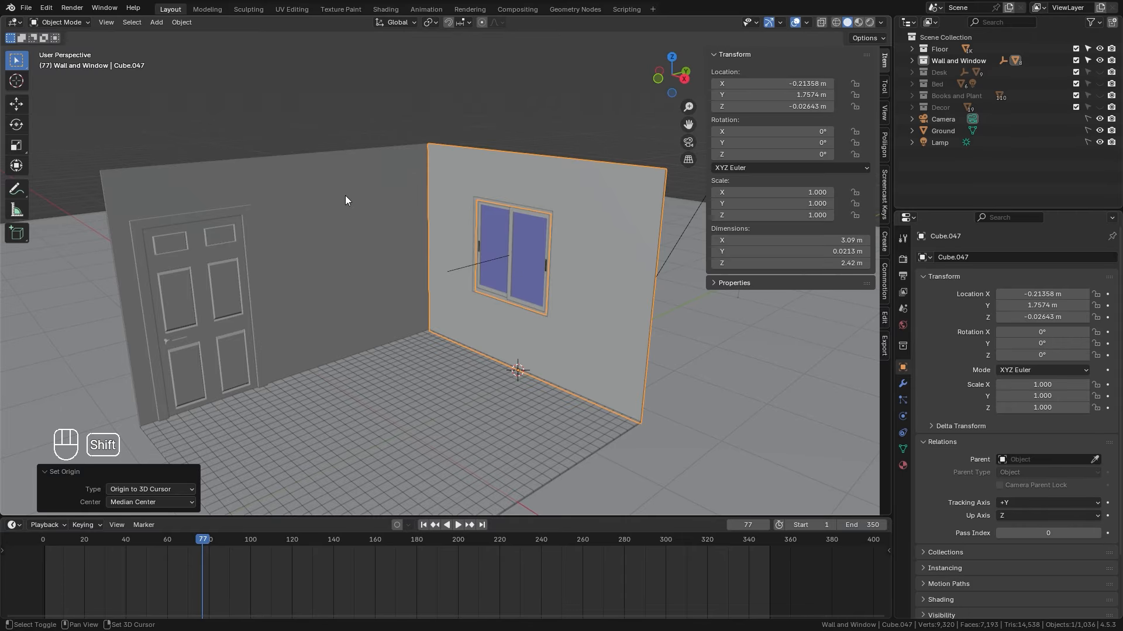
pyautogui.keyDown('shift'); pyautogui.click(309, 183); pyautogui.keyUp('shift')
pyautogui.keyDown('shift'); pyautogui.moveTo(344, 204); pyautogui.dragTo(357, 211, button='middle'); pyautogui.keyUp('shift')
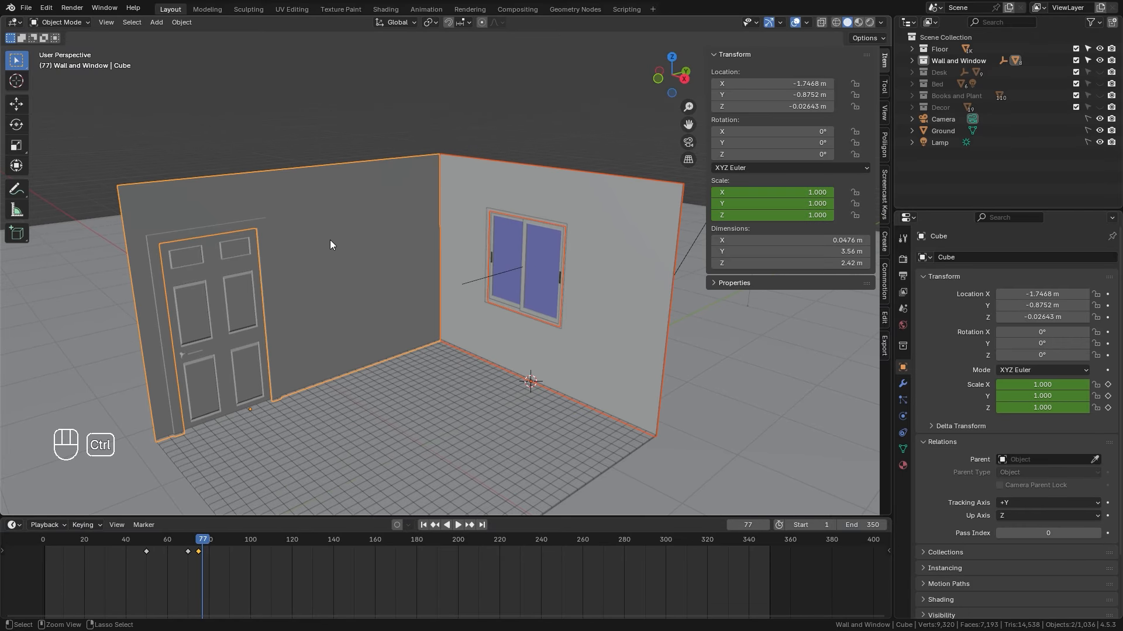
pyautogui.hotkey('ctrl', 'l')
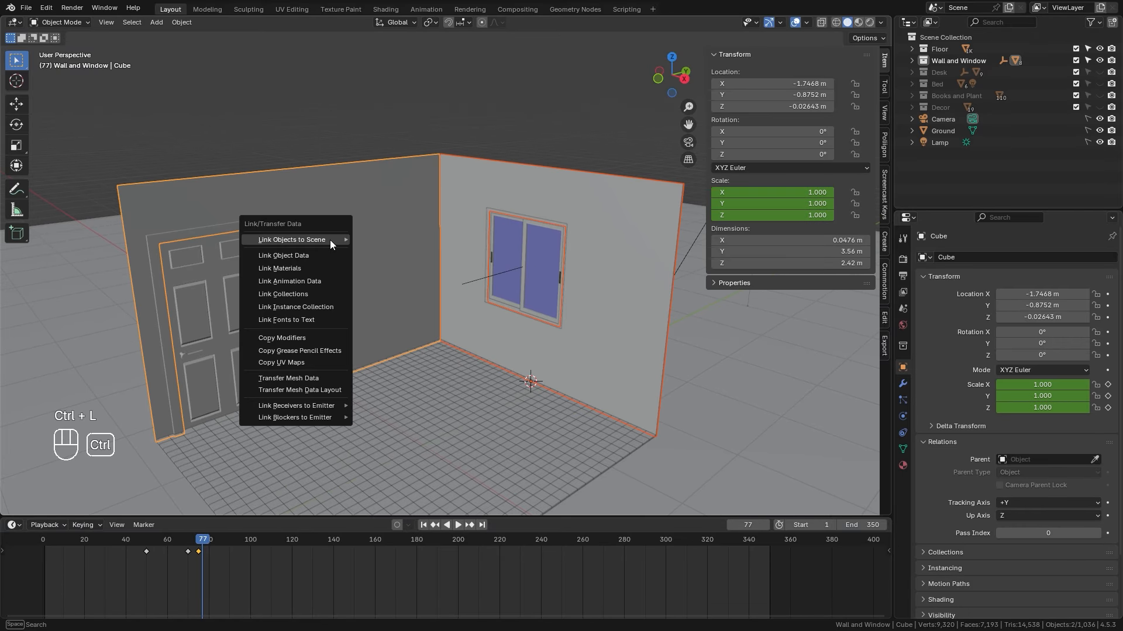
pyautogui.click(285, 281)
# - Select only the window wall and make its object animation single-user
pyautogui.click(557, 281)
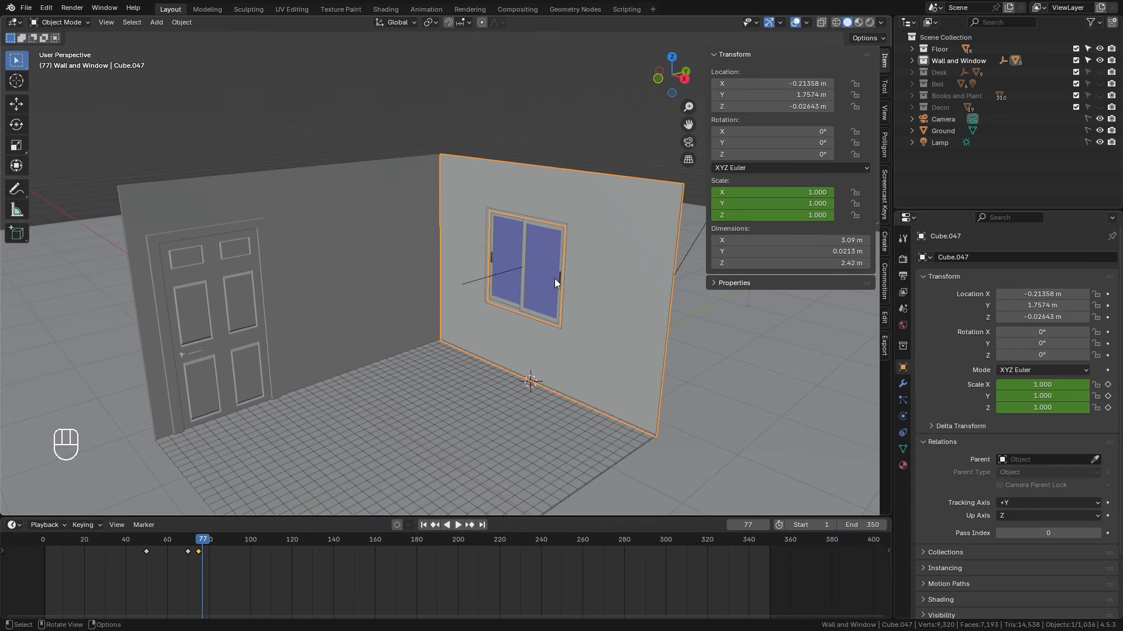
pyautogui.moveTo(190, 540)
pyautogui.mouseDown()
pyautogui.moveTo(155, 540)
pyautogui.moveTo(205, 540)
pyautogui.moveTo(152, 540)
pyautogui.moveTo(193, 542)
pyautogui.mouseUp()
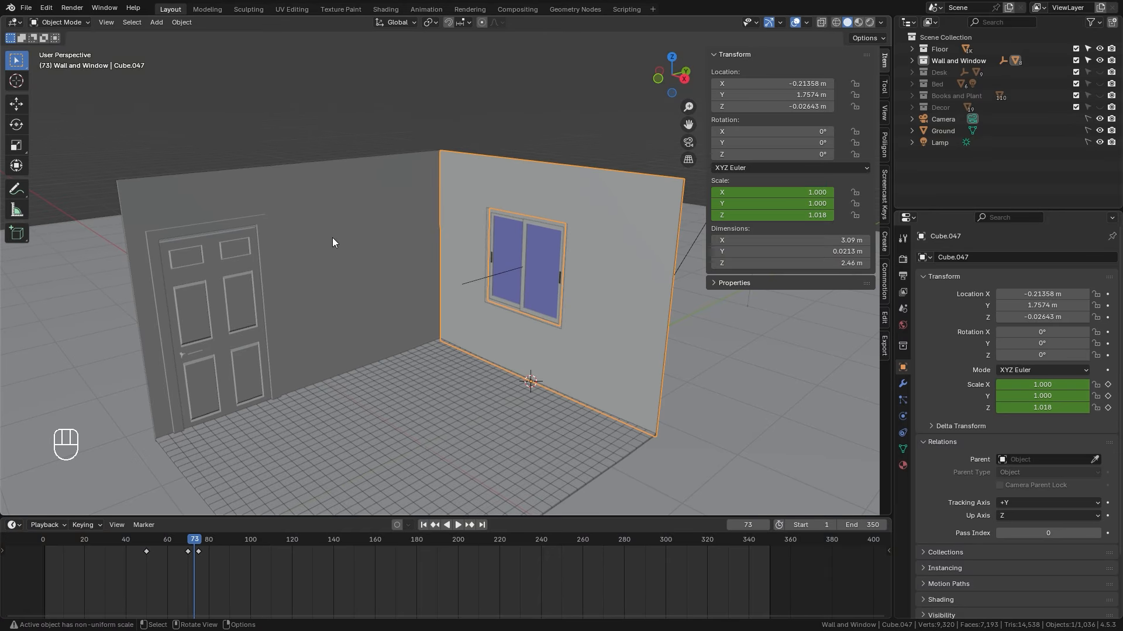
pyautogui.click(180, 23)
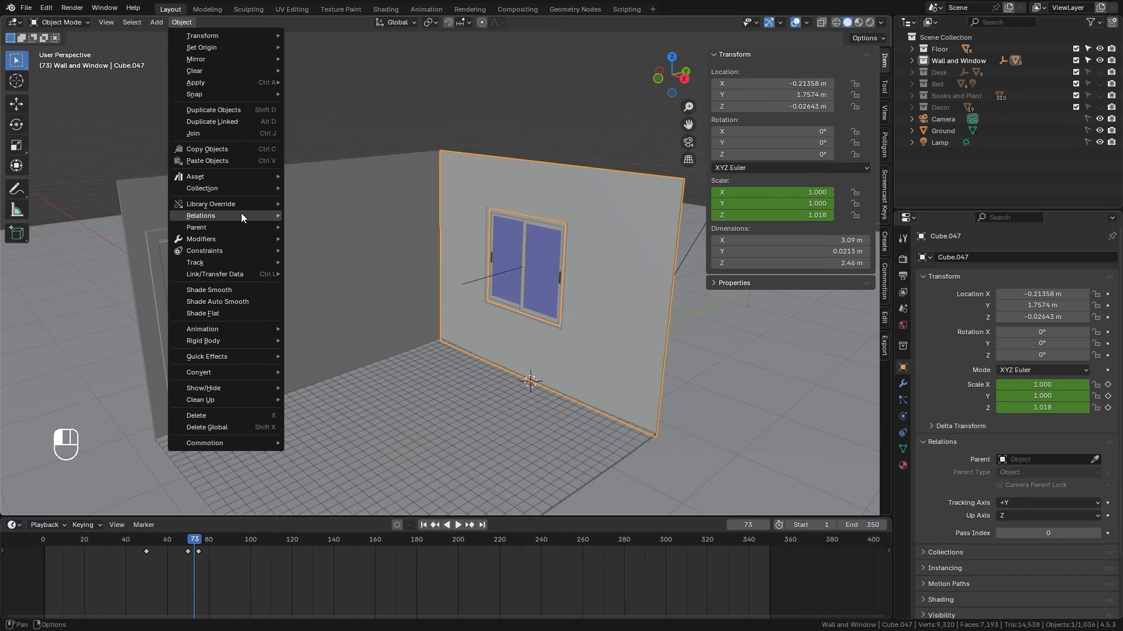
pyautogui.moveTo(242, 214)
pyautogui.moveTo(342, 242)
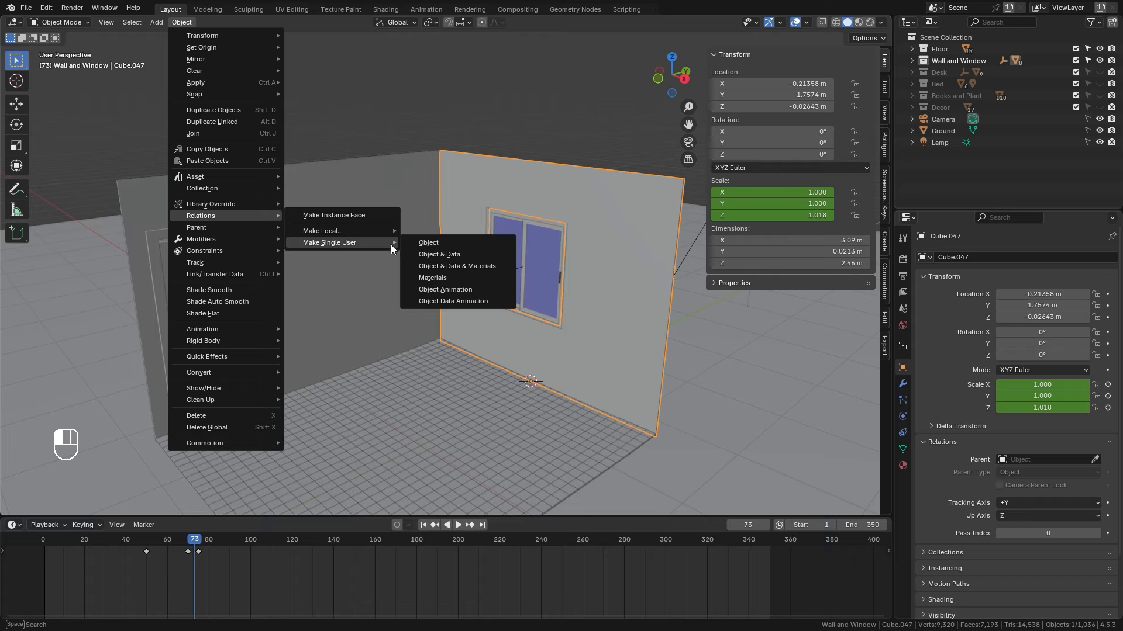
pyautogui.click(444, 288)
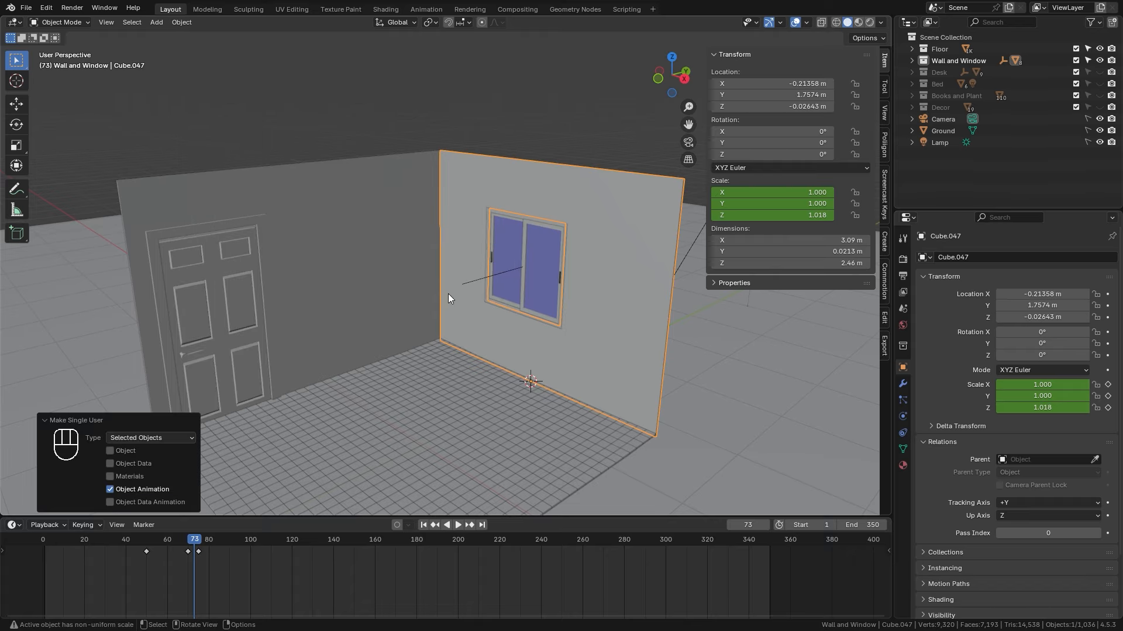
# - Move all of the window wall's scale keyframes about 4 frames later and play back the animation
pyautogui.moveTo(233, 570); pyautogui.dragTo(111, 543)
pyautogui.press('g')
pyautogui.click(196, 545)
pyautogui.press('space')
pyautogui.press('space')
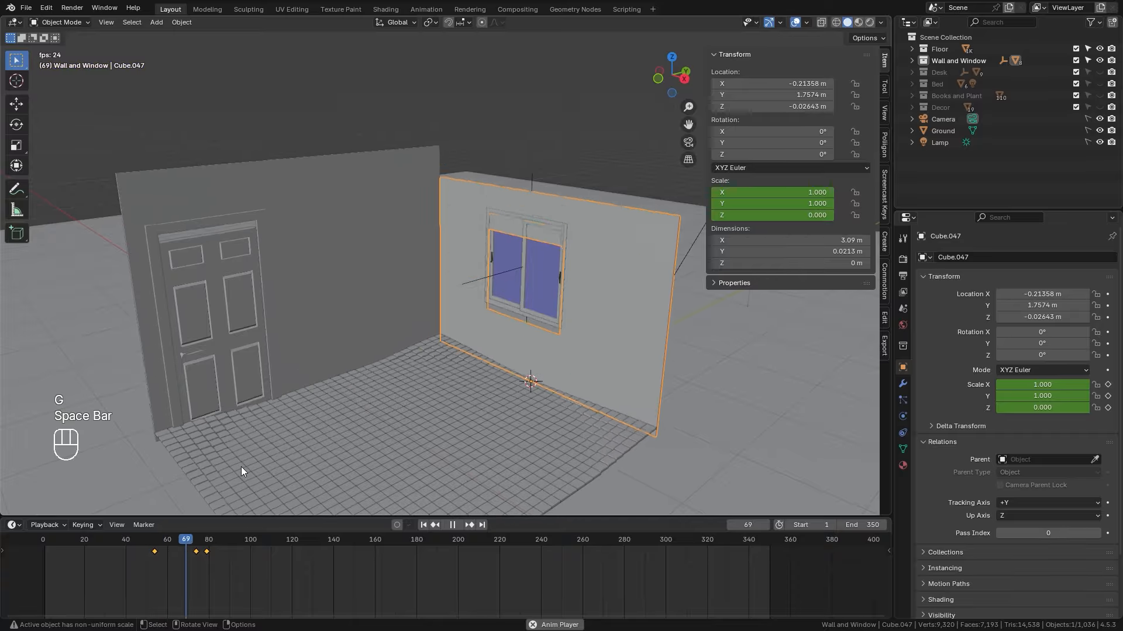
# - Replay the assembly animation to check how the two walls grow from the floor
pyautogui.press('space')
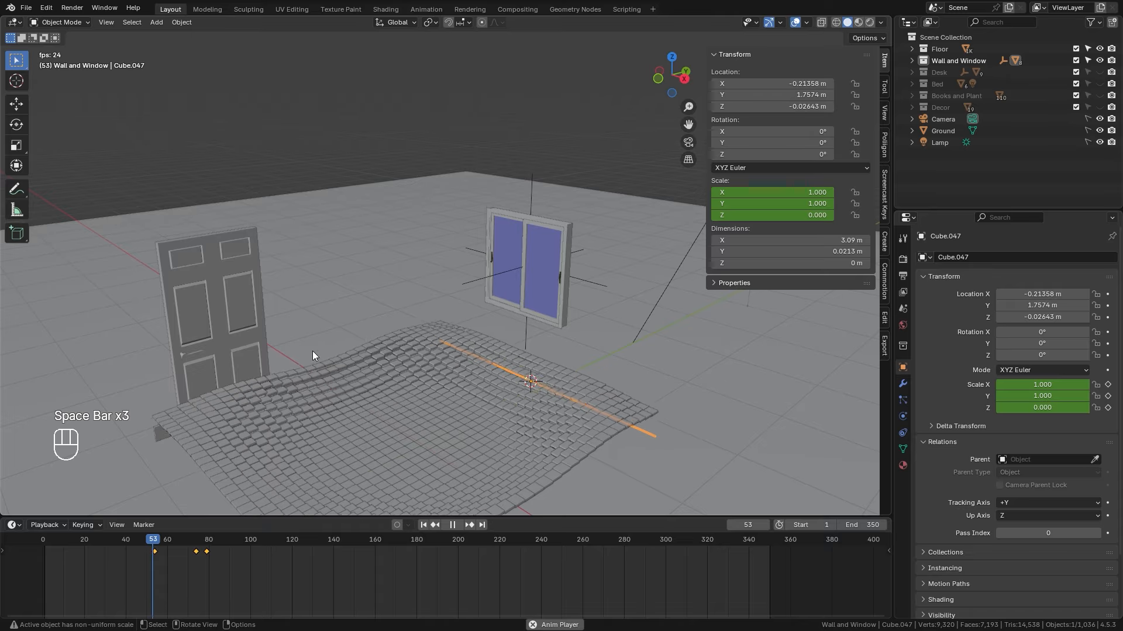
pyautogui.press('space')
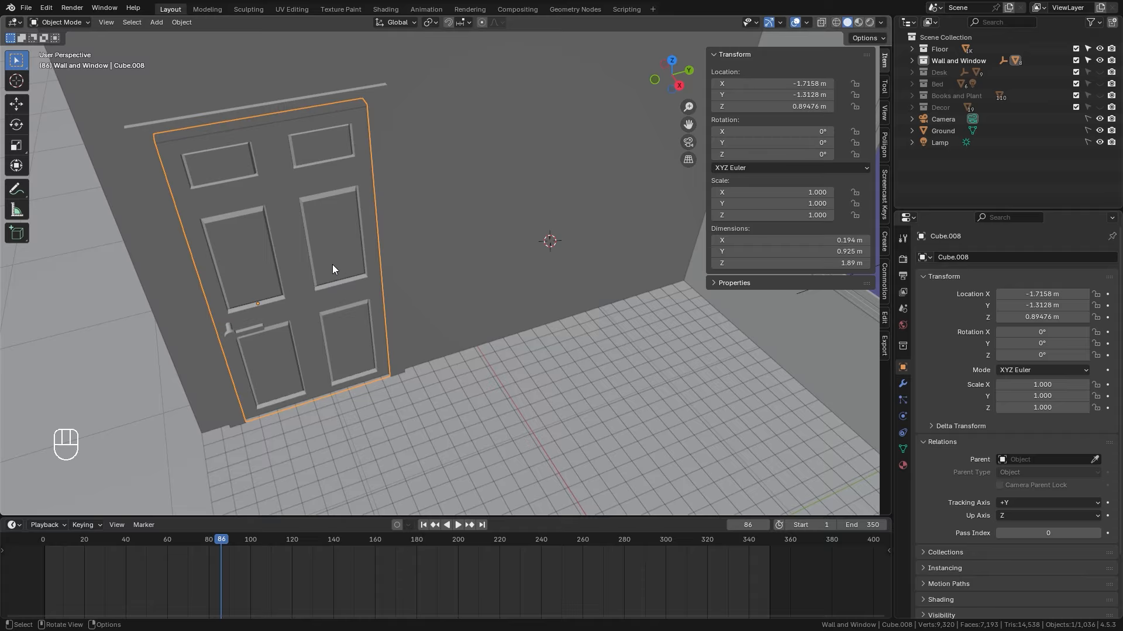
# - Snap the 3D cursor to the door's lower hinge-side corner, selecting its vertices in wireframe
pyautogui.press('Tab')
pyautogui.press('z')
pyautogui.click(168, 306)
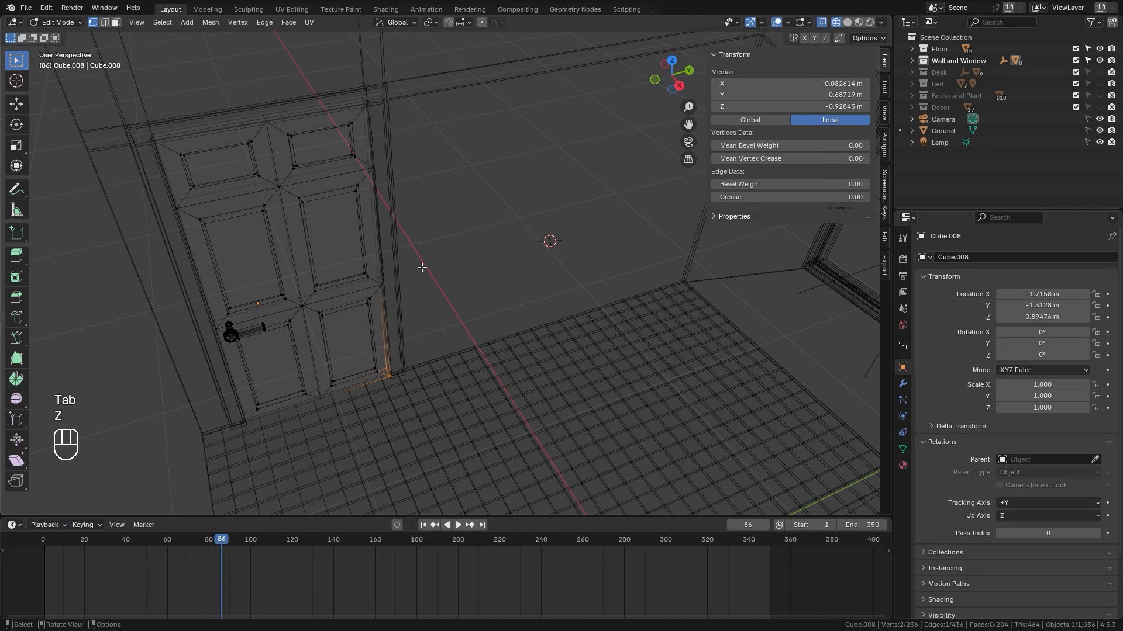
pyautogui.hotkey('shift', 's')
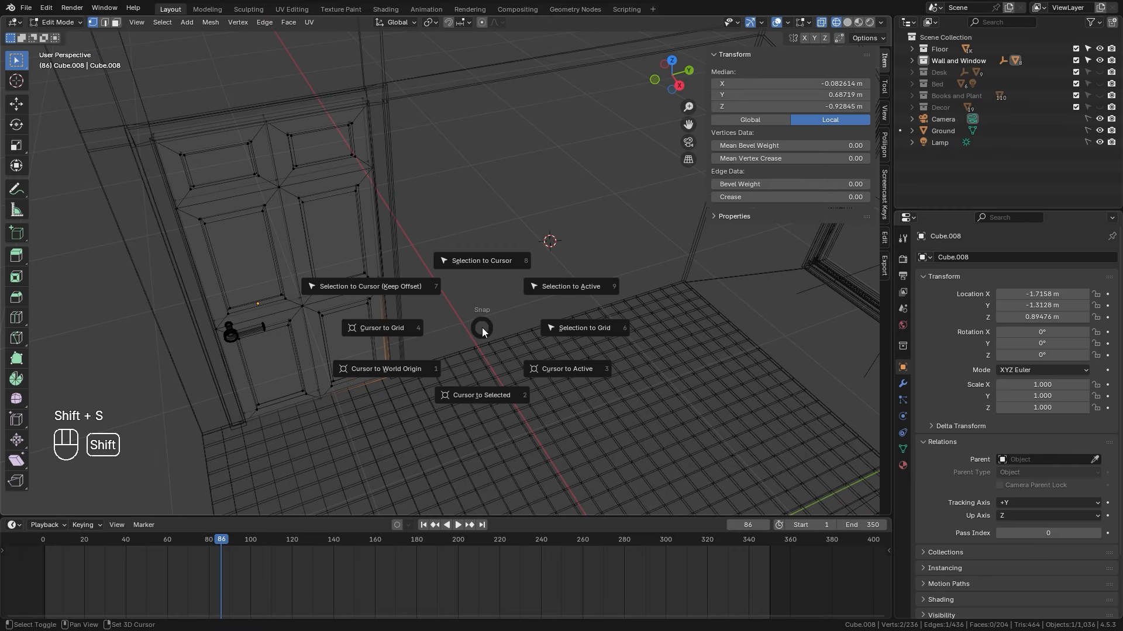
pyautogui.click(481, 395)
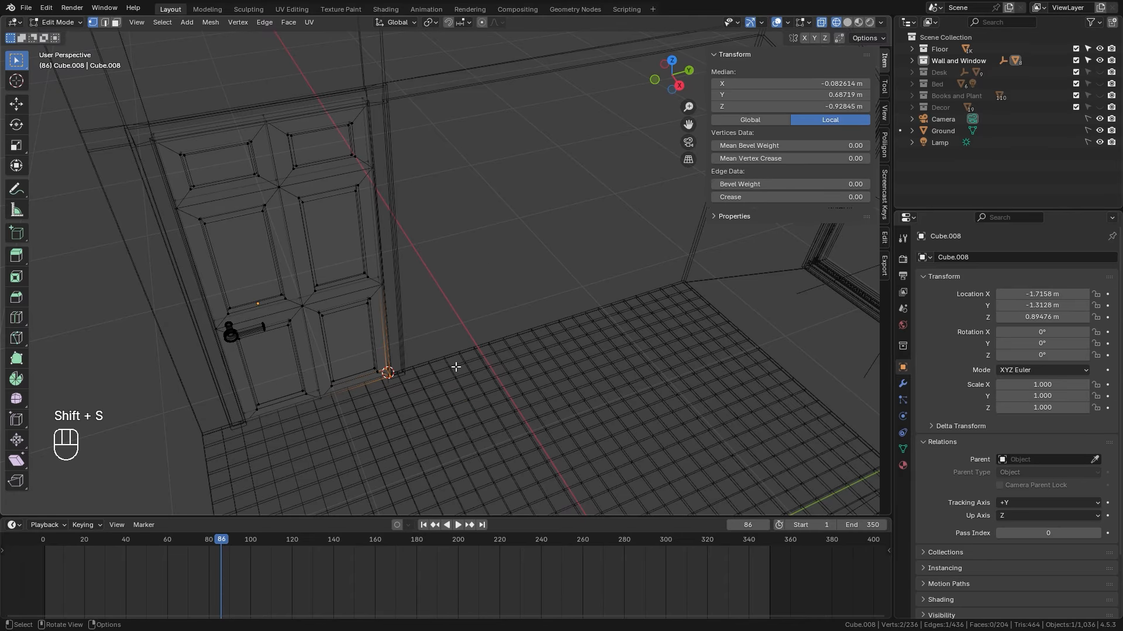
# - Set the door's origin to the 3D cursor
pyautogui.press('Tab')
pyautogui.rightClick(462, 229)
pyautogui.moveTo(463, 227)
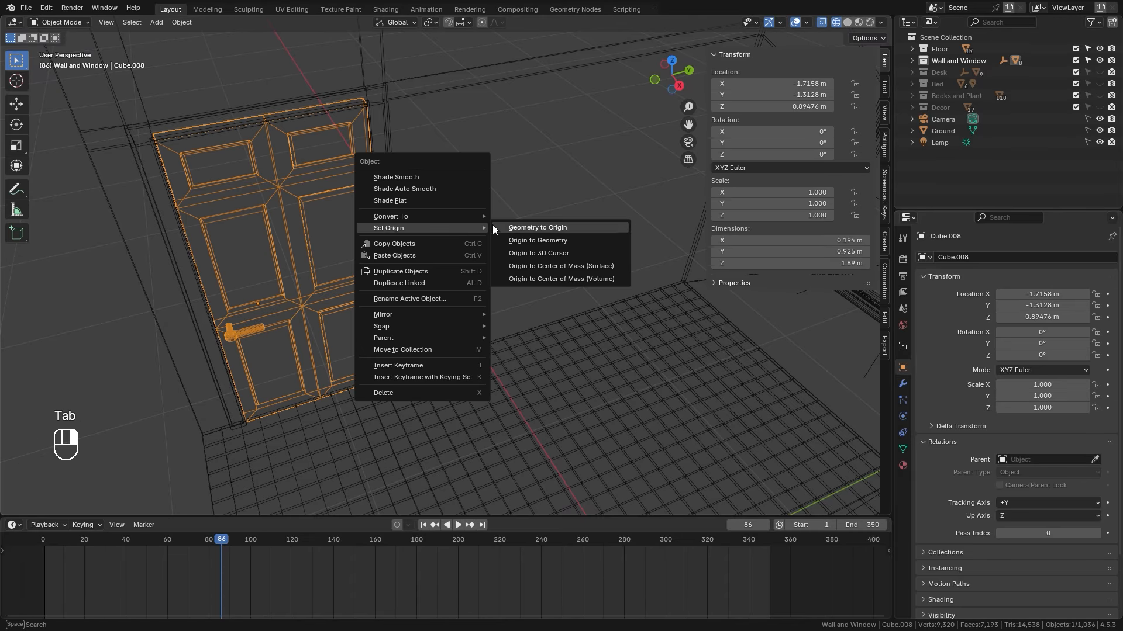
pyautogui.click(547, 253)
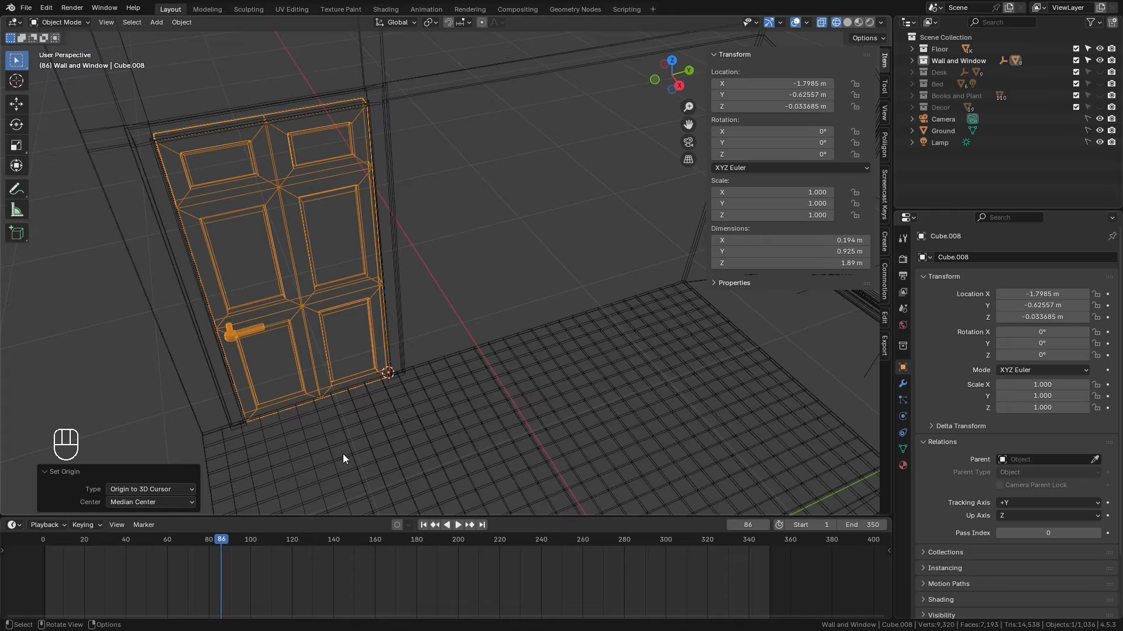
# - At frame 68, swing the door open about -46.9° around the global Z axis
pyautogui.moveTo(240, 536); pyautogui.dragTo(189, 539)
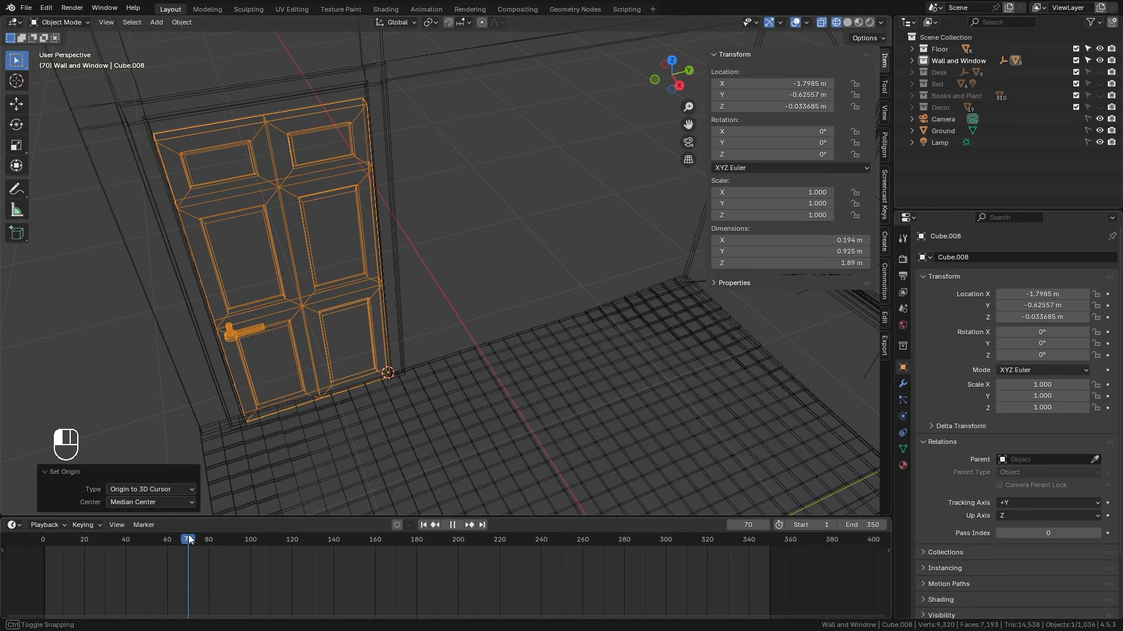
pyautogui.moveTo(188, 535); pyautogui.dragTo(184, 544)
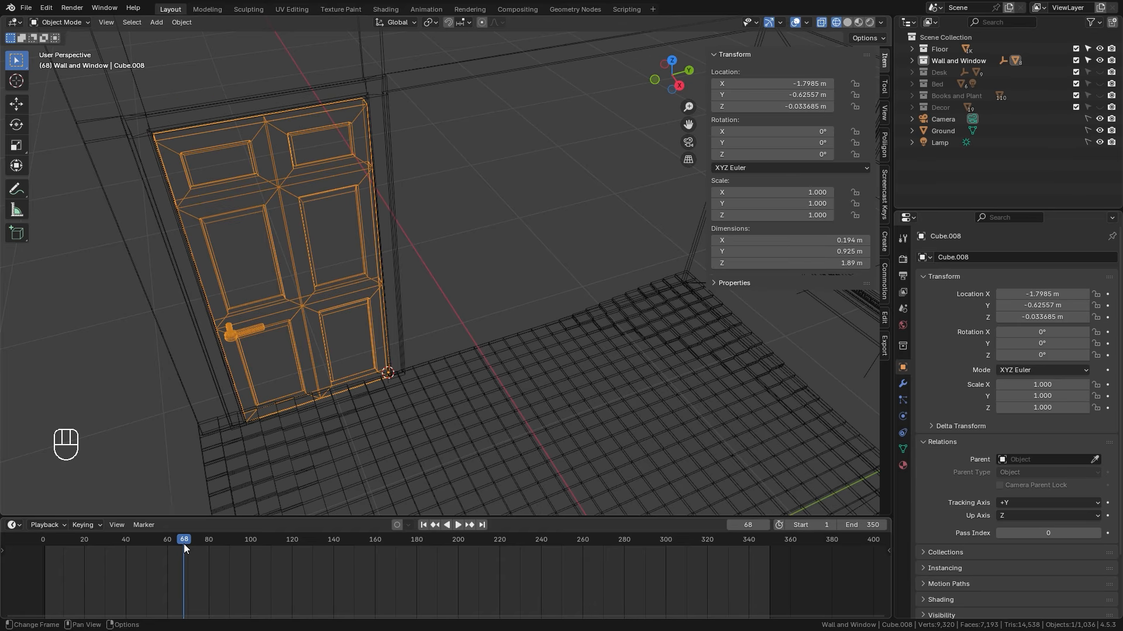
pyautogui.press('r')
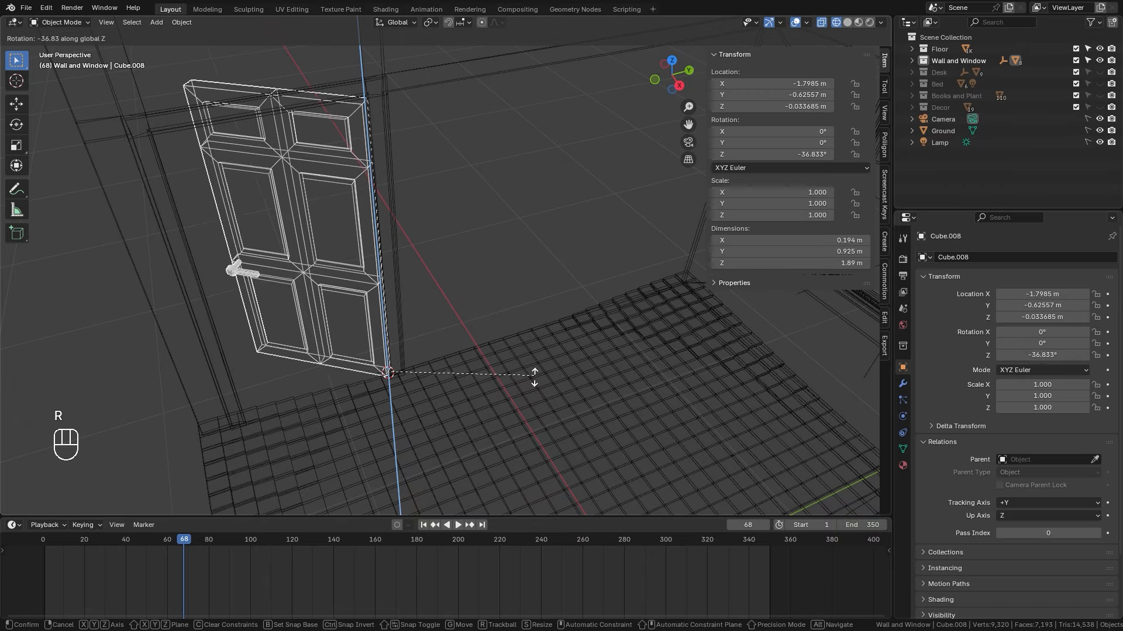
pyautogui.click(531, 395)
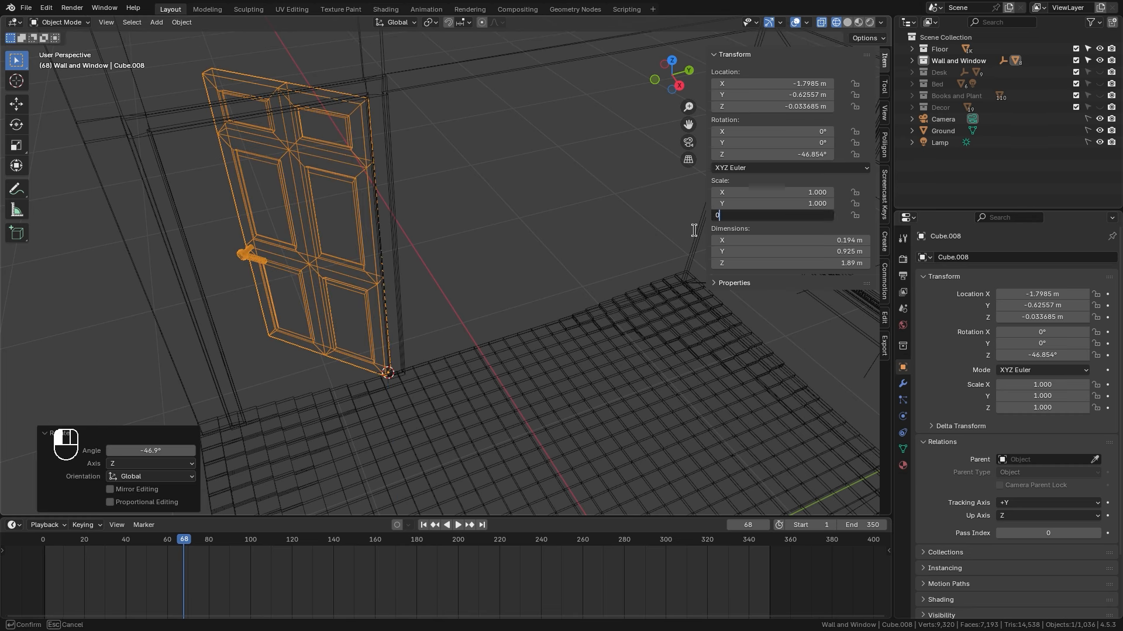
# - Set the door's Z scale to 0 and insert a Rotation & Scale keyframe at frame 68
pyautogui.write('0')
pyautogui.press('Return')
pyautogui.press('k')
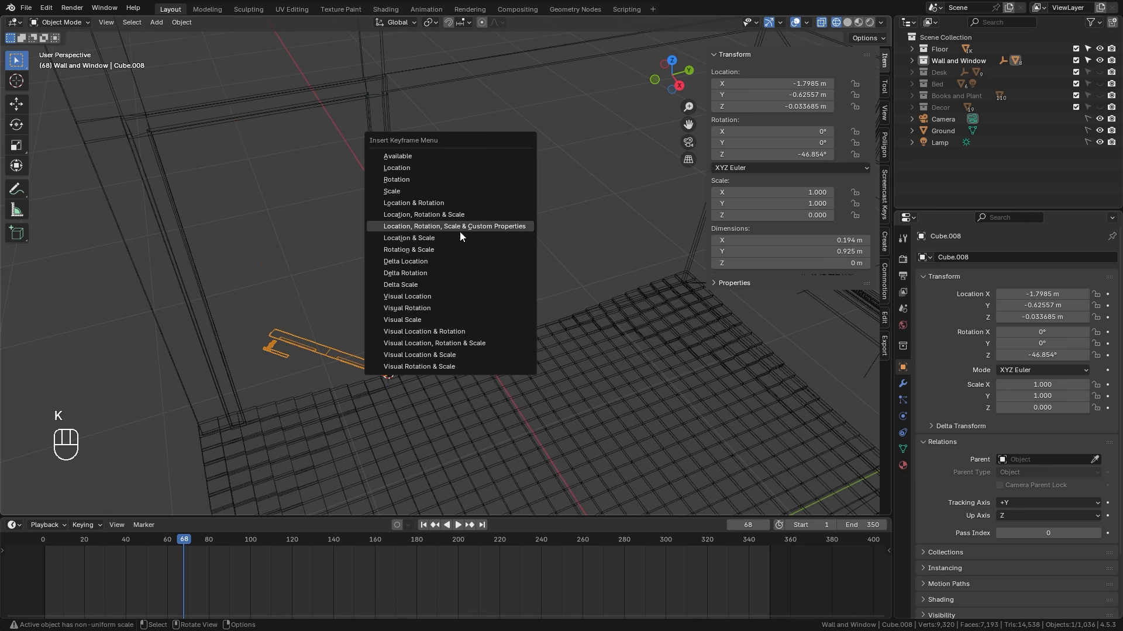
pyautogui.click(419, 249)
# - At frame 78, set the door's Z scale to 1.05 and insert a Rotation & Scale keyframe
pyautogui.moveTo(185, 541); pyautogui.dragTo(205, 544)
pyautogui.moveTo(772, 215); pyautogui.dragTo(772, 215)
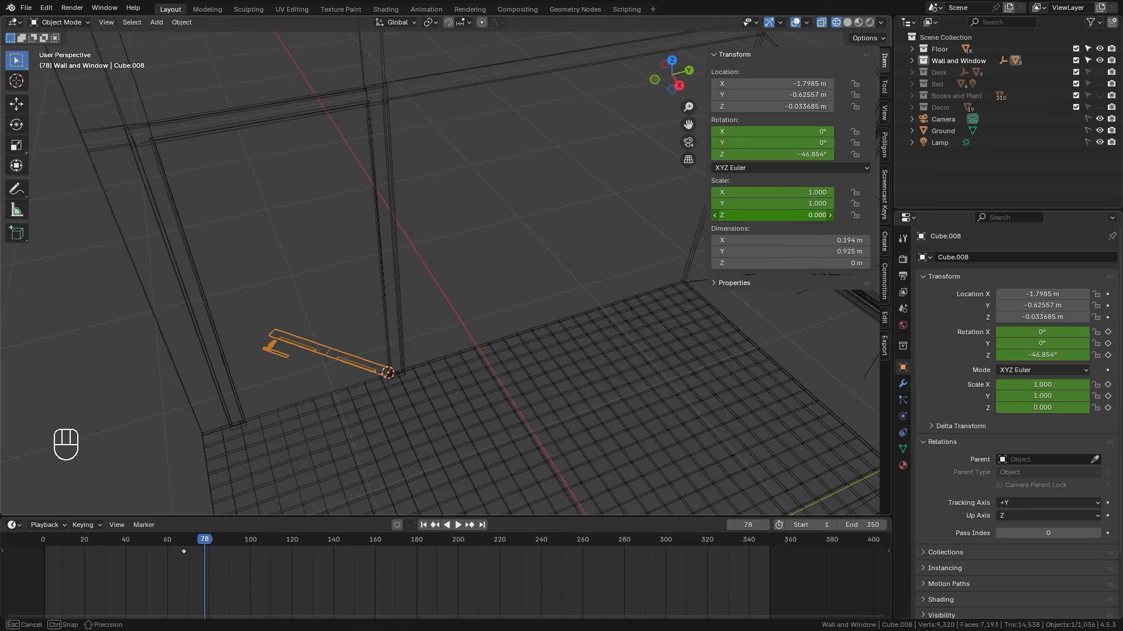
pyautogui.write('1.05')
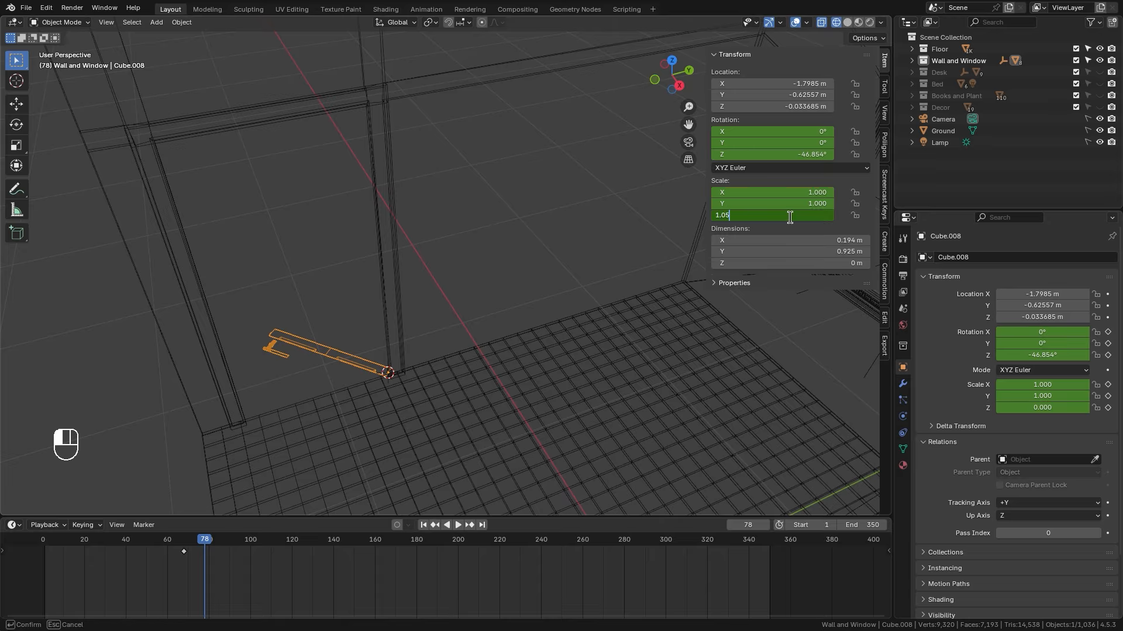
pyautogui.press('Return')
pyautogui.press('k')
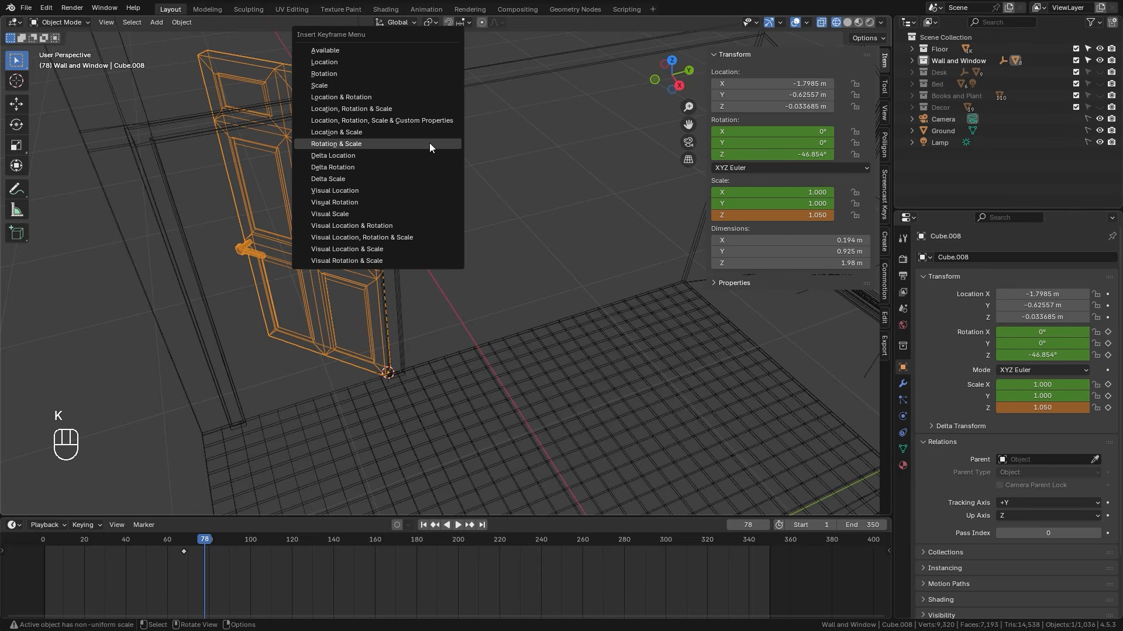
pyautogui.click(340, 144)
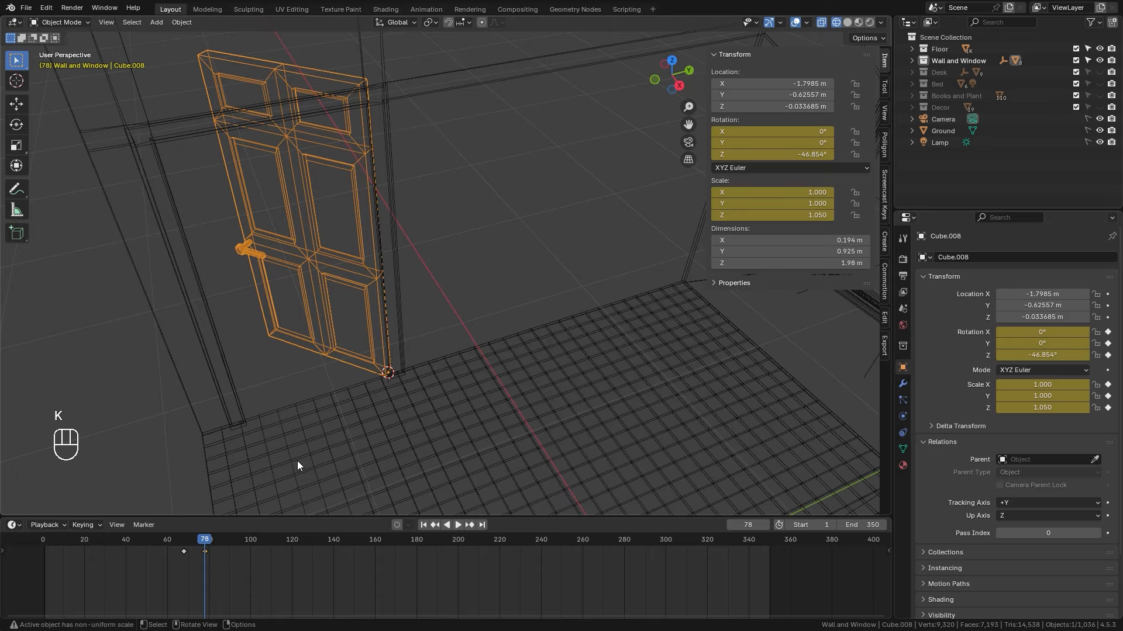
# - At frame 83, reset the door's Z scale to 1 and keyframe its rotation and scale
pyautogui.moveTo(202, 542); pyautogui.dragTo(215, 541)
pyautogui.press('BackSpace')
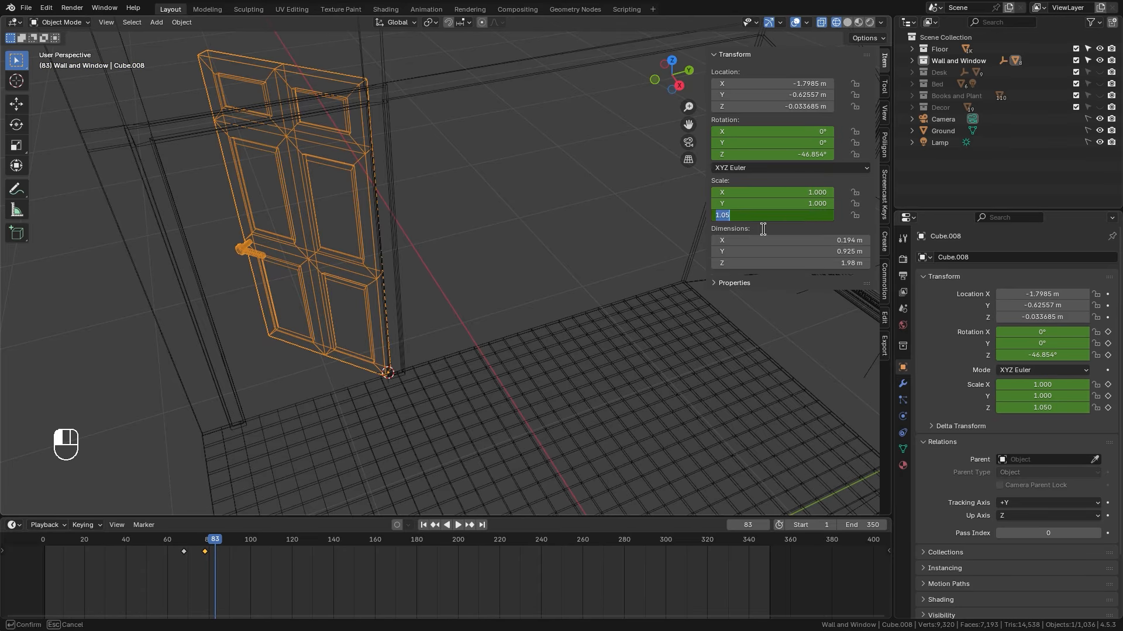
pyautogui.press('k')
pyautogui.click(478, 252)
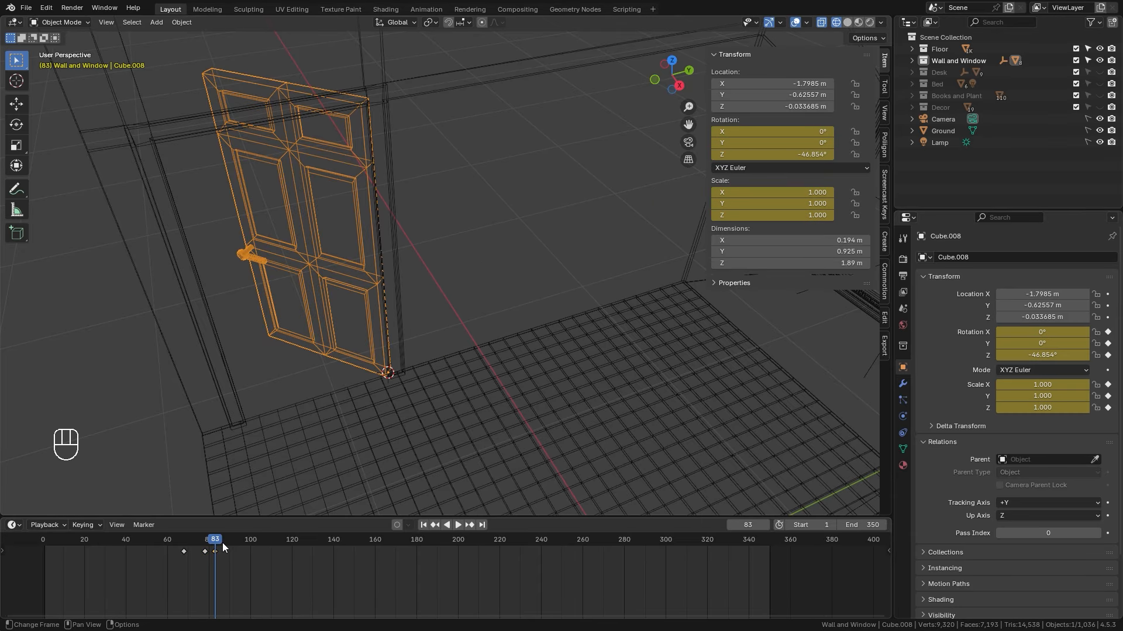
# - At frame 103, set the door's Z rotation to 0° and insert a Rotation keyframe
pyautogui.moveTo(214, 539); pyautogui.dragTo(257, 543)
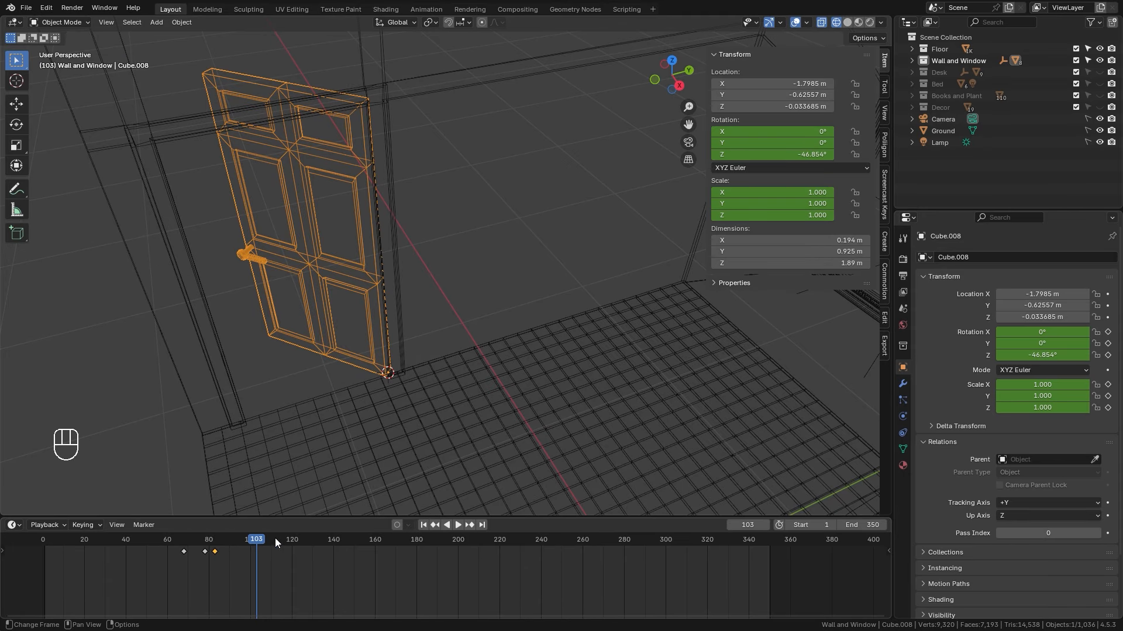
pyautogui.click(815, 153)
pyautogui.write('0')
pyautogui.press('Return')
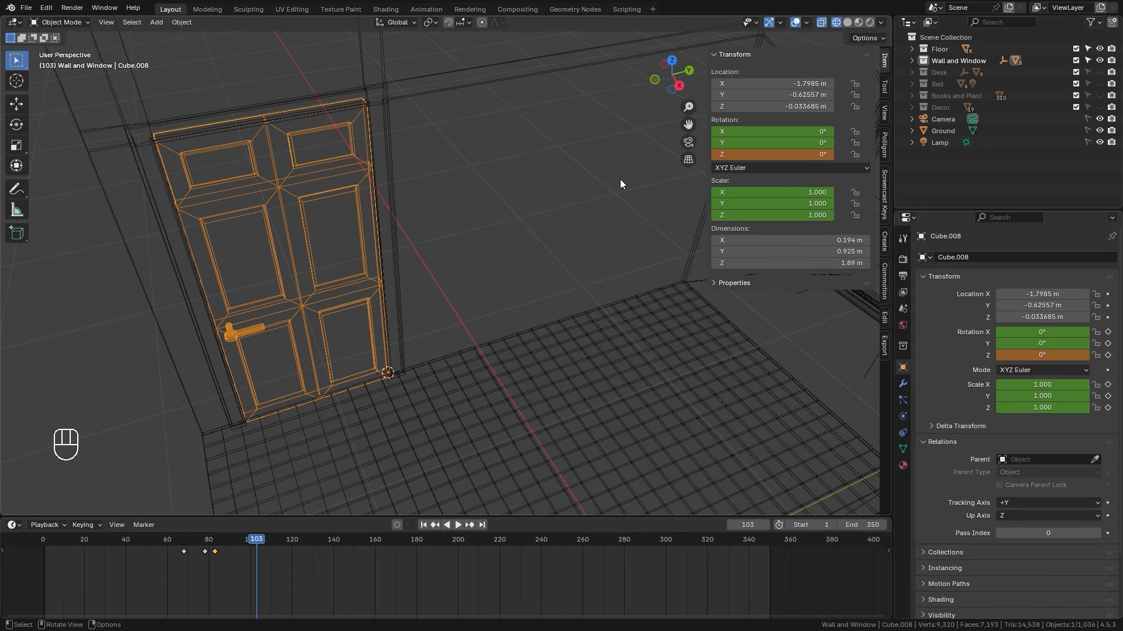
pyautogui.press('k')
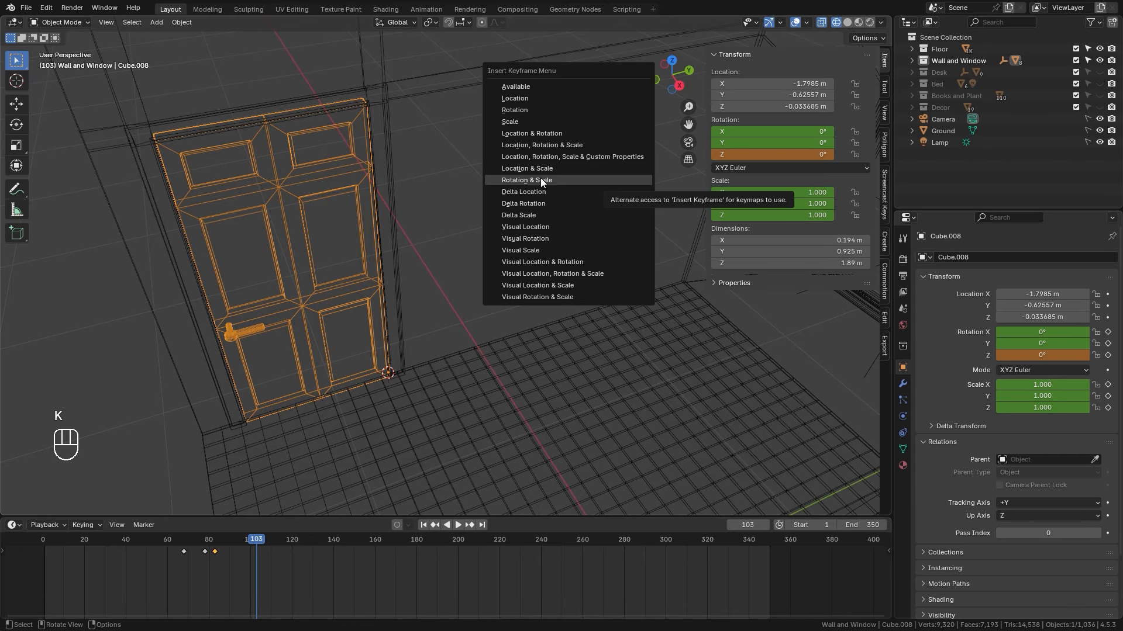
pyautogui.click(529, 110)
# - Play back the door's growing and closing animation from around frame 56 and return to solid shading
pyautogui.moveTo(288, 576); pyautogui.dragTo(153, 550)
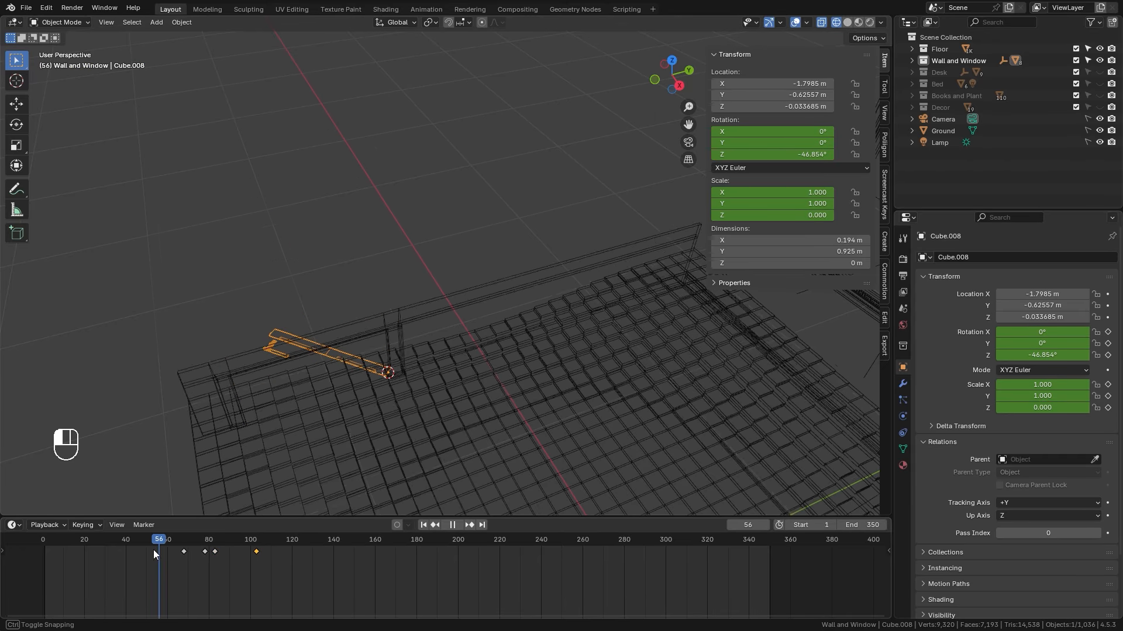
pyautogui.press('space')
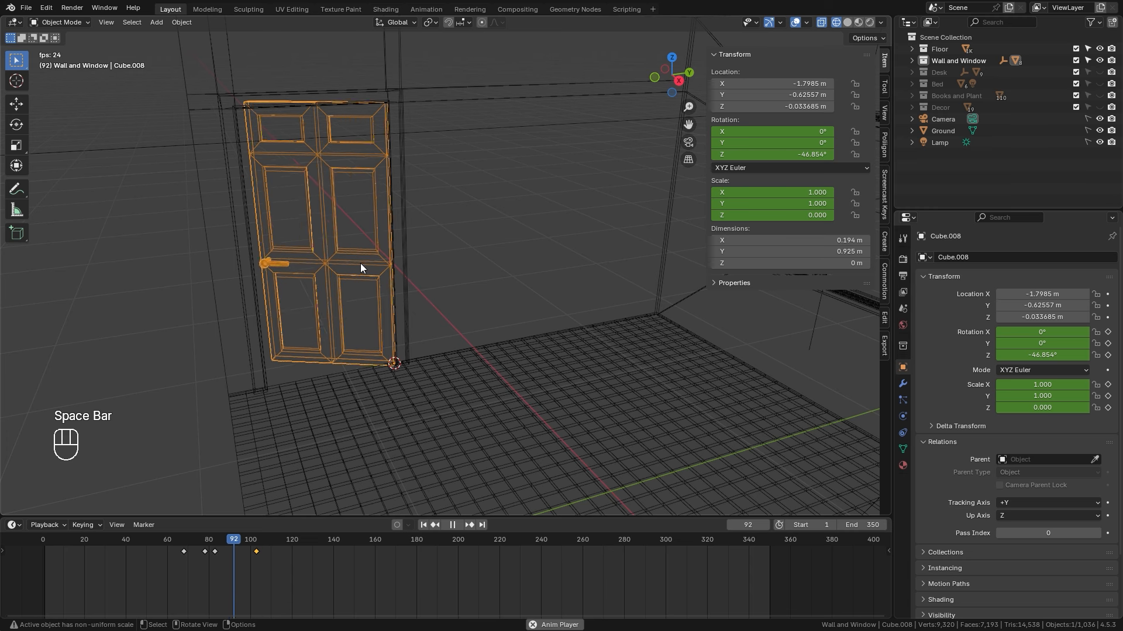
pyautogui.press('z')
pyautogui.press('space')
pyautogui.moveTo(251, 542); pyautogui.dragTo(153, 541)
pyautogui.press('space')
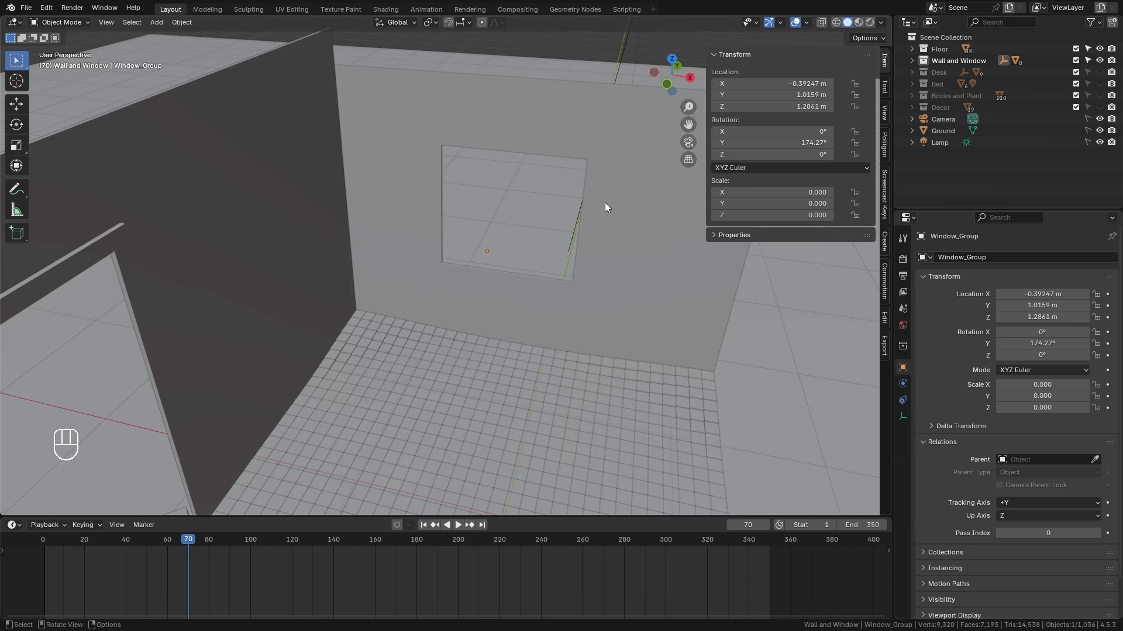
# - Insert a Location, Rotation & Scale keyframe for the window group at frame 70
pyautogui.press('k')
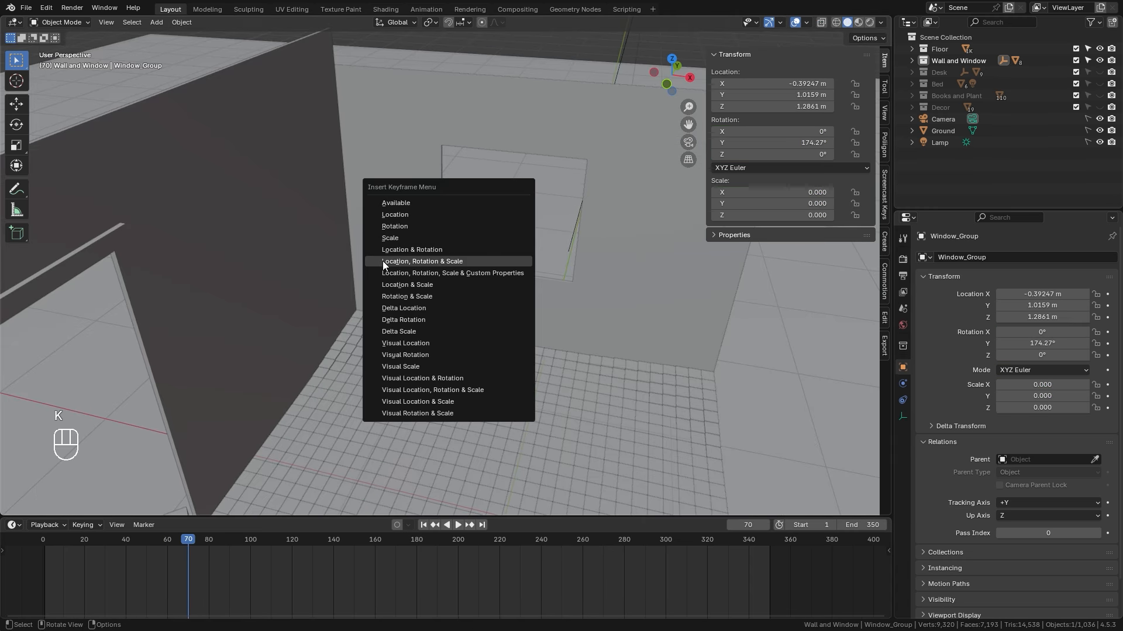
pyautogui.click(414, 262)
# - At frame 80, set the window group's scale to 1.05 on all axes, reset its rotation to 0°, and keyframe it
pyautogui.moveTo(188, 543); pyautogui.dragTo(209, 547)
pyautogui.press('BackSpace')
pyautogui.moveTo(774, 192); pyautogui.dragTo(773, 215)
pyautogui.press('Escape')
pyautogui.hotkey('ctrl', 'z')
pyautogui.write('1.05')
pyautogui.press('Return')
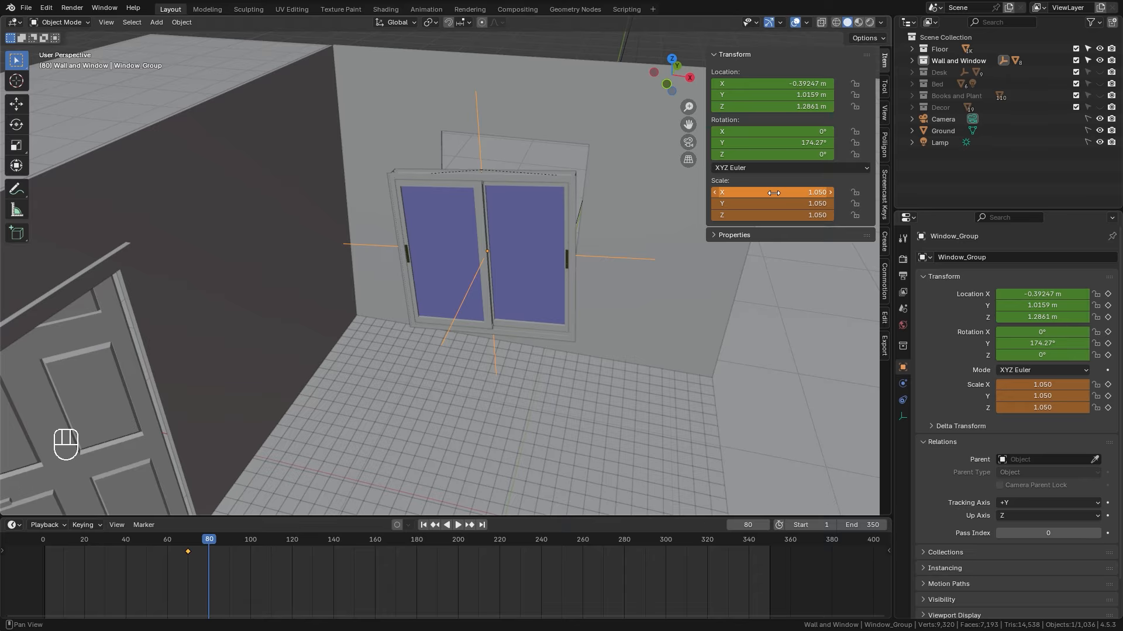
pyautogui.press('BackSpace')
pyautogui.press('k')
pyautogui.click(594, 174)
# - At about frame 85, set the window group's scale to 1 on all axes and insert a keyframe
pyautogui.moveTo(209, 544); pyautogui.dragTo(219, 547)
pyautogui.moveTo(805, 193); pyautogui.dragTo(805, 216)
pyautogui.write('1')
pyautogui.press('Return')
pyautogui.moveTo(571, 224); pyautogui.dragTo(529, 225, button='middle')
pyautogui.press('k')
pyautogui.click(516, 234)
# - At frame 105, move the window group along Y into the wall opening and insert a keyframe
pyautogui.moveTo(220, 547); pyautogui.dragTo(260, 548)
pyautogui.moveTo(594, 328); pyautogui.dragTo(548, 334, button='middle')
pyautogui.press('g')
pyautogui.press('y')
pyautogui.click(610, 300)
pyautogui.press('g')
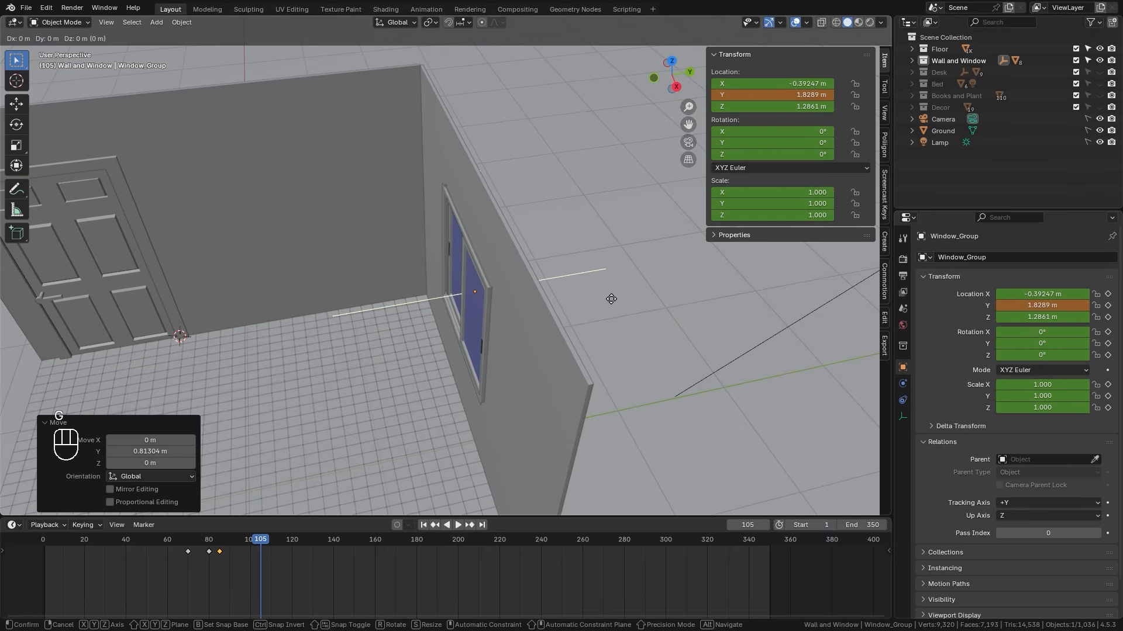
pyautogui.press('y')
pyautogui.click(672, 293)
pyautogui.press('k')
pyautogui.click(672, 293)
# - Play back the room animation to check the door closing and the window moving into the wall
pyautogui.click(165, 545)
pyautogui.moveTo(526, 275); pyautogui.dragTo(584, 269, button='middle')
pyautogui.press('space')
pyautogui.press('space')
pyautogui.click(191, 547)
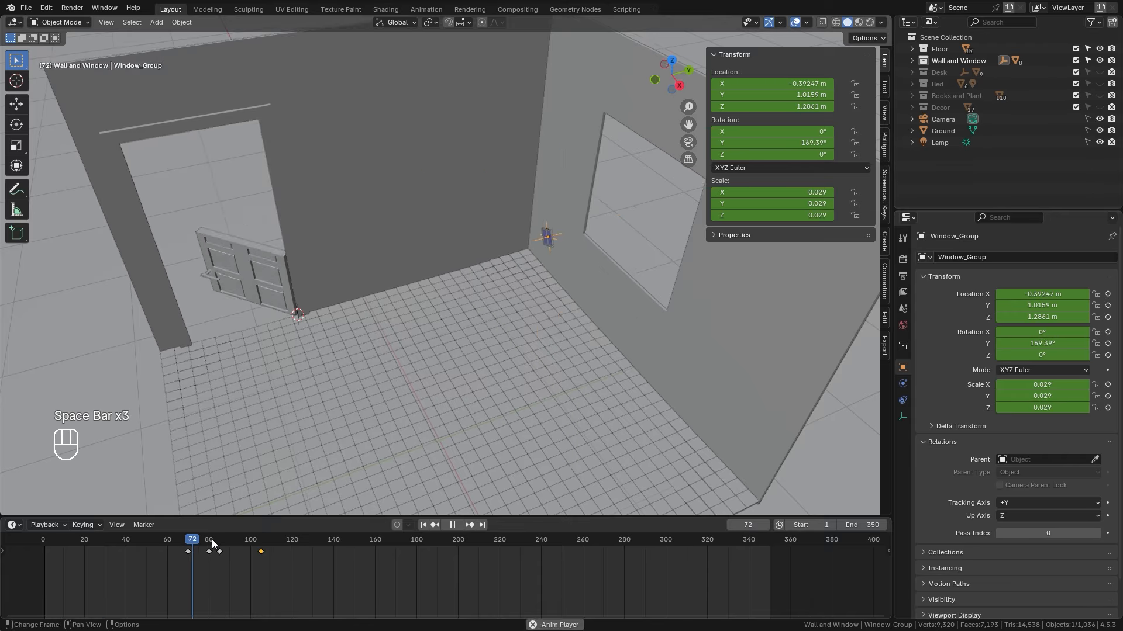
pyautogui.press('space')
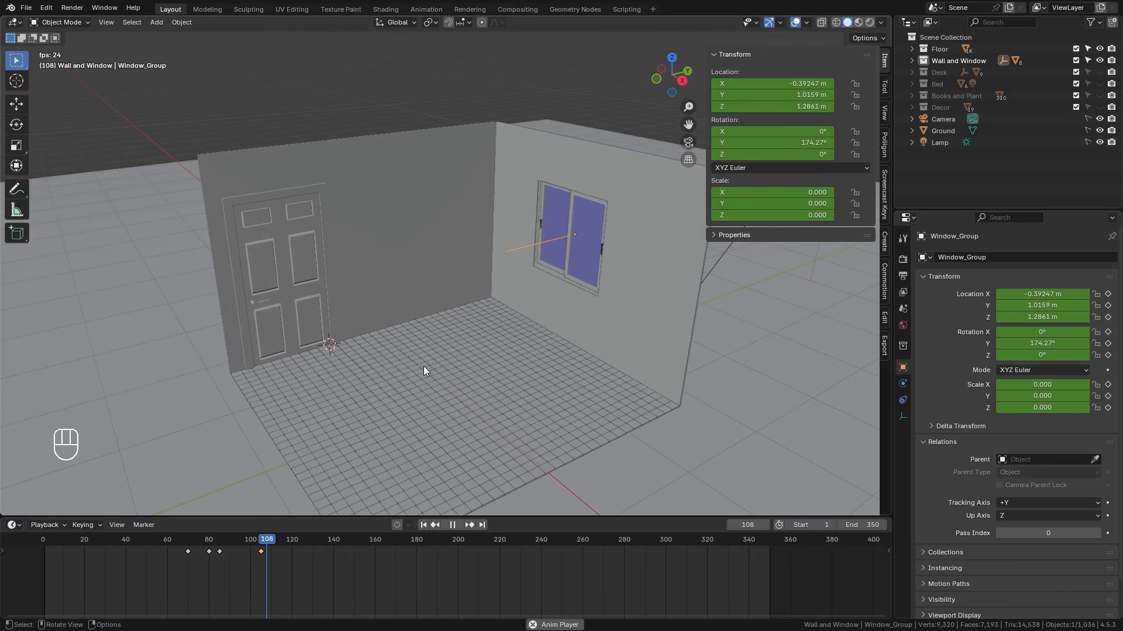
pyautogui.press('space')
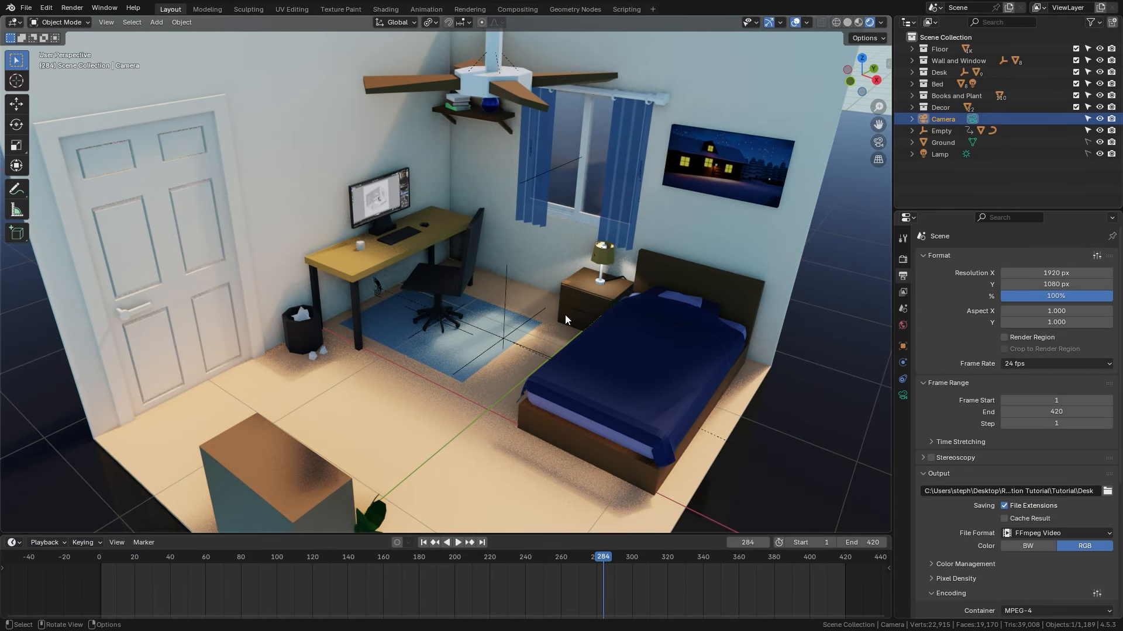
pyautogui.moveTo(564, 314); pyautogui.dragTo(477, 308, button='middle')
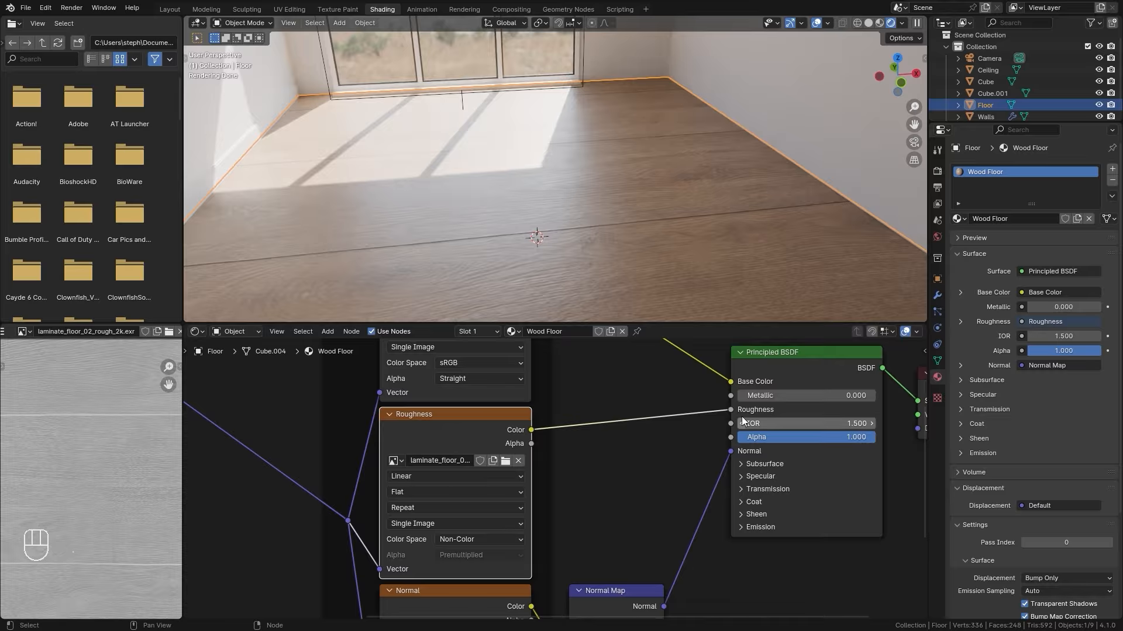
pyautogui.moveTo(831, 135); pyautogui.dragTo(210, 387)
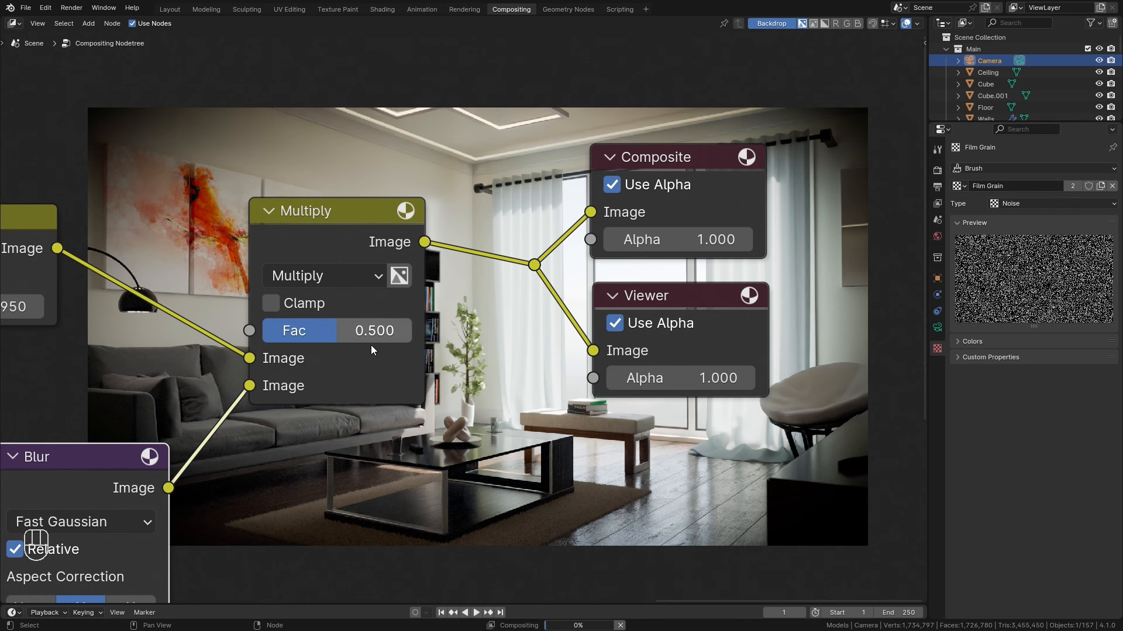
pyautogui.moveTo(375, 331); pyautogui.dragTo(3, 92, button='middle')
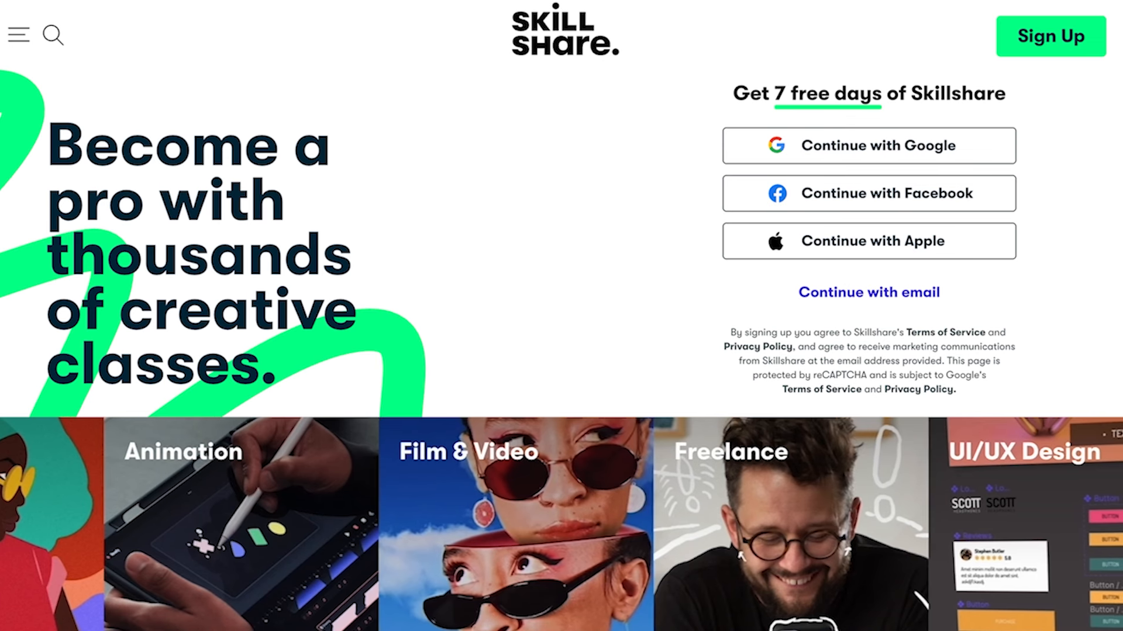
pyautogui.scroll(-14, 561, 315)
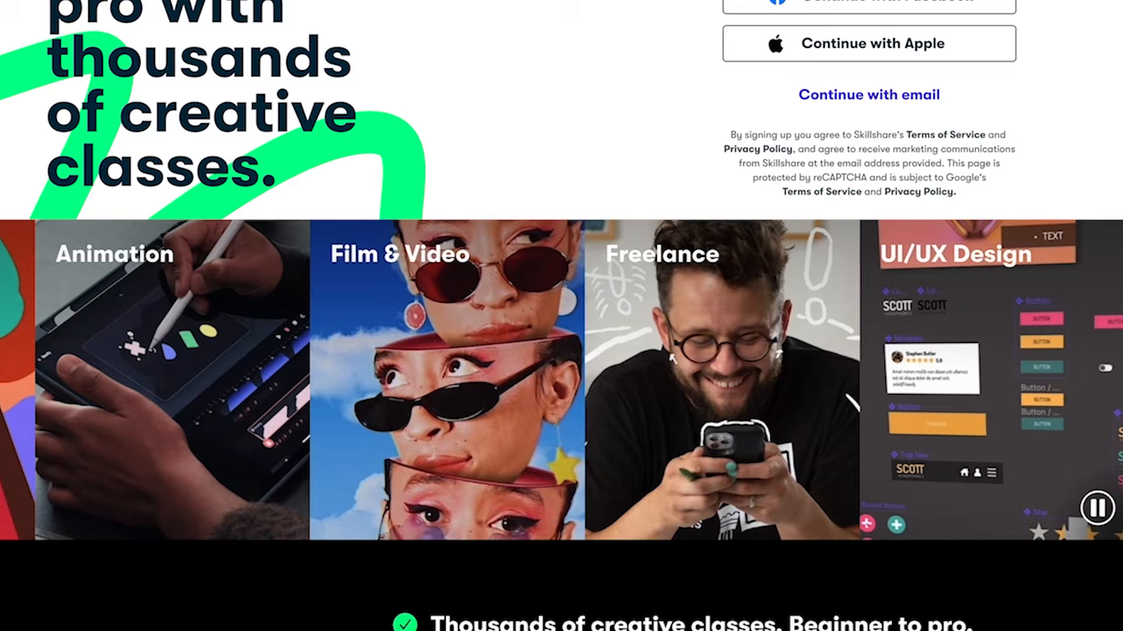
pyautogui.scroll(-9, 562, 316)
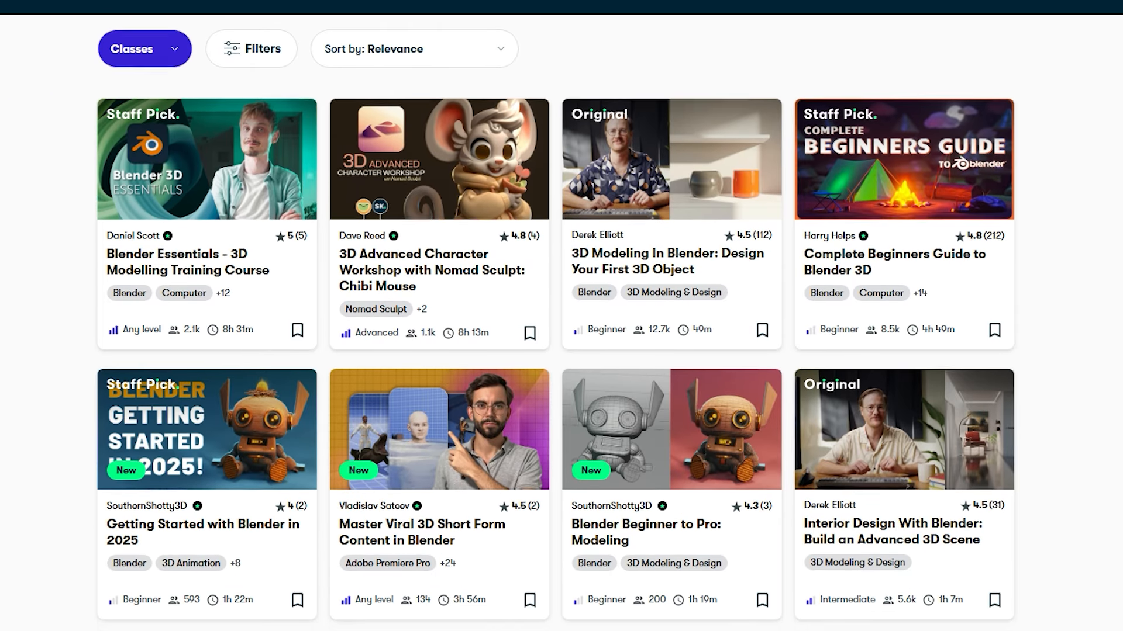
pyautogui.scroll(-3, 555, 351)
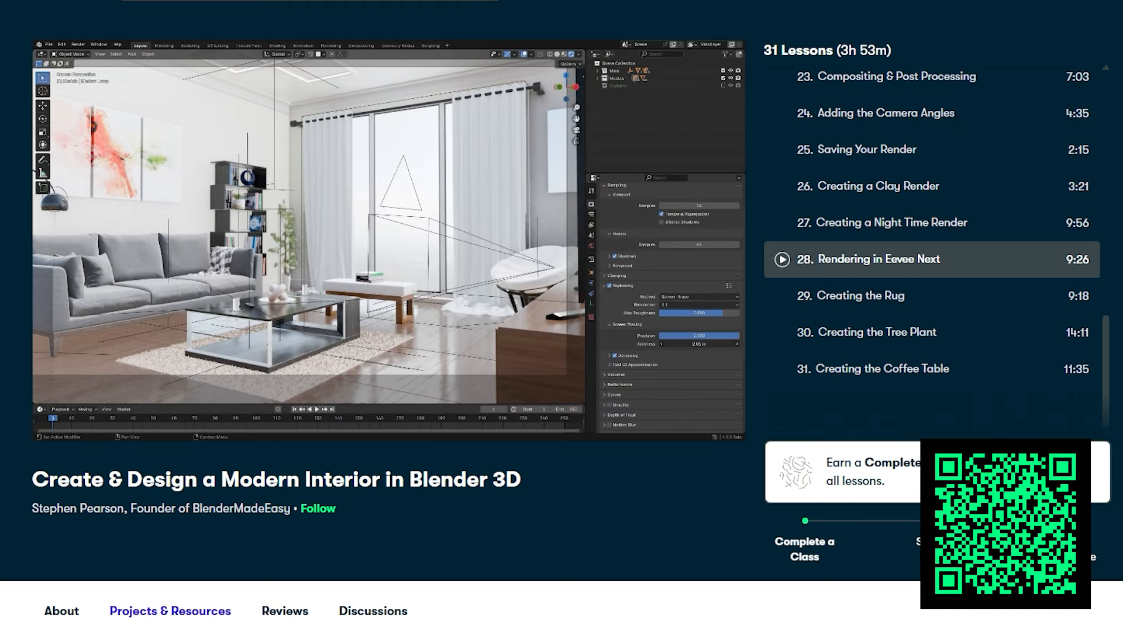
pyautogui.click(378, 257)
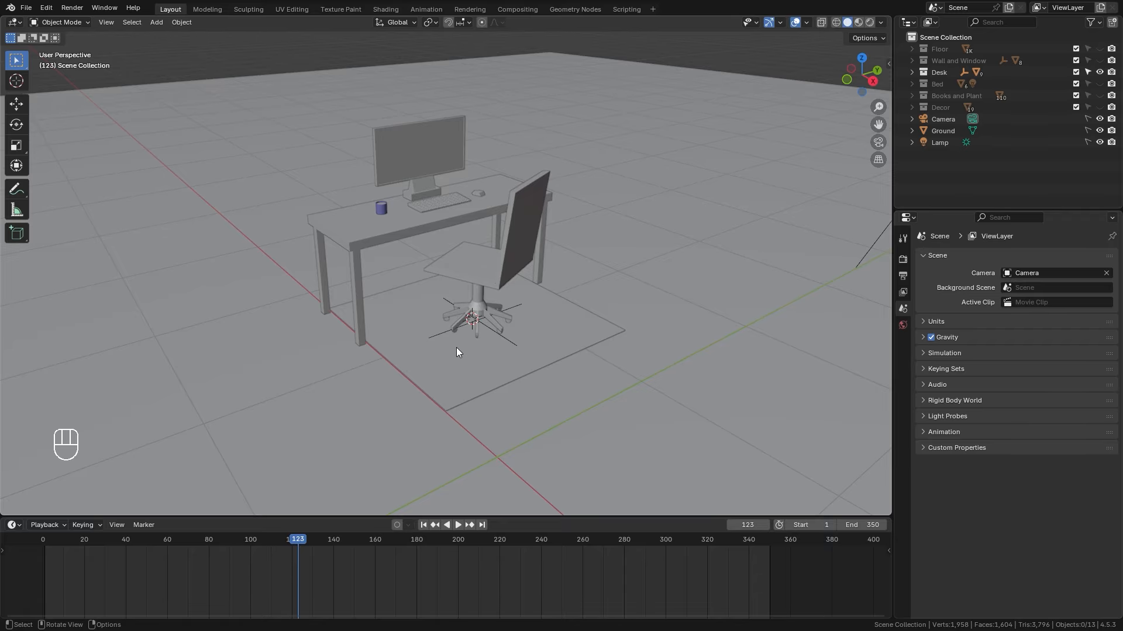
# - Select the rug plane under the chair and check in the preferences that the Extra Curve Objects add-on is enabled
pyautogui.click(514, 362)
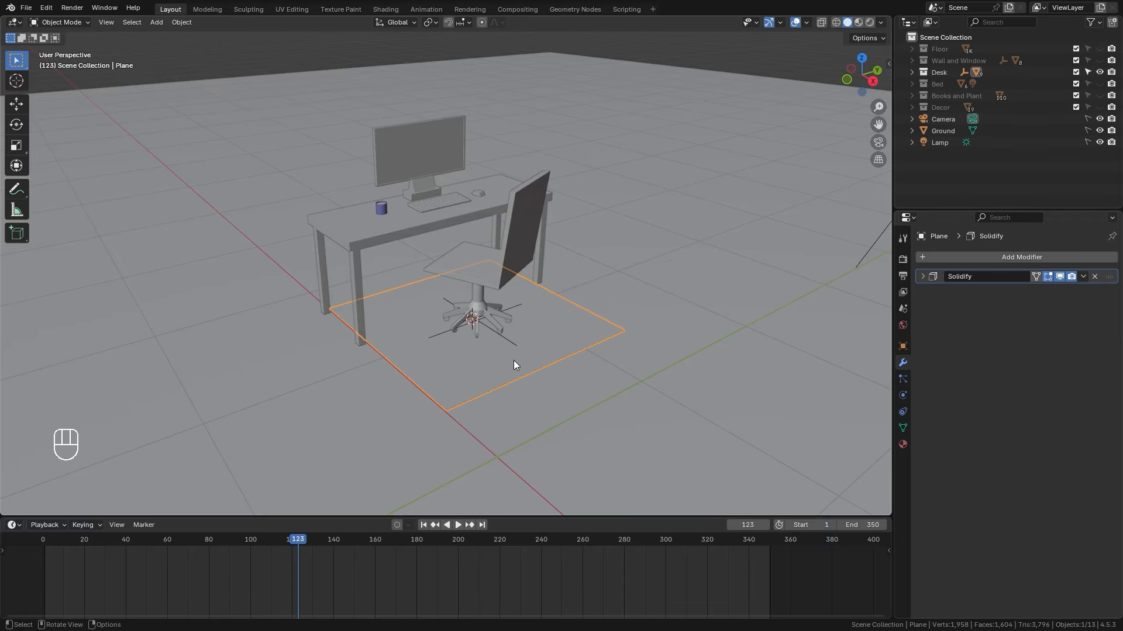
pyautogui.moveTo(513, 360); pyautogui.dragTo(506, 286, button='middle')
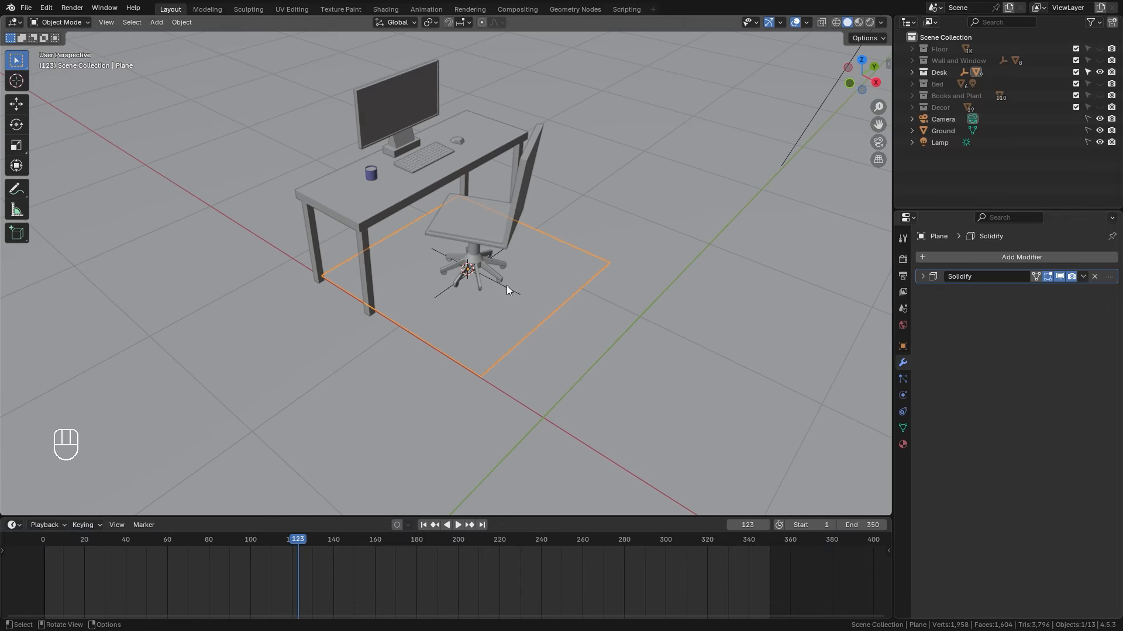
pyautogui.click(44, 8)
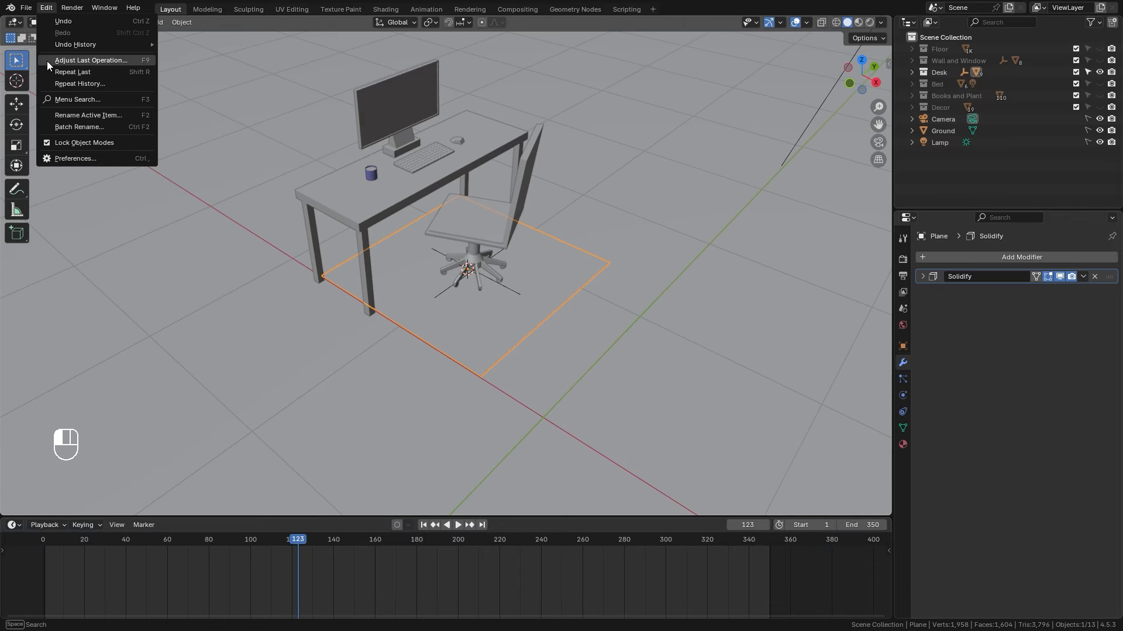
pyautogui.click(58, 159)
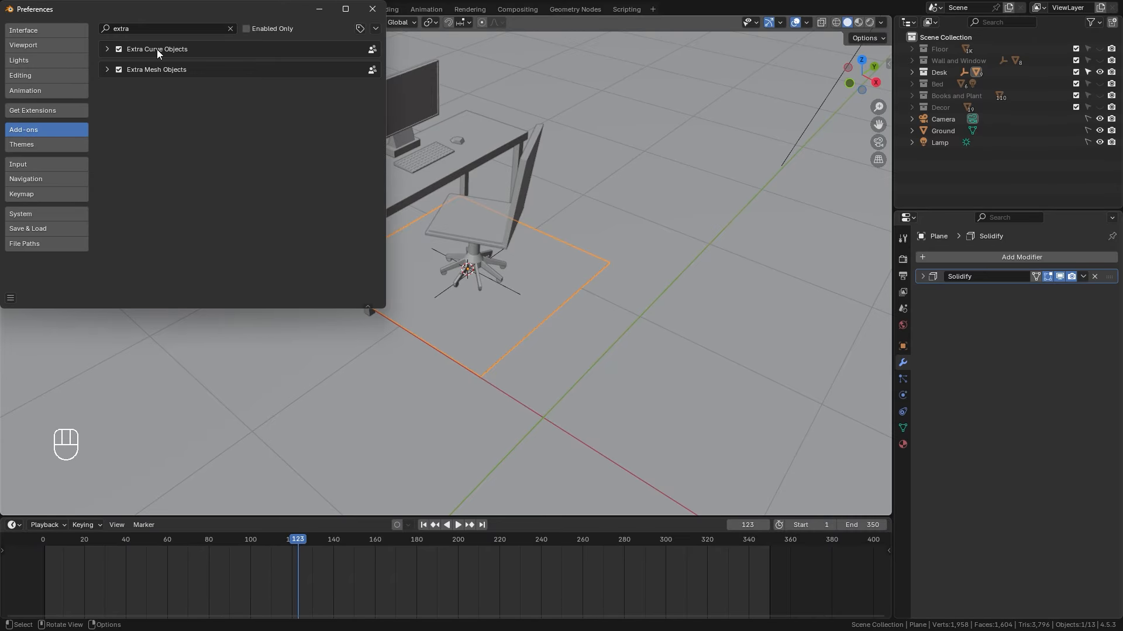
pyautogui.click(371, 10)
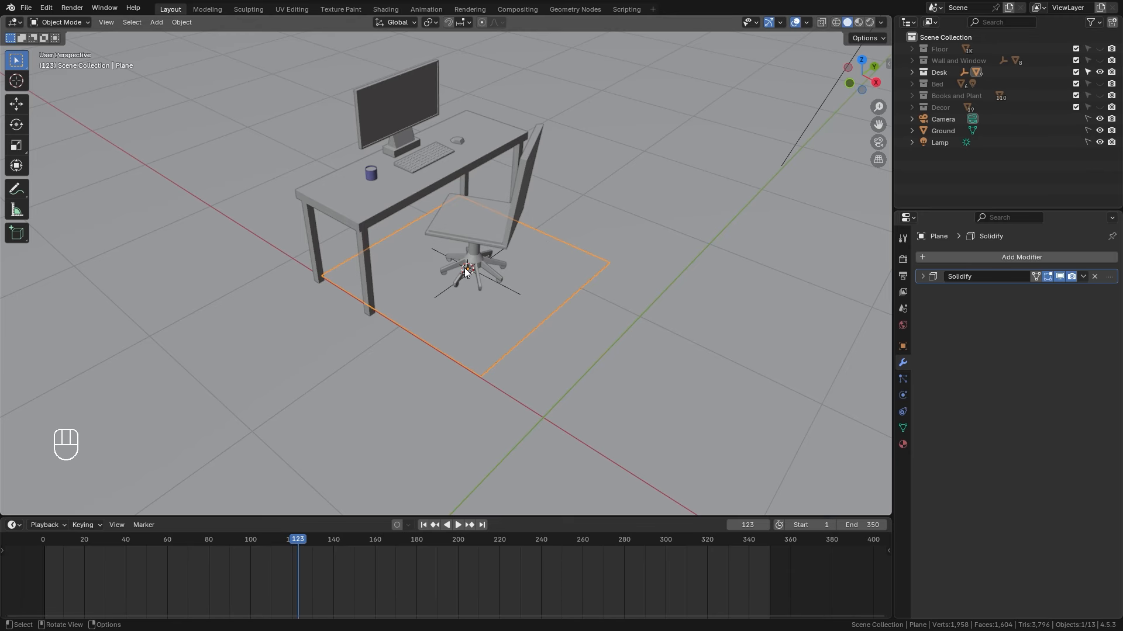
# - Add an Archemedian spiral curve to the scene
pyautogui.hotkey('shift', 'a')
pyautogui.moveTo(519, 252)
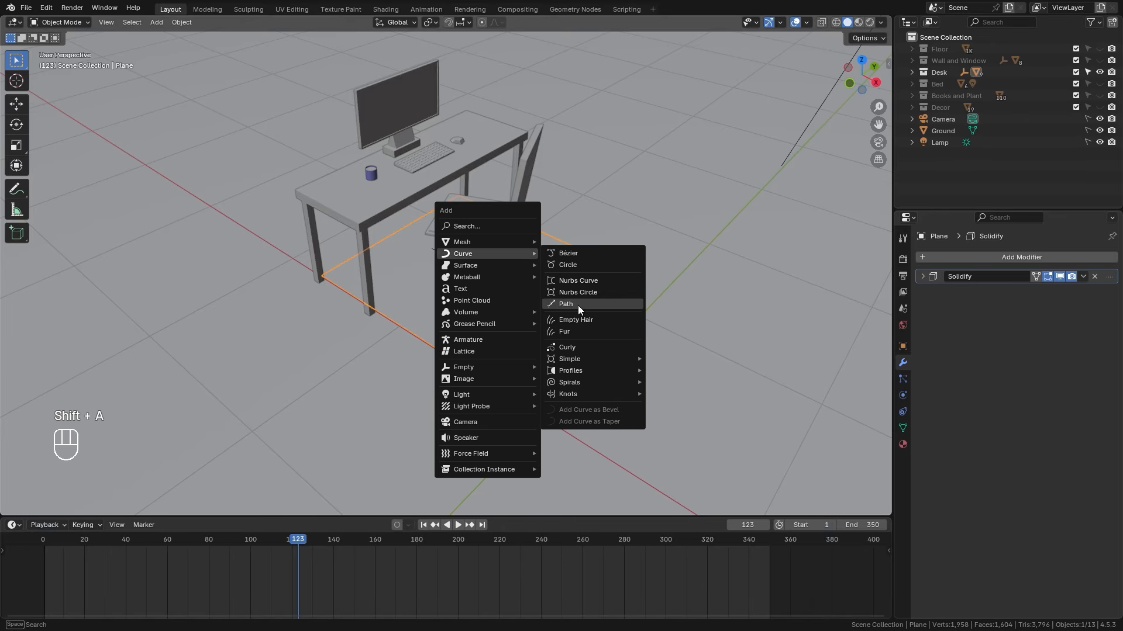
pyautogui.moveTo(571, 380)
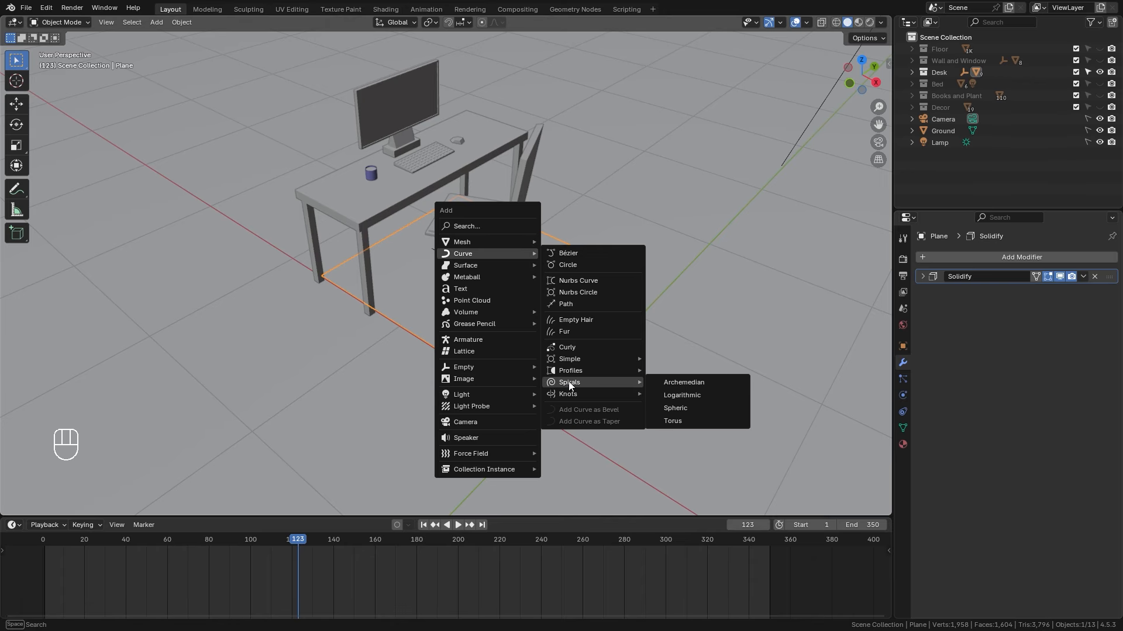
pyautogui.click(684, 383)
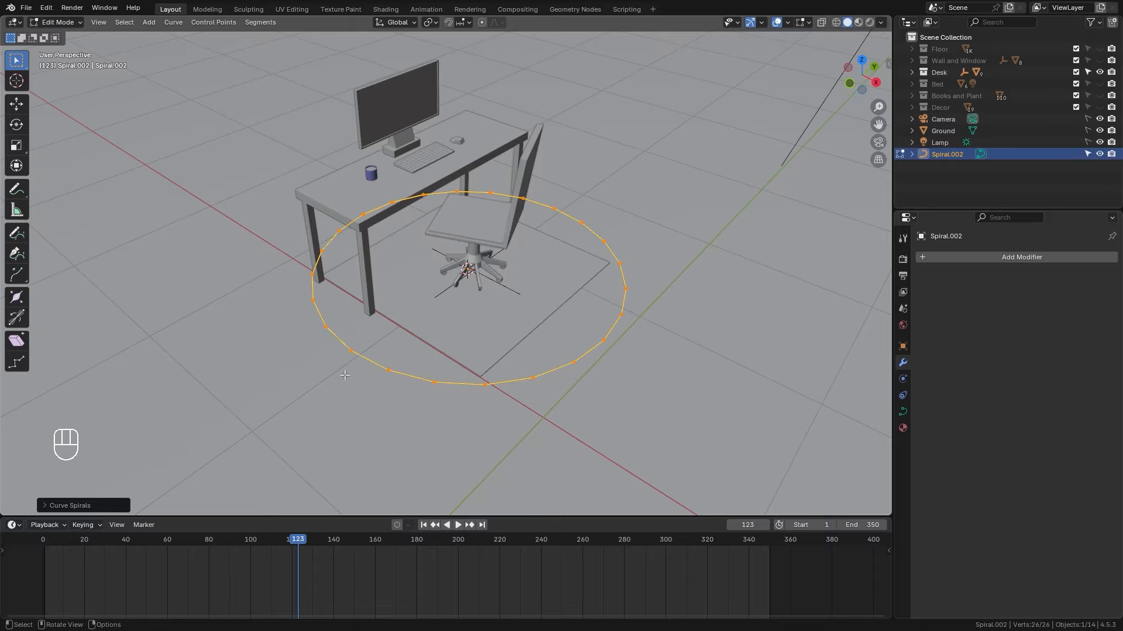
# - Set the new spiral's radius growth to -0.10 and its number of turns to 6
pyautogui.click(45, 505)
pyautogui.scroll(4, 507, 275)
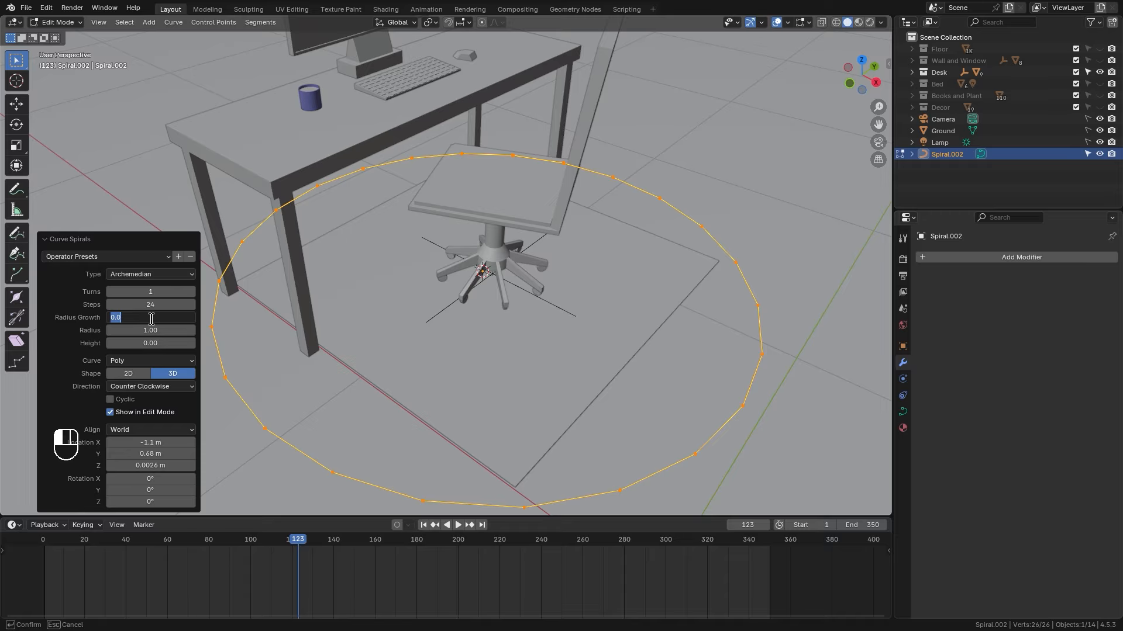
pyautogui.press('Return')
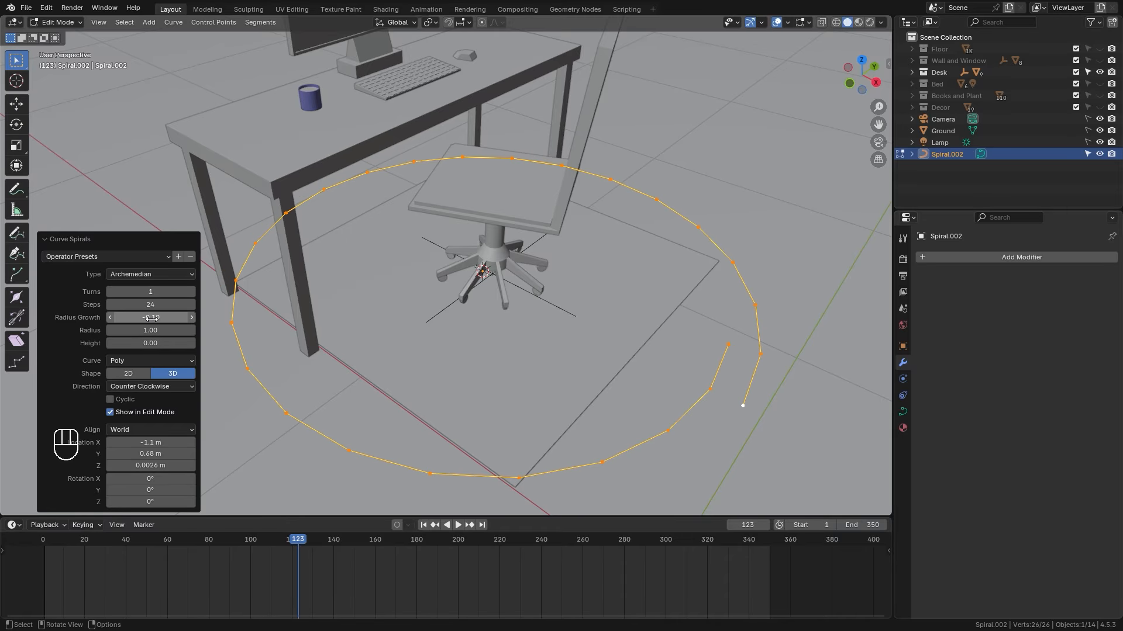
pyautogui.click(190, 291)
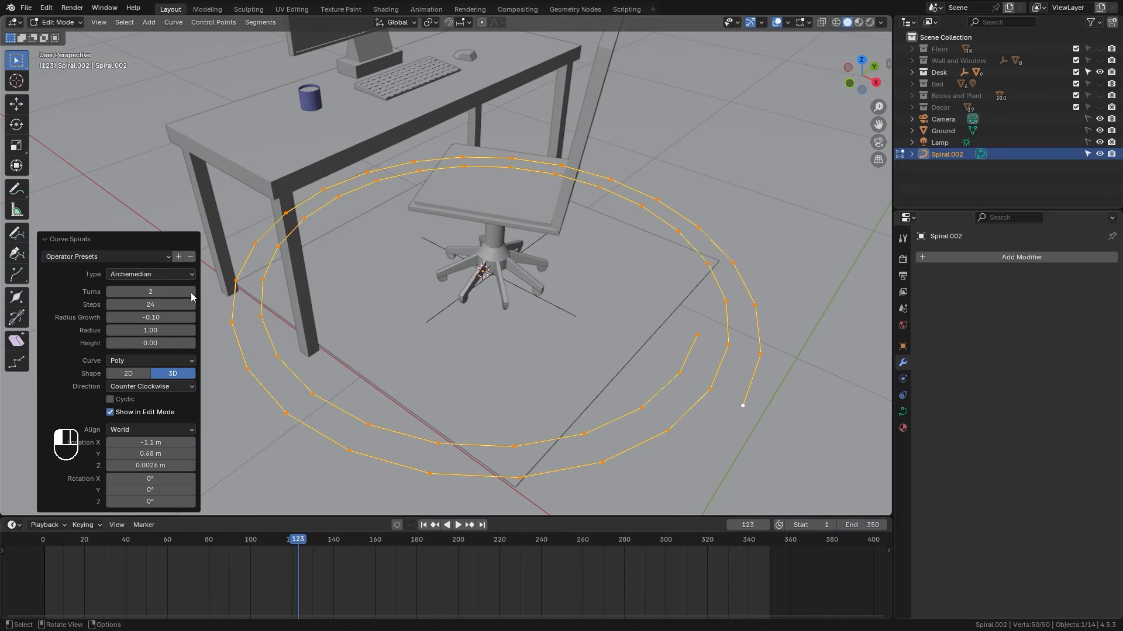
pyautogui.click(192, 291)
pyautogui.click(191, 292)
pyautogui.click(191, 292)
pyautogui.click(191, 292)
# - Return to Object Mode and rotate the spiral -90° about the global X axis so it stands upright
pyautogui.moveTo(488, 299); pyautogui.dragTo(584, 293, button='middle')
pyautogui.press('Tab')
pyautogui.press('r')
pyautogui.press('x')
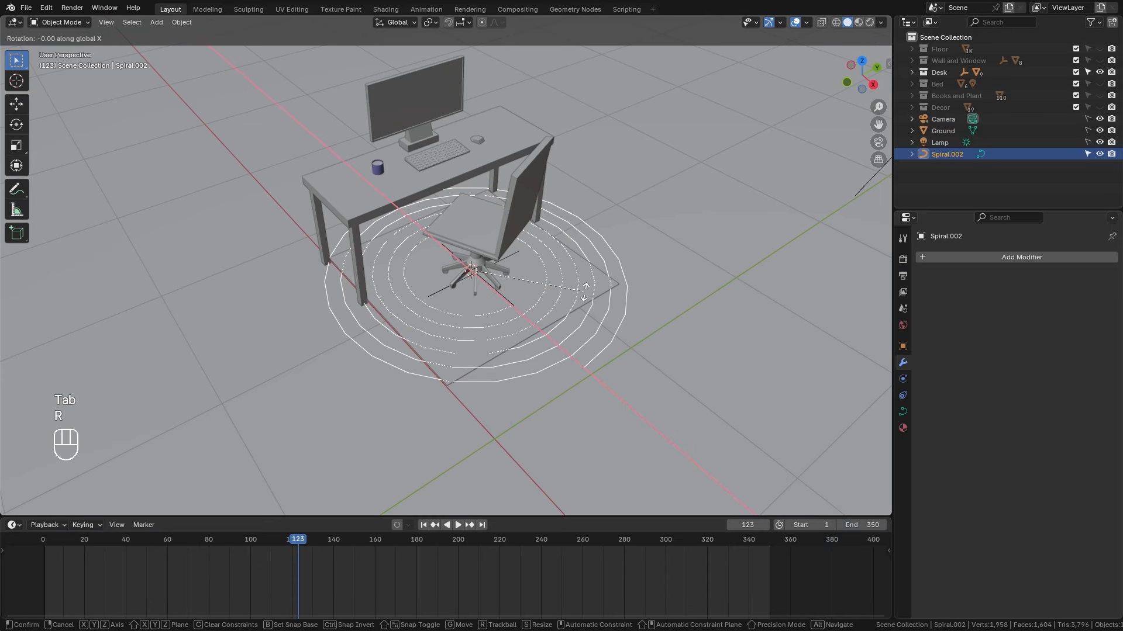
pyautogui.write('-90')
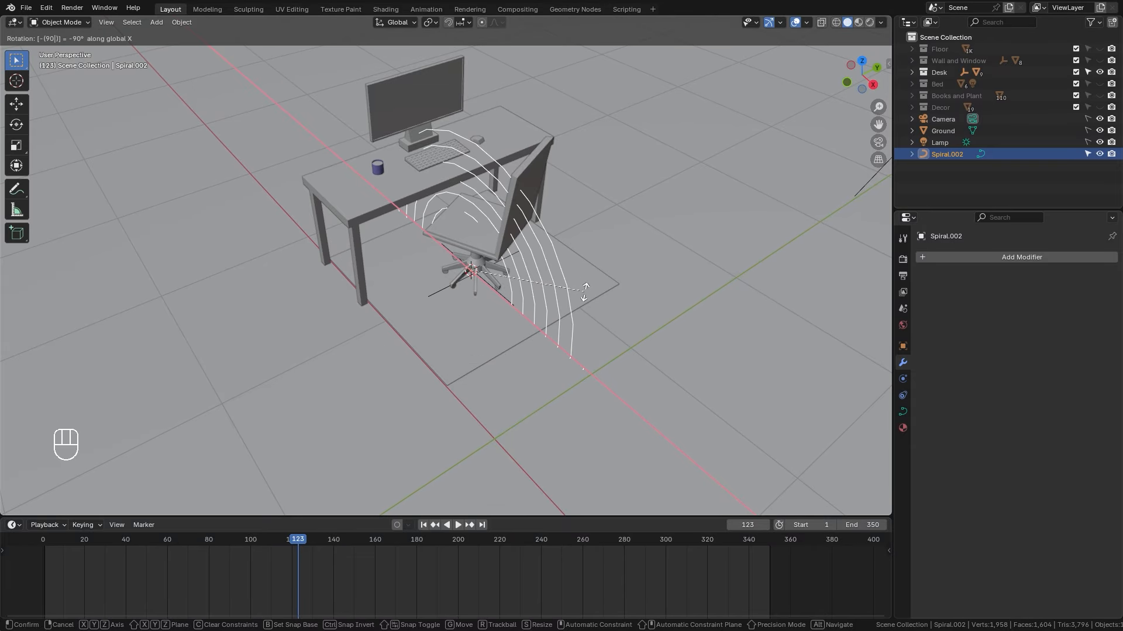
pyautogui.press('Return')
# - In front view, scale the spiral to about 0.166 and move it beyond the rug's edge on the side away from the desk
pyautogui.press('KP_1')
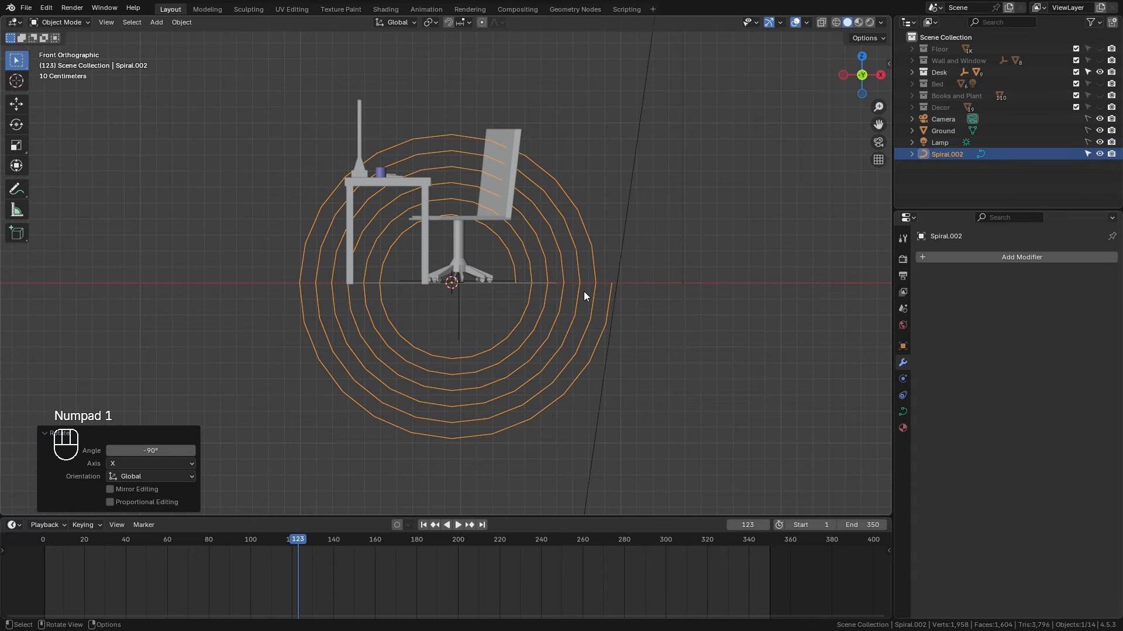
pyautogui.press('s')
pyautogui.click(534, 268)
pyautogui.scroll(4, 533, 268)
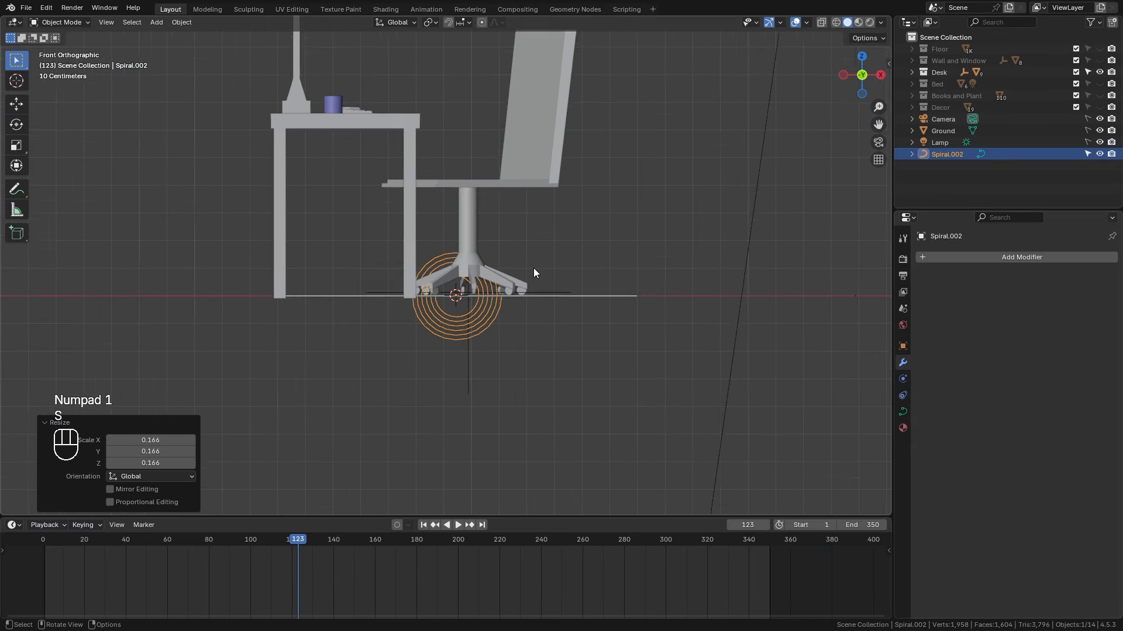
pyautogui.press('g')
pyautogui.click(633, 282)
# - Scale the spiral by a further 0.55 or so and move it down to rest at floor level beside the rug's edge
pyautogui.press('s')
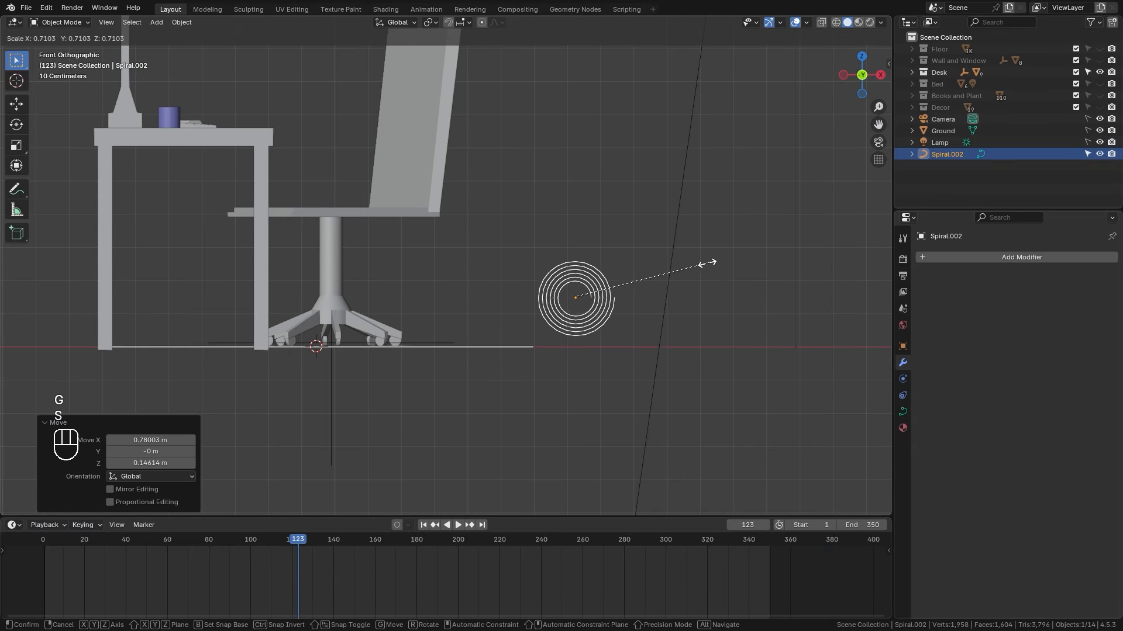
pyautogui.click(684, 281)
pyautogui.scroll(4, 683, 281)
pyautogui.press('g')
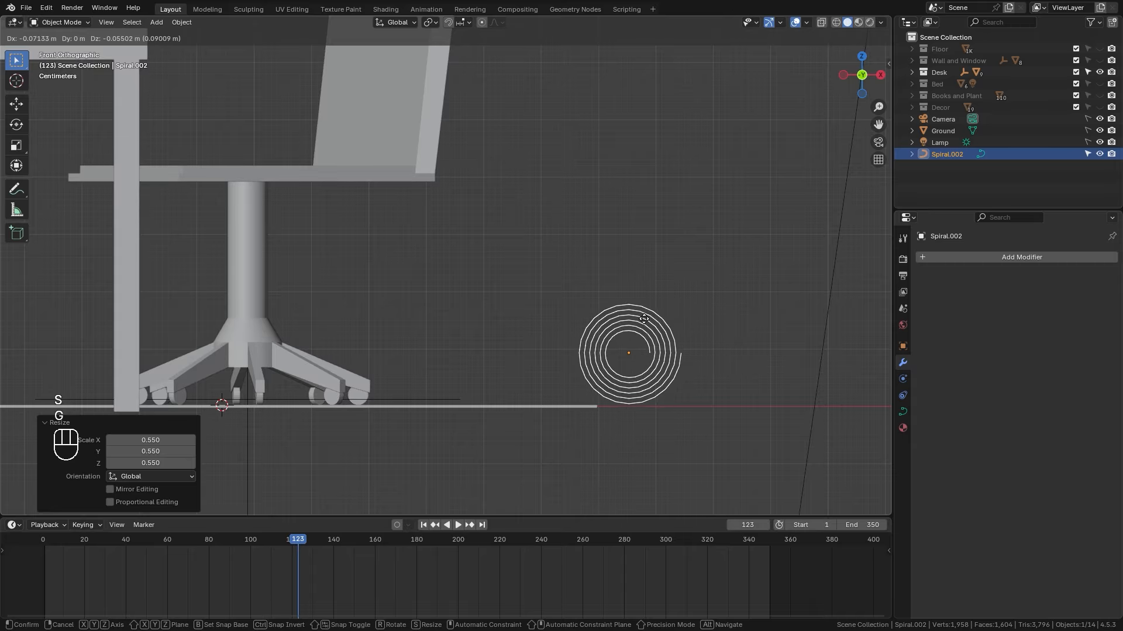
pyautogui.click(642, 320)
# - Rotate the spiral about 82.3° in front view so its outer end lies at the bottom along the floor
pyautogui.keyDown('shift'); pyautogui.moveTo(701, 316); pyautogui.dragTo(517, 270, button='middle'); pyautogui.keyUp('shift')
pyautogui.scroll(2, 506, 266)
pyautogui.press('r')
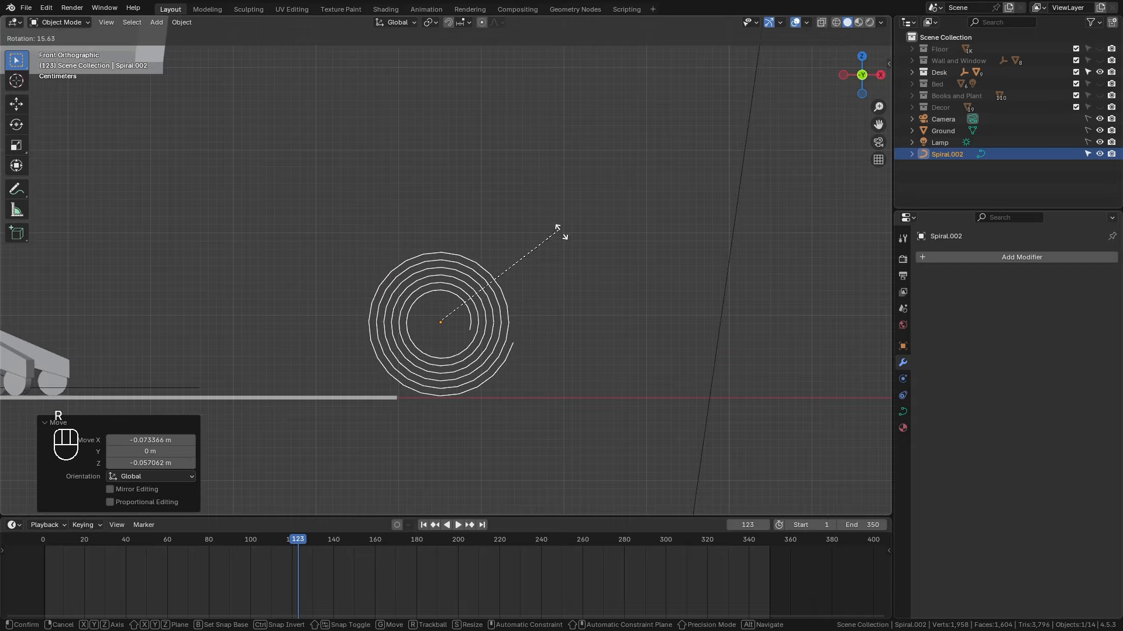
pyautogui.click(561, 388)
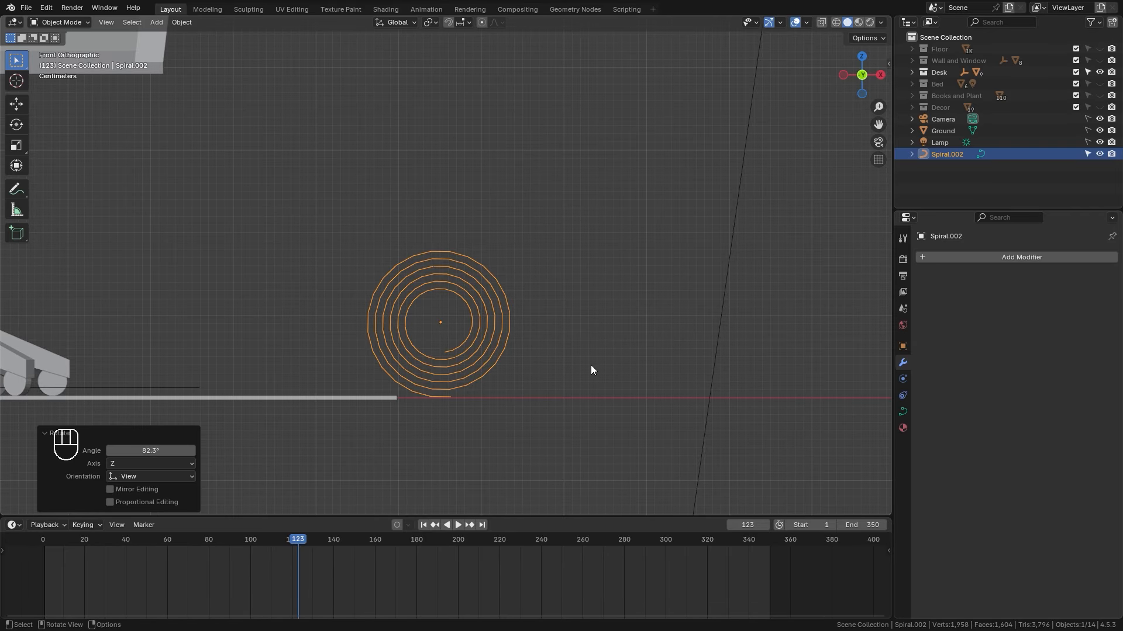
# - Extrude the spiral's outer end point along X to form a short straight tail away from the rug
pyautogui.press('Tab')
pyautogui.scroll(3, 477, 404)
pyautogui.click(459, 491)
pyautogui.keyDown('shift'); pyautogui.moveTo(459, 491); pyautogui.dragTo(486, 375, button='middle'); pyautogui.keyUp('shift')
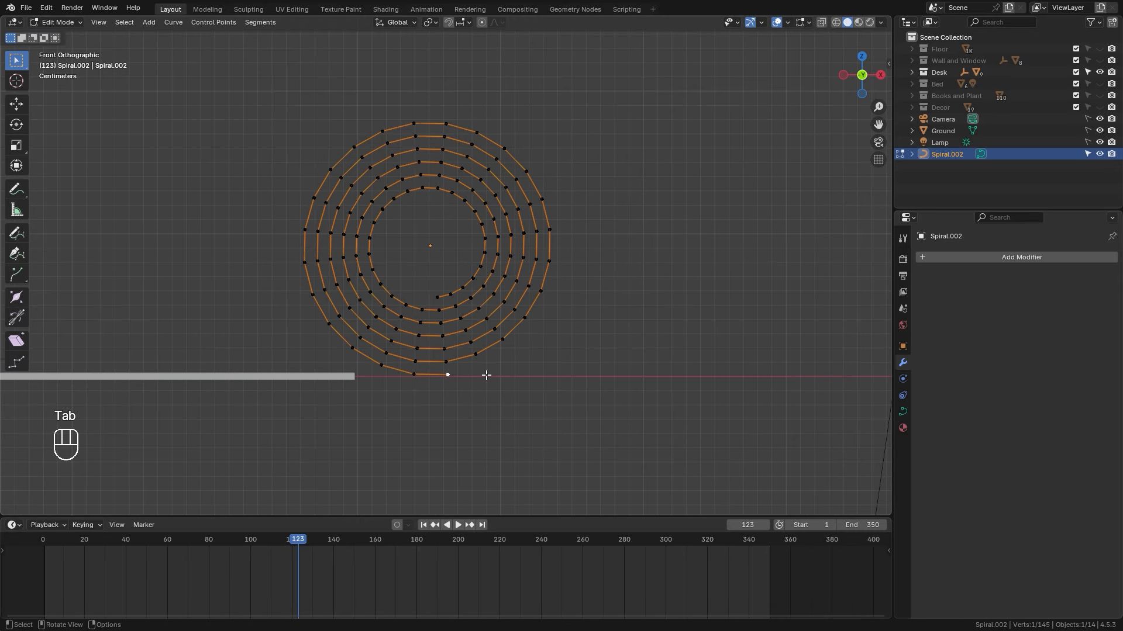
pyautogui.press('e')
pyautogui.press('x')
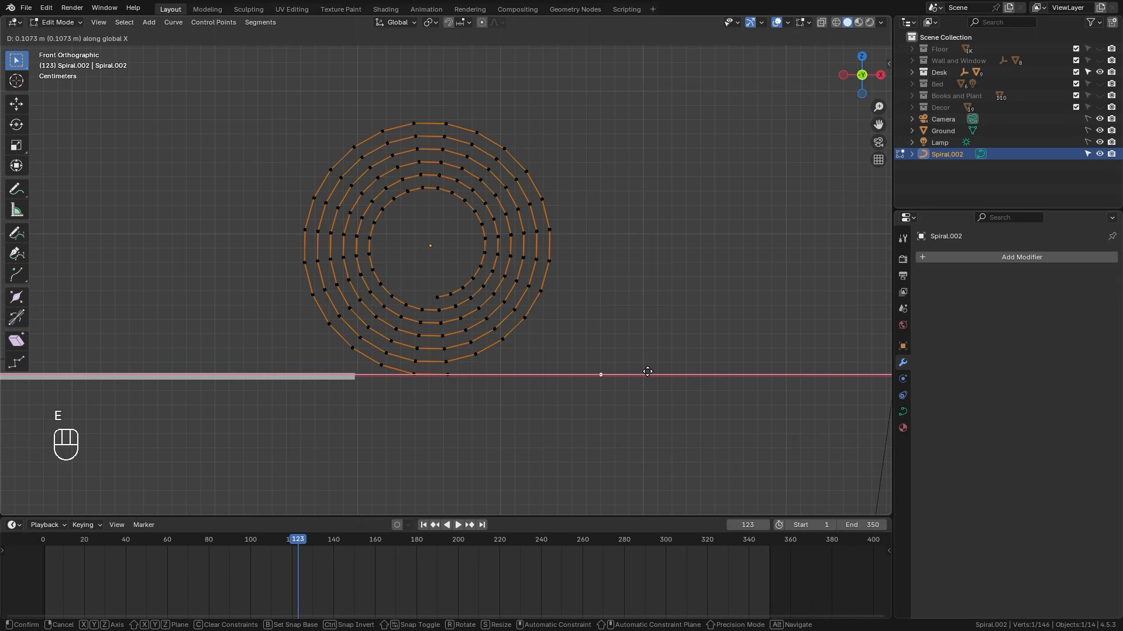
pyautogui.click(588, 374)
pyautogui.press('Tab')
pyautogui.press('Tab')
pyautogui.press('g')
pyautogui.press('z')
pyautogui.click(562, 381)
pyautogui.press('Tab')
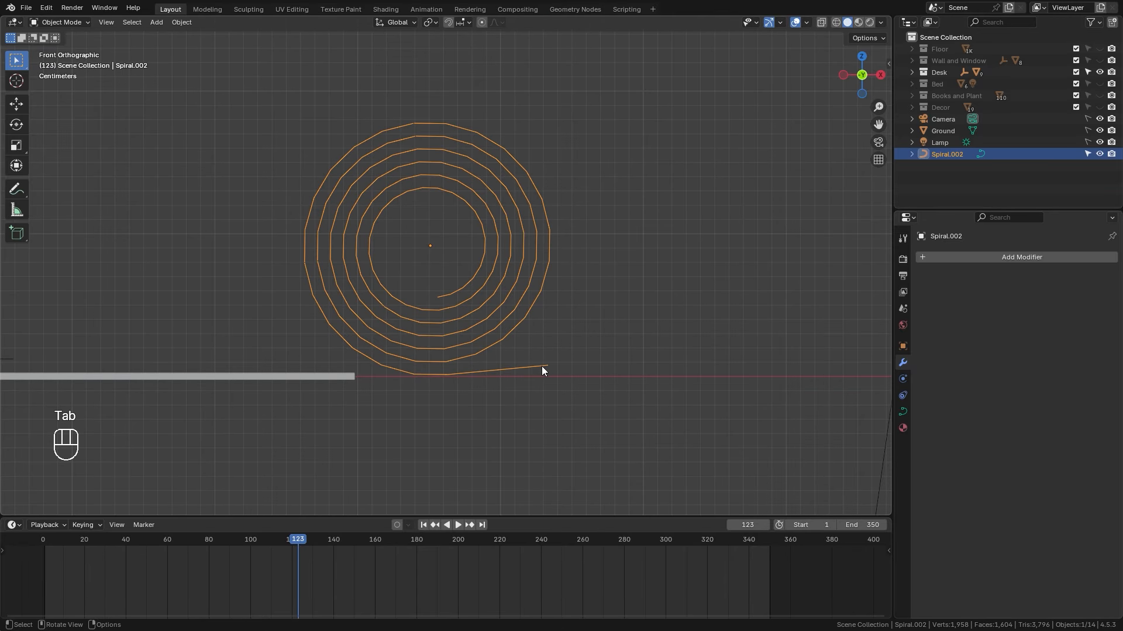
pyautogui.hotkey('ctrl', 'z')
pyautogui.hotkey('ctrl', 'z')
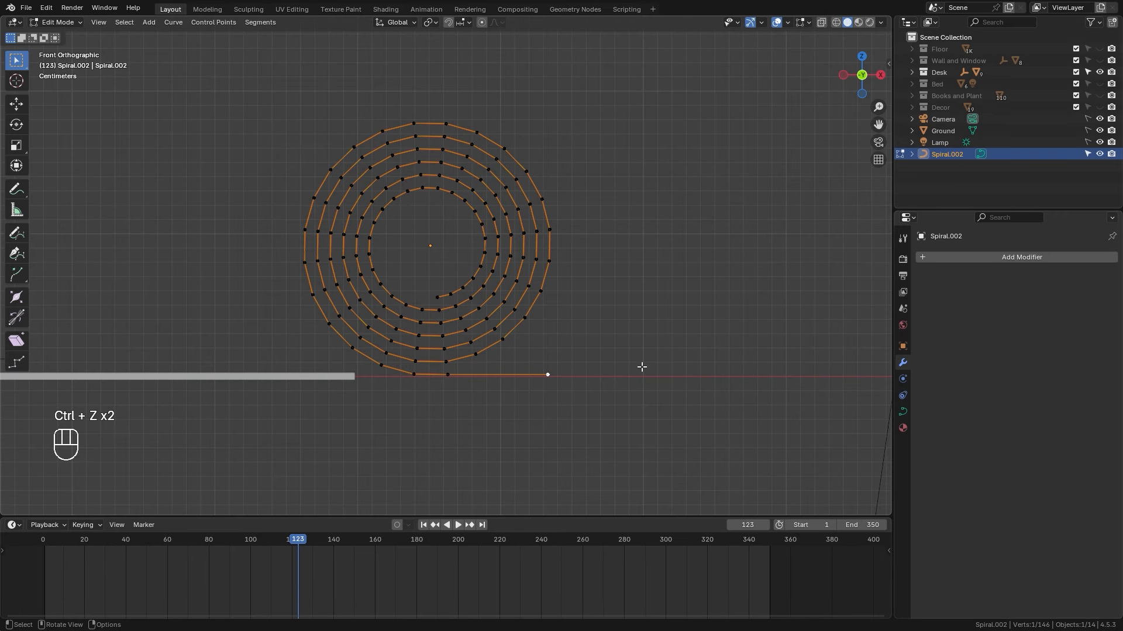
# - Return to Object Mode and apply the spiral's rotation and scale
pyautogui.press('Tab')
pyautogui.scroll(-5, 577, 316)
pyautogui.hotkey('ctrl', 'a')
pyautogui.hotkey('ctrl', 'a')
pyautogui.hotkey('ctrl', 'z')
pyautogui.hotkey('ctrl', 'a')
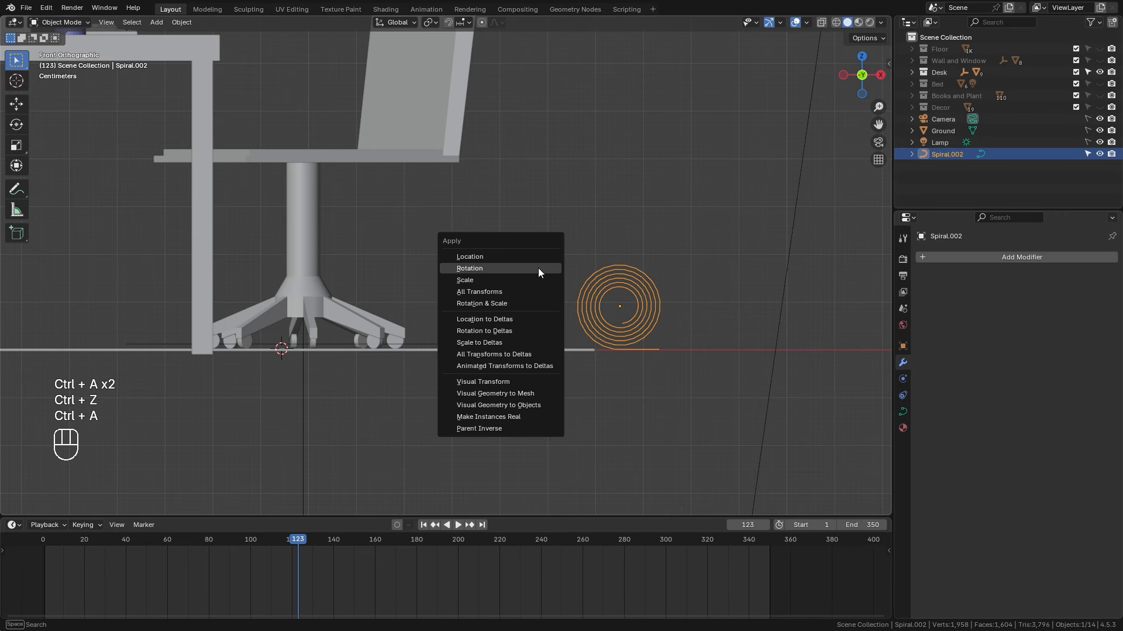
pyautogui.click(466, 268)
pyautogui.hotkey('ctrl', 'a')
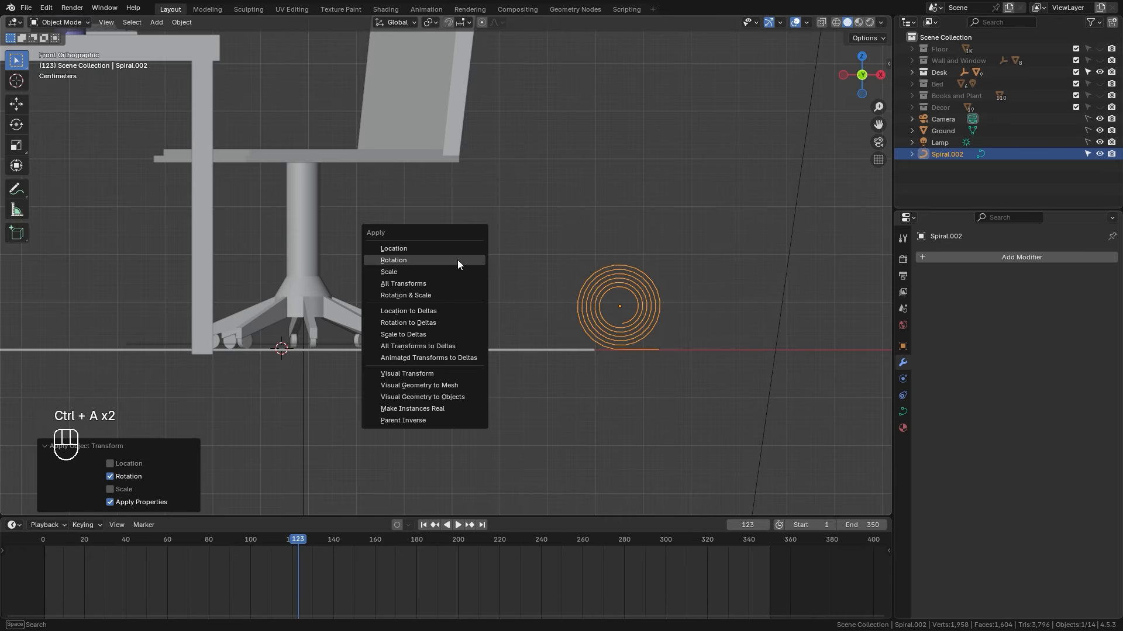
pyautogui.click(389, 272)
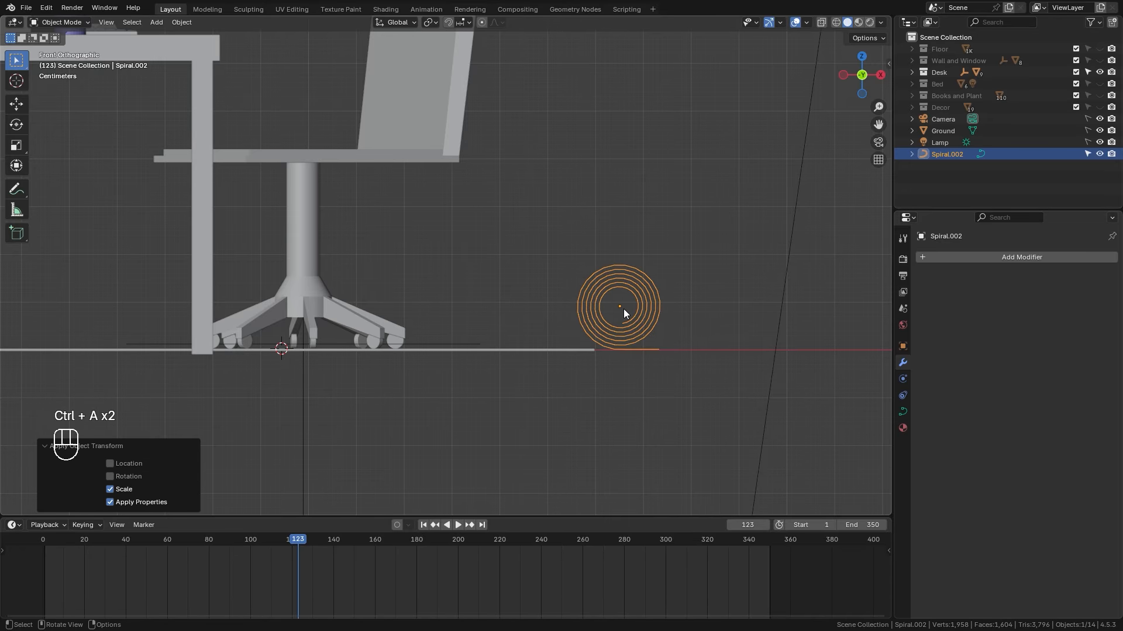
# - Add 36 evenly spaced loop cuts across the rug plane's length and return to Object Mode
pyautogui.moveTo(593, 306); pyautogui.dragTo(484, 353, button='middle')
pyautogui.click(469, 343)
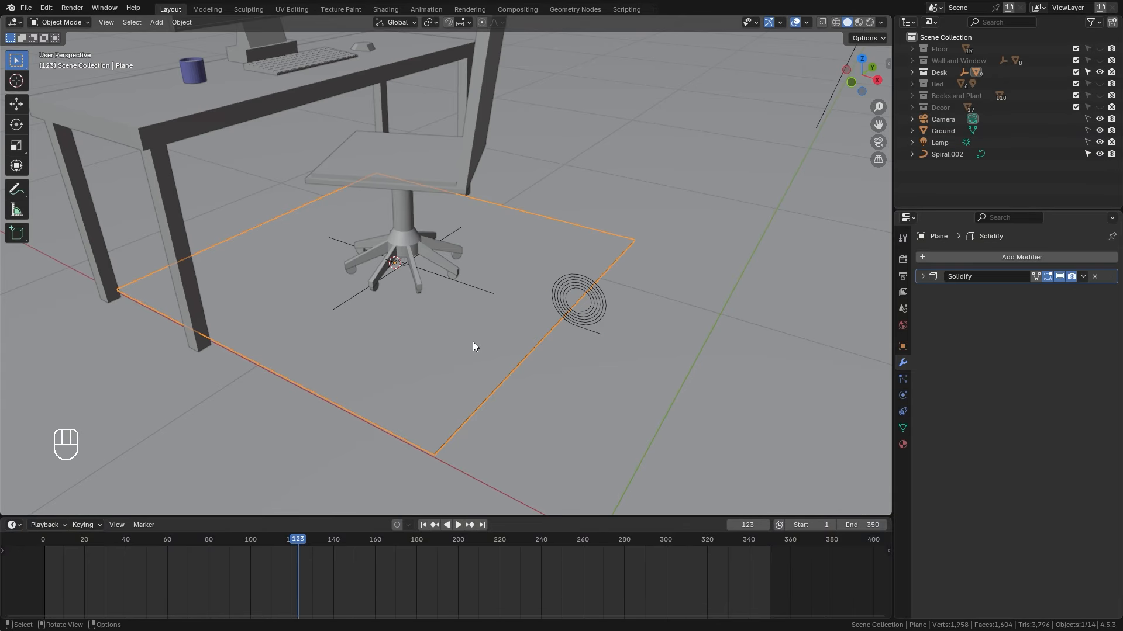
pyautogui.press('Tab')
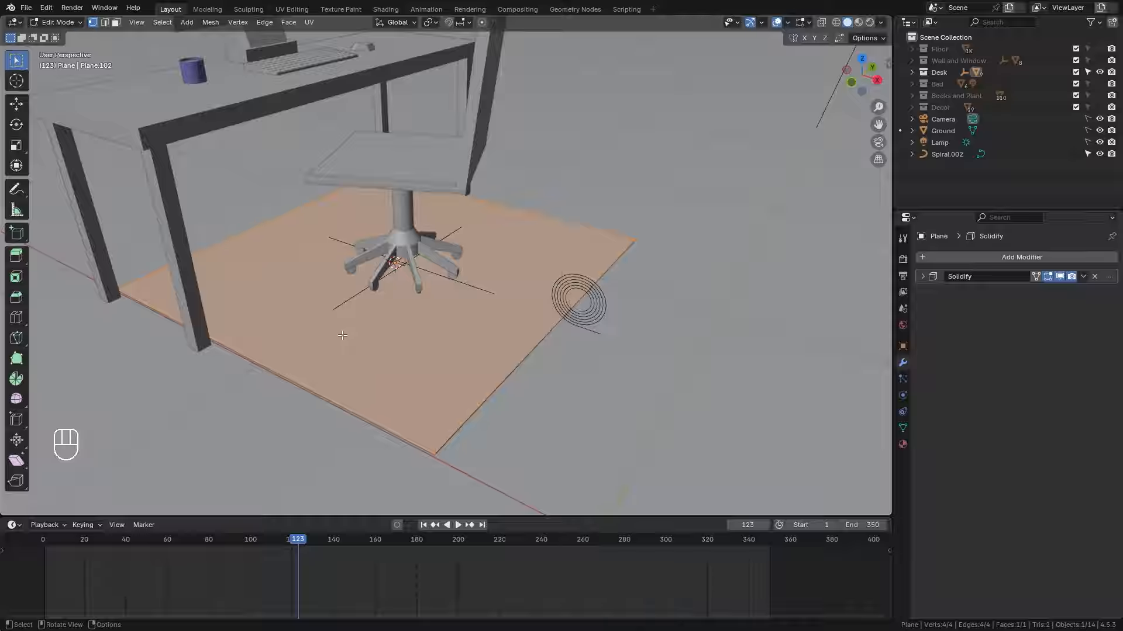
pyautogui.hotkey('ctrl', 'r')
pyautogui.scroll(20, 275, 369)
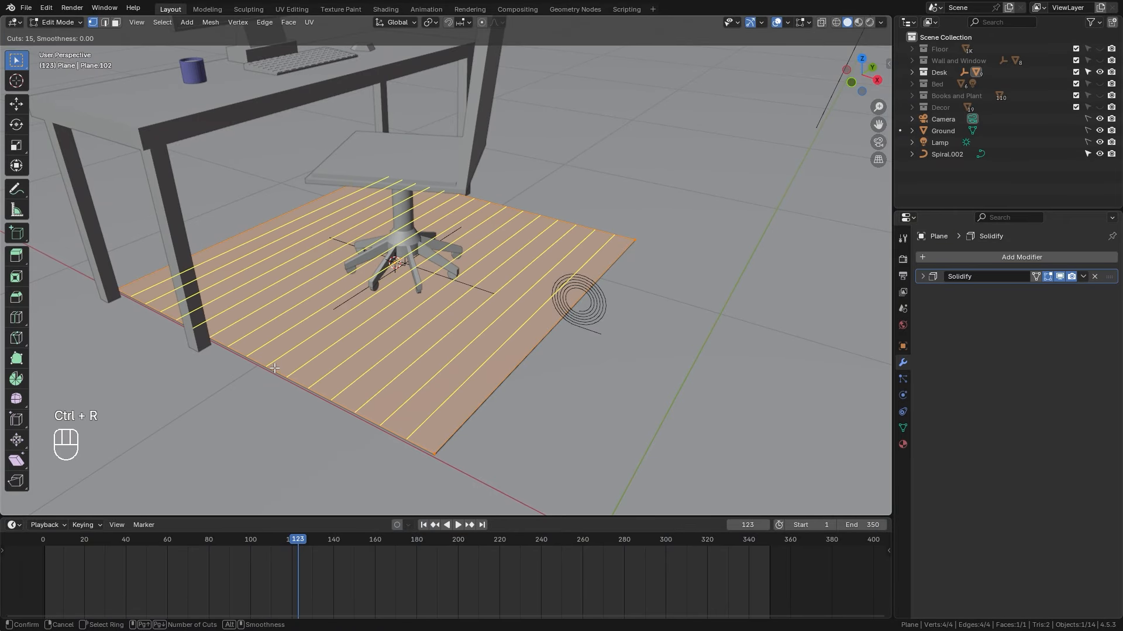
pyautogui.scroll(8, 279, 368)
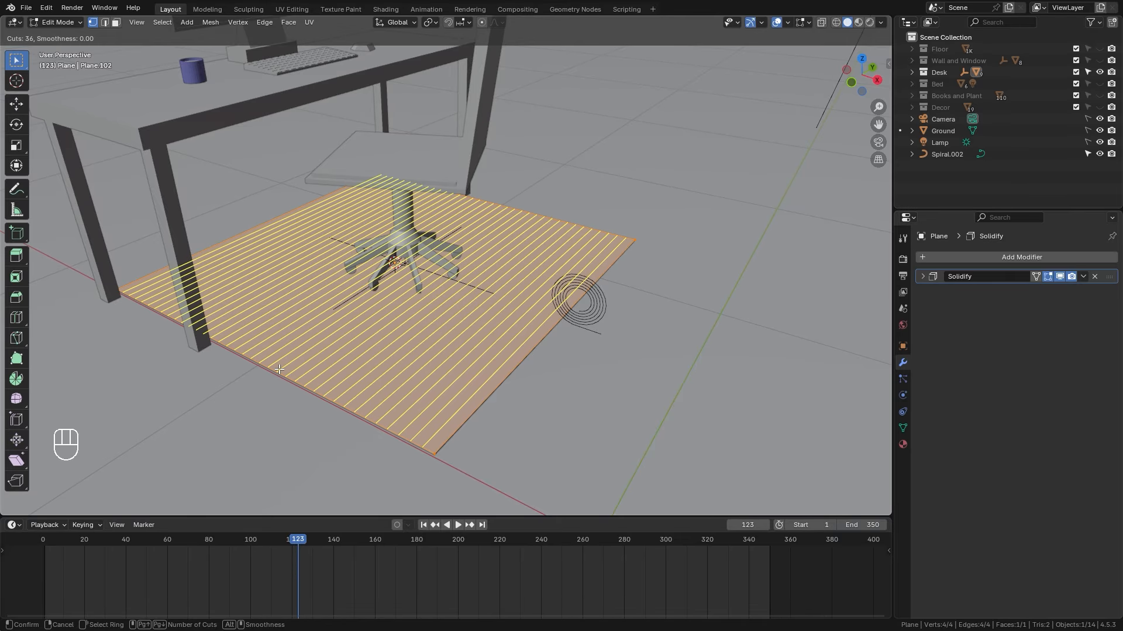
pyautogui.click(286, 368)
pyautogui.rightClick(291, 371)
pyautogui.press('Tab')
# - Add a Curve deform modifier to the rug plane, after its Solidify modifier
pyautogui.moveTo(447, 341); pyautogui.dragTo(522, 302, button='middle')
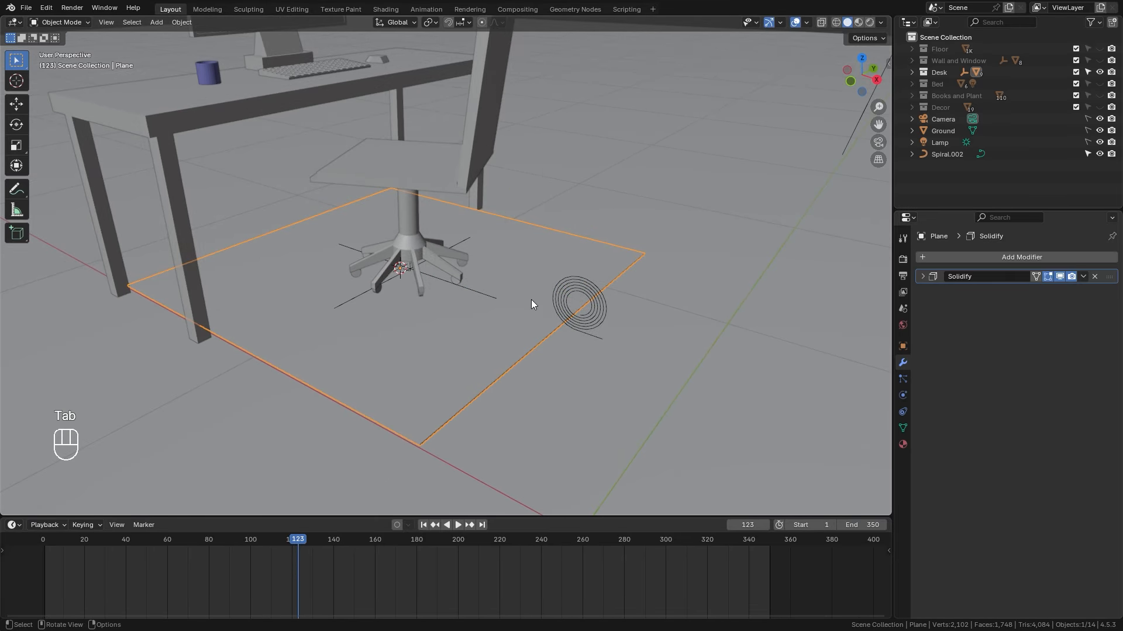
pyautogui.click(1028, 257)
pyautogui.moveTo(1030, 256)
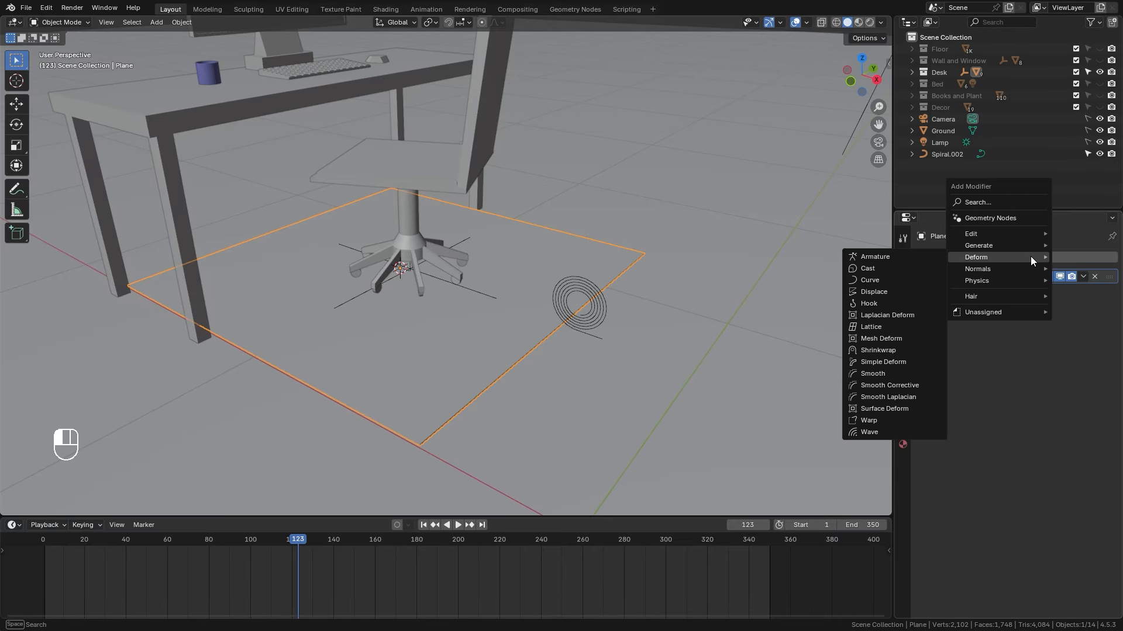
pyautogui.click(901, 279)
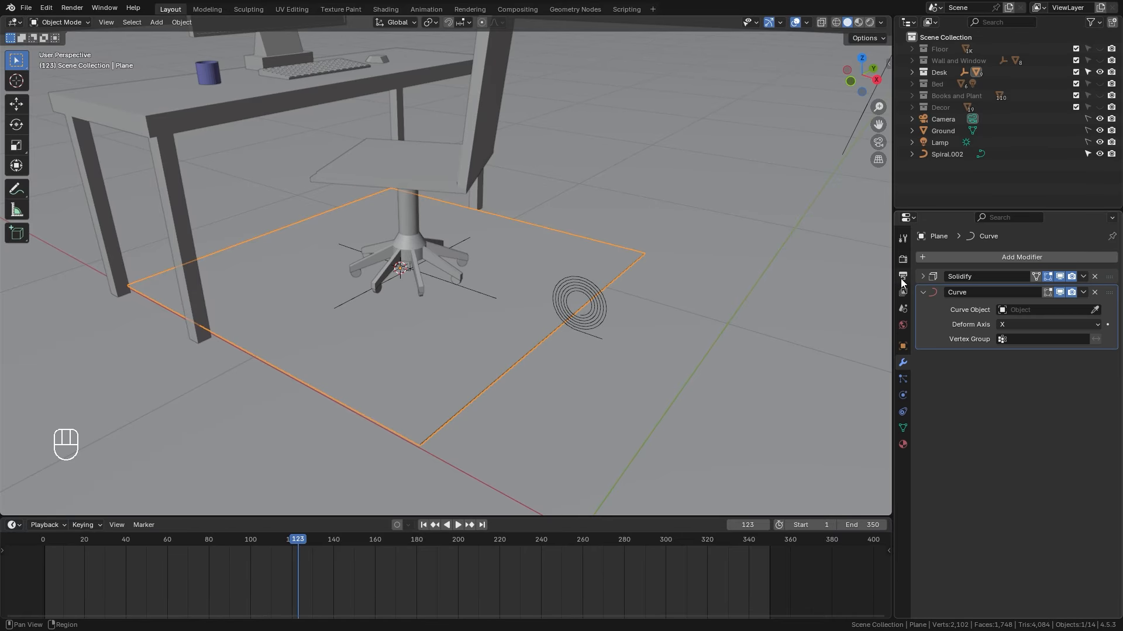
# - Set Spiral.002 as the curve object of the rug's Curve modifier and try sliding the rug along X
pyautogui.click(1032, 307)
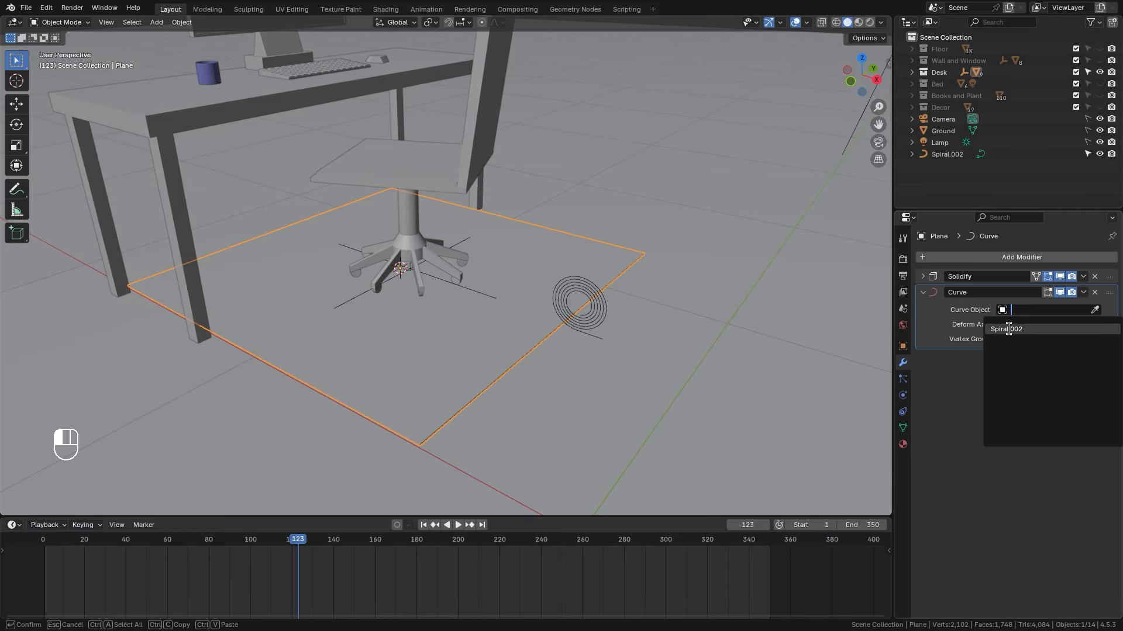
pyautogui.click(1013, 329)
pyautogui.moveTo(456, 343); pyautogui.dragTo(491, 350, button='middle')
pyautogui.press('g')
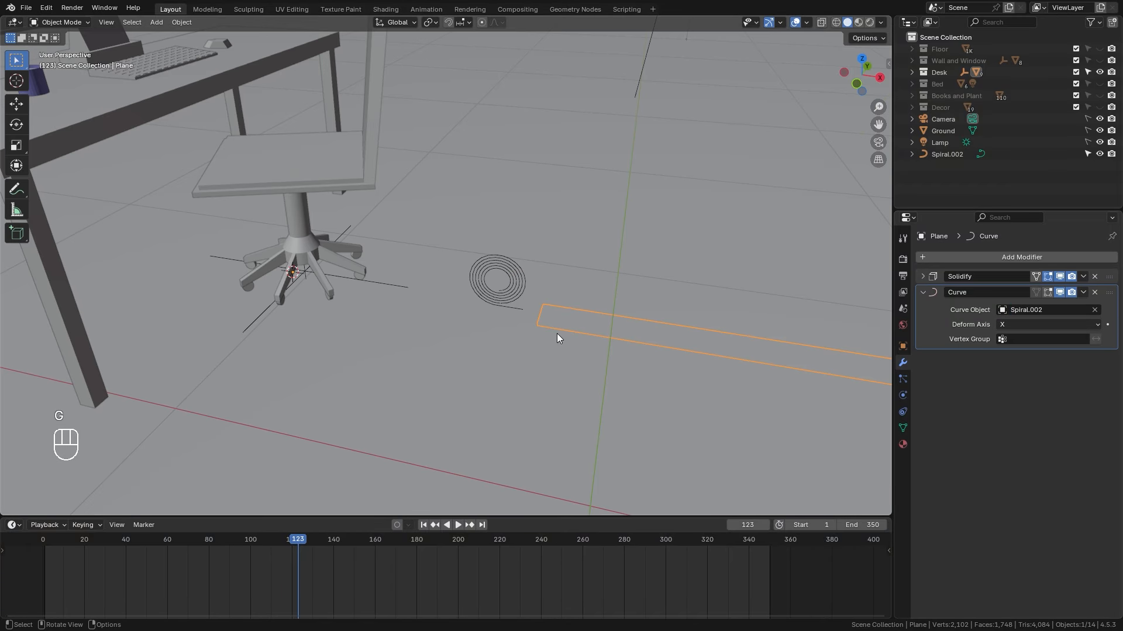
pyautogui.press('g')
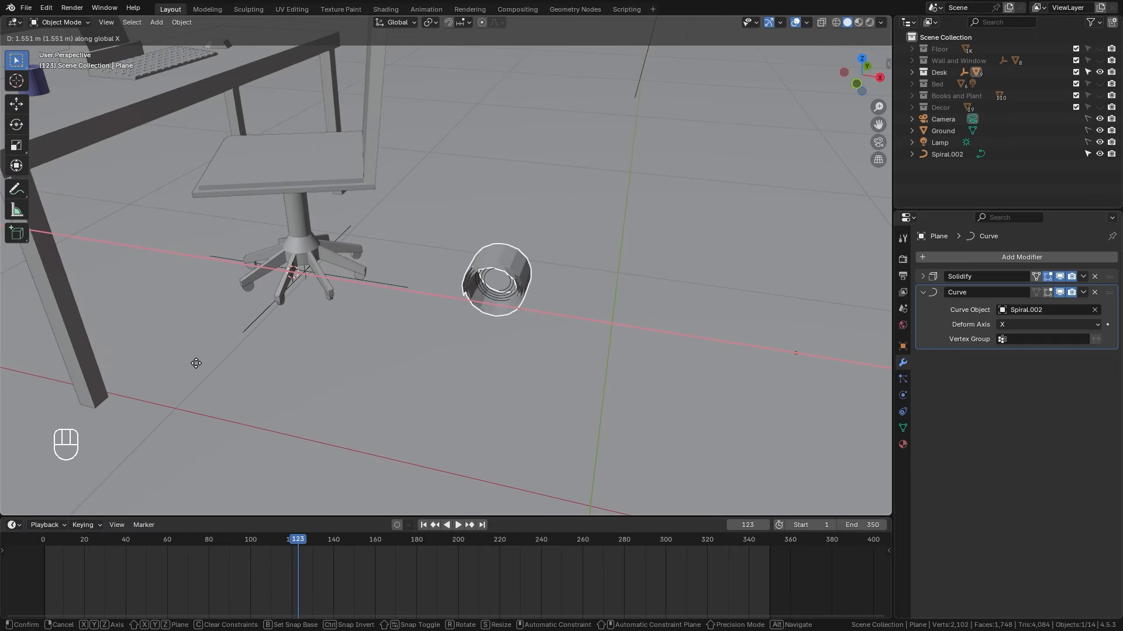
pyautogui.press('Escape')
# - Widen the rug by scaling it along Y by about 8.9
pyautogui.moveTo(680, 362); pyautogui.dragTo(433, 355, button='middle')
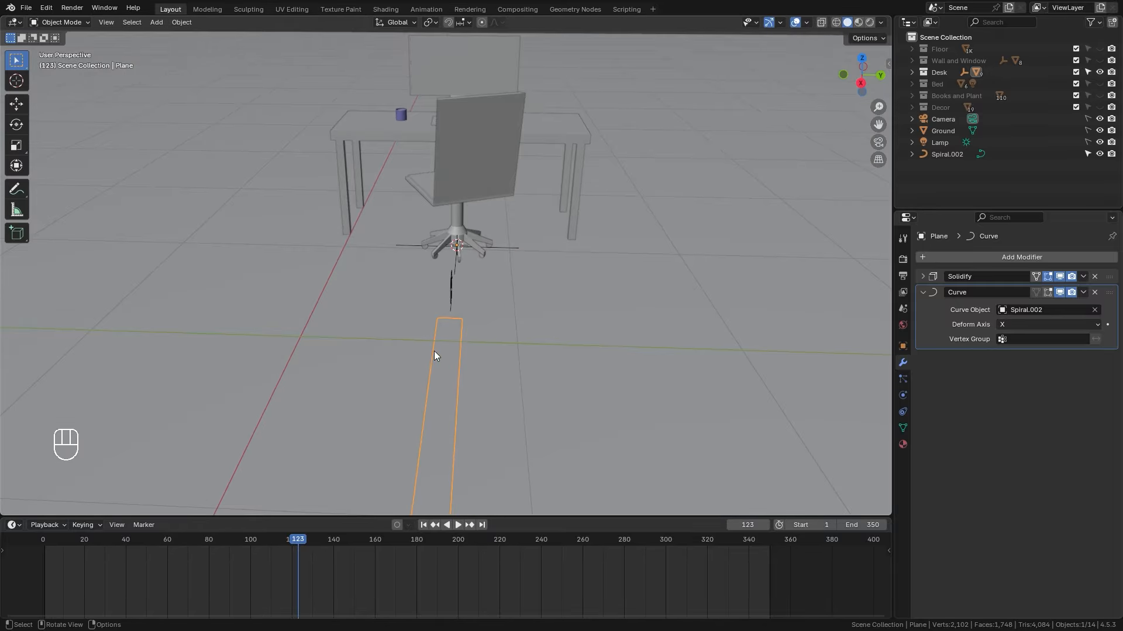
pyautogui.press('s')
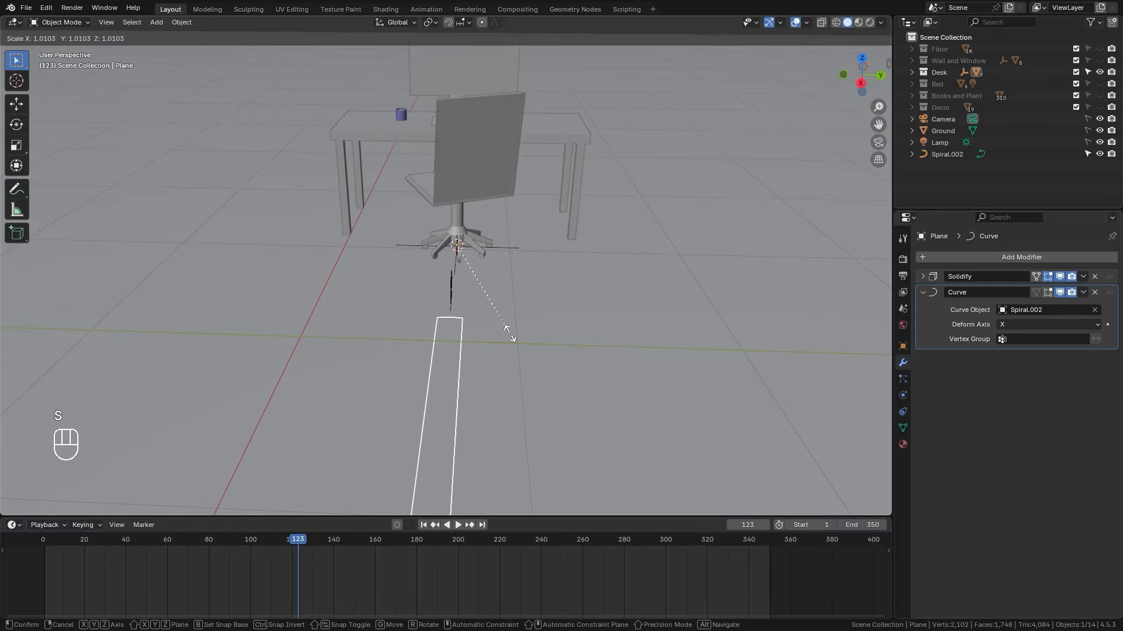
pyautogui.press('y')
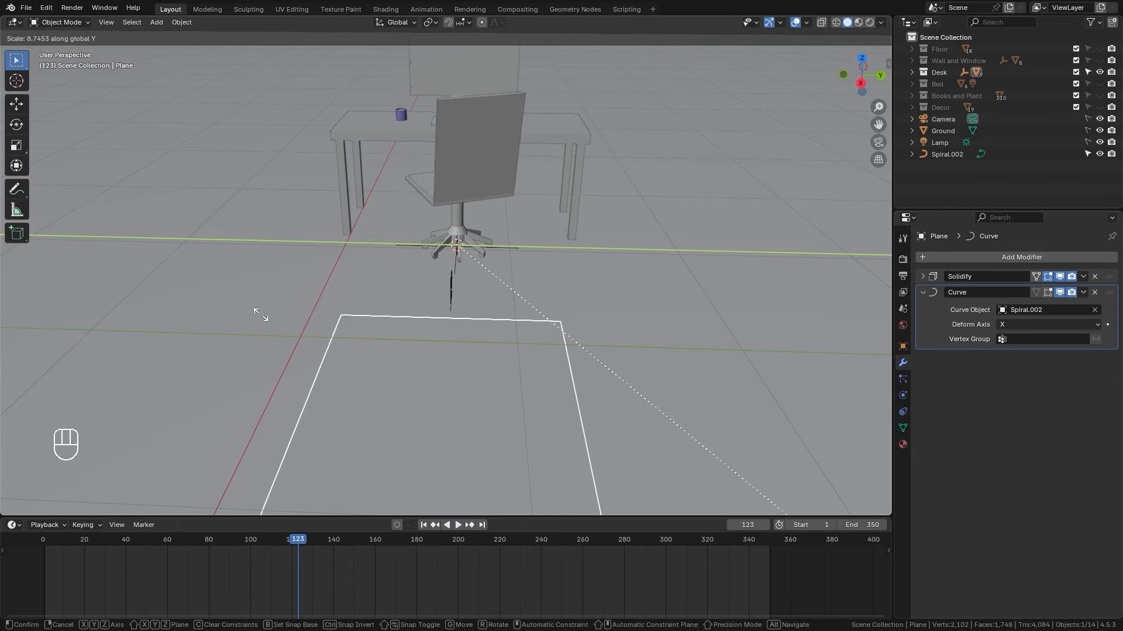
pyautogui.click(270, 327)
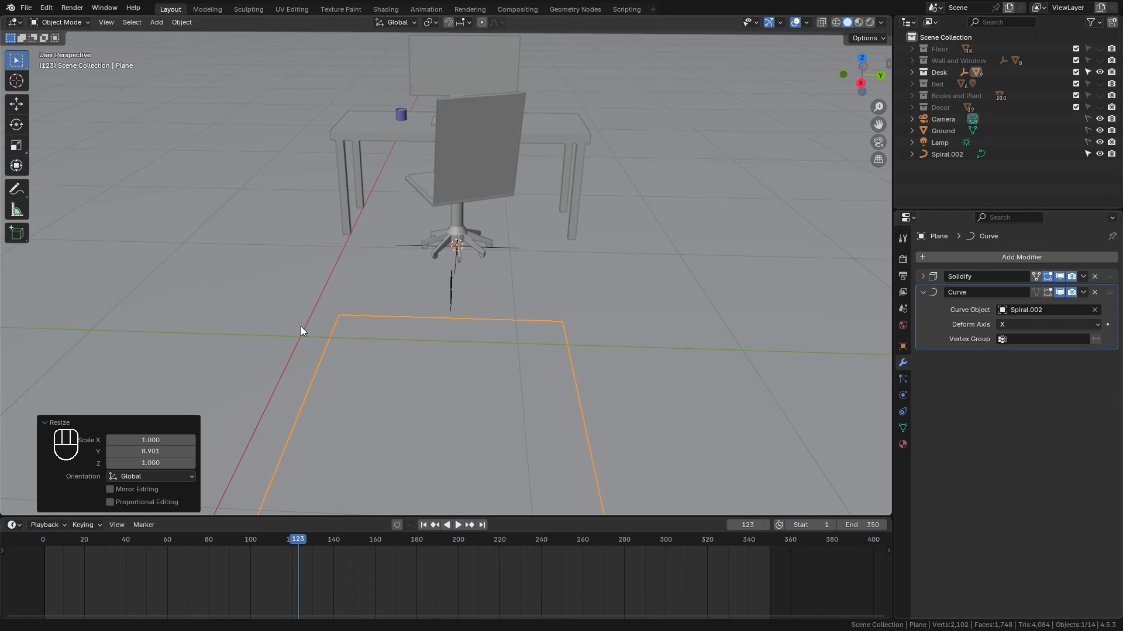
# - Try sliding the spiral along X to test how the rolled rug follows it
pyautogui.moveTo(300, 326); pyautogui.dragTo(468, 286, button='middle')
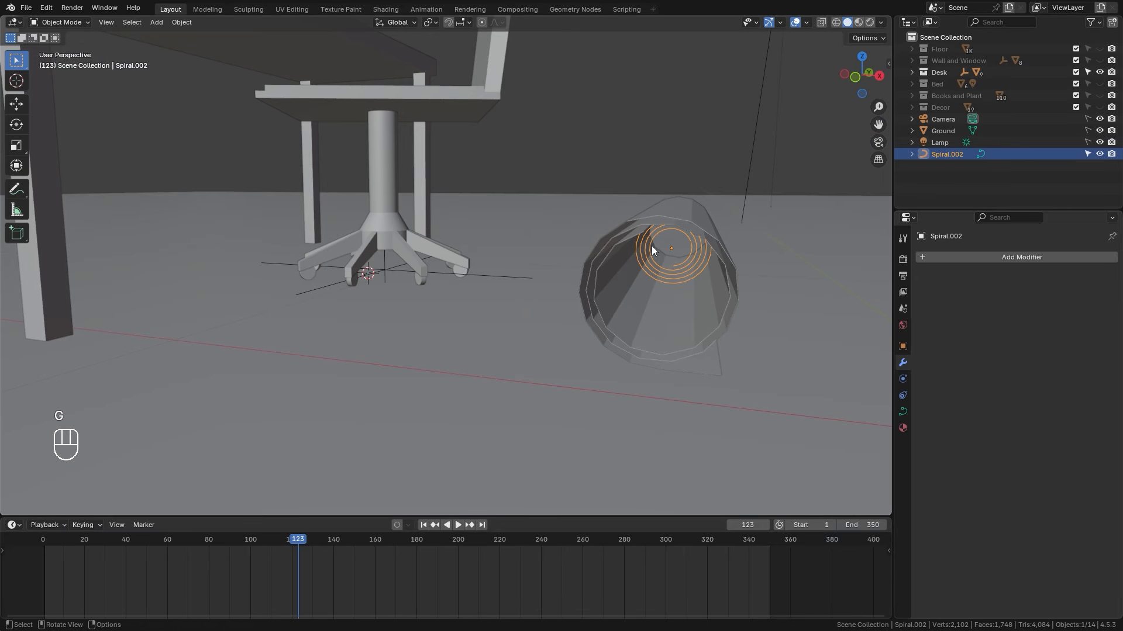
pyautogui.press('g')
pyautogui.press('x')
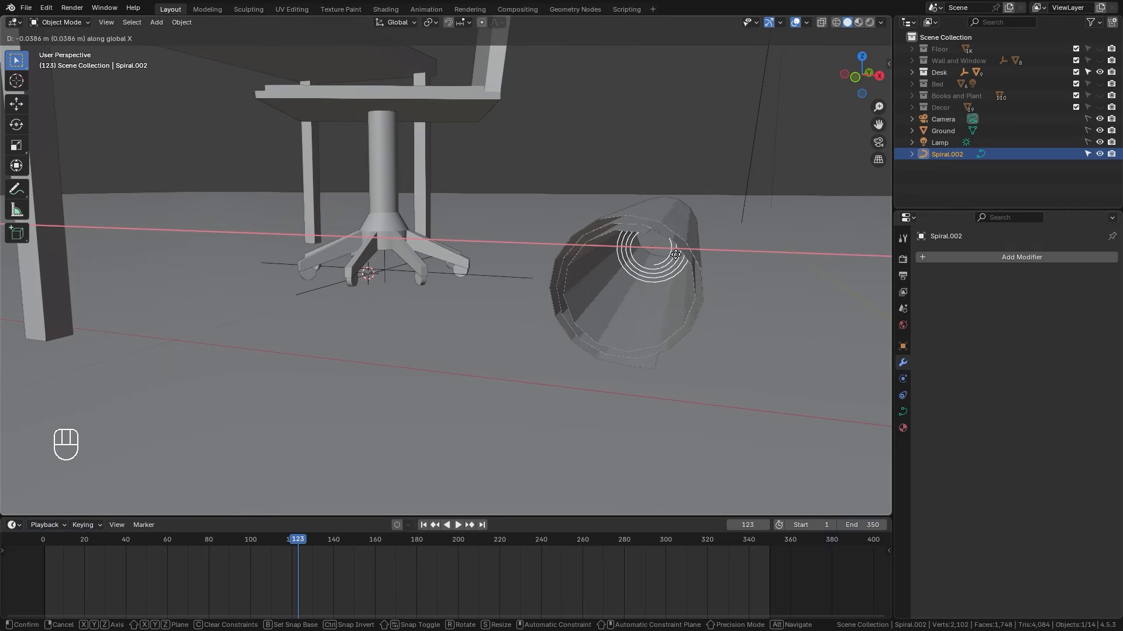
pyautogui.click(672, 245)
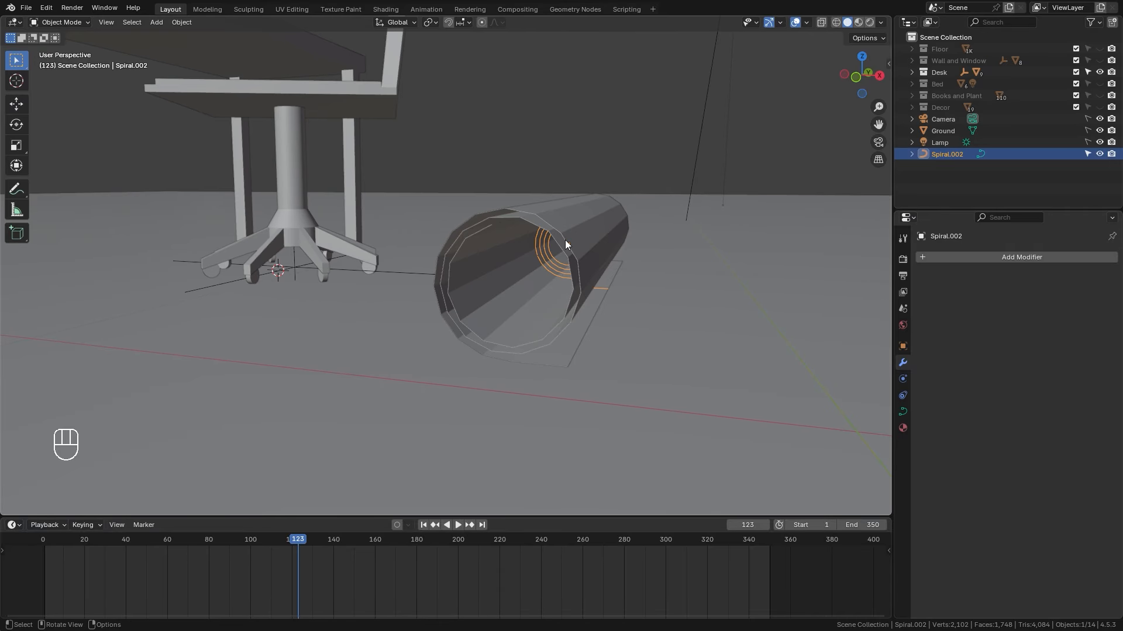
# - Switch the direction of the whole spiral curve in Edit Mode and return to Object Mode
pyautogui.moveTo(565, 239); pyautogui.dragTo(584, 237, button='middle')
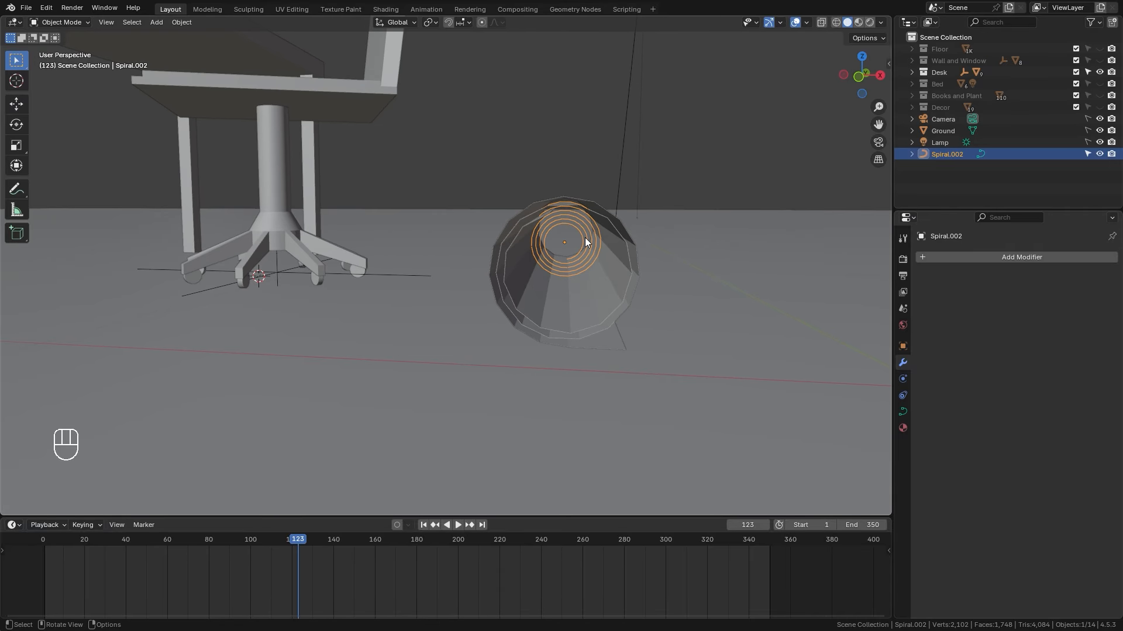
pyautogui.press('Tab')
pyautogui.press('a')
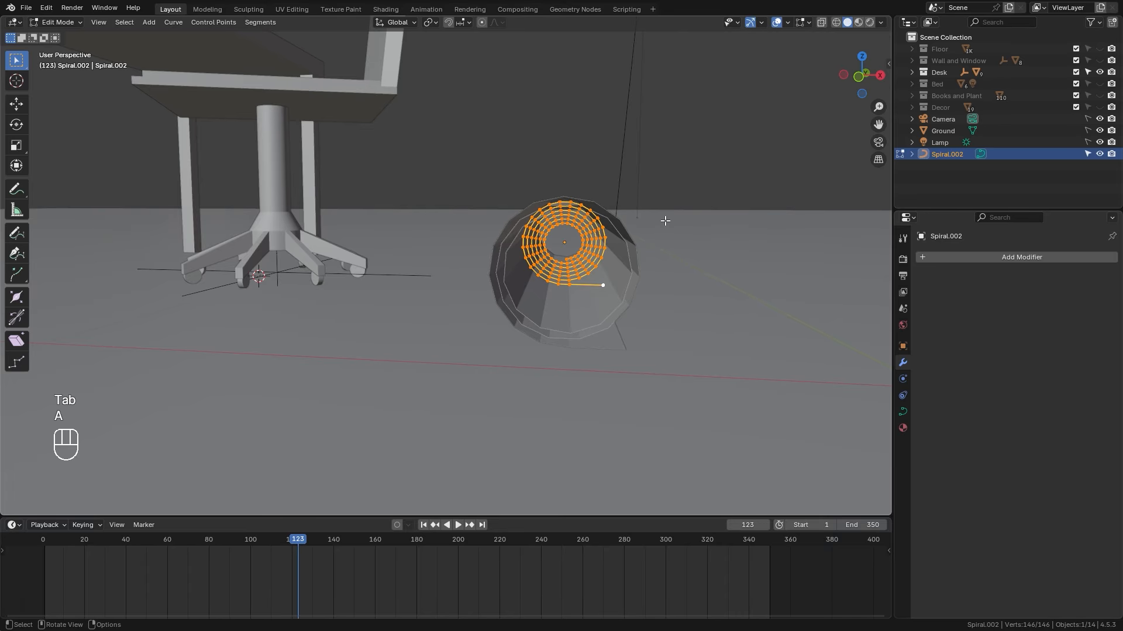
pyautogui.rightClick(668, 176)
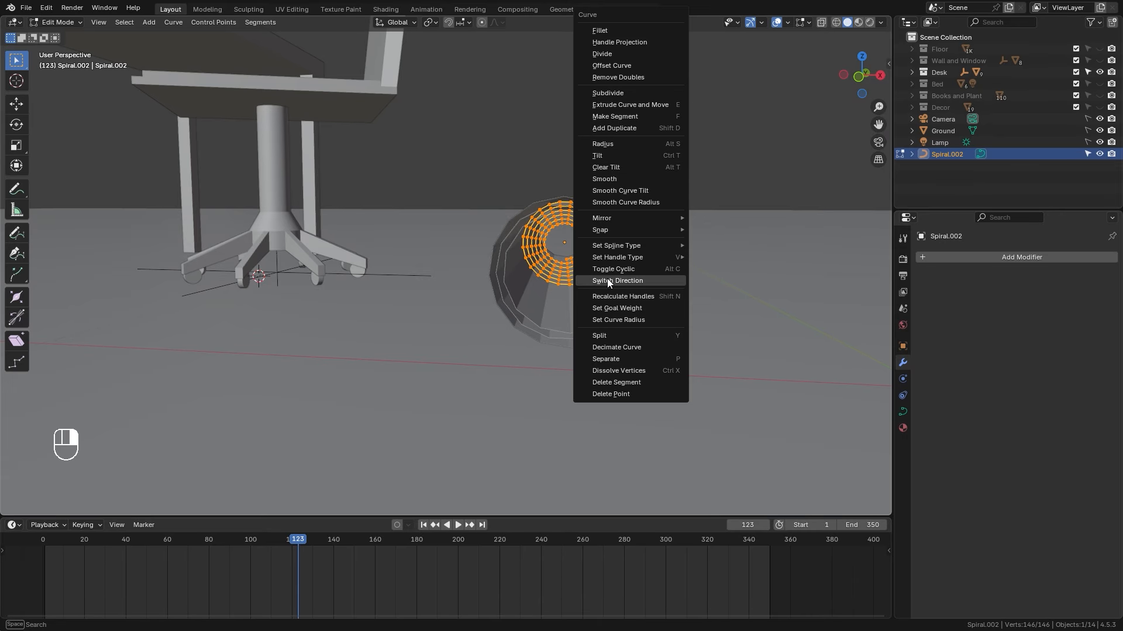
pyautogui.press('Tab')
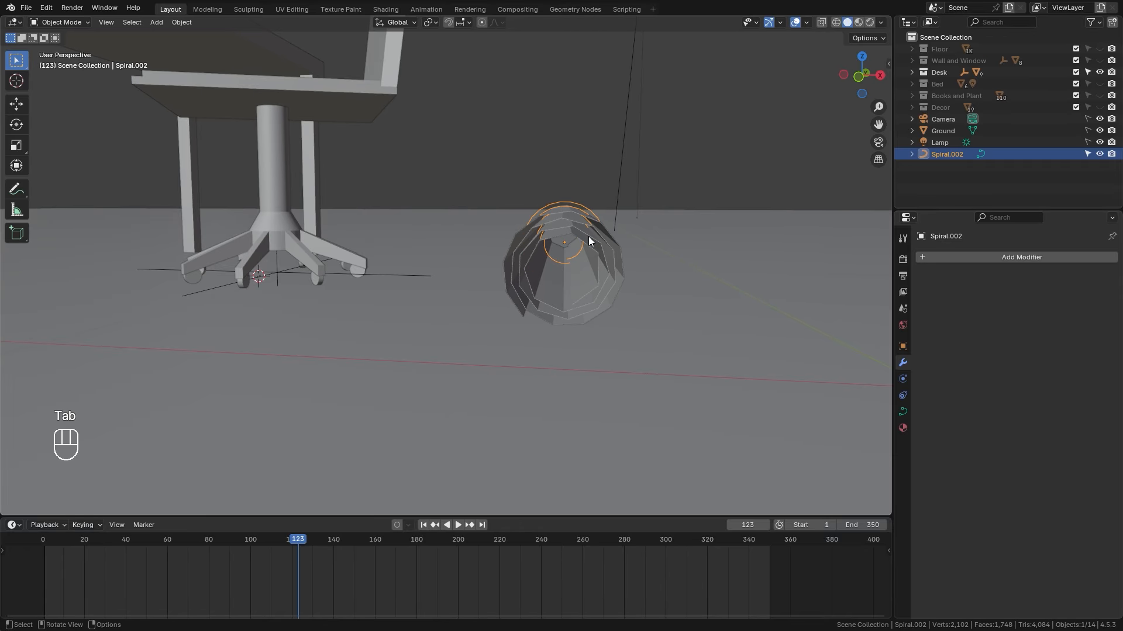
# - Move the rug about 1.1 m along X so it rolls up around the spiral
pyautogui.click(589, 236)
pyautogui.keyDown('shift'); pyautogui.moveTo(610, 227); pyautogui.dragTo(485, 273, button='middle'); pyautogui.keyUp('shift')
pyautogui.press('g')
pyautogui.press('x')
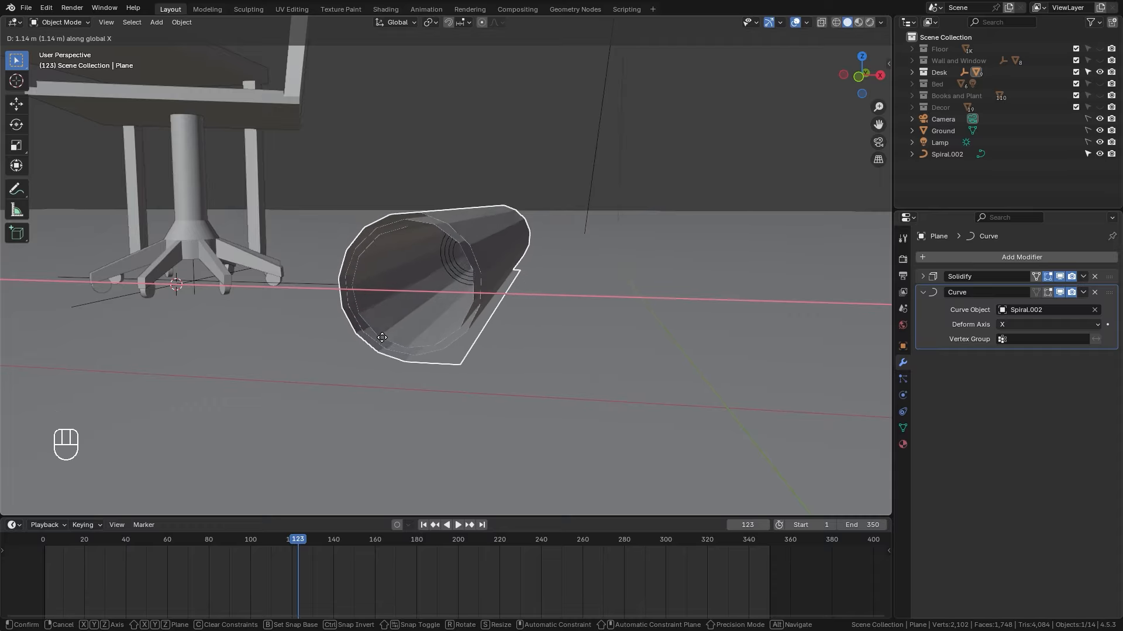
pyautogui.click(351, 336)
# - Try moving the spiral along X to test the rug rolling and unrolling
pyautogui.keyDown('shift'); pyautogui.moveTo(336, 325); pyautogui.dragTo(536, 320, button='middle'); pyautogui.keyUp('shift')
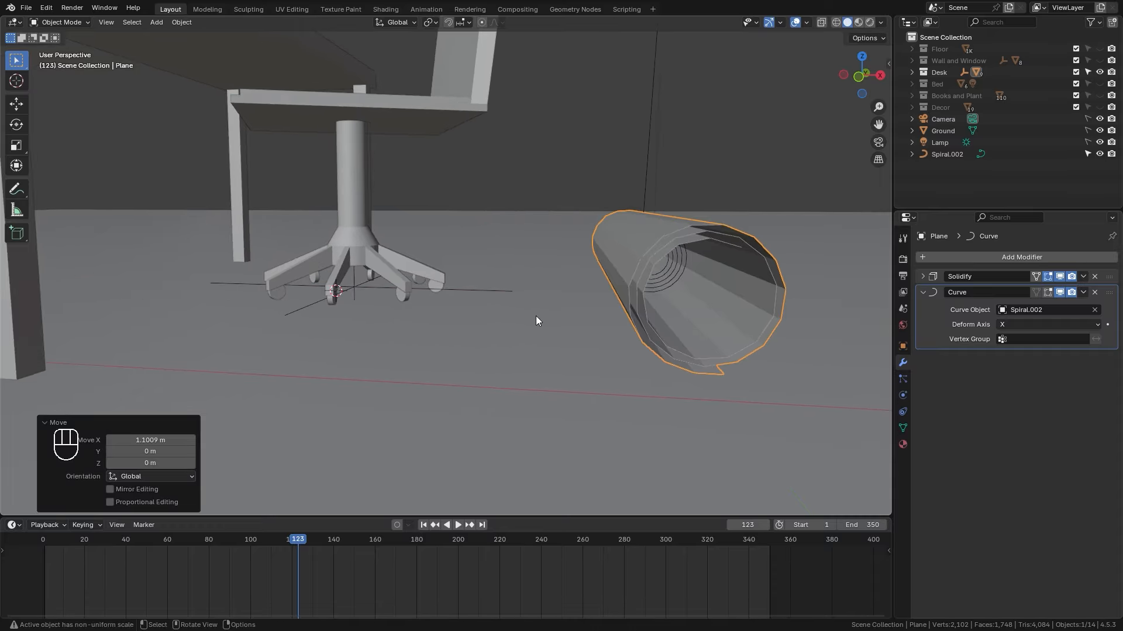
pyautogui.click(672, 272)
pyautogui.scroll(-3, 672, 274)
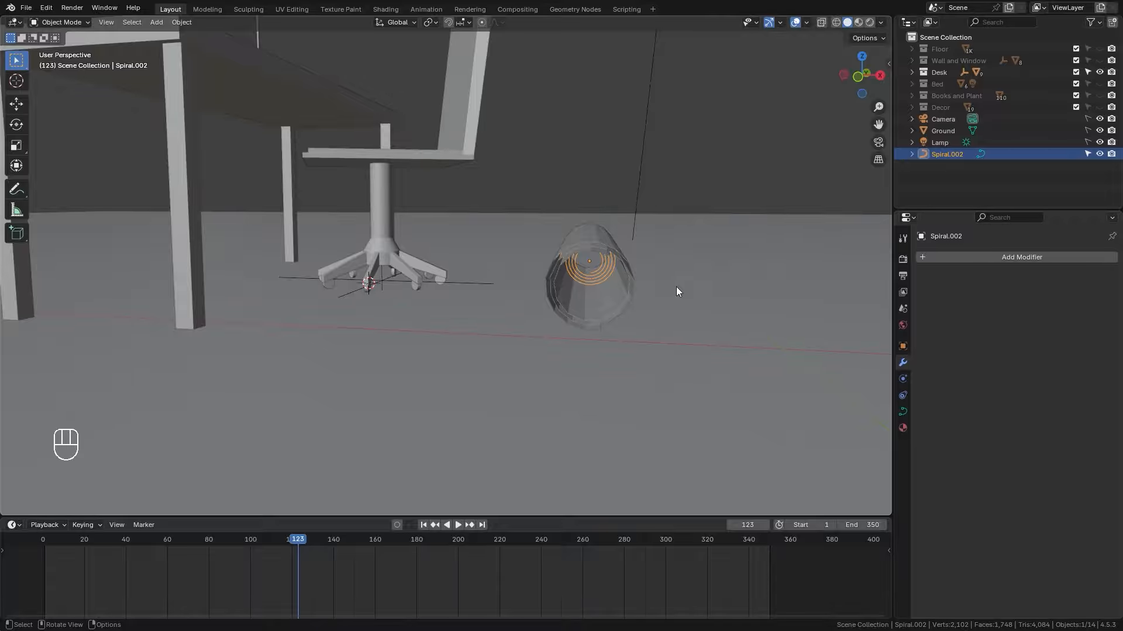
pyautogui.press('g')
pyautogui.press('x')
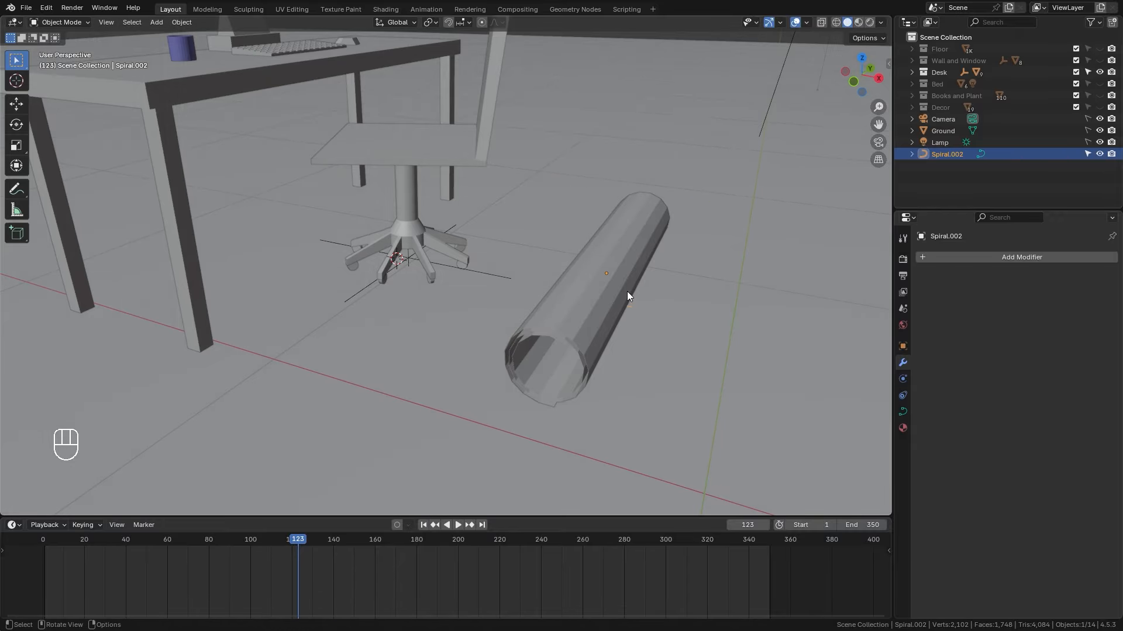
# - Try scaling the rolled rug on its own
pyautogui.click(620, 298)
pyautogui.press('s')
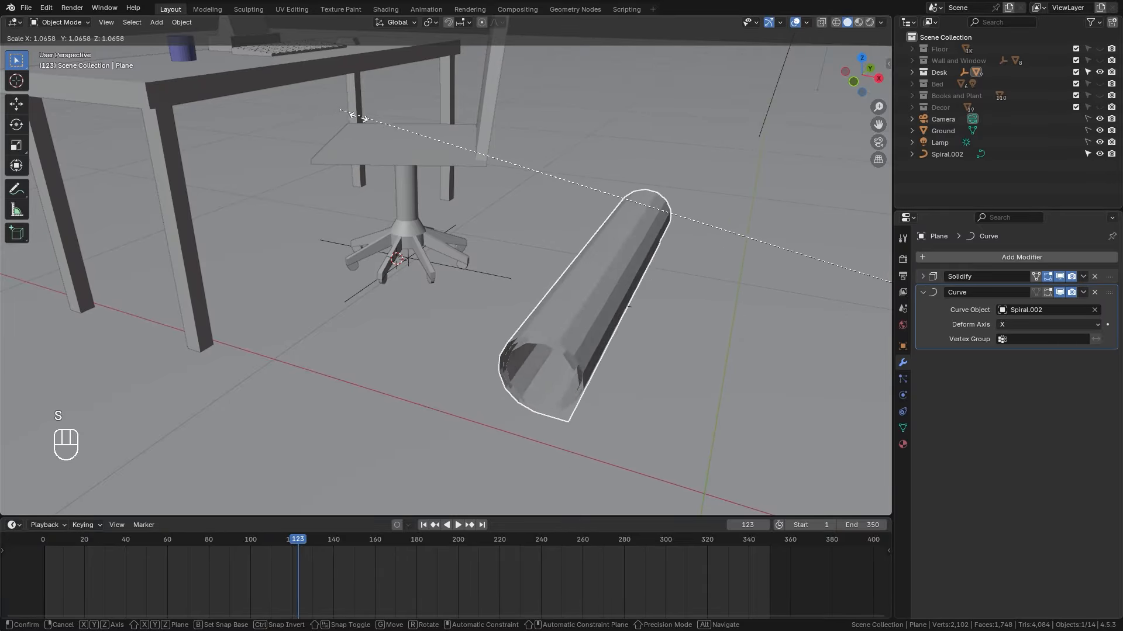
pyautogui.click(478, 201)
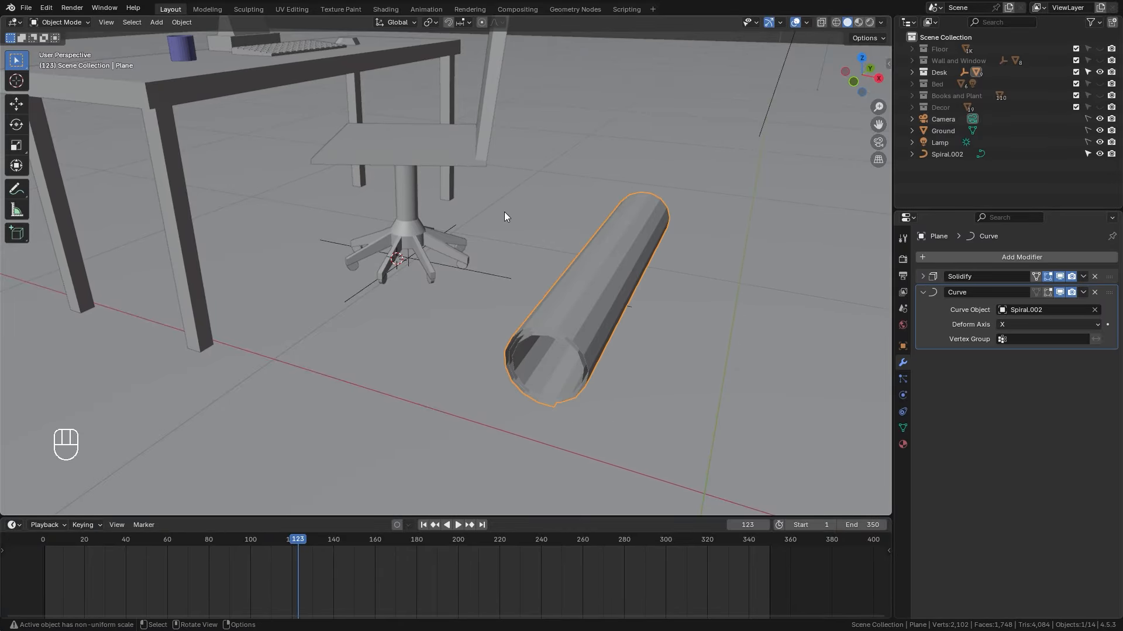
# - Snap the 3D cursor to the spiral's origin
pyautogui.moveTo(504, 212); pyautogui.dragTo(525, 251, button='middle')
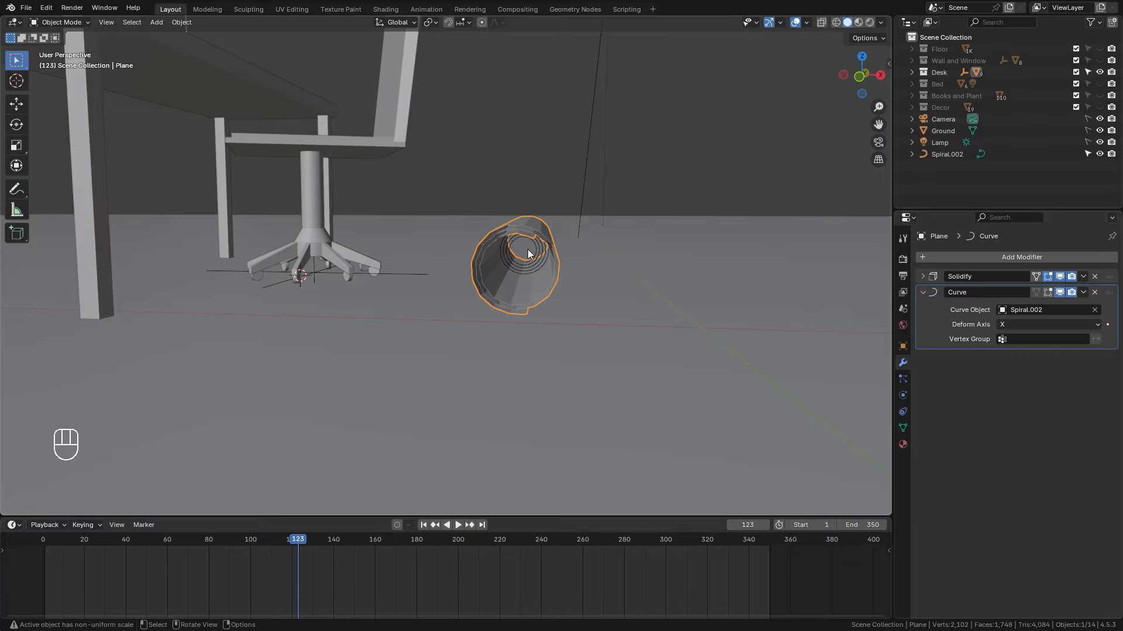
pyautogui.click(534, 252)
pyautogui.moveTo(551, 245); pyautogui.dragTo(548, 252, button='middle')
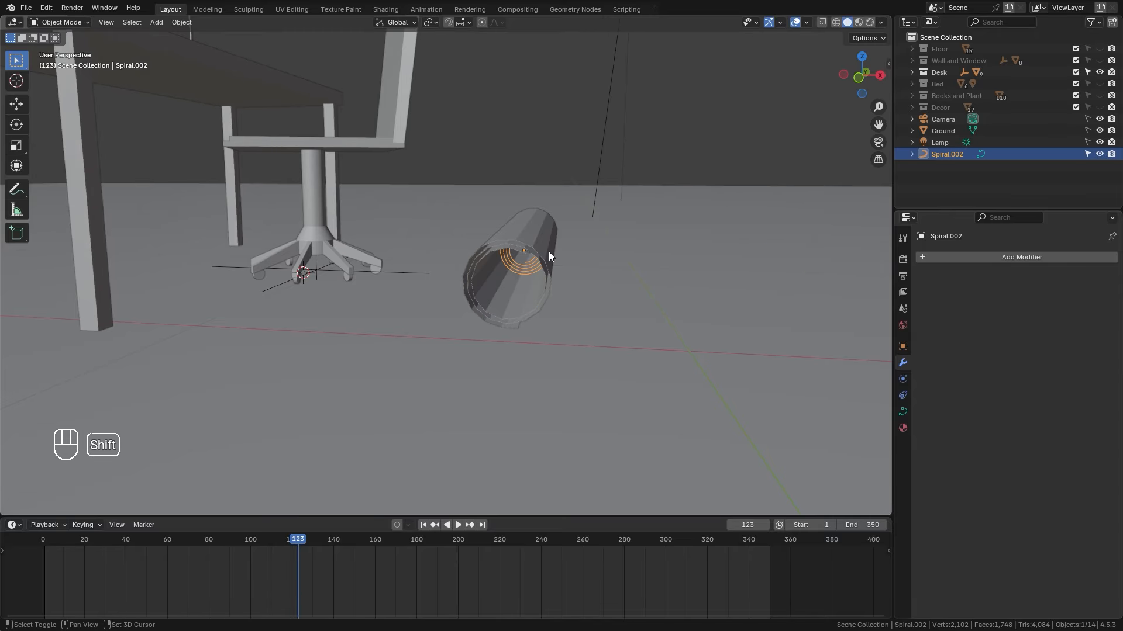
pyautogui.hotkey('shift', 's')
pyautogui.click(555, 317)
pyautogui.moveTo(555, 317); pyautogui.dragTo(496, 245, button='middle')
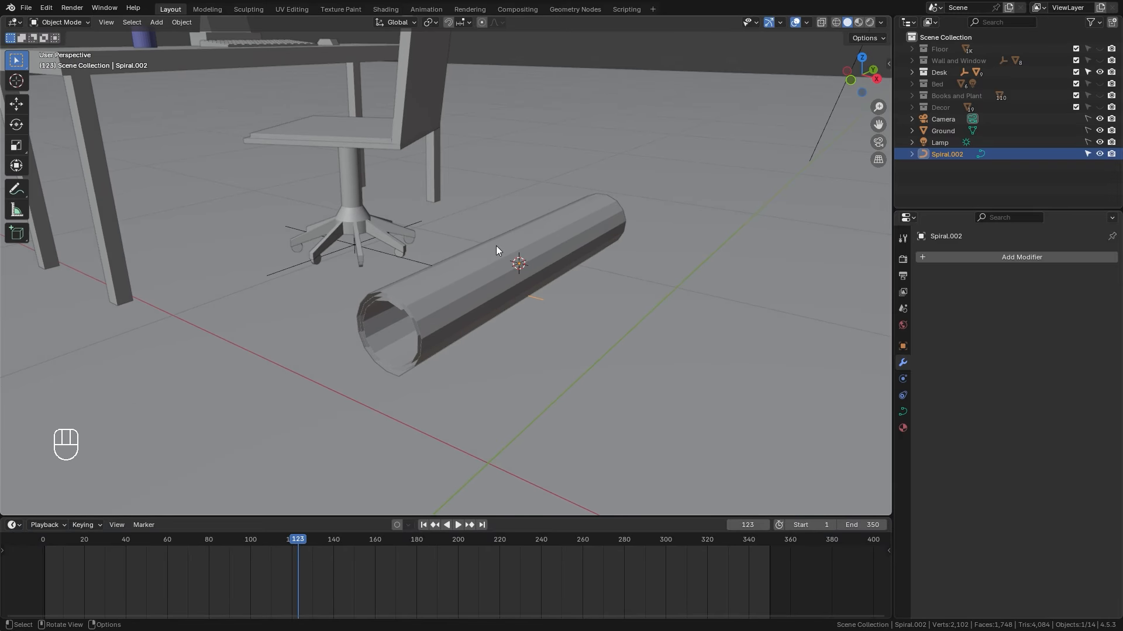
# - Add a Plain Axes empty at the spiral's origin and scale it to about 0.63
pyautogui.hotkey('shift', 'a')
pyautogui.moveTo(496, 246)
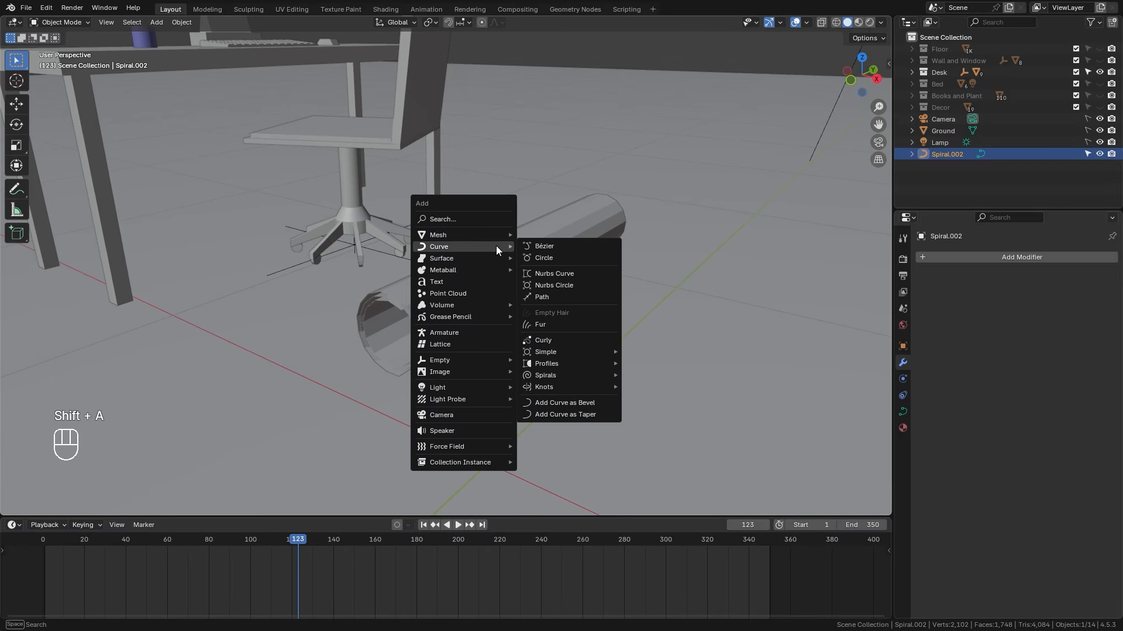
pyautogui.moveTo(449, 360)
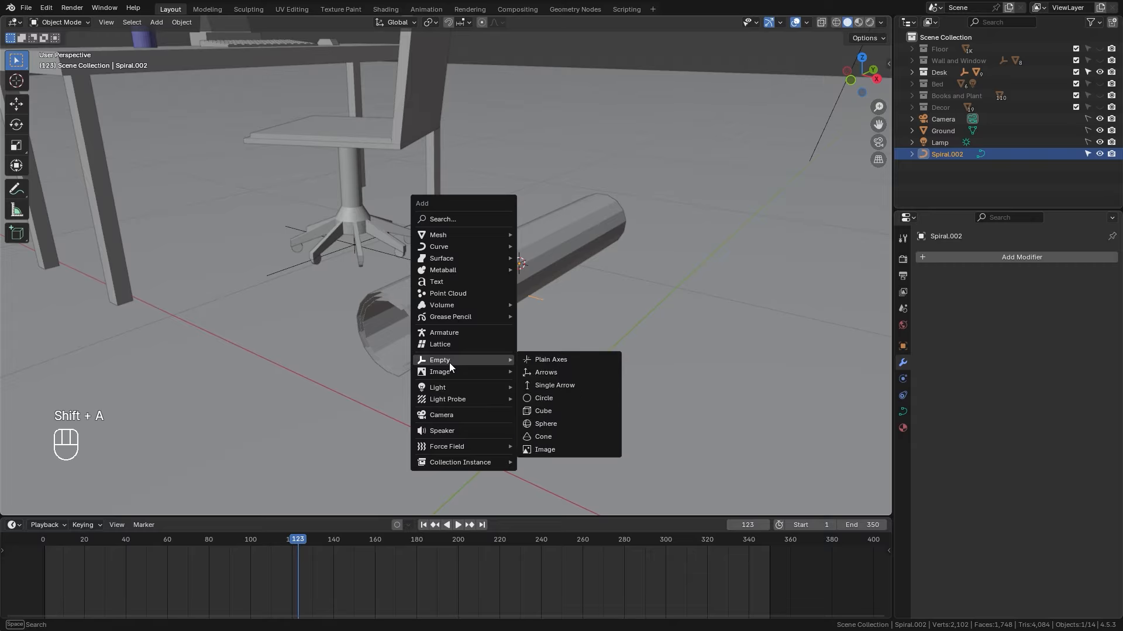
pyautogui.click(556, 360)
pyautogui.moveTo(498, 248); pyautogui.dragTo(522, 239, button='middle')
pyautogui.press('s')
pyautogui.click(686, 248)
pyautogui.moveTo(686, 248); pyautogui.dragTo(562, 227, button='middle')
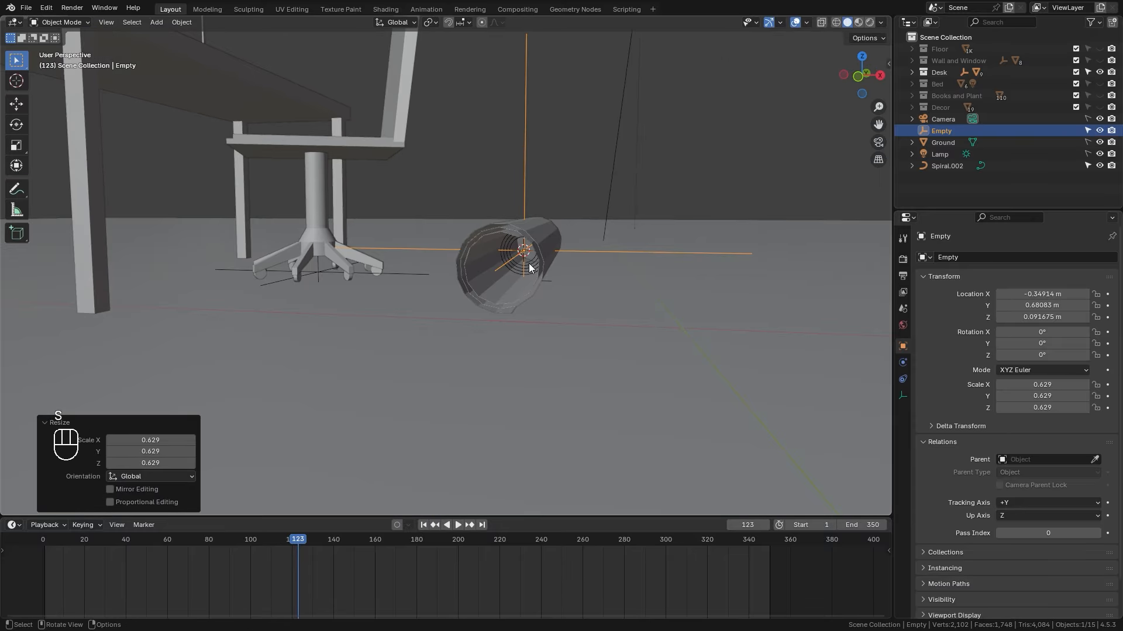
# - Parent the spiral and the rug to the new empty with the Object option
pyautogui.click(531, 269)
pyautogui.keyDown('shift'); pyautogui.click(545, 227); pyautogui.keyUp('shift')
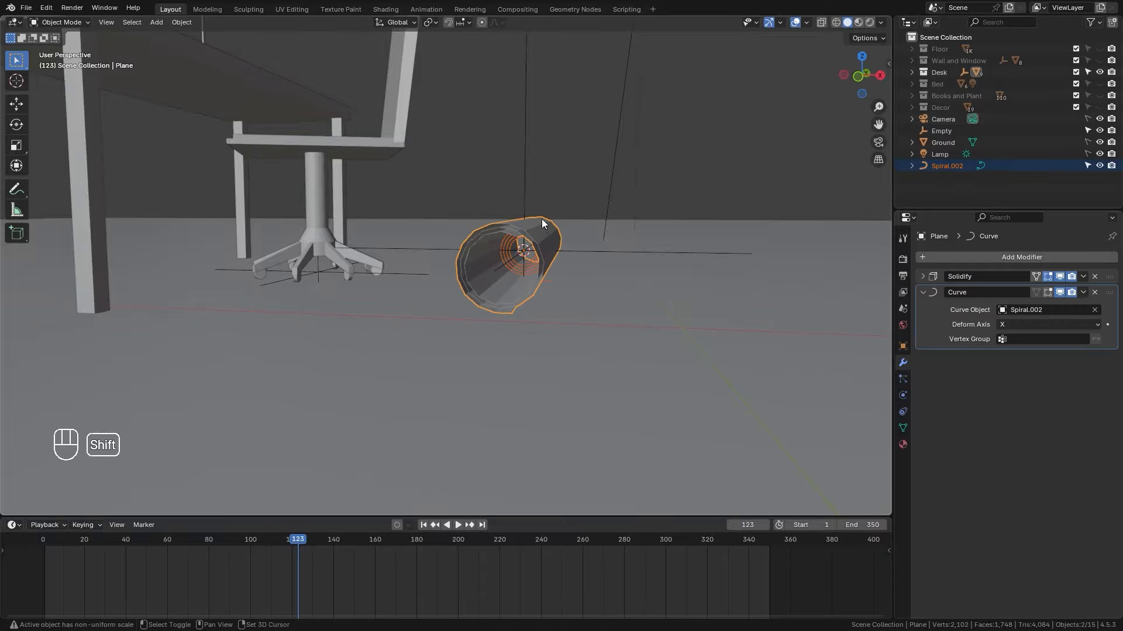
pyautogui.keyDown('shift'); pyautogui.click(525, 153); pyautogui.keyUp('shift')
pyautogui.hotkey('ctrl', 'p')
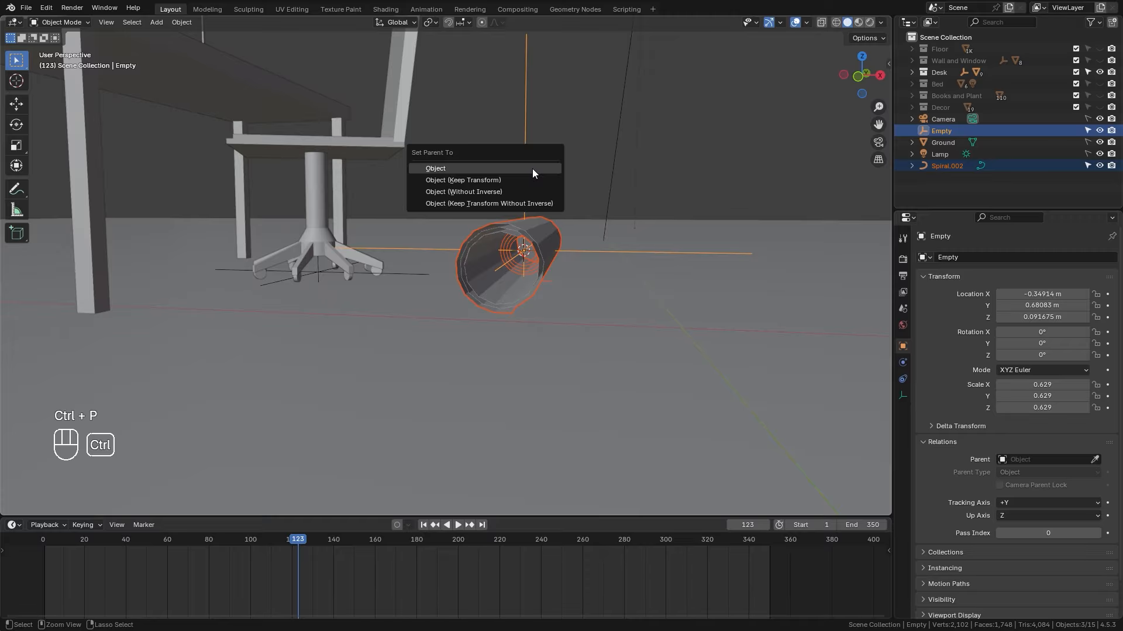
pyautogui.click(437, 170)
# - Try scaling the empty down to test that the rug and spiral shrink with it
pyautogui.click(525, 138)
pyautogui.press('s')
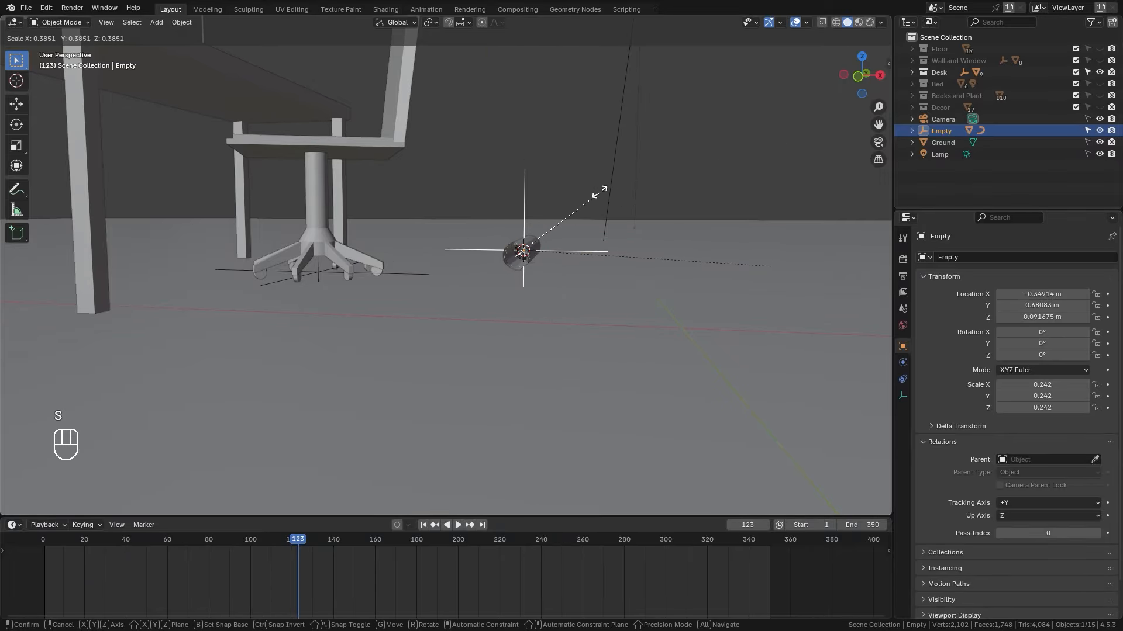
pyautogui.rightClick(767, 222)
# - Keyframe the rug empty's scale at 0 on frame 80, 1.05 on frame 95 and 1 on frame 100
pyautogui.moveTo(682, 211); pyautogui.dragTo(554, 228, button='middle')
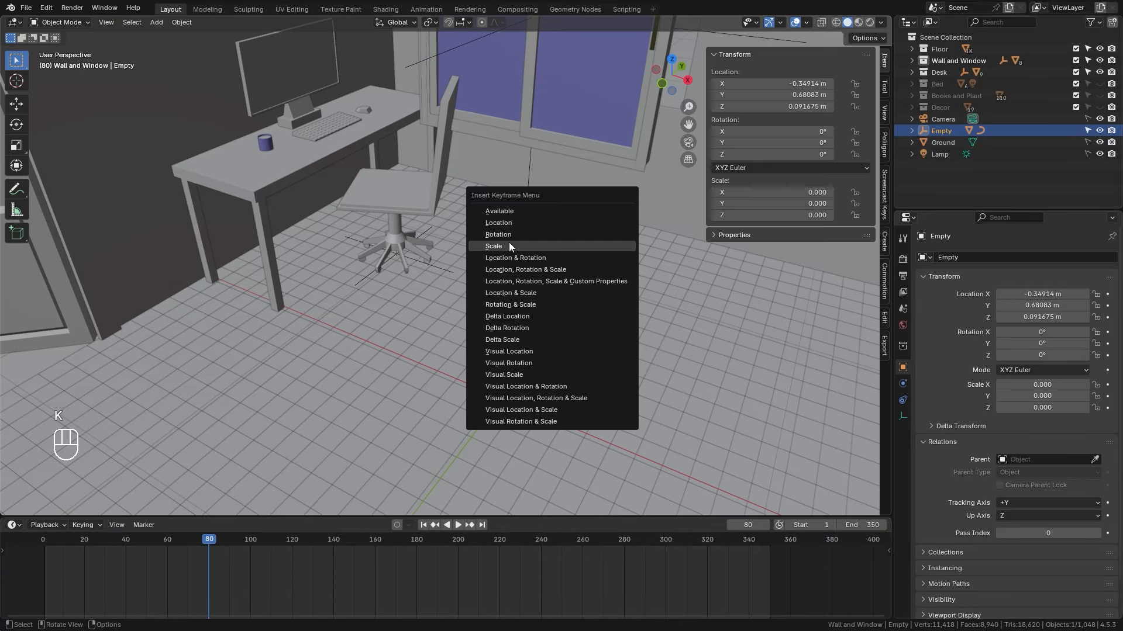
pyautogui.click(503, 248)
pyautogui.click(240, 544)
pyautogui.moveTo(805, 193); pyautogui.dragTo(805, 215)
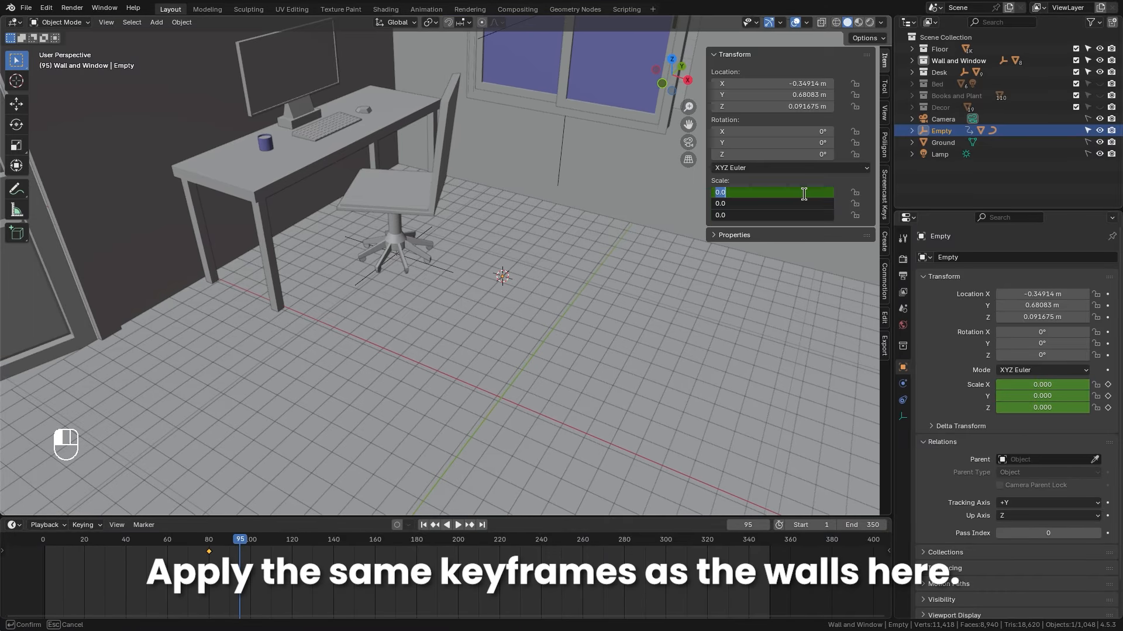
pyautogui.write('1.05')
pyautogui.press('Return')
pyautogui.press('j')
pyautogui.press('k')
pyautogui.click(590, 291)
pyautogui.click(250, 544)
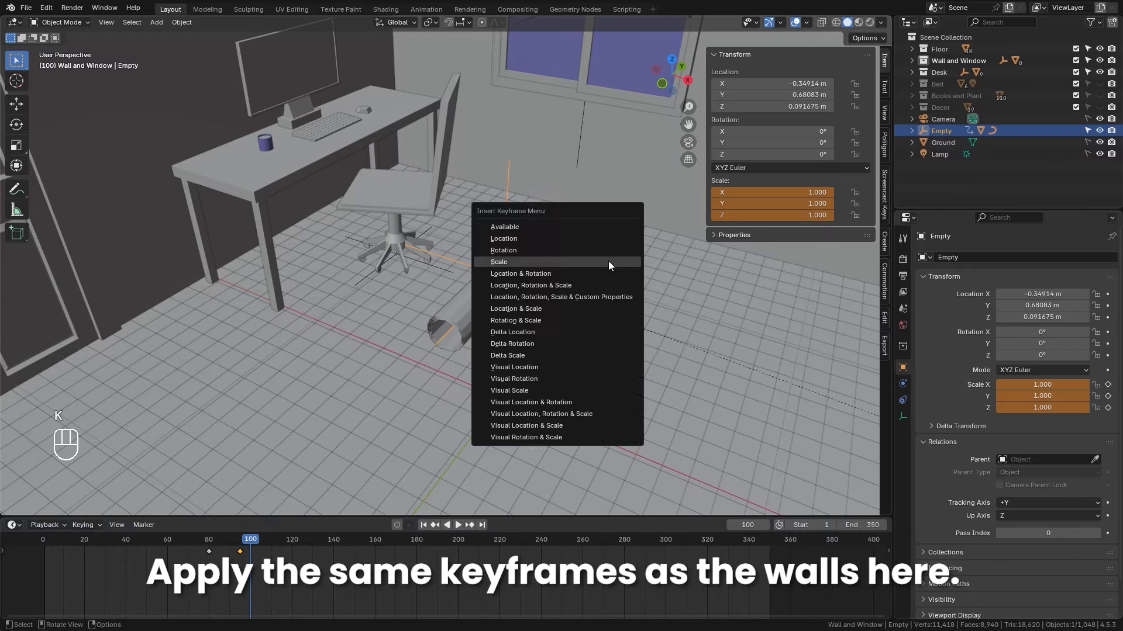
pyautogui.click(608, 261)
# - Move the spiral toward the desk so the rug unrolls across the floor
pyautogui.press('g')
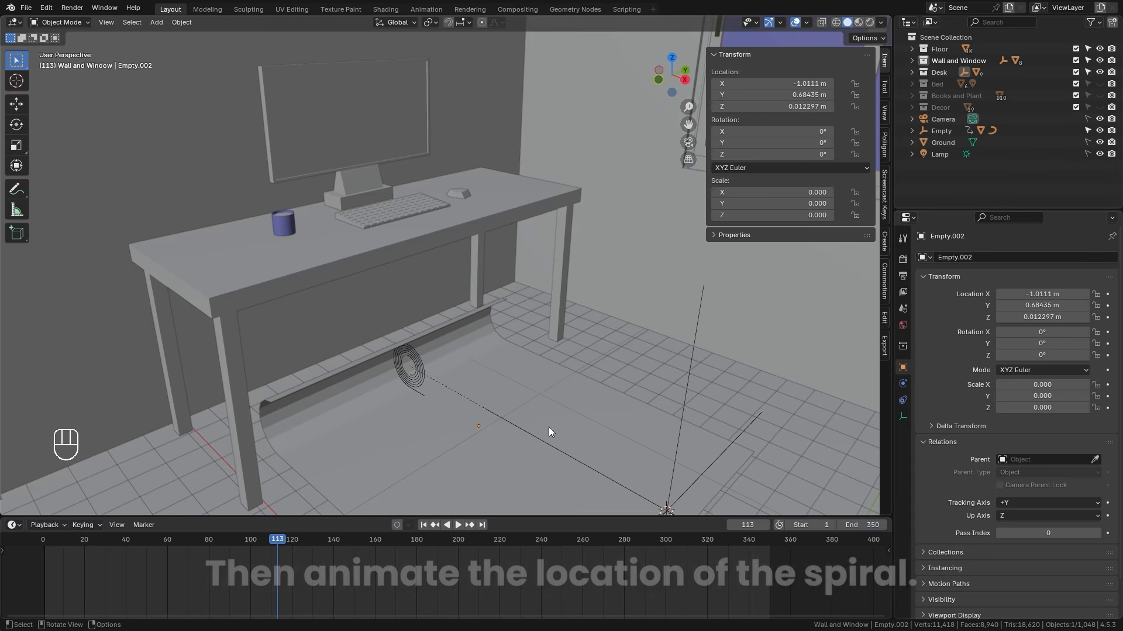
# - Keyframe the chair empty's scale at 0 on frame 113, 1.05 on frame 130 and 1 on frame 135
pyautogui.press('k')
pyautogui.click(547, 346)
pyautogui.moveTo(283, 543); pyautogui.dragTo(313, 544)
pyautogui.moveTo(805, 191); pyautogui.dragTo(806, 215)
pyautogui.write('1.05')
pyautogui.press('Return')
pyautogui.press('k')
pyautogui.click(601, 226)
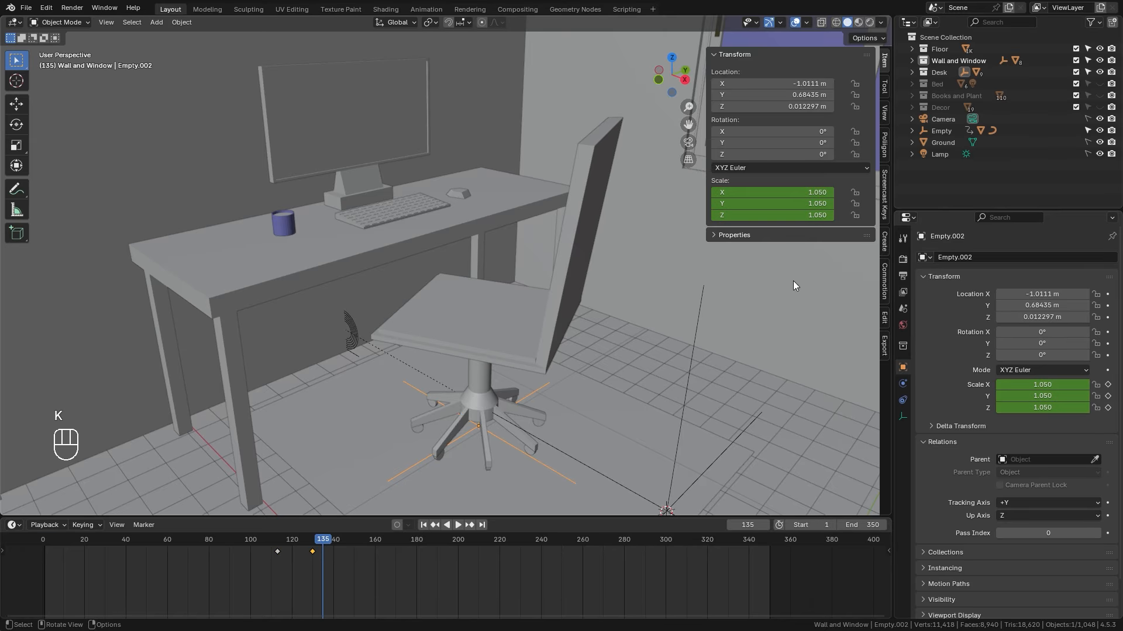
pyautogui.press('k')
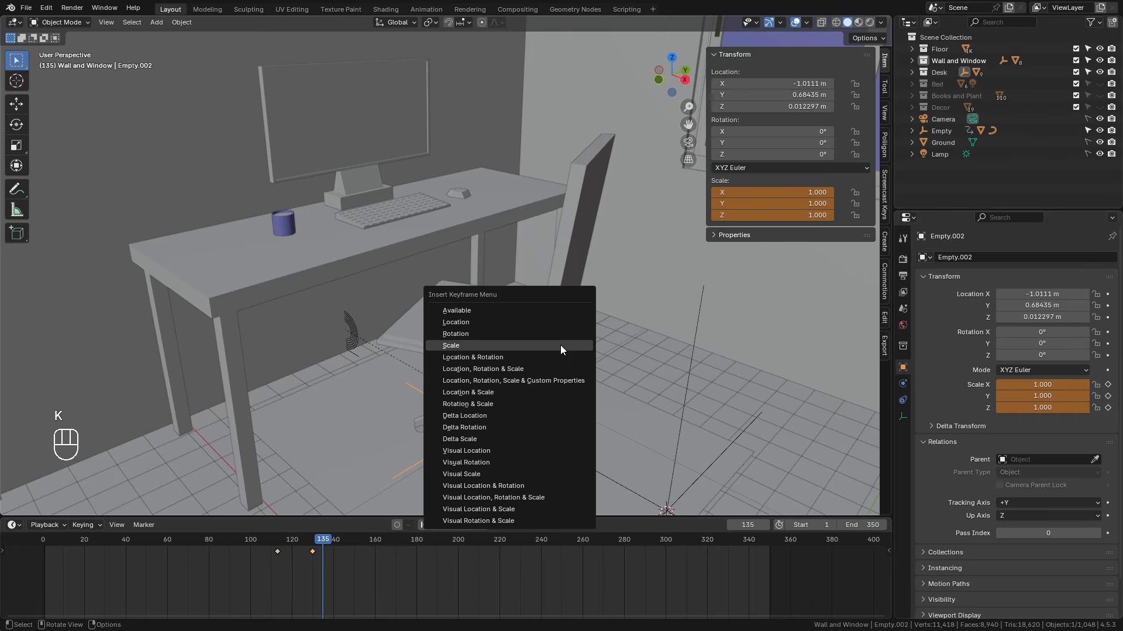
pyautogui.click(560, 345)
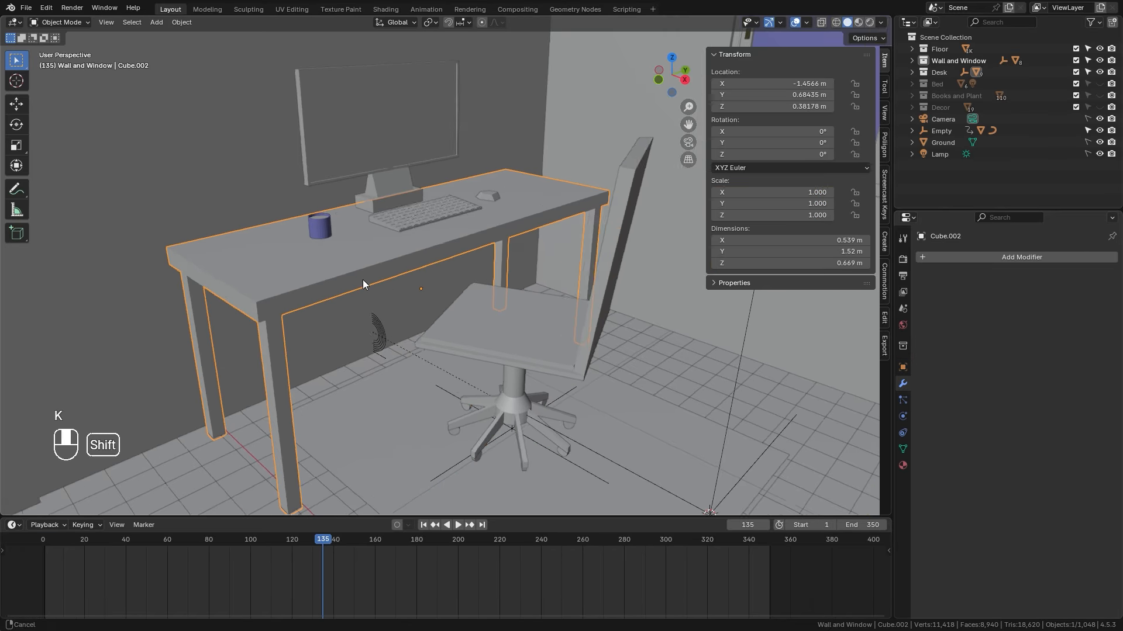
# - Link the chair empty's animation data to the desk and scrub through the frames to check its scaling
pyautogui.keyDown('shift'); pyautogui.click(534, 334); pyautogui.keyUp('shift')
pyautogui.click(504, 431)
pyautogui.keyDown('shift'); pyautogui.click(350, 260); pyautogui.keyUp('shift')
pyautogui.keyDown('shift'); pyautogui.click(504, 431); pyautogui.keyUp('shift')
pyautogui.hotkey('ctrl', 'l')
pyautogui.click(516, 399)
pyautogui.moveTo(292, 543); pyautogui.dragTo(316, 553)
# - Select the monitor, keyboard, mouse and cup, raise them high above the room and keyframe their location on frame 135
pyautogui.keyDown('shift'); pyautogui.moveTo(421, 304); pyautogui.dragTo(444, 337, button='middle'); pyautogui.keyUp('shift')
pyautogui.click(447, 254)
pyautogui.keyDown('shift'); pyautogui.click(351, 264); pyautogui.keyUp('shift')
pyautogui.keyDown('shift'); pyautogui.click(403, 169); pyautogui.keyUp('shift')
pyautogui.keyDown('shift'); pyautogui.click(509, 244); pyautogui.keyUp('shift')
pyautogui.moveTo(316, 543)
pyautogui.mouseDown()
pyautogui.moveTo(283, 543)
pyautogui.moveTo(323, 543)
pyautogui.mouseUp()
pyautogui.click(518, 137)
pyautogui.press('k')
pyautogui.click(450, 126)
pyautogui.hotkey('ctrl', 'z')
pyautogui.press('k')
pyautogui.click(446, 114)
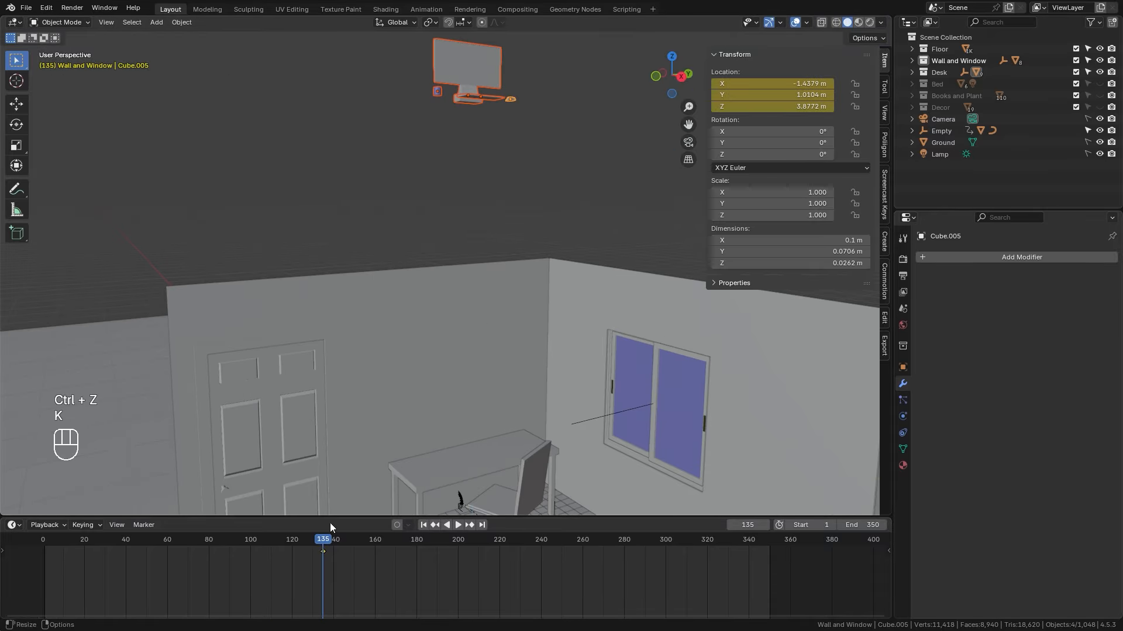
# - On frame 150, lower the desk items along Z onto the desktop and keyframe their location
pyautogui.moveTo(352, 545); pyautogui.dragTo(354, 545)
pyautogui.keyDown('shift'); pyautogui.moveTo(468, 351); pyautogui.dragTo(485, 140, button='middle'); pyautogui.keyUp('shift')
pyautogui.press('g')
pyautogui.press('z')
pyautogui.click(496, 385)
pyautogui.scroll(8, 495, 350)
pyautogui.press('g')
pyautogui.press('z')
pyautogui.click(482, 310)
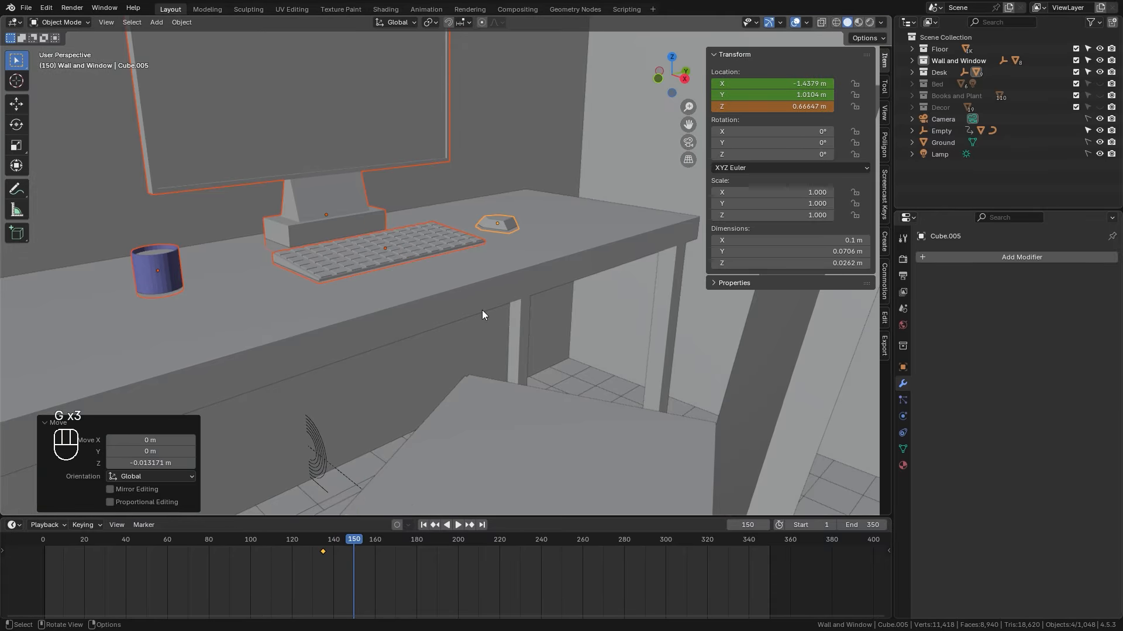
pyautogui.press('k')
pyautogui.click(342, 331)
# - Shift the desk items' location keyframes individually in time so the items land on the desk one after another
pyautogui.press('g')
pyautogui.press('g')
pyautogui.click(401, 557)
pyautogui.click(389, 248)
pyautogui.press('g')
pyautogui.click(394, 559)
pyautogui.click(472, 302)
pyautogui.press('g')
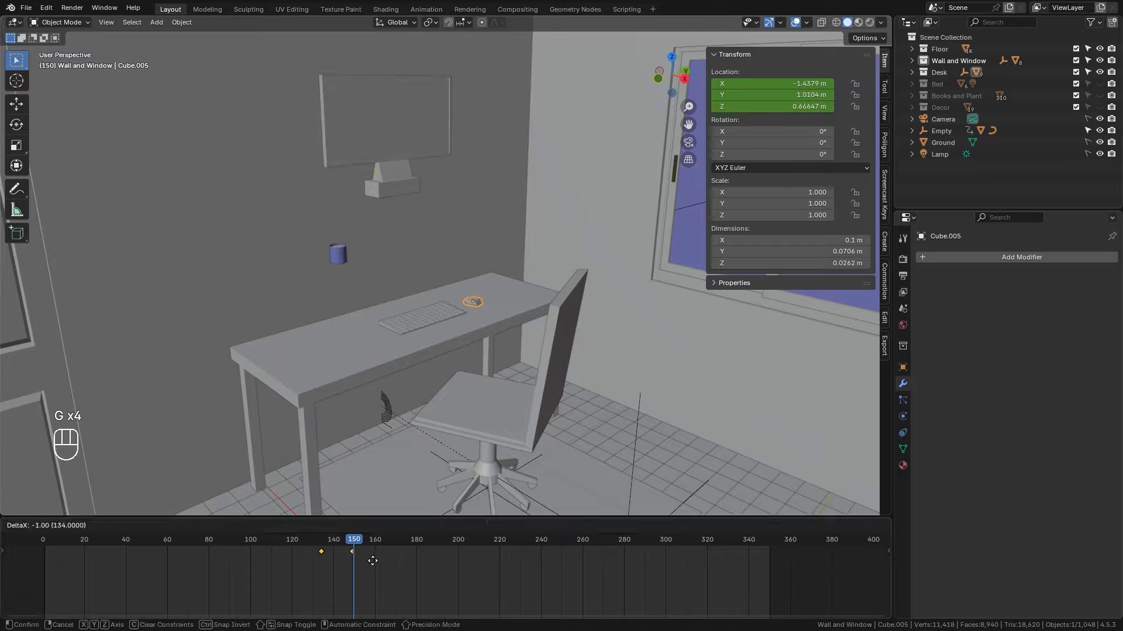
# - Play the animation from the first frame to review the room assembly and the falling desk items
pyautogui.press('space')
pyautogui.press('space')
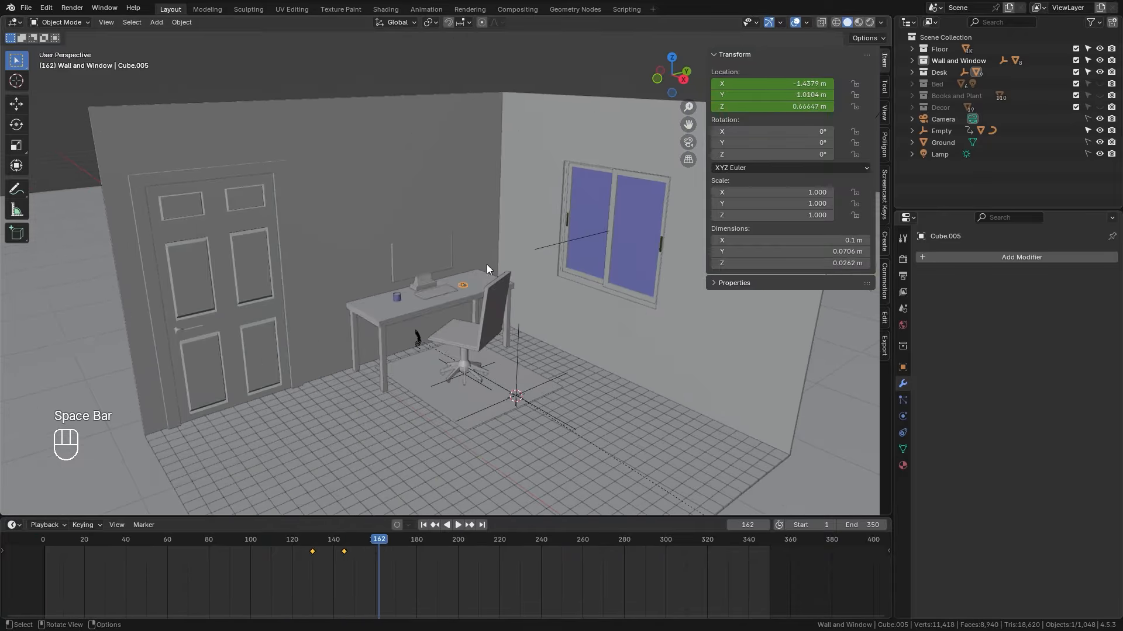
pyautogui.hotkey('shift', 'Left')
pyautogui.press('space')
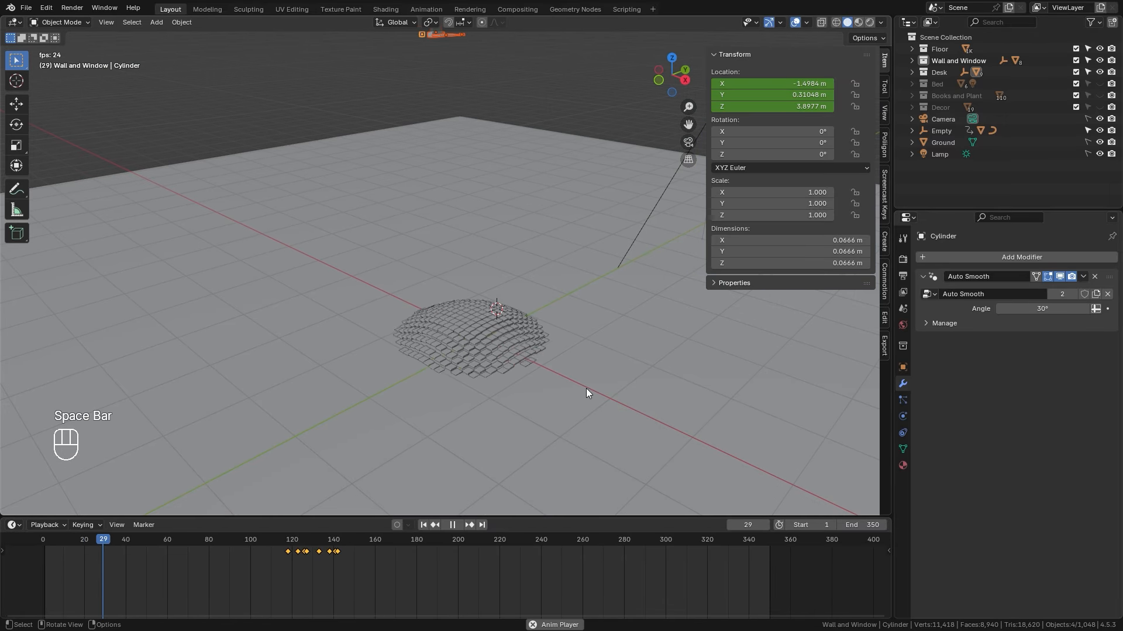
pyautogui.scroll(1, 617, 373)
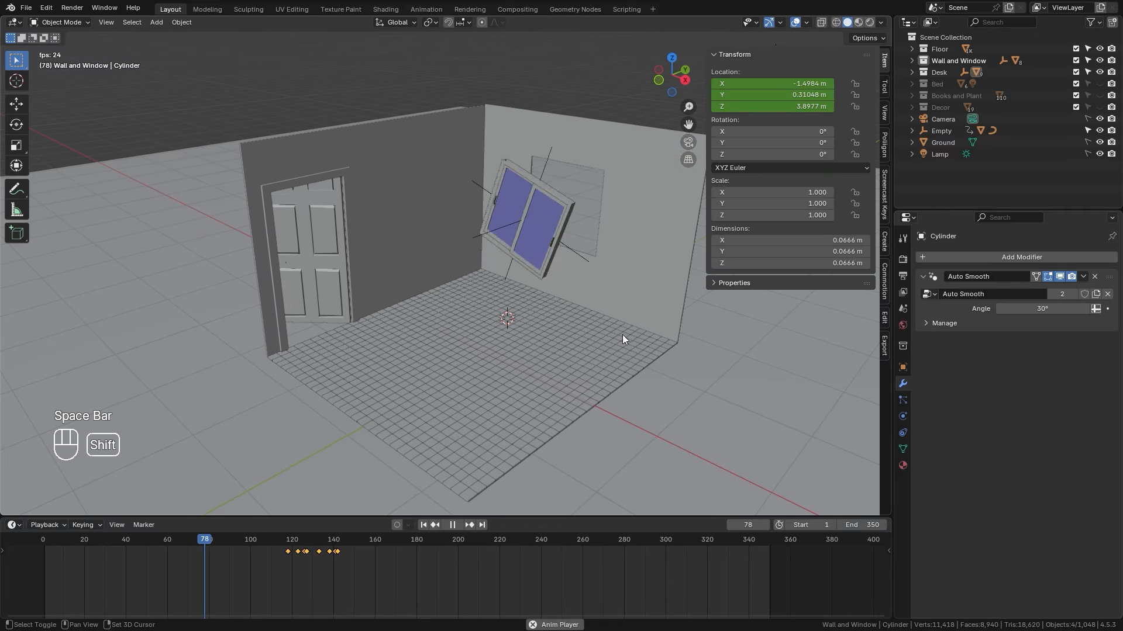
pyautogui.keyDown('shift'); pyautogui.moveTo(606, 305); pyautogui.dragTo(587, 328, button='middle'); pyautogui.keyUp('shift')
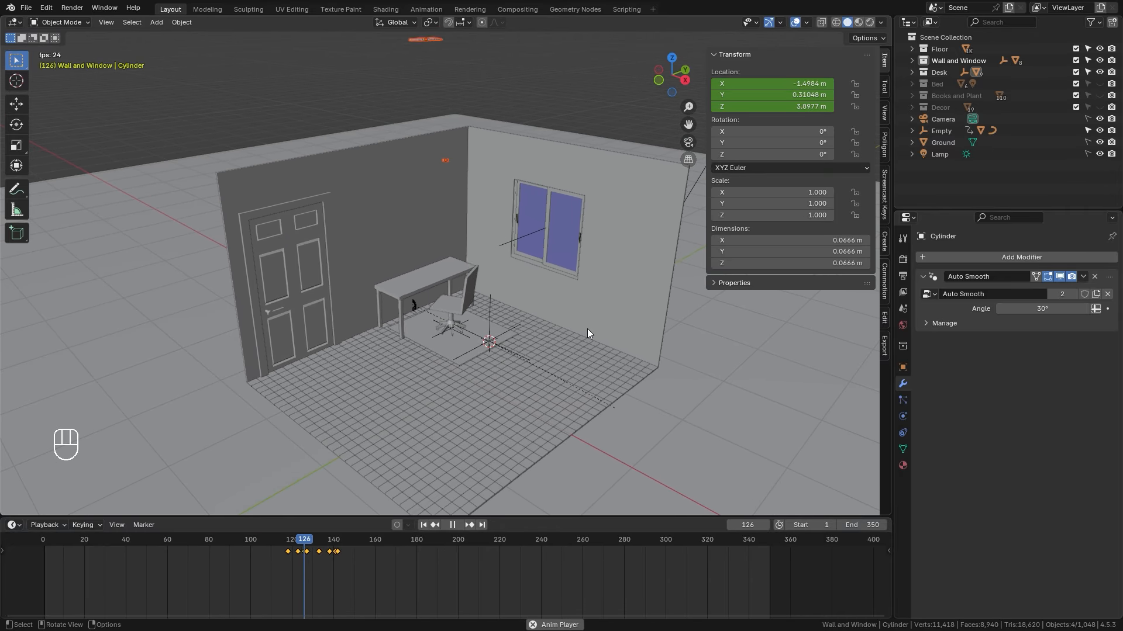
pyautogui.press('space')
pyautogui.moveTo(563, 323); pyautogui.dragTo(540, 319, button='middle')
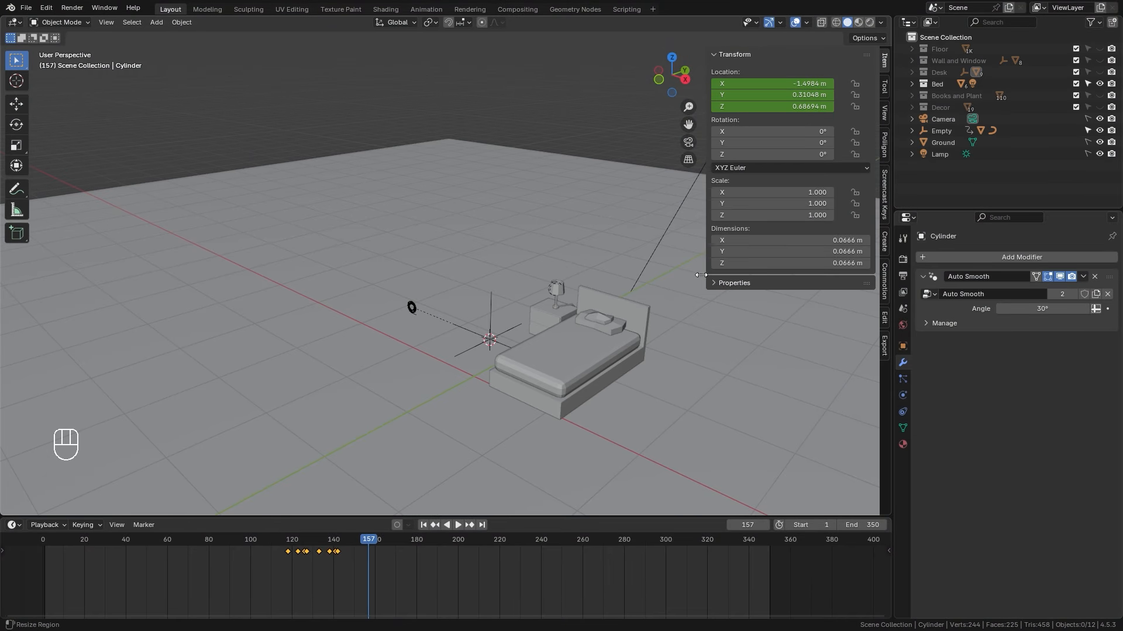
# - Play back the scale-in animation of the bed parts
pyautogui.keyDown('shift'); pyautogui.moveTo(637, 369); pyautogui.dragTo(612, 338, button='middle'); pyautogui.keyUp('shift')
pyautogui.scroll(6, 538, 287)
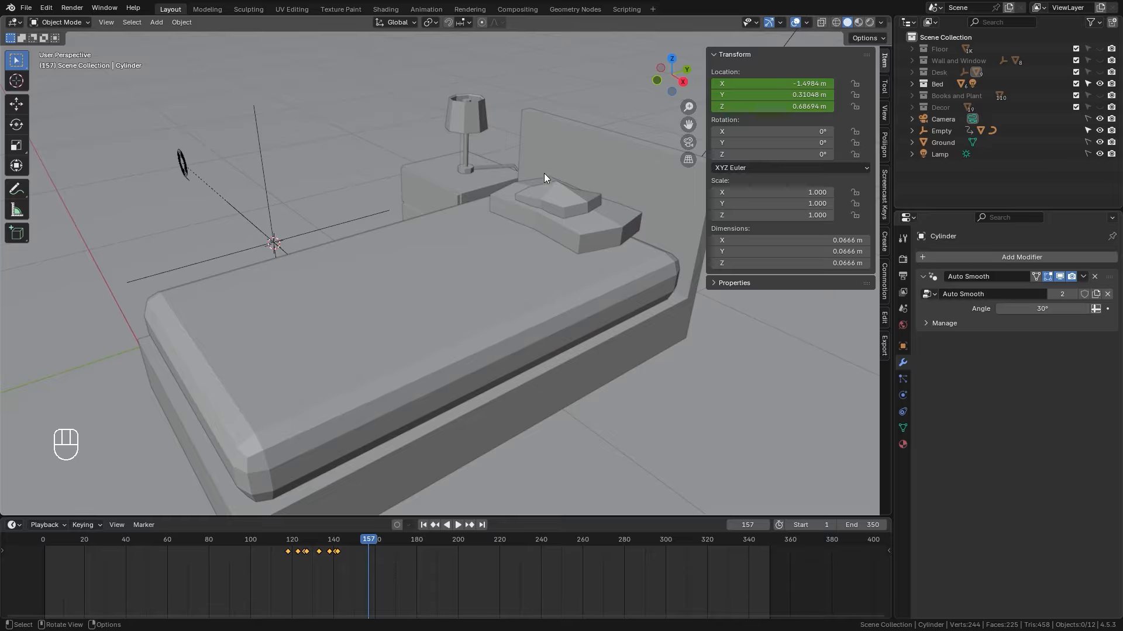
pyautogui.click(655, 200)
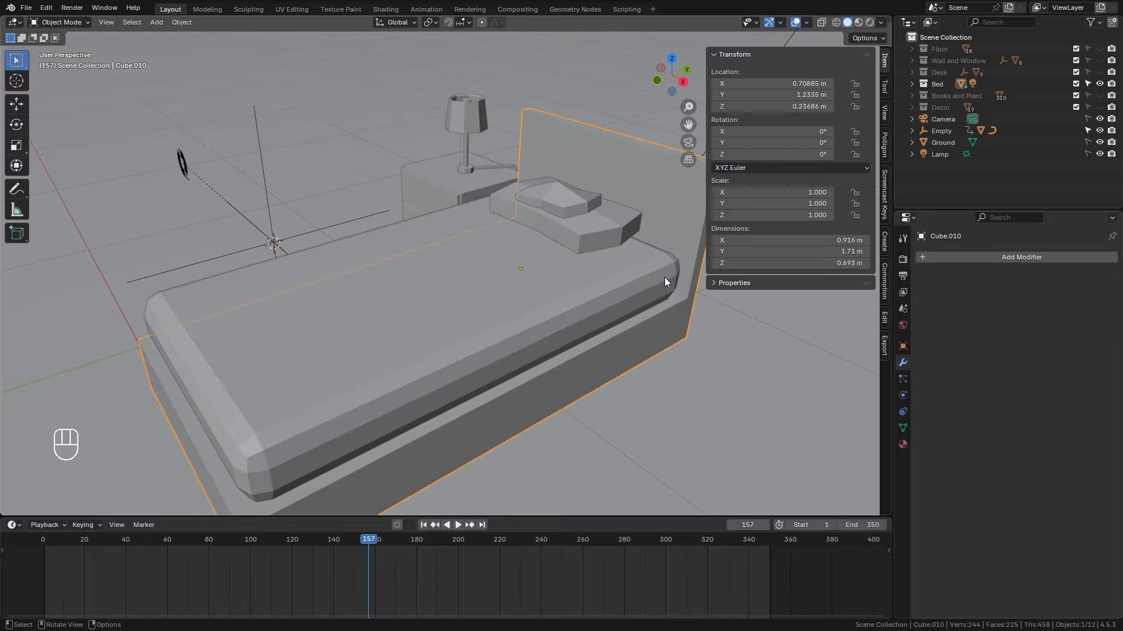
pyautogui.press('space')
pyautogui.press('space')
pyautogui.press('space')
pyautogui.click(455, 344)
pyautogui.press('space')
pyautogui.moveTo(443, 324)
pyautogui.mouseDown(button='middle')
pyautogui.moveTo(487, 315)
pyautogui.moveTo(452, 333)
pyautogui.mouseUp(button='middle')
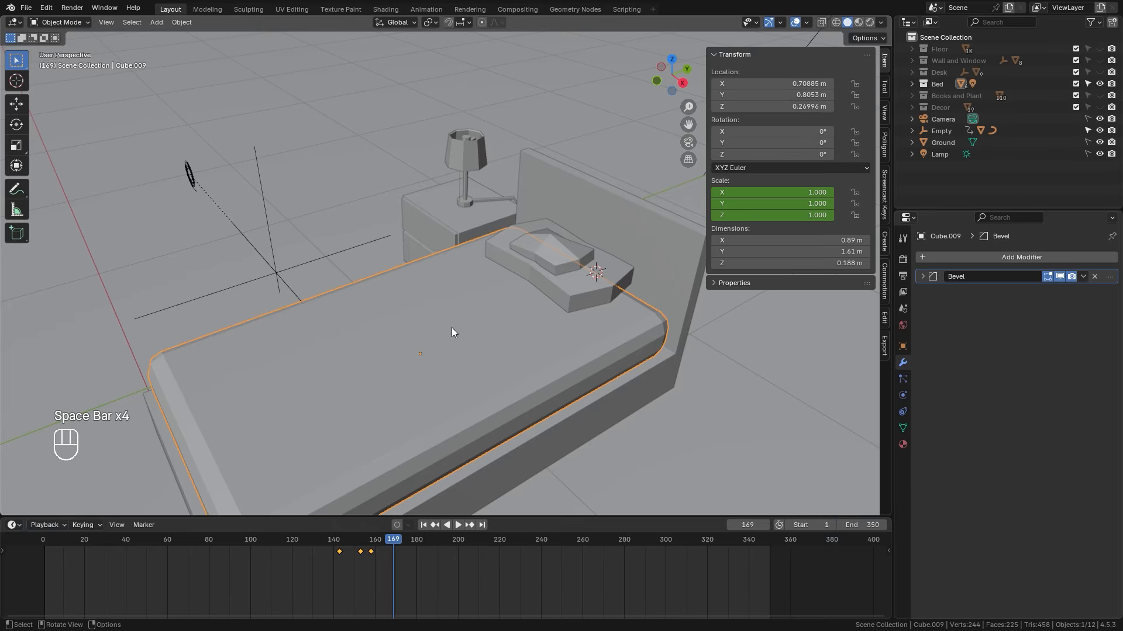
# - Add a mesh plane over the mattress and scale it uniformly to about 1.65 m square
pyautogui.hotkey('shift', 'a')
pyautogui.press('Escape')
pyautogui.scroll(-3, 430, 338)
pyautogui.hotkey('shift', 'a')
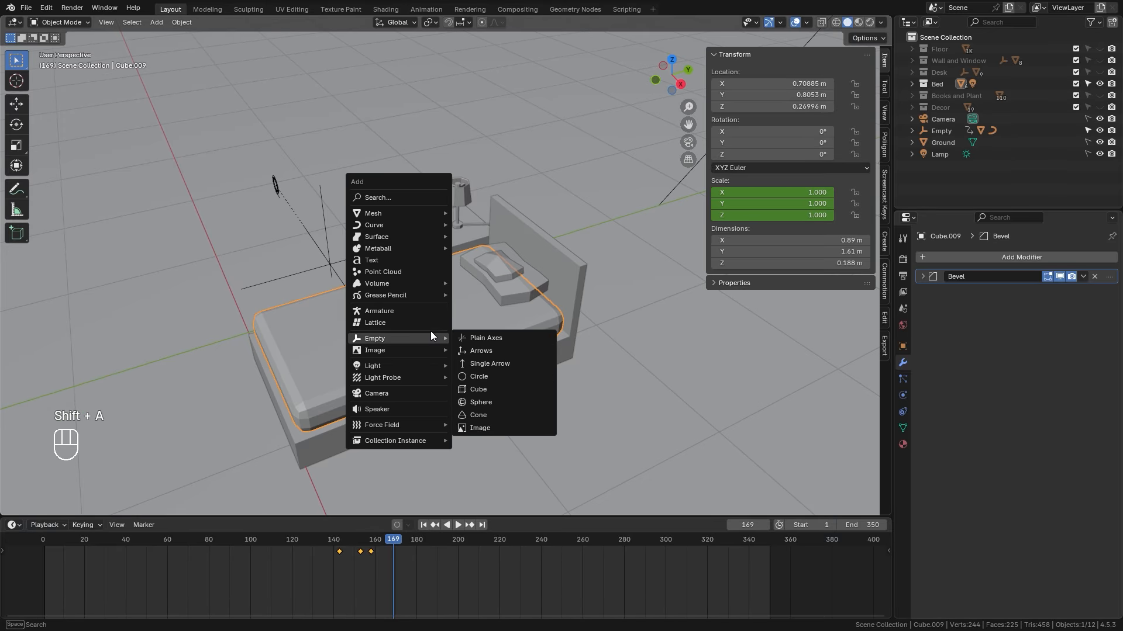
pyautogui.moveTo(386, 211)
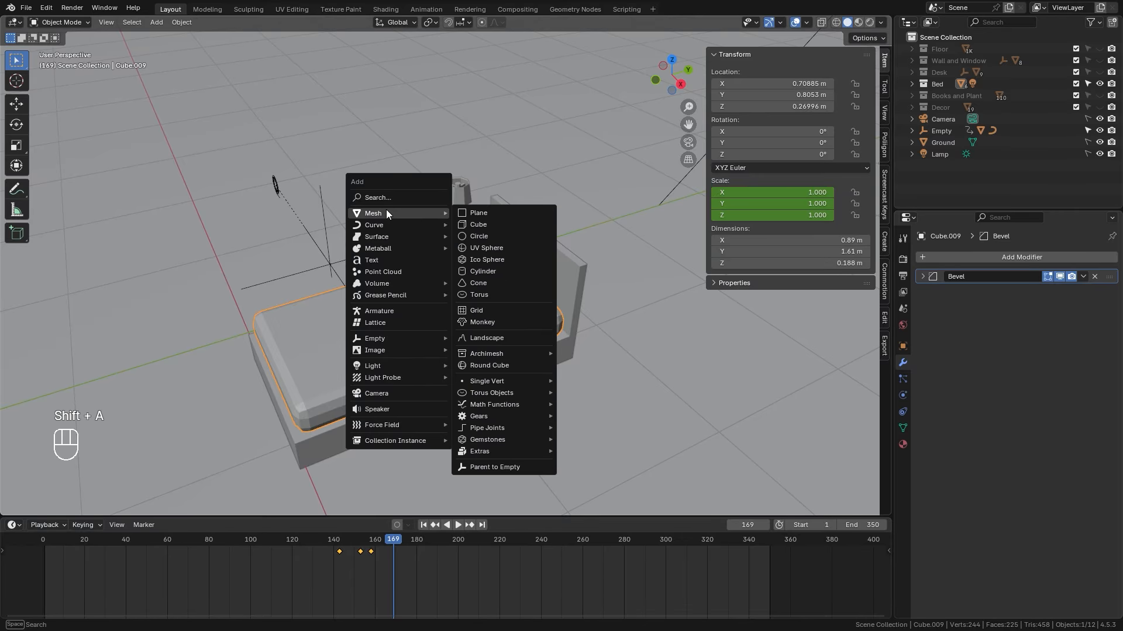
pyautogui.click(497, 214)
pyautogui.press('s')
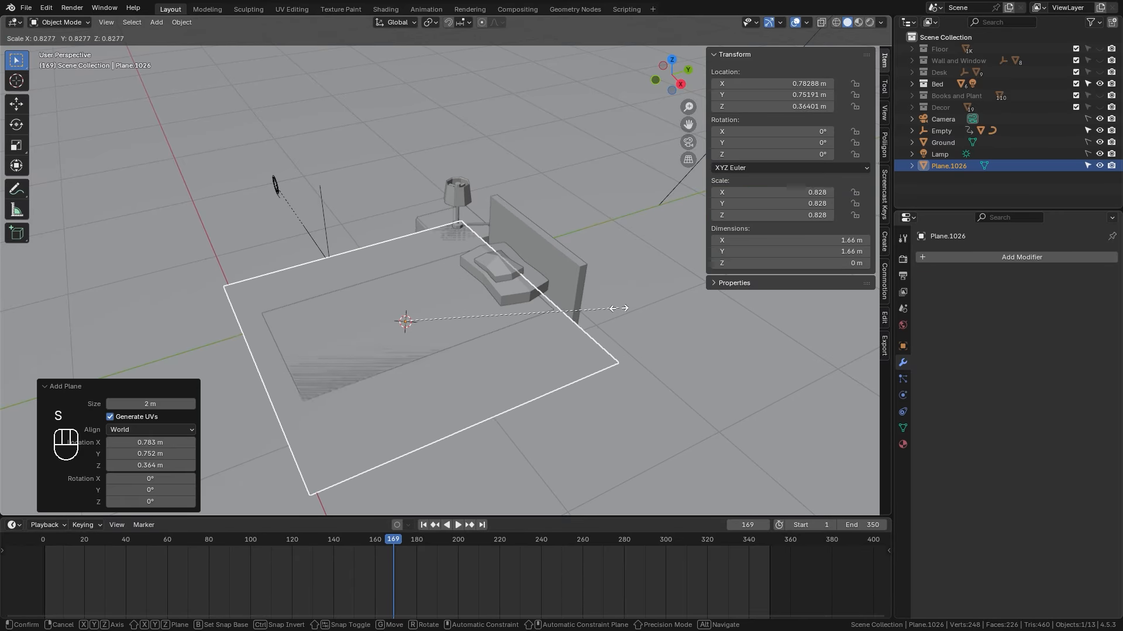
pyautogui.click(616, 309)
# - Raise the plane above the mattress and narrow it along X to about 1.34 m
pyautogui.press('g')
pyautogui.middleClick(570, 328)
pyautogui.click(568, 317)
pyautogui.moveTo(568, 317); pyautogui.dragTo(500, 285, button='middle')
pyautogui.press('s')
pyautogui.press('x')
pyautogui.click(578, 345)
# - Set the plane at a height of about 0.57 m over the bed and shift it about -0.06 m along Y
pyautogui.scroll(2, 500, 285)
pyautogui.press('g')
pyautogui.middleClick(454, 261)
pyautogui.click(434, 243)
pyautogui.moveTo(433, 242); pyautogui.dragTo(408, 211, button='middle')
pyautogui.press('g')
pyautogui.middleClick(408, 209)
pyautogui.rightClick(400, 208)
pyautogui.press('g')
pyautogui.middleClick(392, 207)
pyautogui.click(385, 207)
pyautogui.keyDown('shift'); pyautogui.moveTo(312, 216); pyautogui.dragTo(436, 221, button='middle'); pyautogui.keyUp('shift')
pyautogui.moveTo(436, 221); pyautogui.dragTo(447, 249, button='middle')
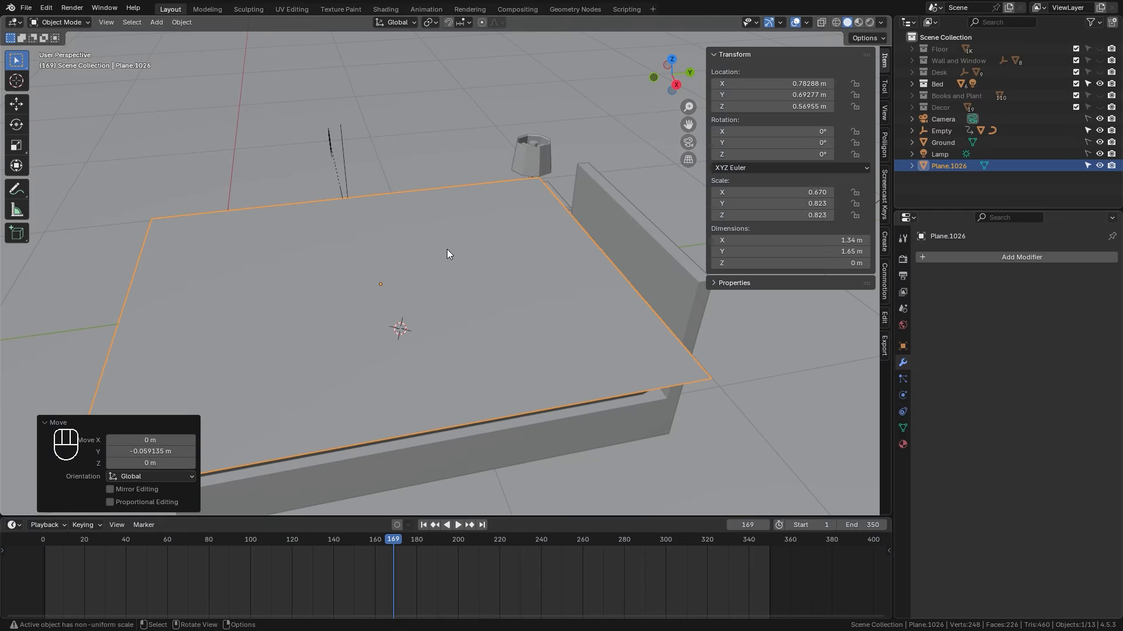
# - Enter Edit Mode on the plane and examine its four corner vertices one by one
pyautogui.press('Tab')
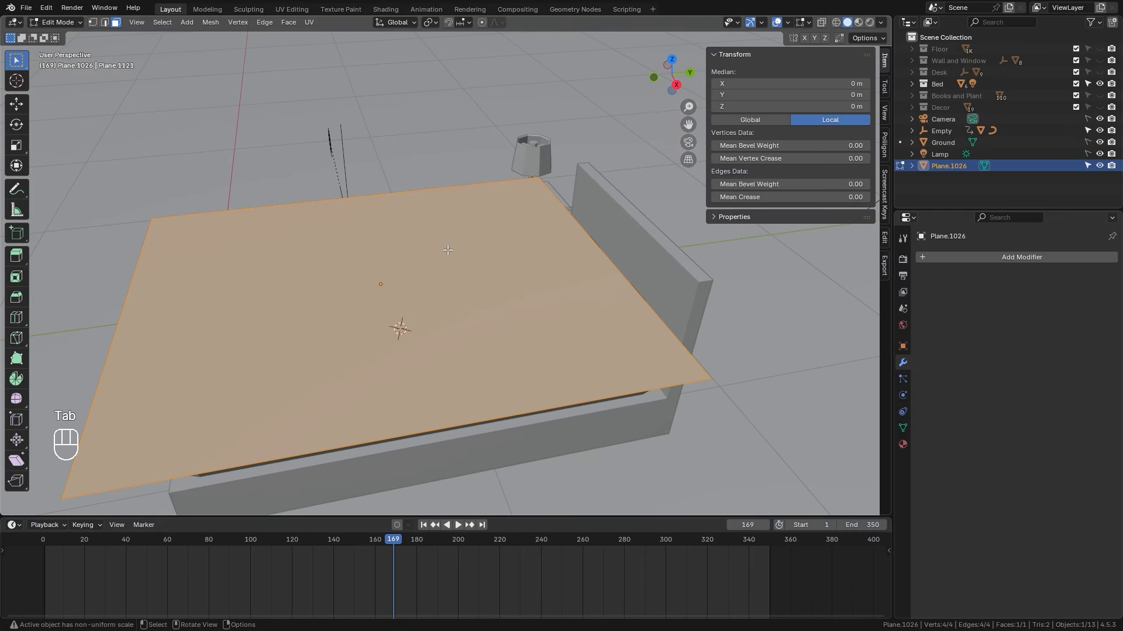
pyautogui.moveTo(448, 251); pyautogui.dragTo(377, 304, button='middle')
pyautogui.press('1')
pyautogui.click(259, 372)
pyautogui.click(260, 193)
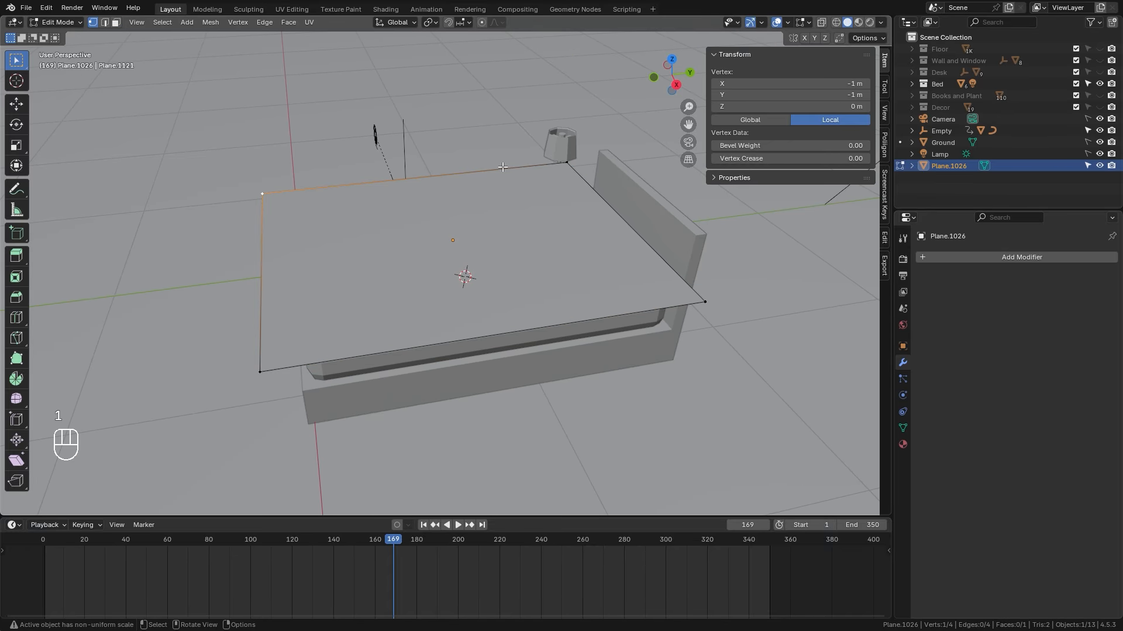
pyautogui.click(565, 162)
pyautogui.click(704, 301)
# - Subdivide the entire plane six times with one cut each, and return to Object Mode
pyautogui.press('a')
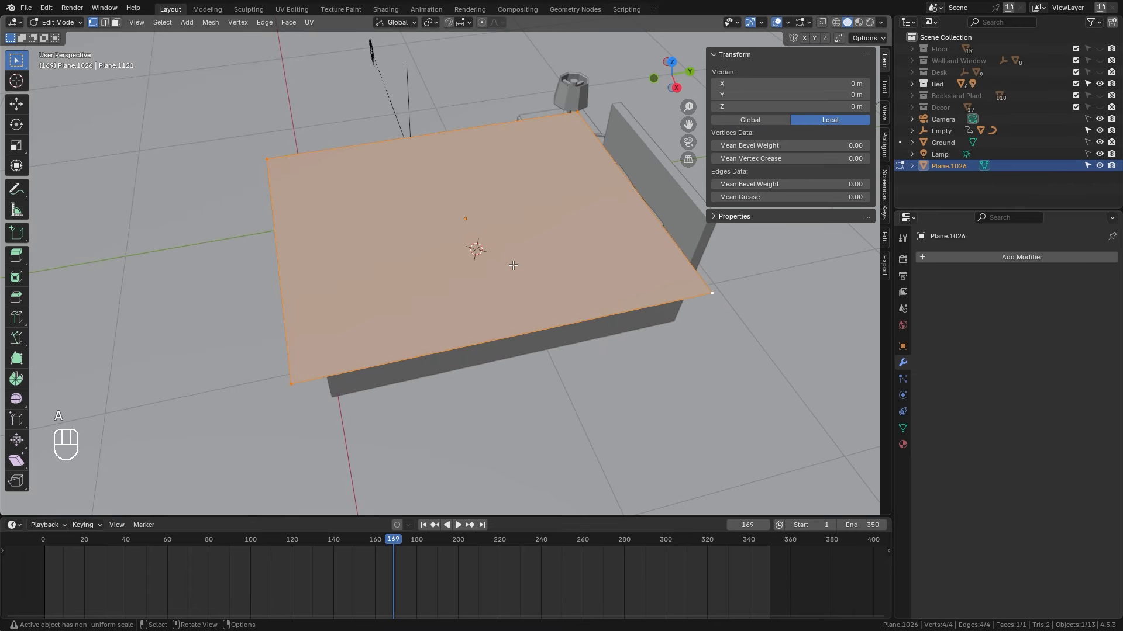
pyautogui.scroll(2, 510, 262)
pyautogui.keyDown('shift'); pyautogui.moveTo(547, 244); pyautogui.dragTo(525, 272, button='middle'); pyautogui.keyUp('shift')
pyautogui.rightClick(410, 232)
pyautogui.click(410, 232)
pyautogui.rightClick(409, 231)
pyautogui.click(409, 233)
pyautogui.rightClick(410, 232)
pyautogui.click(409, 232)
pyautogui.rightClick(410, 231)
pyautogui.click(409, 233)
pyautogui.rightClick(409, 231)
pyautogui.click(410, 233)
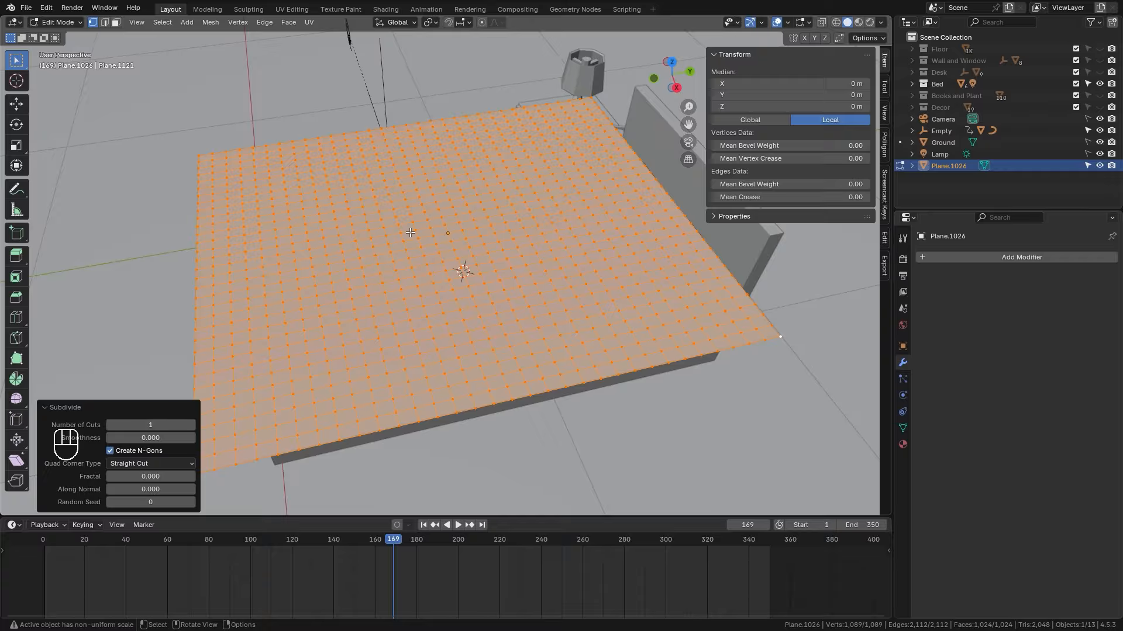
pyautogui.rightClick(518, 224)
pyautogui.click(518, 225)
pyautogui.press('Tab')
# - Scale the plane down to 0.914 and apply its scale
pyautogui.press('s')
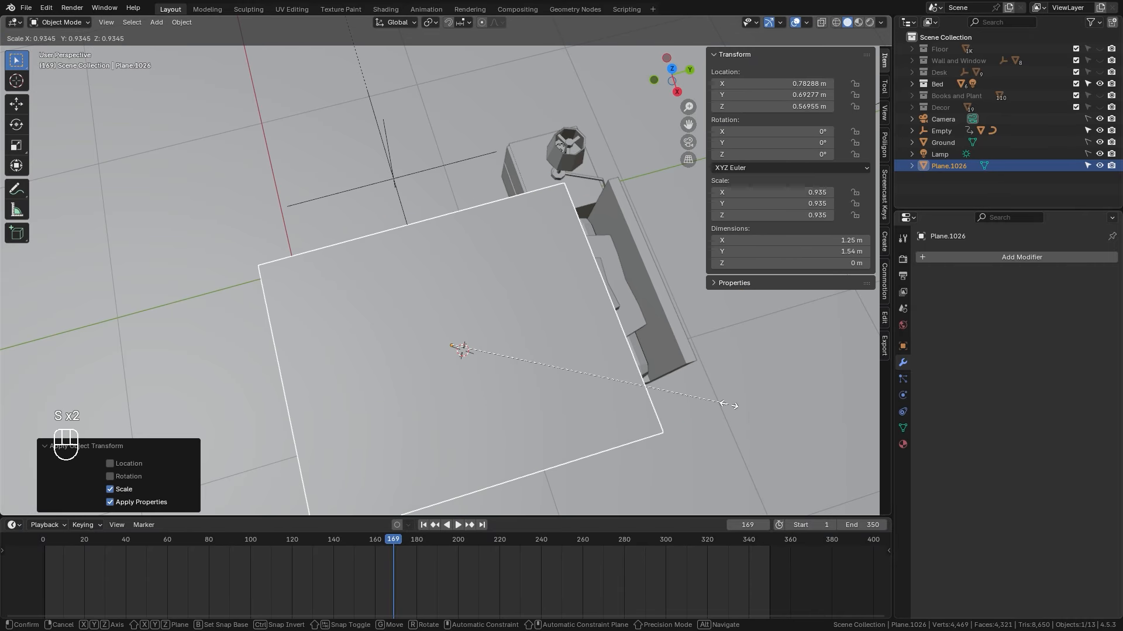
pyautogui.click(723, 403)
pyautogui.moveTo(476, 351); pyautogui.dragTo(471, 284, button='middle')
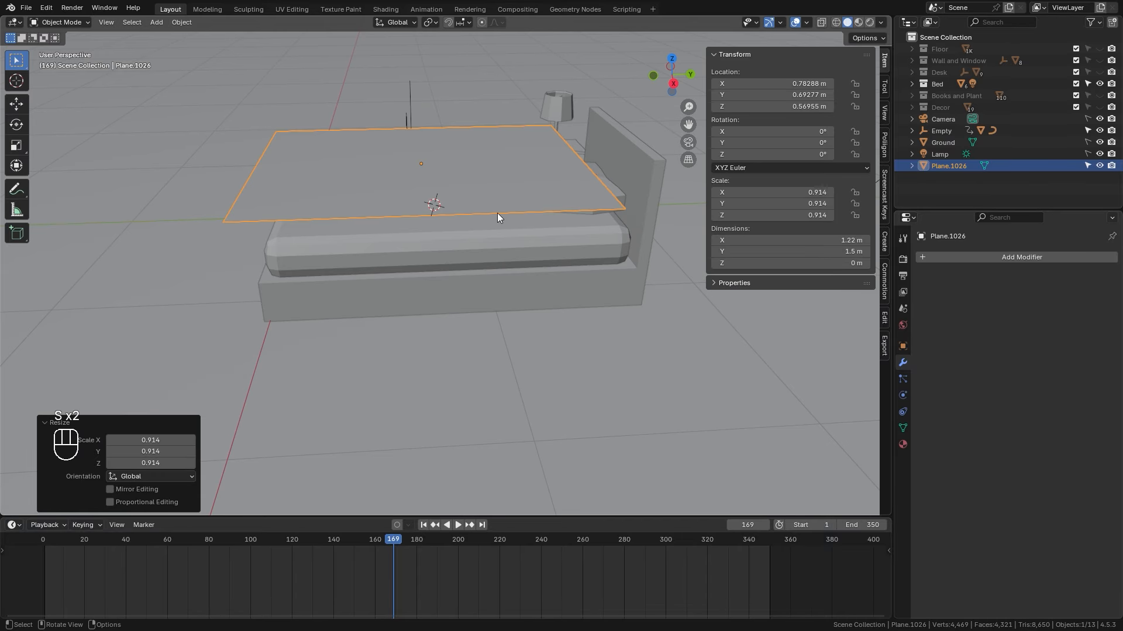
pyautogui.hotkey('ctrl', 'a')
pyautogui.click(442, 214)
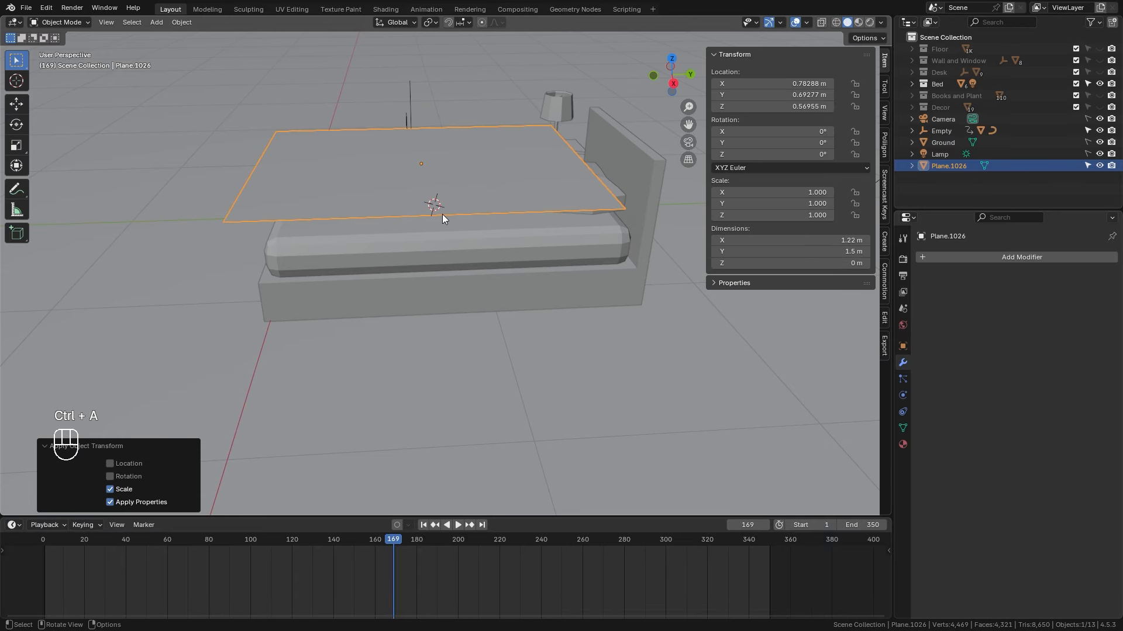
pyautogui.moveTo(485, 177); pyautogui.dragTo(505, 246, button='middle')
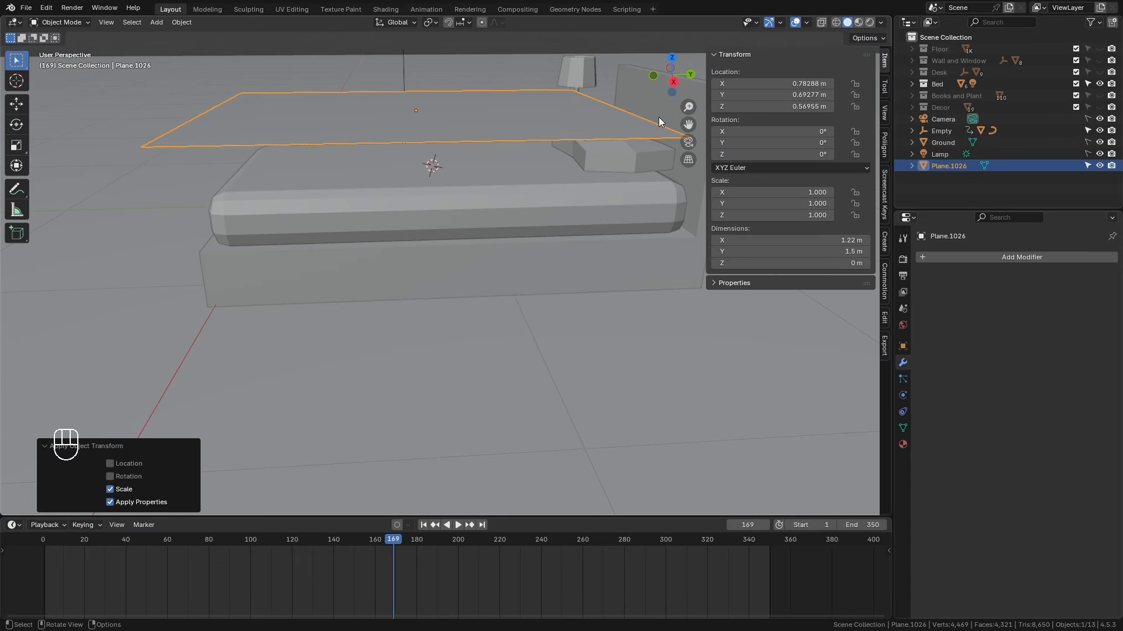
# - Select the mattress, bed frame and both pillows and open their physics properties
pyautogui.click(581, 260)
pyautogui.keyDown('shift'); pyautogui.click(617, 198); pyautogui.keyUp('shift')
pyautogui.keyDown('shift'); pyautogui.moveTo(597, 211); pyautogui.dragTo(437, 272, button='middle'); pyautogui.keyUp('shift')
pyautogui.moveTo(437, 272); pyautogui.dragTo(423, 251, button='middle')
pyautogui.scroll(2, 423, 251)
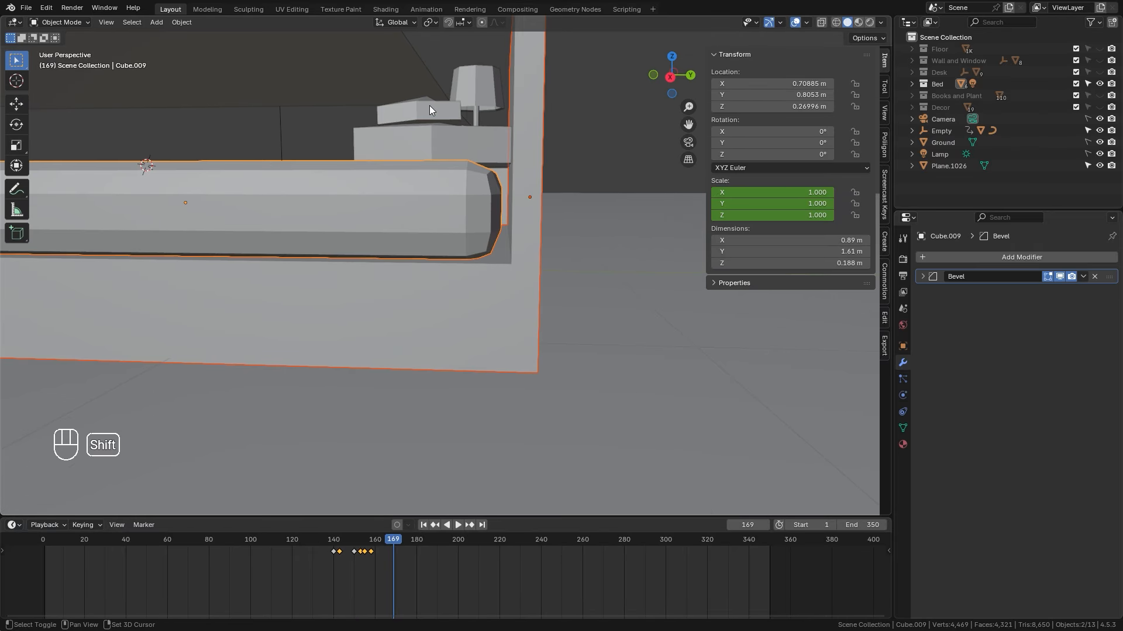
pyautogui.keyDown('shift'); pyautogui.click(429, 108); pyautogui.keyUp('shift')
pyautogui.keyDown('shift'); pyautogui.click(456, 144); pyautogui.keyUp('shift')
pyautogui.click(903, 395)
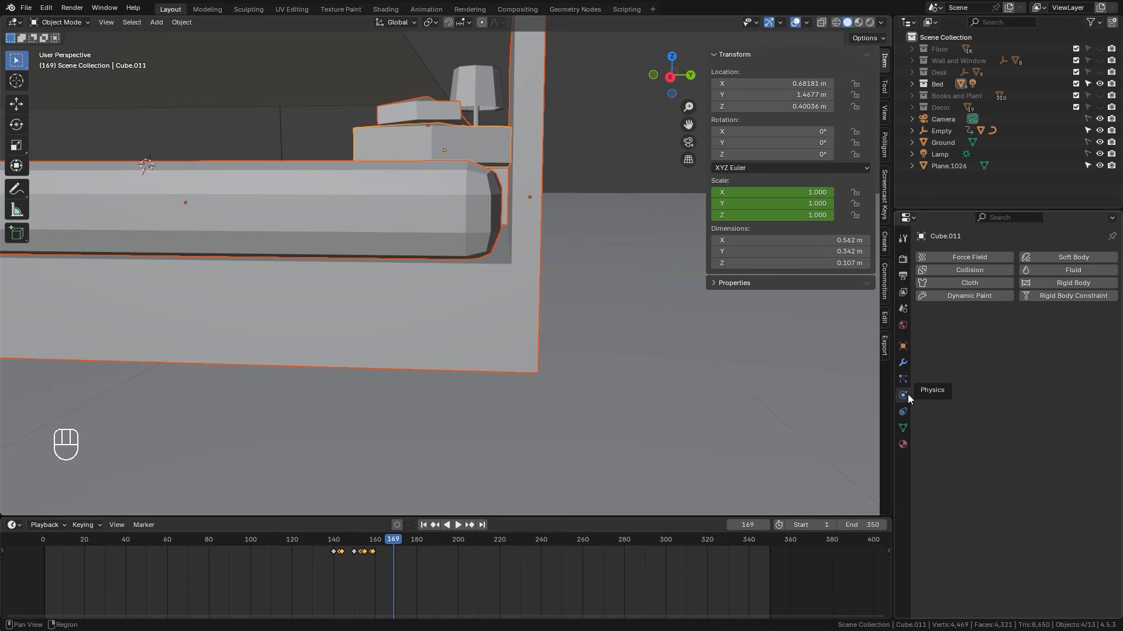
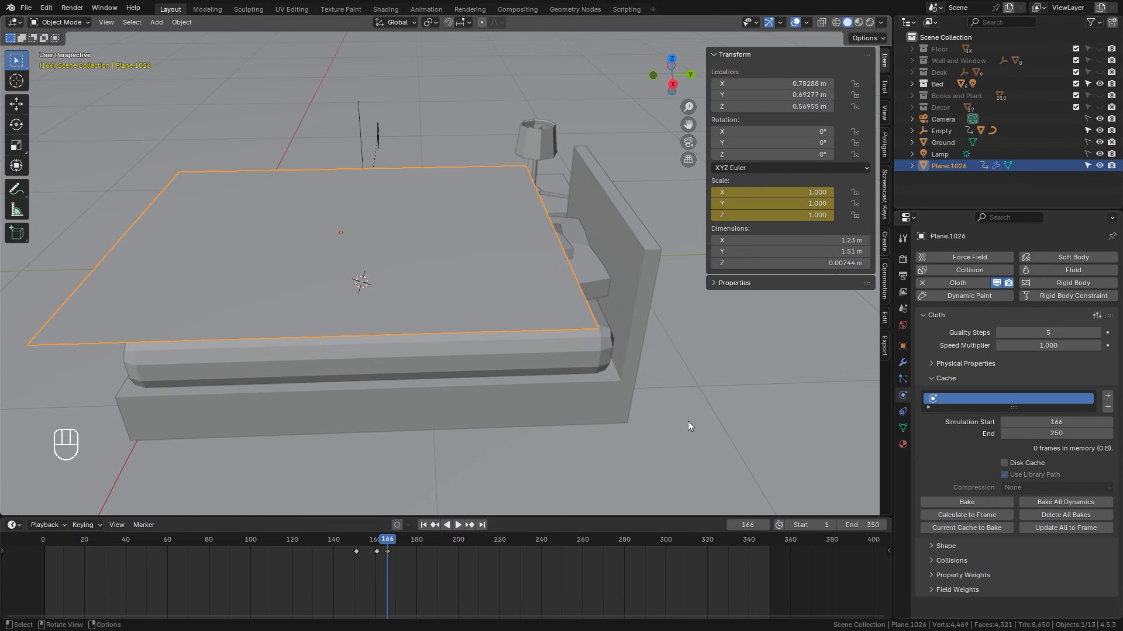
# - Play the cloth simulation from before frame 166 and examine how the blanket drapes over the bed
pyautogui.moveTo(496, 341); pyautogui.dragTo(530, 336, button='middle')
pyautogui.moveTo(374, 538); pyautogui.dragTo(340, 538)
pyautogui.press('space')
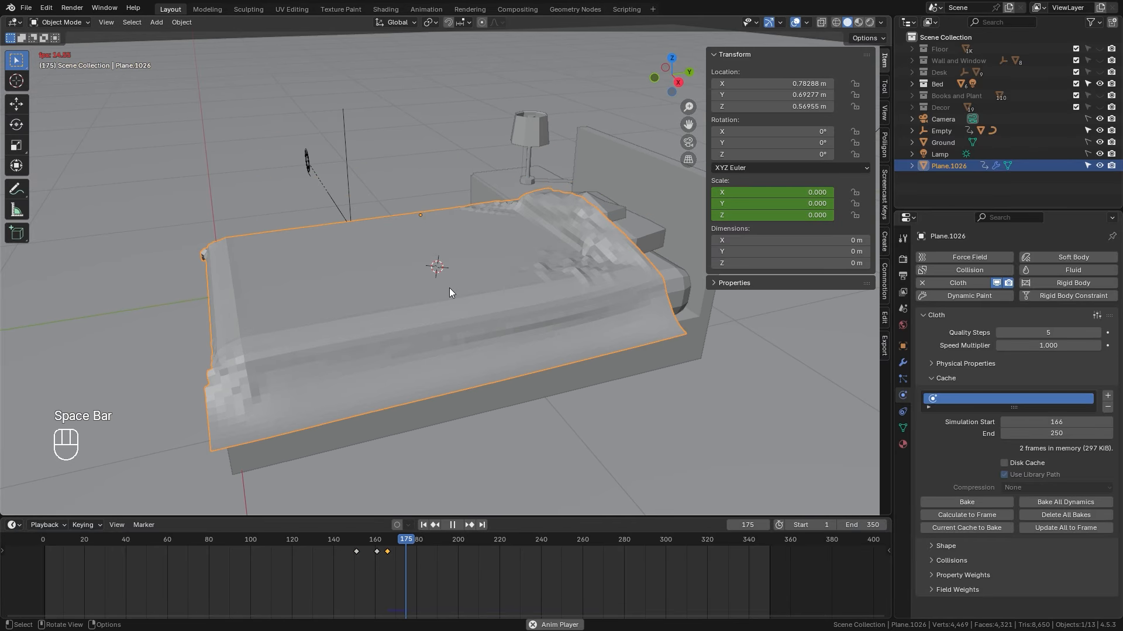
pyautogui.press('space')
pyautogui.moveTo(473, 283); pyautogui.dragTo(442, 266, button='middle')
pyautogui.scroll(4, 433, 310)
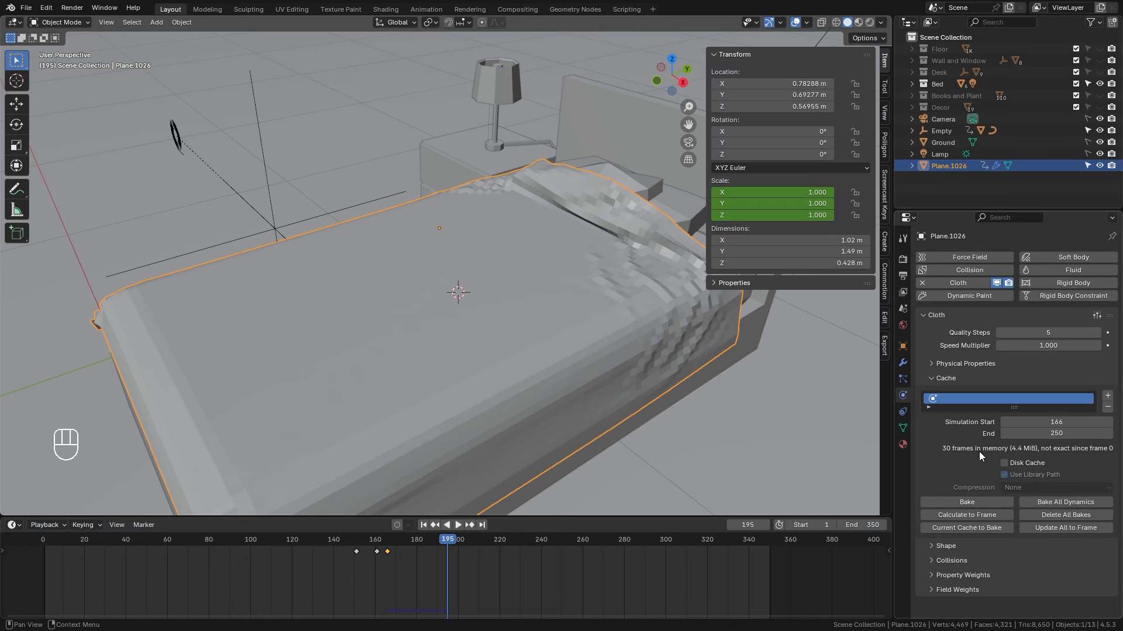
# - Set the blanket cloth's object collision distance to 0.001 m
pyautogui.click(965, 561)
pyautogui.scroll(-3, 1043, 487)
pyautogui.moveTo(654, 410); pyautogui.dragTo(385, 327, button='middle')
pyautogui.keyDown('shift'); pyautogui.moveTo(386, 327); pyautogui.dragTo(369, 251, button='middle'); pyautogui.keyUp('shift')
pyautogui.scroll(3, 368, 250)
pyautogui.keyDown('shift'); pyautogui.moveTo(743, 354); pyautogui.dragTo(619, 301, button='middle'); pyautogui.keyUp('shift')
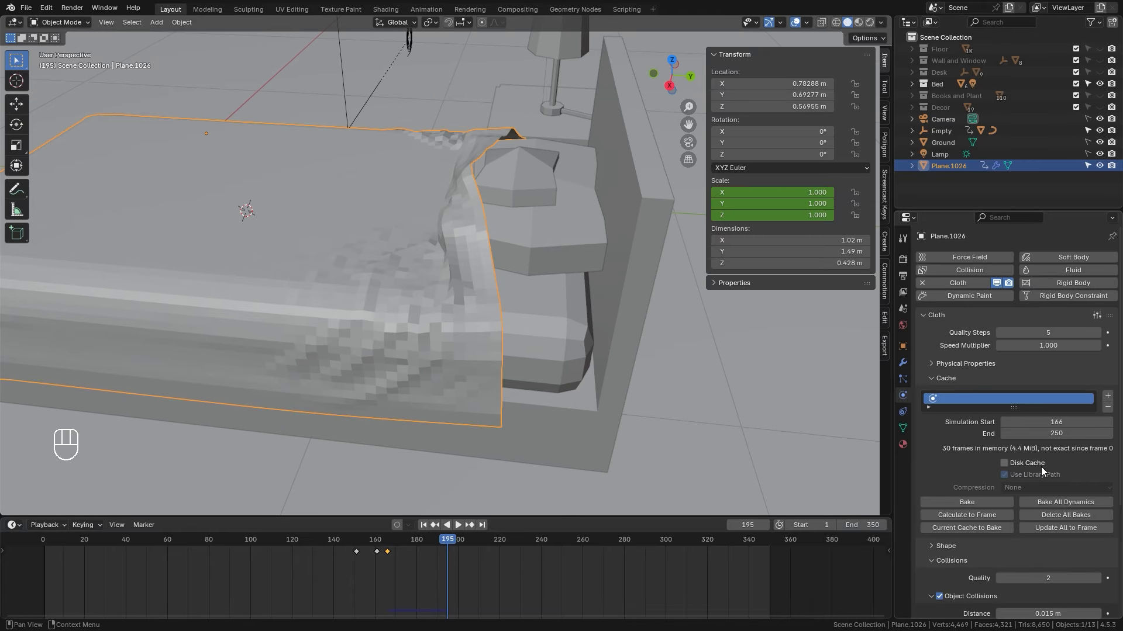
pyautogui.scroll(-4, 1025, 466)
pyautogui.click(1061, 497)
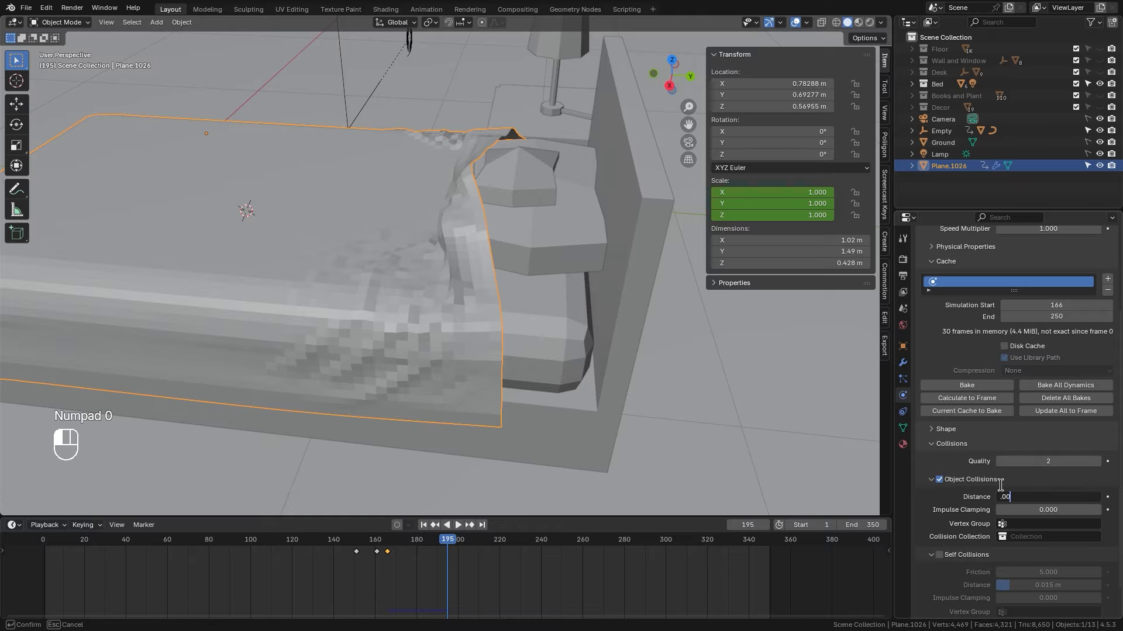
pyautogui.press('Return')
# - Replay the cloth simulation with the reduced collision distance and examine the blanket near the pillows
pyautogui.moveTo(387, 538); pyautogui.dragTo(374, 536)
pyautogui.press('space')
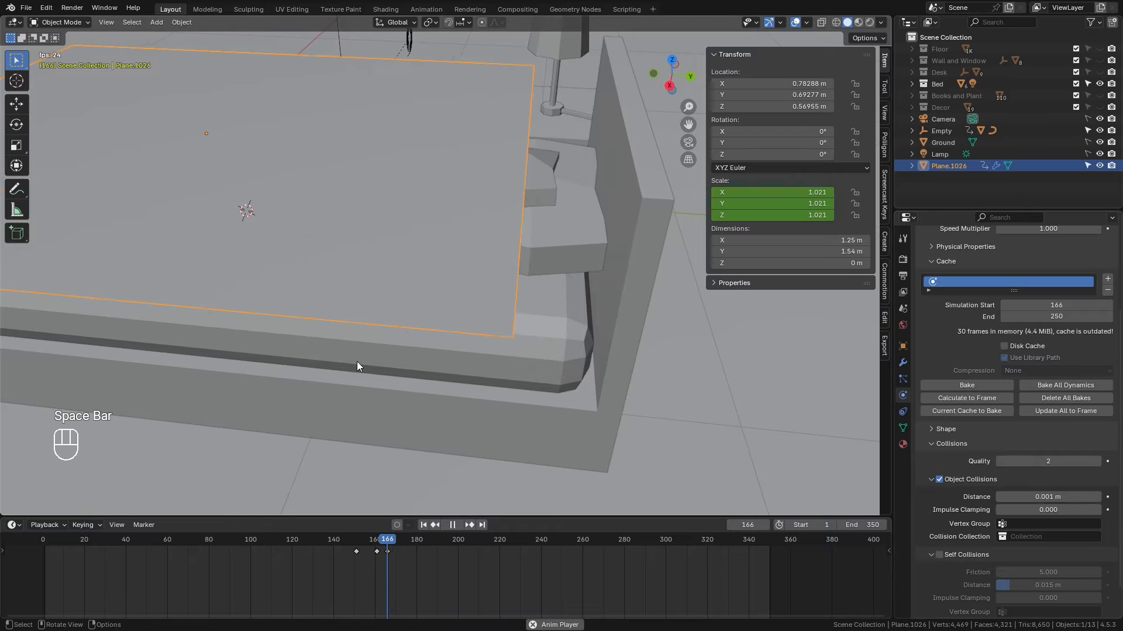
pyautogui.scroll(-2, 352, 361)
pyautogui.scroll(5, 374, 354)
pyautogui.press('space')
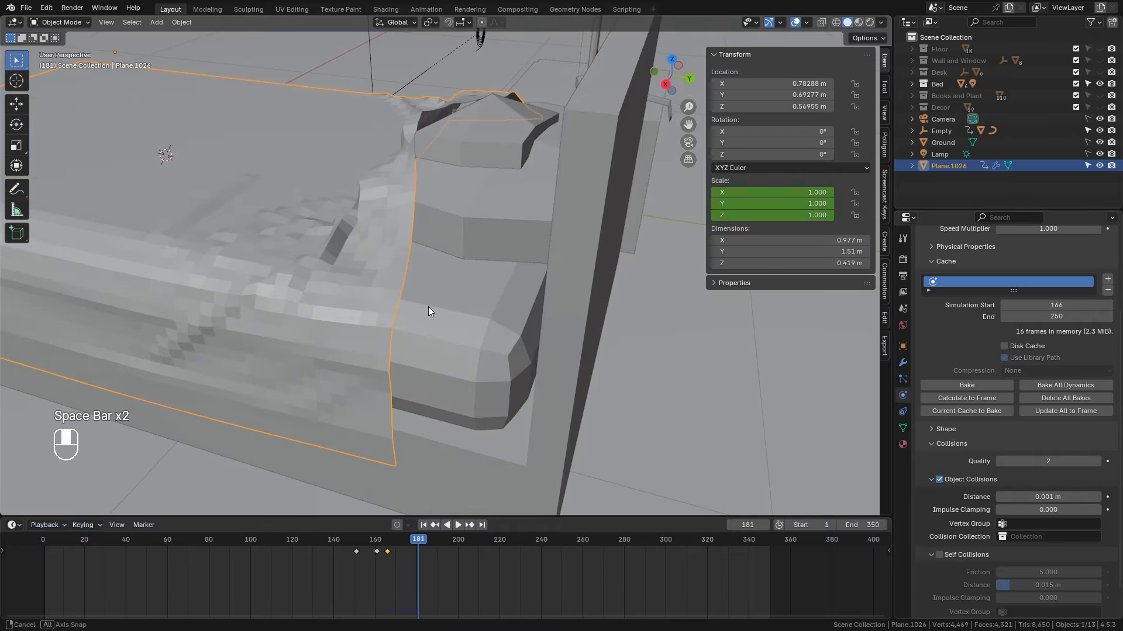
# - Play the blanket simulation a few frames past 181 and set its cloth cache end to frame 185
pyautogui.scroll(-2, 434, 143)
pyautogui.moveTo(450, 169); pyautogui.dragTo(555, 278, button='middle')
pyautogui.scroll(-4, 458, 193)
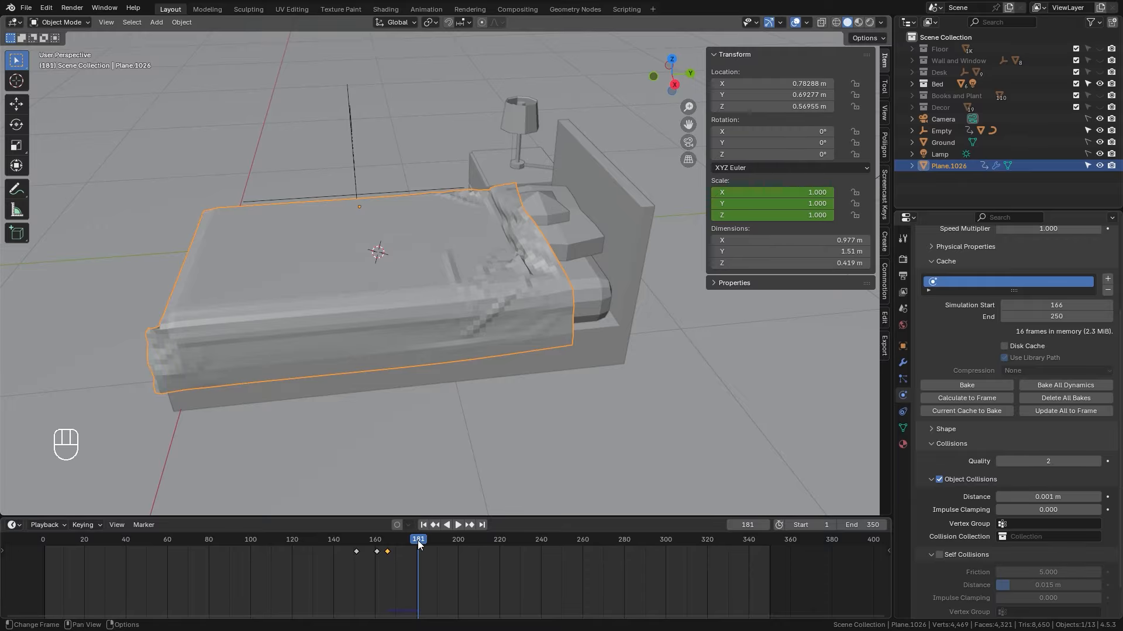
pyautogui.press('space')
pyautogui.moveTo(508, 374); pyautogui.dragTo(467, 353, button='middle')
pyautogui.click(1063, 317)
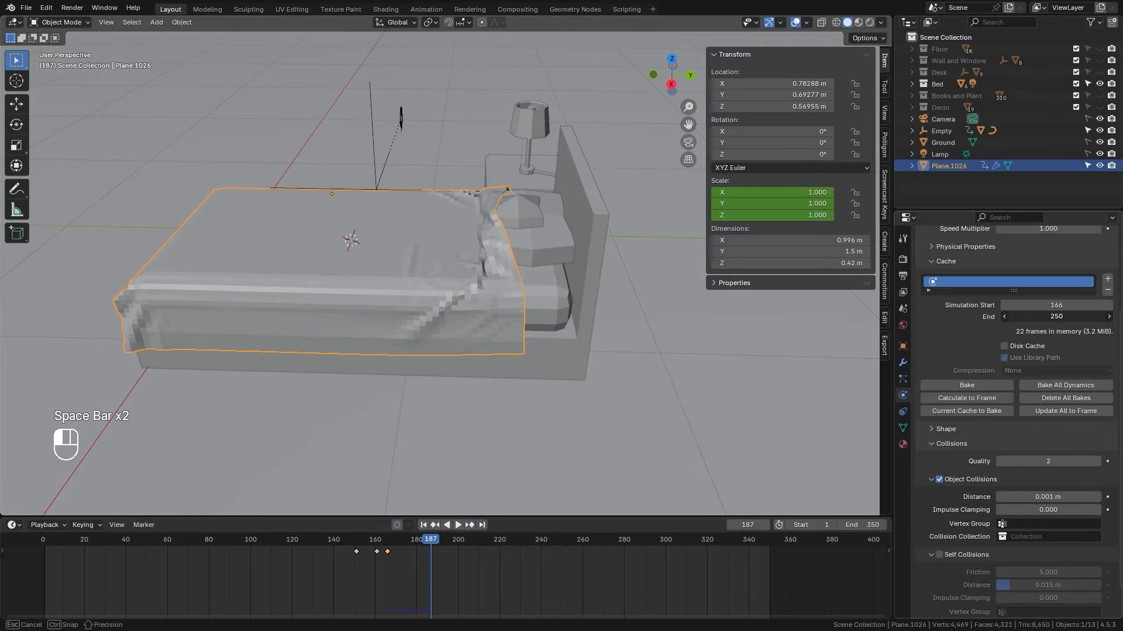
pyautogui.press('Return')
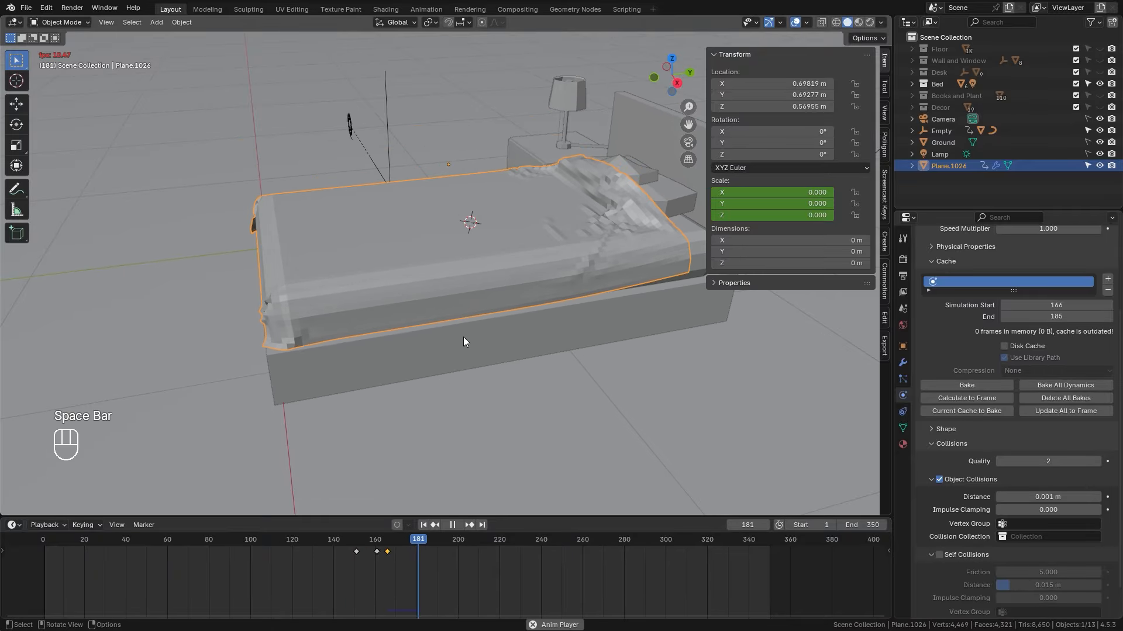
# - Replay the shortened blanket simulation and bake its cloth cache
pyautogui.press('space')
pyautogui.moveTo(418, 312); pyautogui.dragTo(480, 313, button='middle')
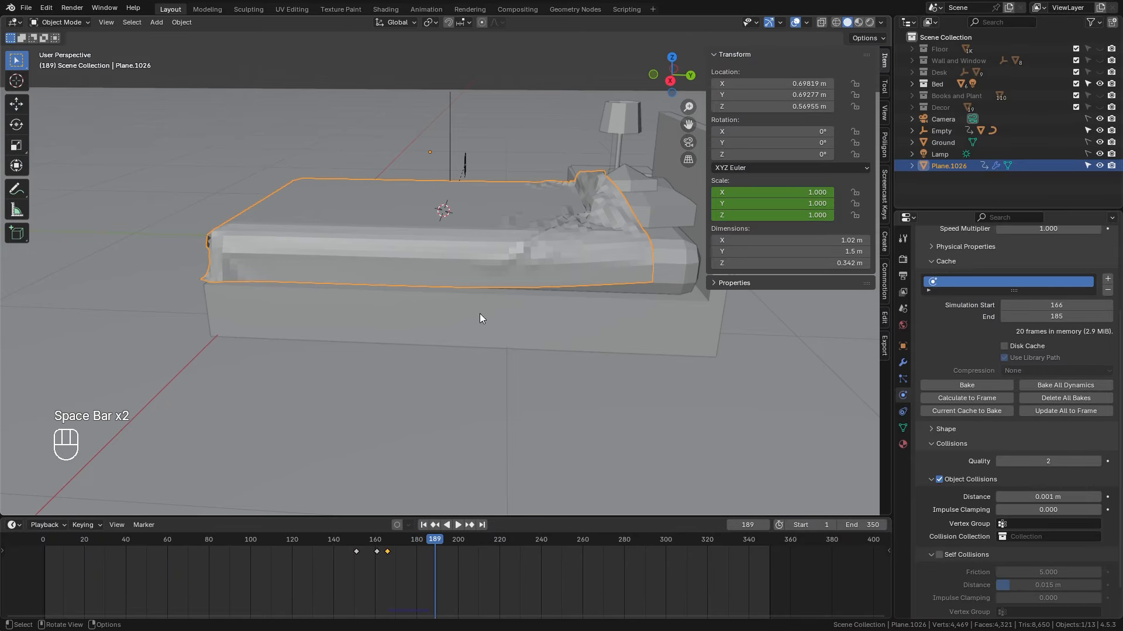
pyautogui.click(964, 385)
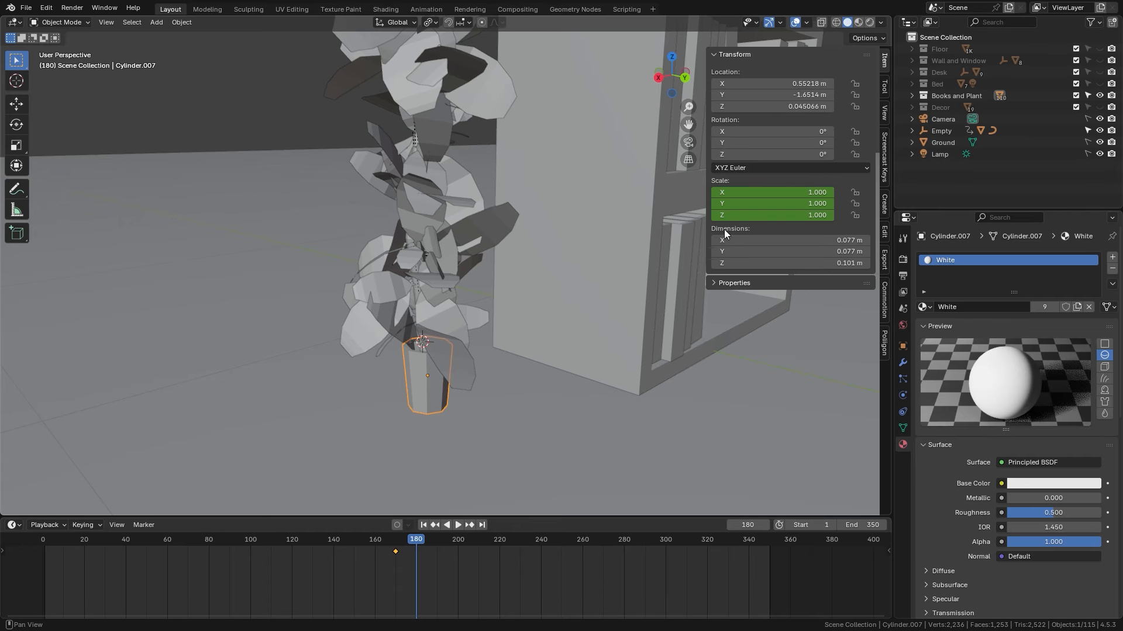
# - Set the plant pot's X, Y and Z scale to 0 at frame 170 and keyframe the scale
pyautogui.moveTo(383, 542); pyautogui.dragTo(396, 541)
pyautogui.moveTo(760, 192); pyautogui.dragTo(760, 215)
pyautogui.write('0')
pyautogui.press('Return')
pyautogui.press('k')
pyautogui.click(546, 302)
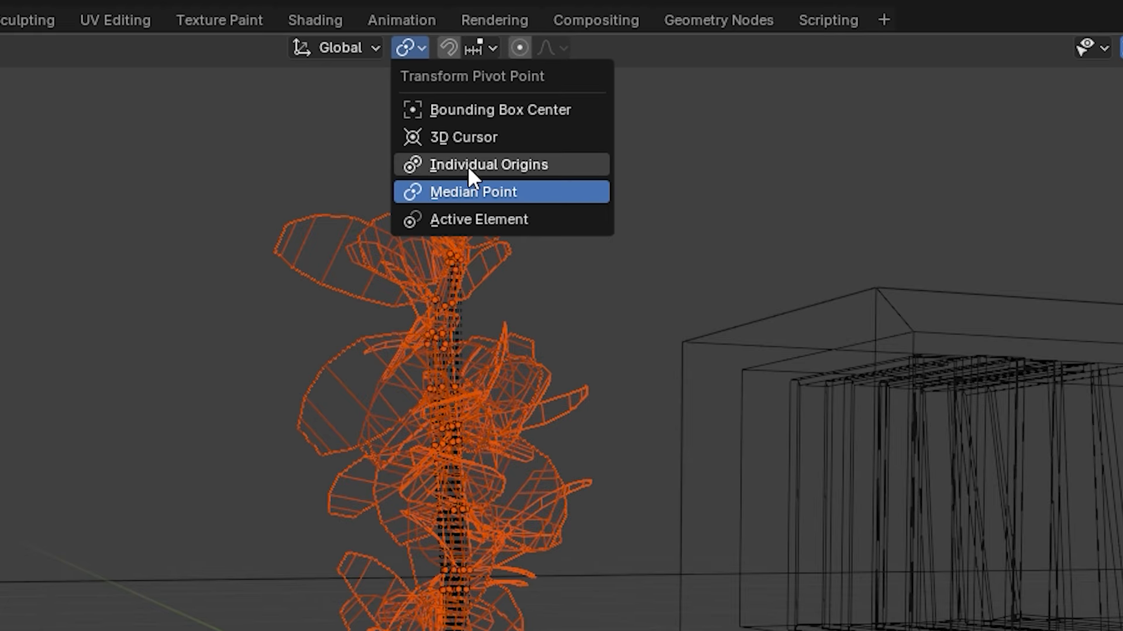
# - Set the transform pivot point to Individual Origins and test scaling the selected plant leaves about their own origins
pyautogui.click(455, 163)
pyautogui.moveTo(533, 217); pyautogui.dragTo(537, 218, button='middle')
pyautogui.press('s')
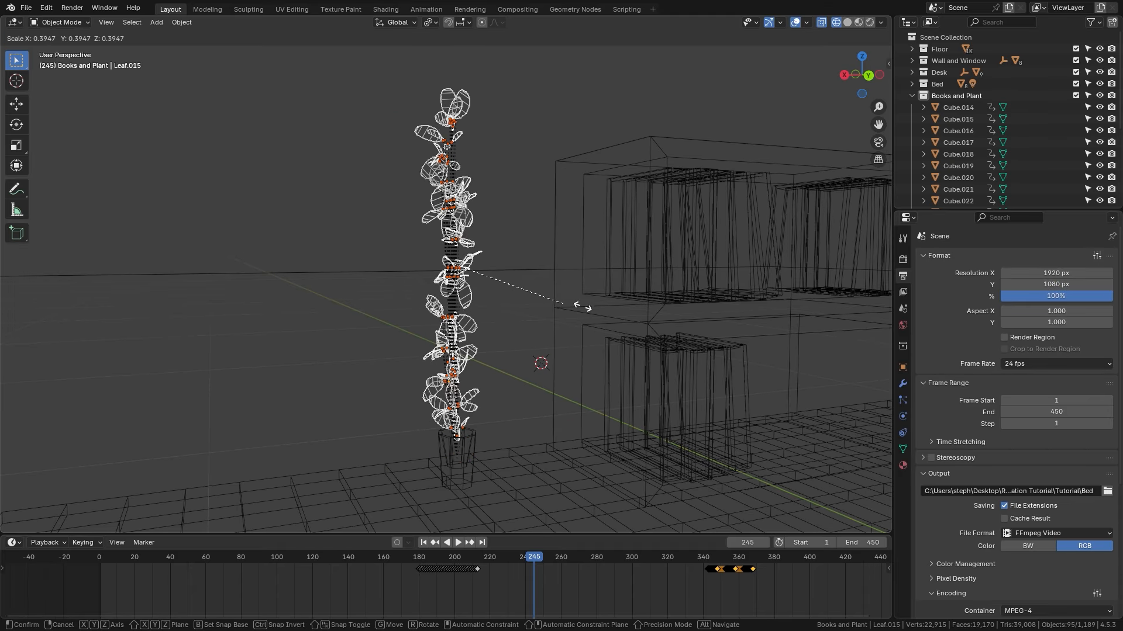
pyautogui.rightClick(573, 298)
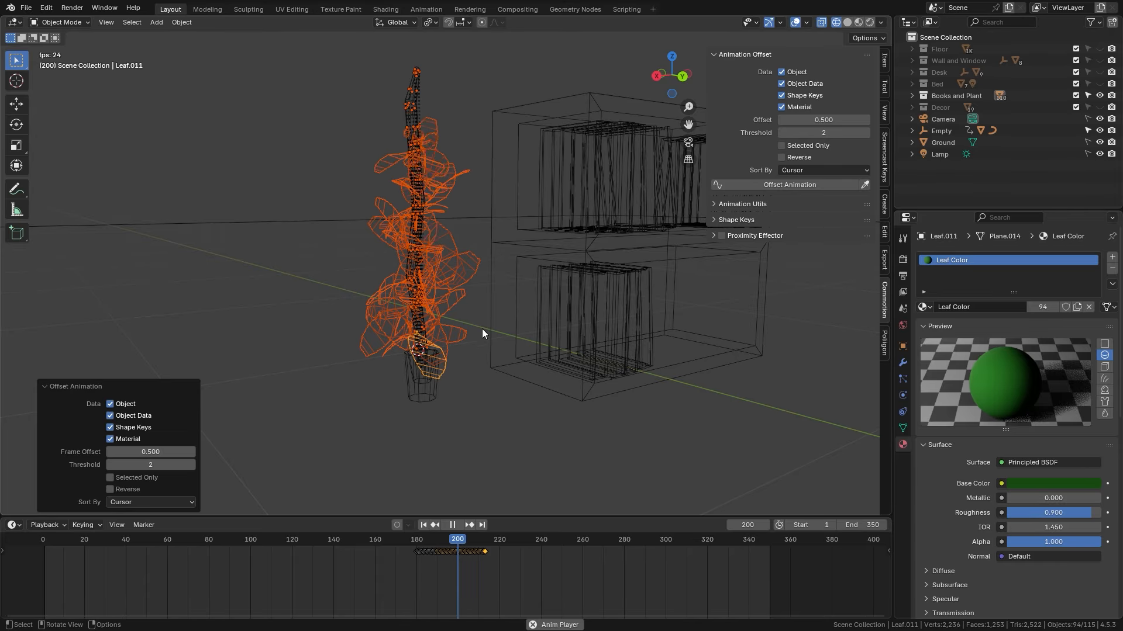
# - Play back the plant's offset leaf-growth animation in solid shading from before frame 180
pyautogui.press('space')
pyautogui.hotkey('shift', 'z')
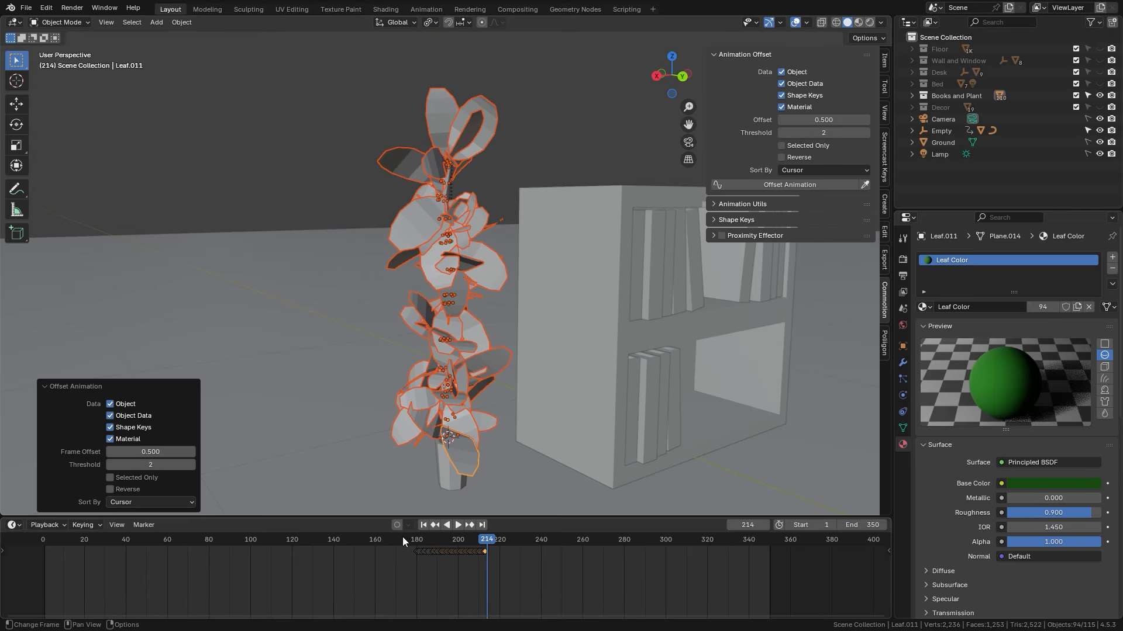
pyautogui.click(401, 538)
pyautogui.press('space')
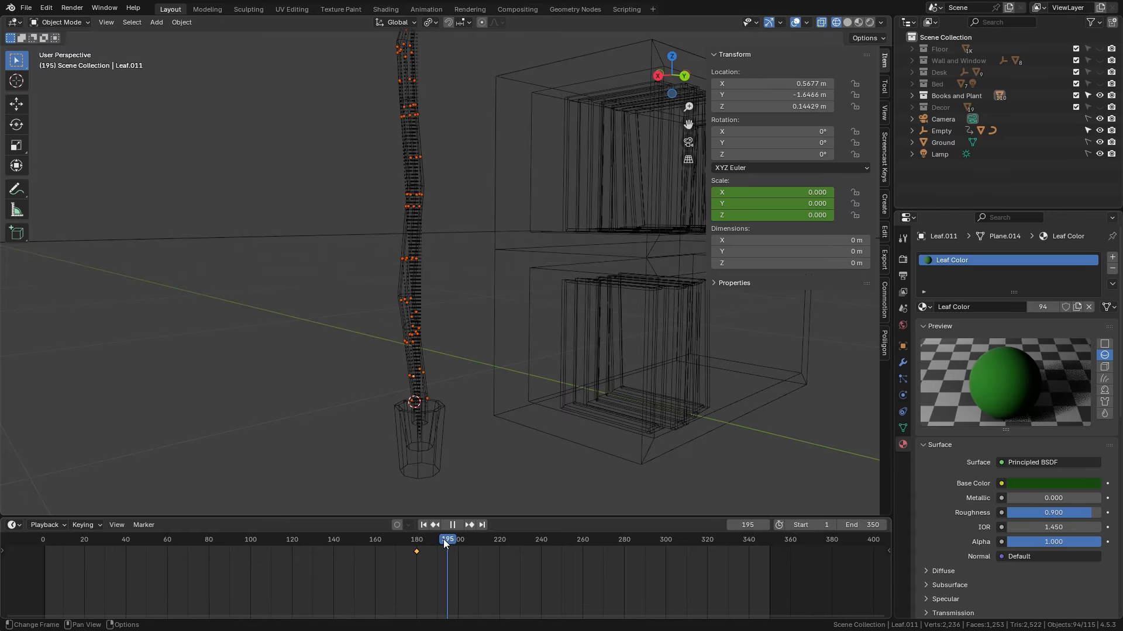
# - Set the X, Y and Z scale of all selected leaves to 1 at frame 190 and keyframe it
pyautogui.moveTo(444, 544); pyautogui.dragTo(440, 545)
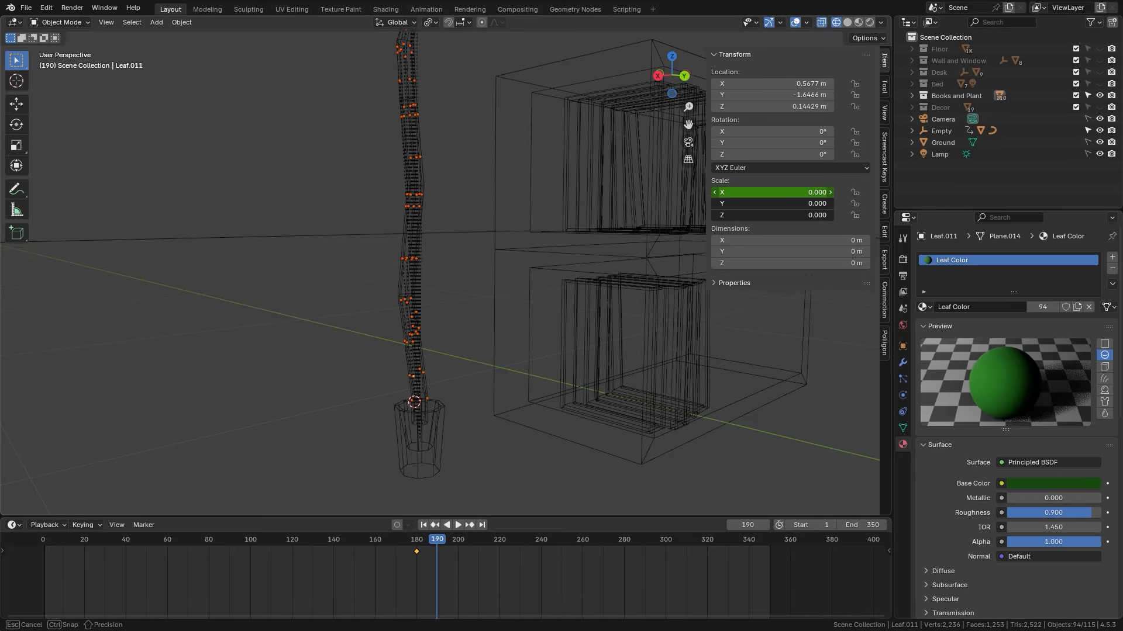
pyautogui.press('s')
pyautogui.rightClick(476, 324)
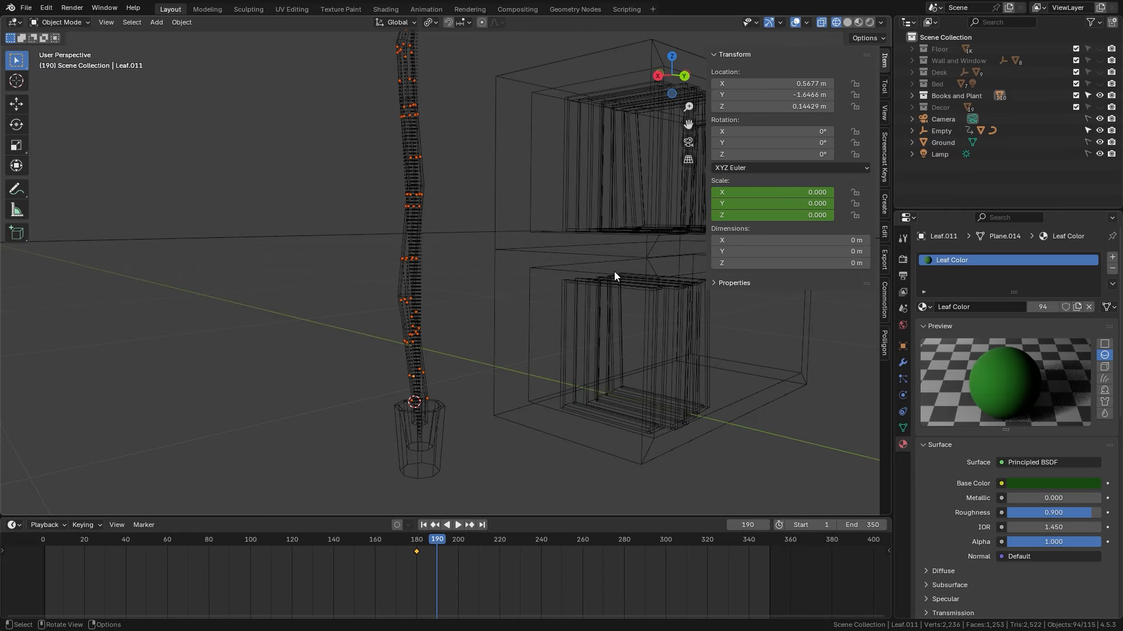
pyautogui.moveTo(754, 192); pyautogui.dragTo(768, 215)
pyautogui.write('1')
pyautogui.press('Return')
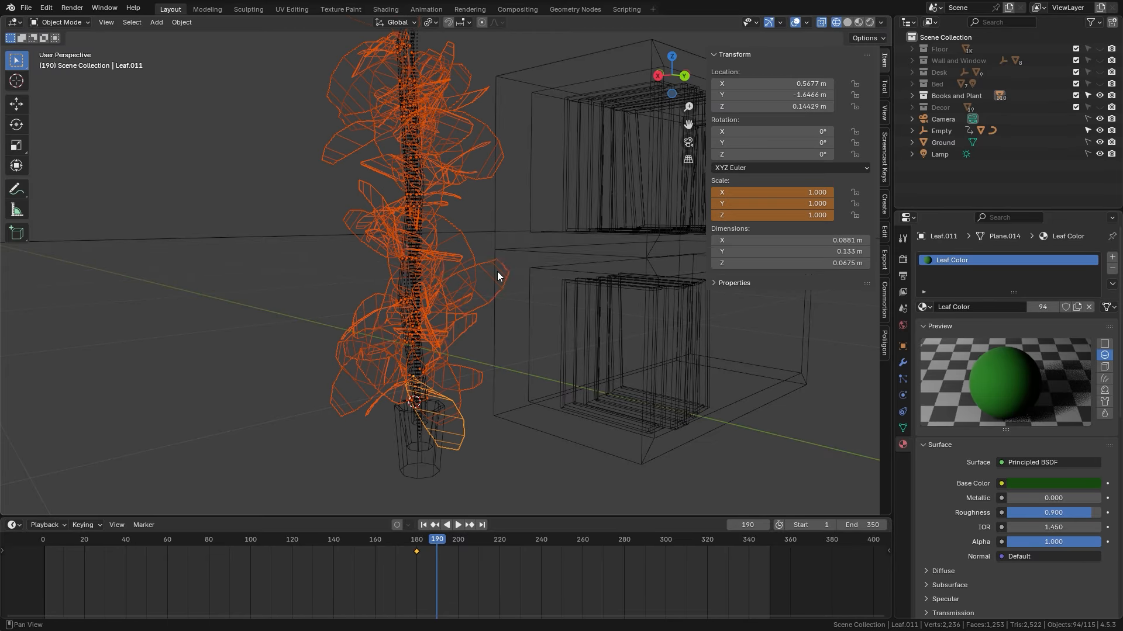
pyautogui.moveTo(413, 267); pyautogui.dragTo(448, 333, button='middle')
pyautogui.press('k')
pyautogui.click(448, 332)
# - Rotate the shelf books -180° about their local X axis and scale them to 0
pyautogui.press('r')
pyautogui.press('x')
pyautogui.press('x')
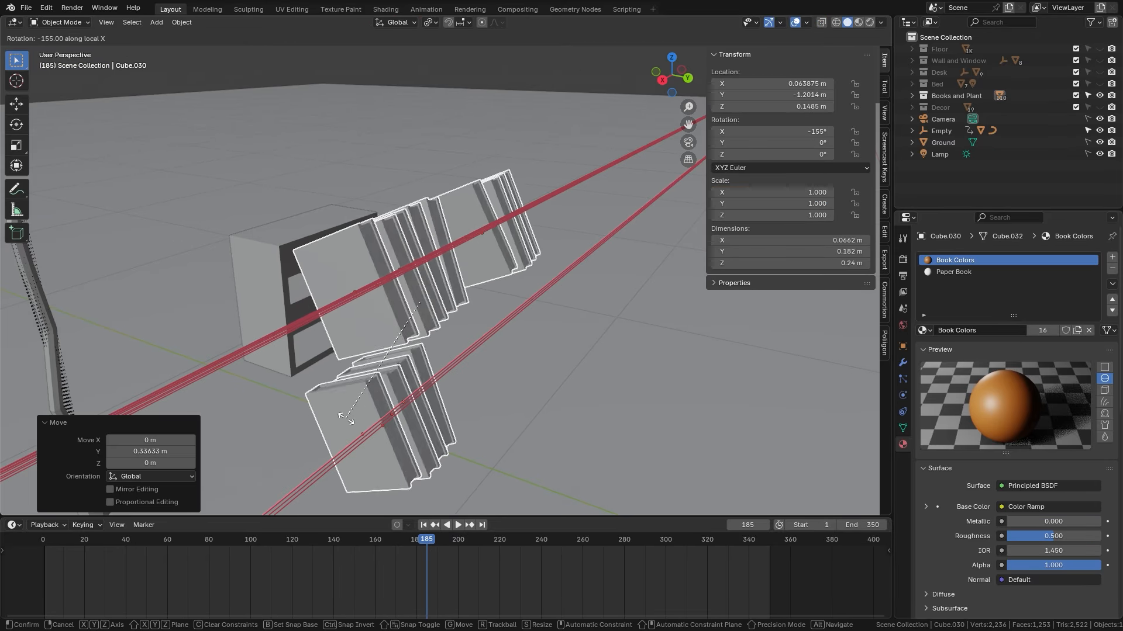
pyautogui.click(295, 371)
pyautogui.press('s')
pyautogui.press('0')
pyautogui.press('Return')
# - Keyframe the books' location, rotation and scale at frame 185, and reset their scale at frame 195
pyautogui.press('k')
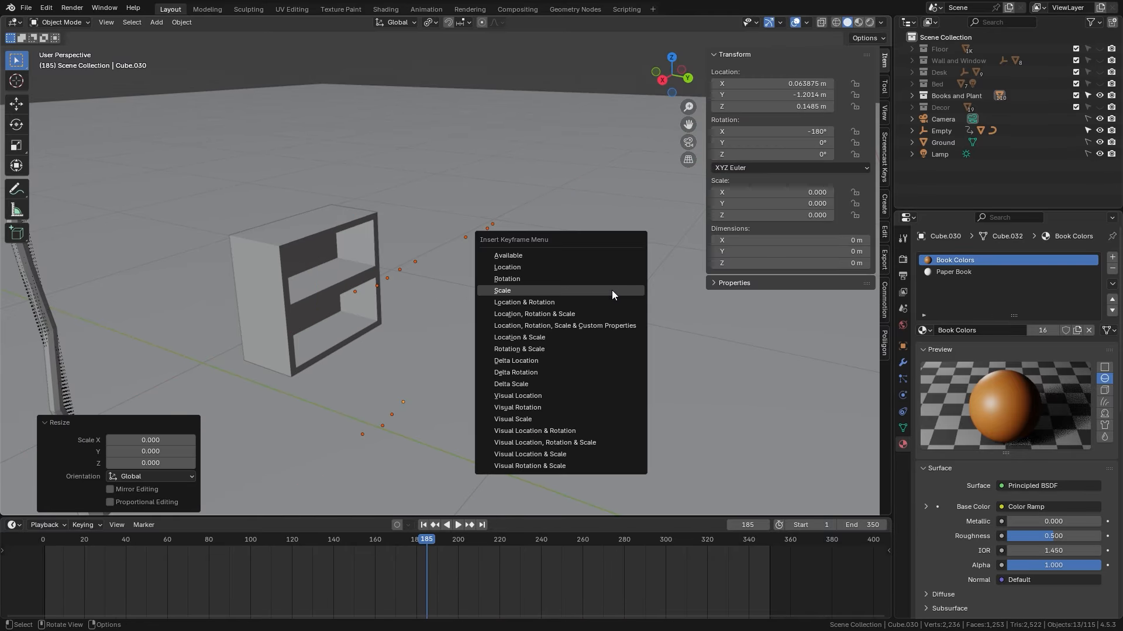
pyautogui.click(537, 314)
pyautogui.moveTo(429, 540); pyautogui.dragTo(448, 542)
pyautogui.hotkey('alt', 's')
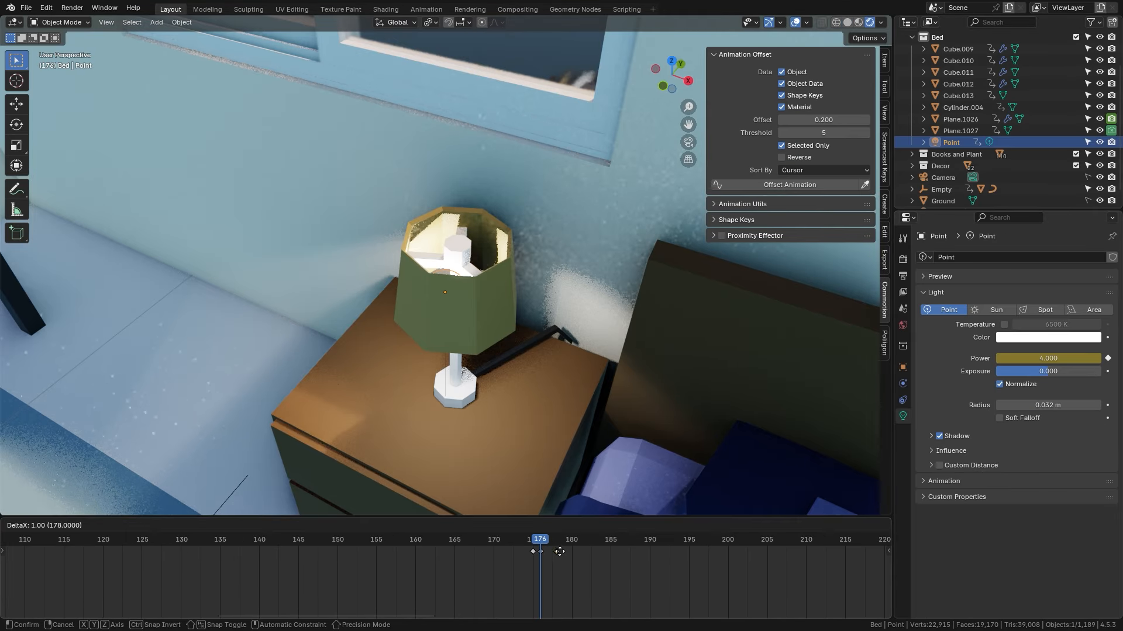
# - Move the lamp light's second power keyframe to frame 177, and keyframe a power of 4 at frame 181
pyautogui.click(559, 552)
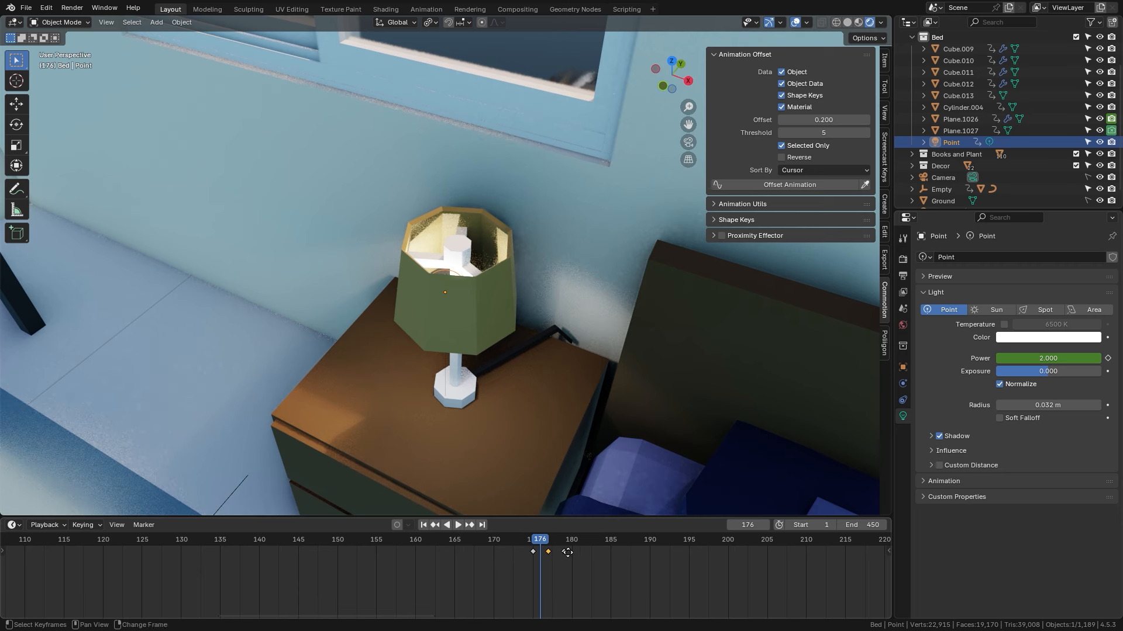
pyautogui.click(1031, 358)
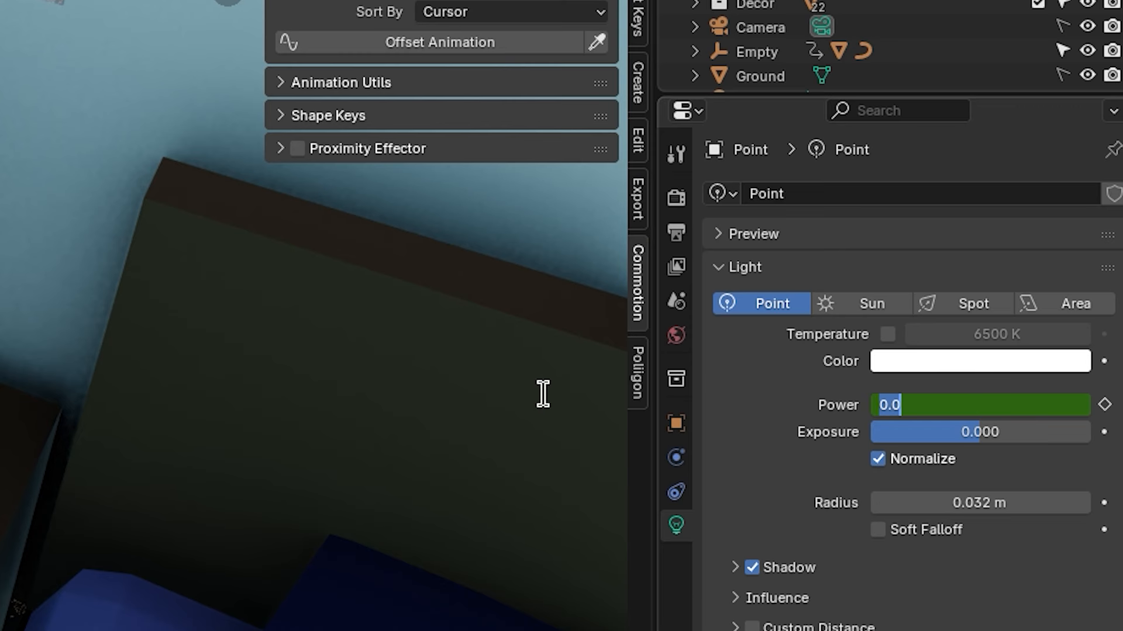
pyautogui.write('4')
pyautogui.press('Return')
pyautogui.click(1107, 357)
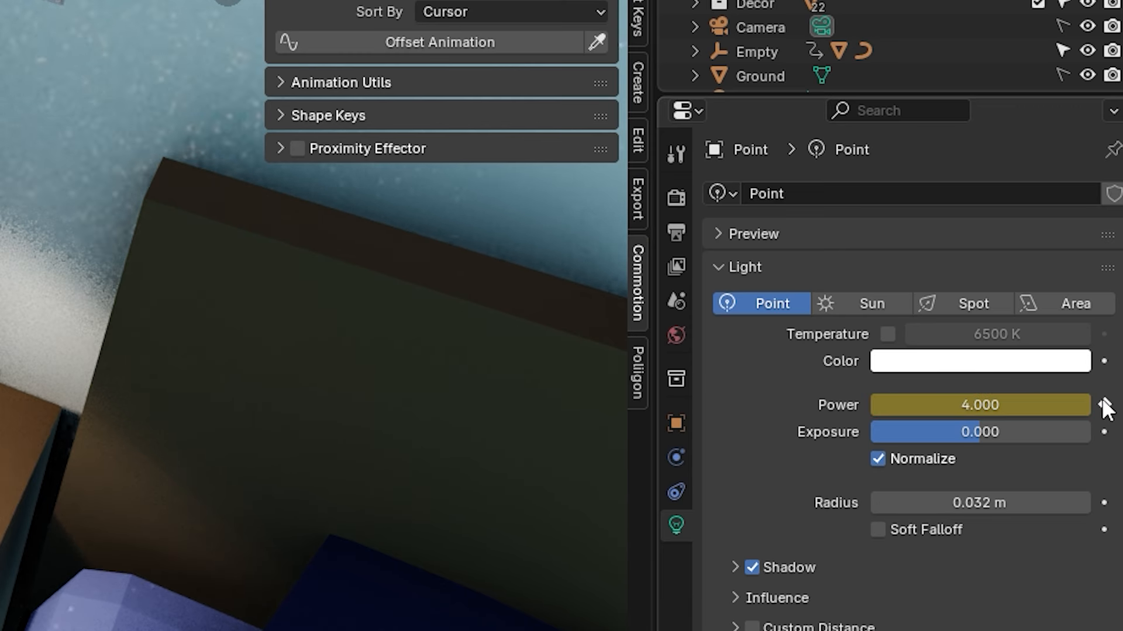
# - Play and scrub the bedside lamp's flicker animation from frame 171
pyautogui.click(503, 542)
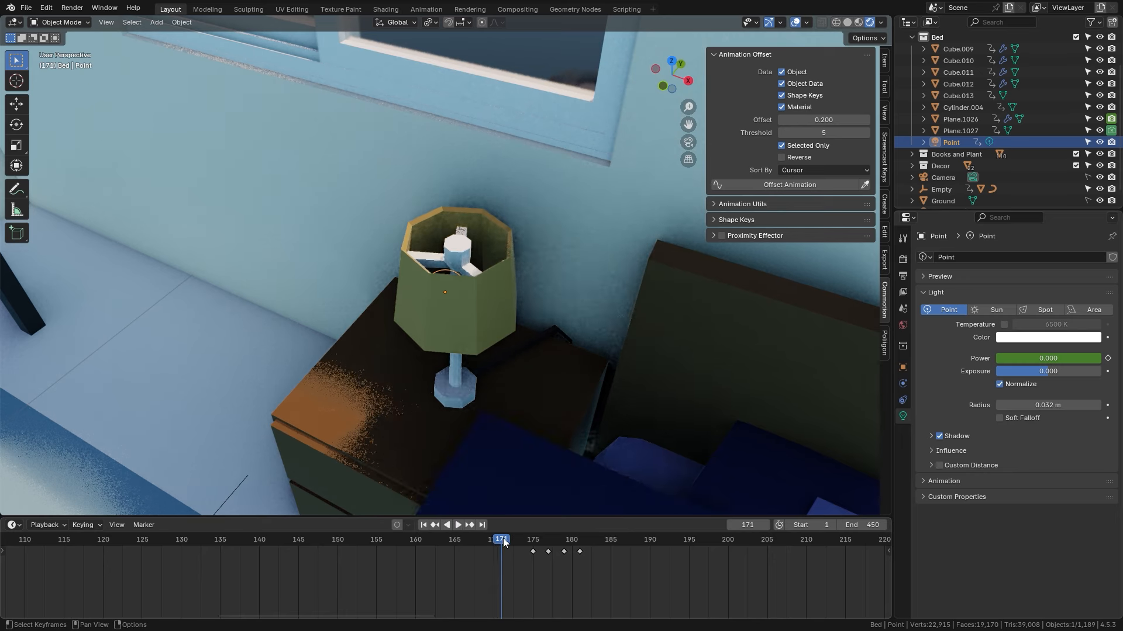
pyautogui.press('space')
pyautogui.moveTo(532, 541); pyautogui.dragTo(588, 548)
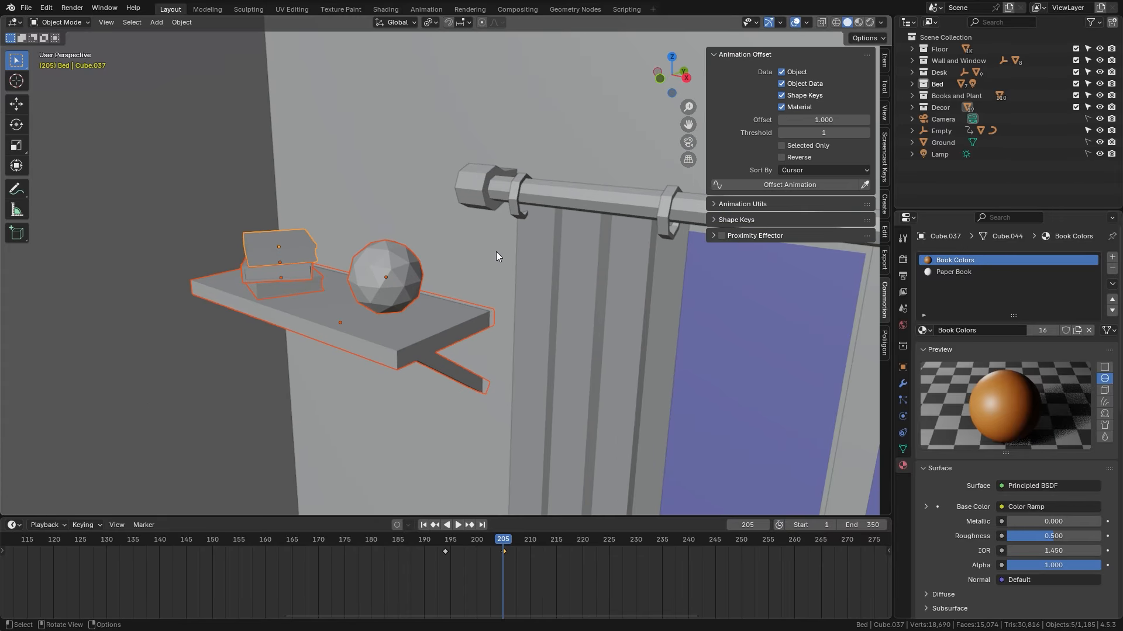
# - Place the 3D cursor below the wall shelf and offset the animation of the books, sphere and shelf with cursor sorting
pyautogui.click(294, 260)
pyautogui.keyDown('shift'); pyautogui.rightClick(439, 356); pyautogui.keyUp('shift')
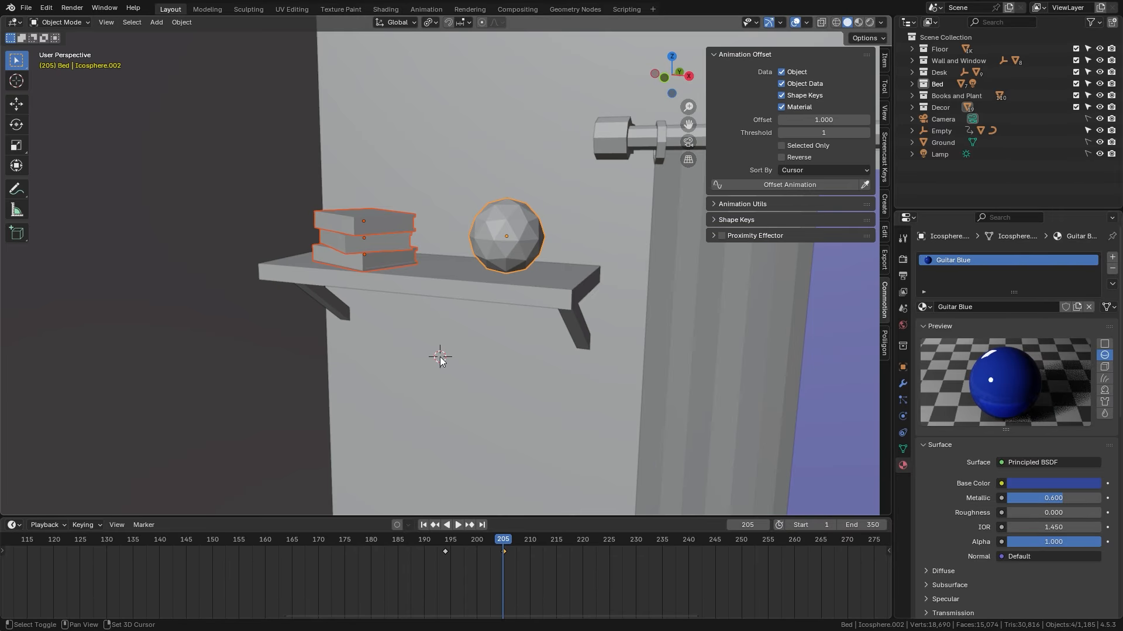
pyautogui.keyDown('shift'); pyautogui.click(426, 286); pyautogui.keyUp('shift')
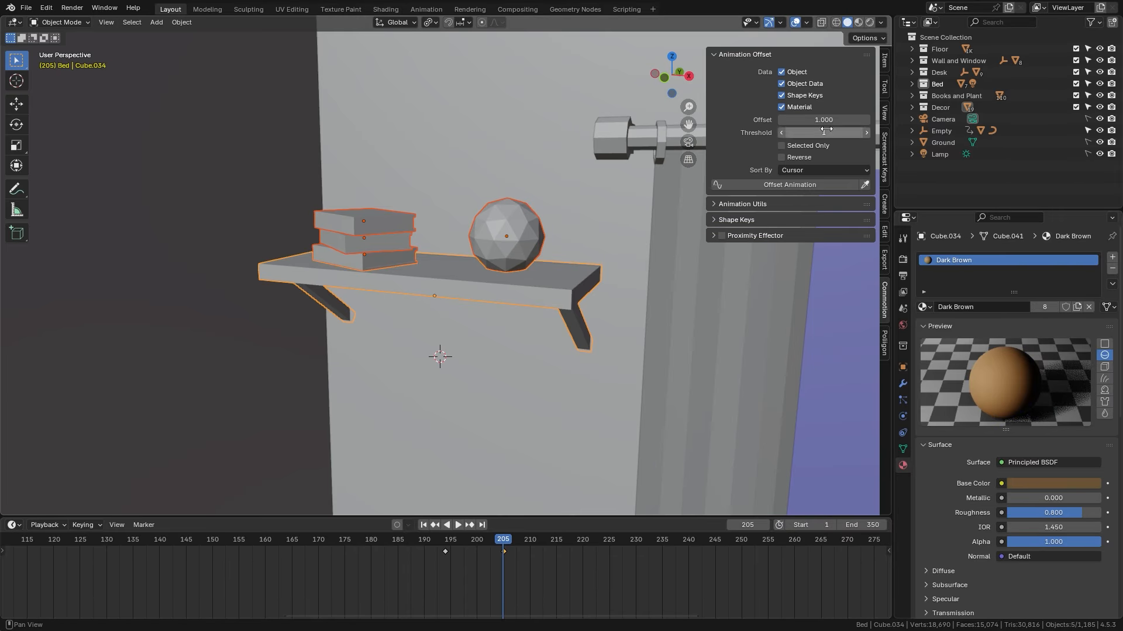
pyautogui.click(789, 185)
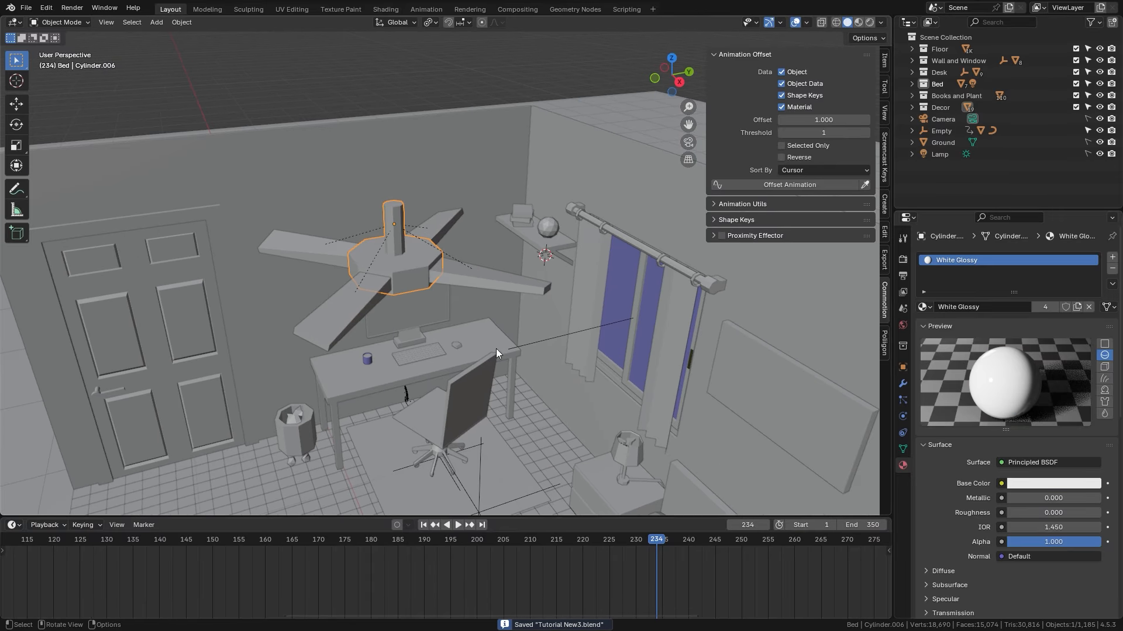
# - Start scaling the ceiling fan's hub, and open the two selected fan blades for mesh editing
pyautogui.press('s')
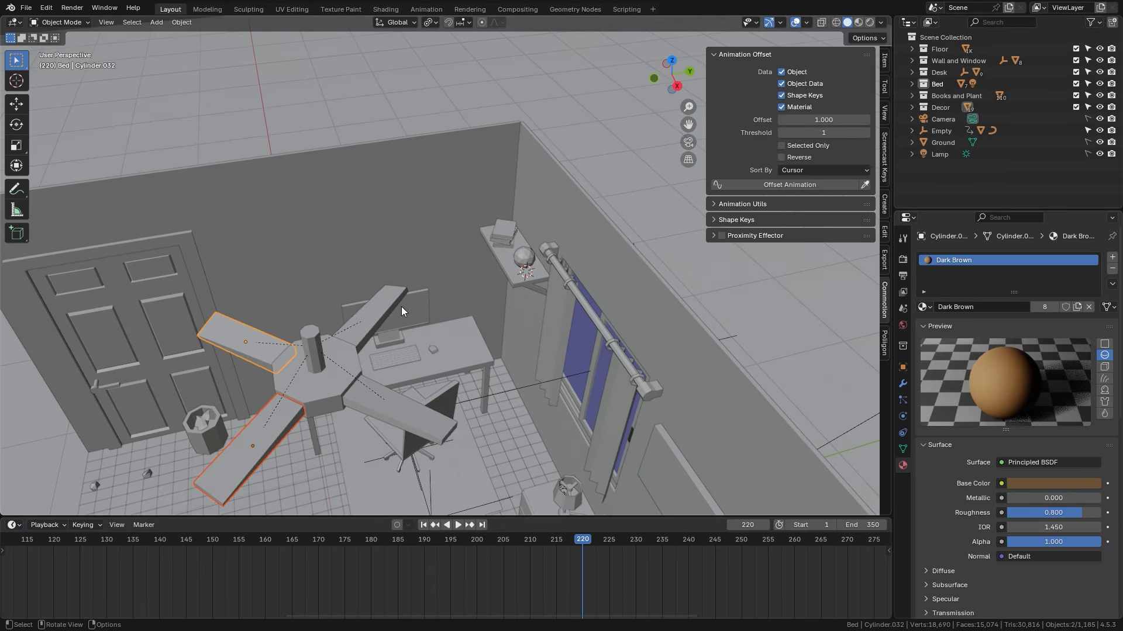
pyautogui.press('KP_Decimal')
pyautogui.press('Tab')
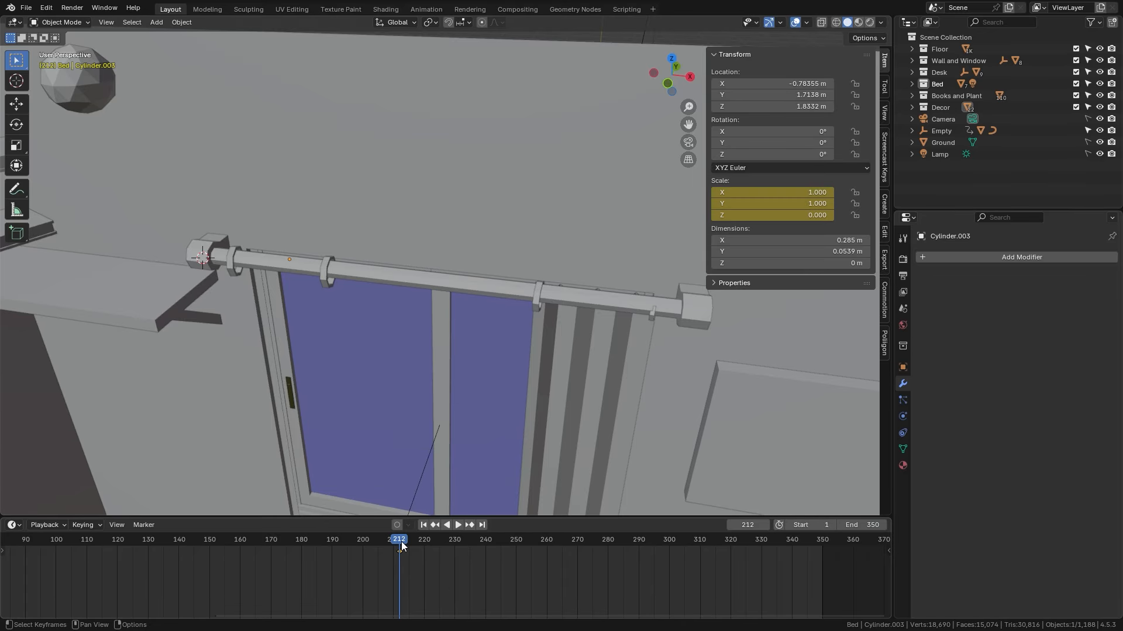
# - Increase the Z scale of the collapsed window curtain at frame 222
pyautogui.moveTo(401, 541); pyautogui.dragTo(430, 541)
pyautogui.moveTo(772, 216); pyautogui.dragTo(813, 215)
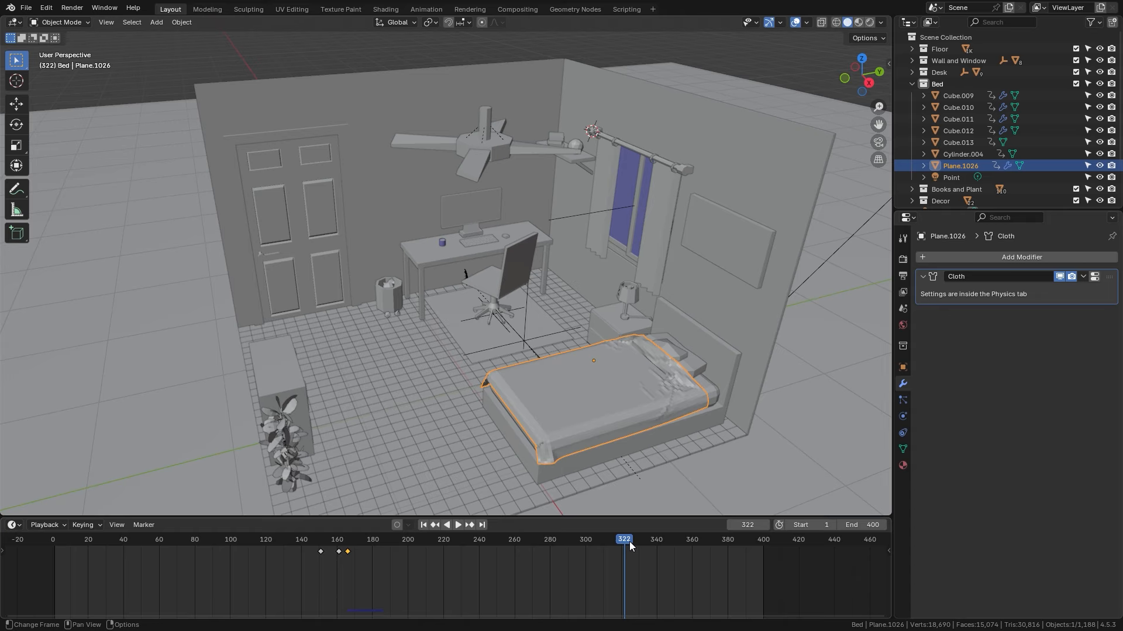
# - Go to frame 340 and try to scale the baked blanket on the bed
pyautogui.moveTo(629, 542); pyautogui.dragTo(656, 541)
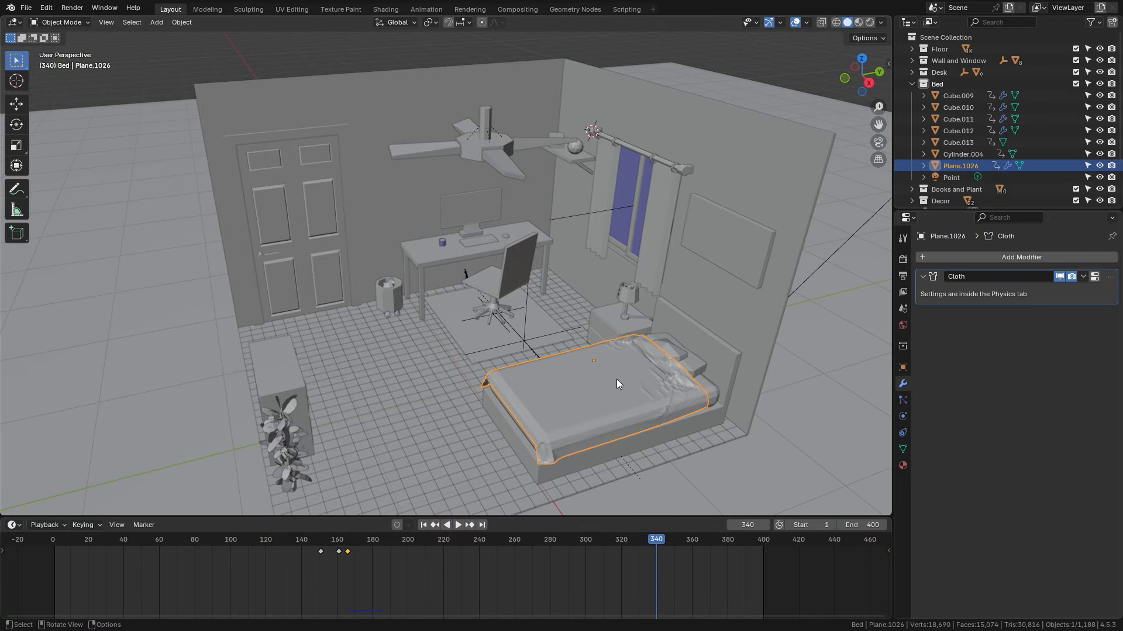
pyautogui.press('KP_Decimal')
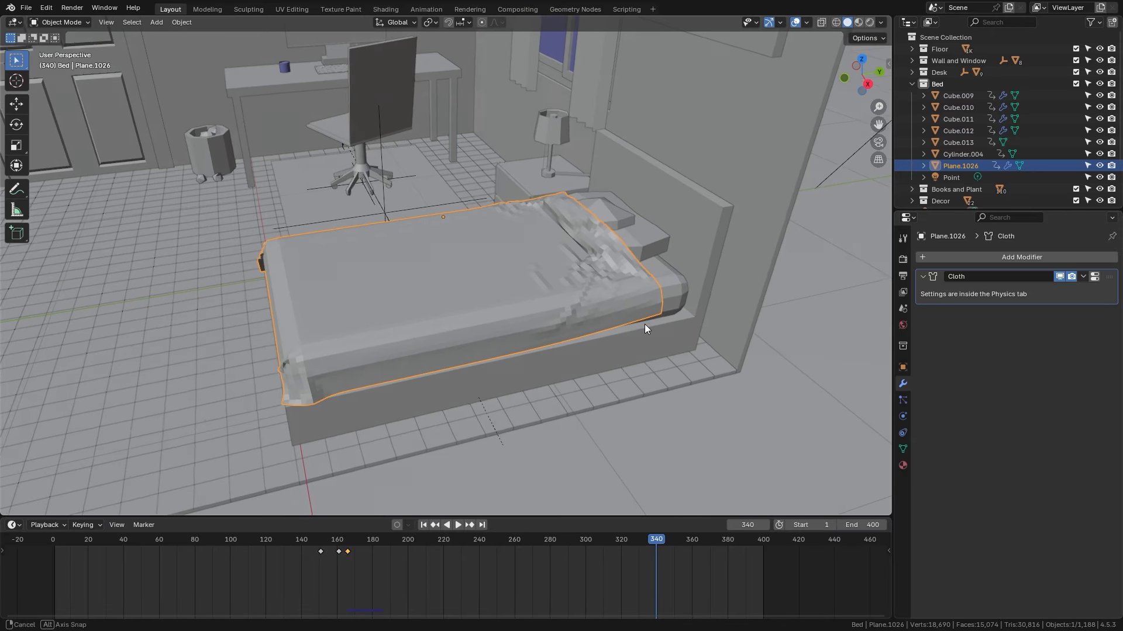
pyautogui.press('s')
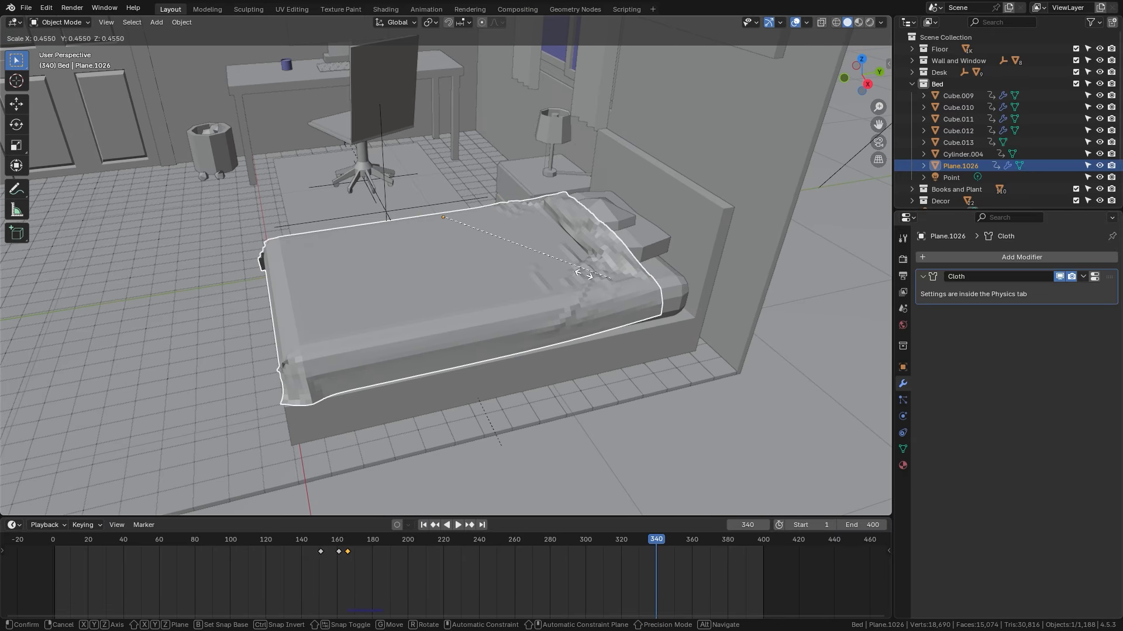
pyautogui.rightClick(670, 299)
pyautogui.scroll(-2, 669, 309)
pyautogui.keyDown('shift'); pyautogui.moveTo(538, 282); pyautogui.dragTo(632, 324, button='middle'); pyautogui.keyUp('shift')
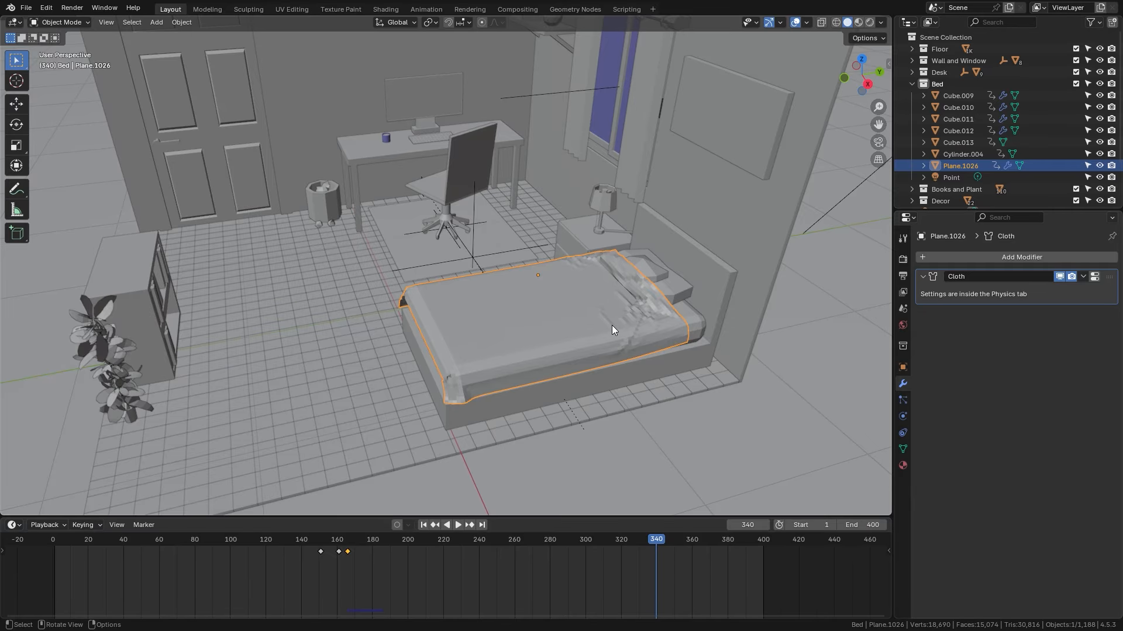
# - Duplicate the blanket in place and compare the cloth cache settings of the duplicate and the original
pyautogui.hotkey('shift', 'd')
pyautogui.rightClick(636, 318)
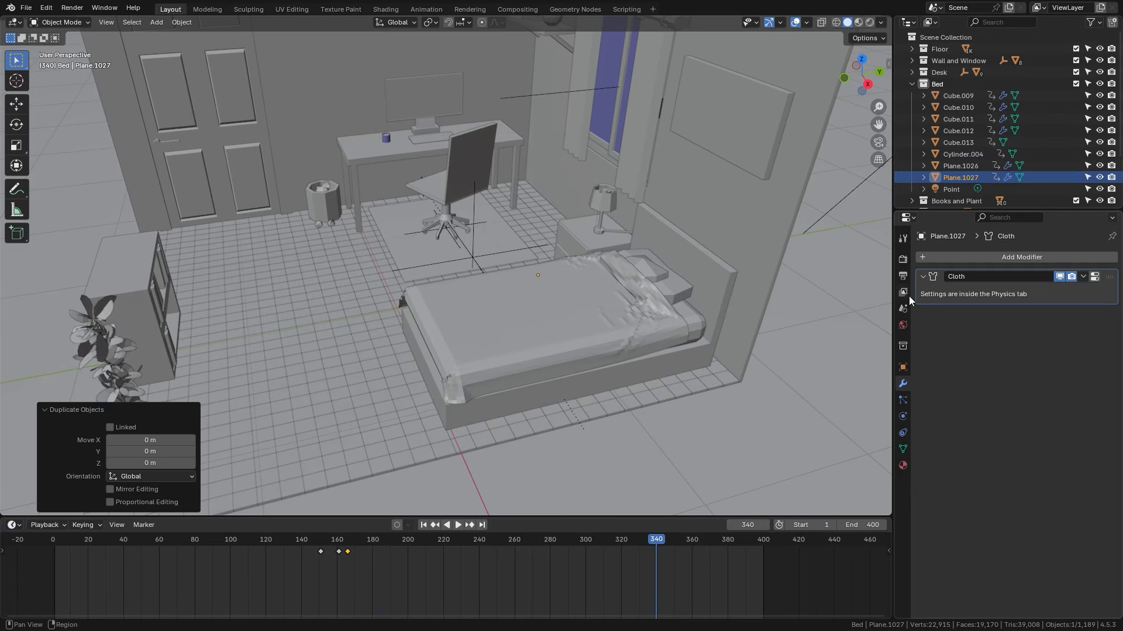
pyautogui.click(902, 417)
pyautogui.click(967, 502)
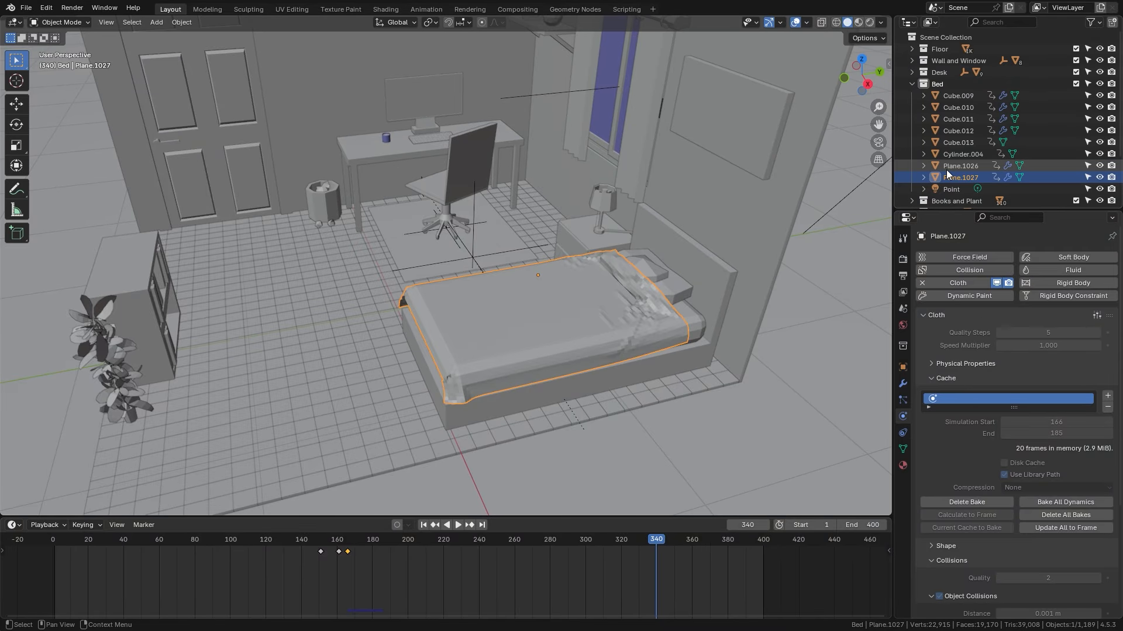
pyautogui.click(976, 178)
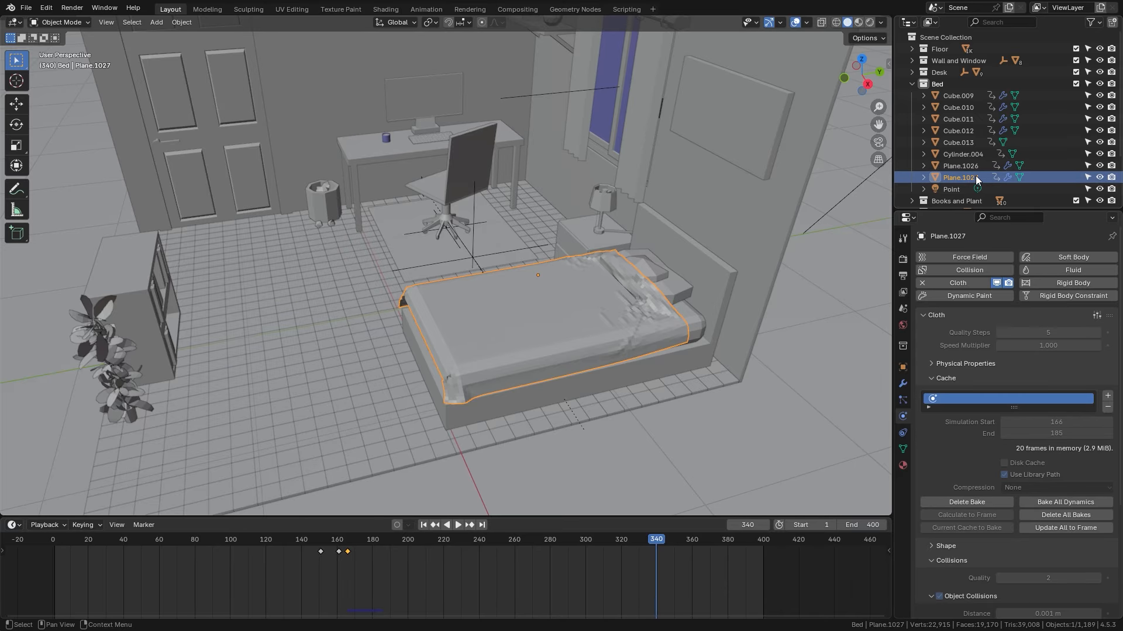
pyautogui.click(975, 164)
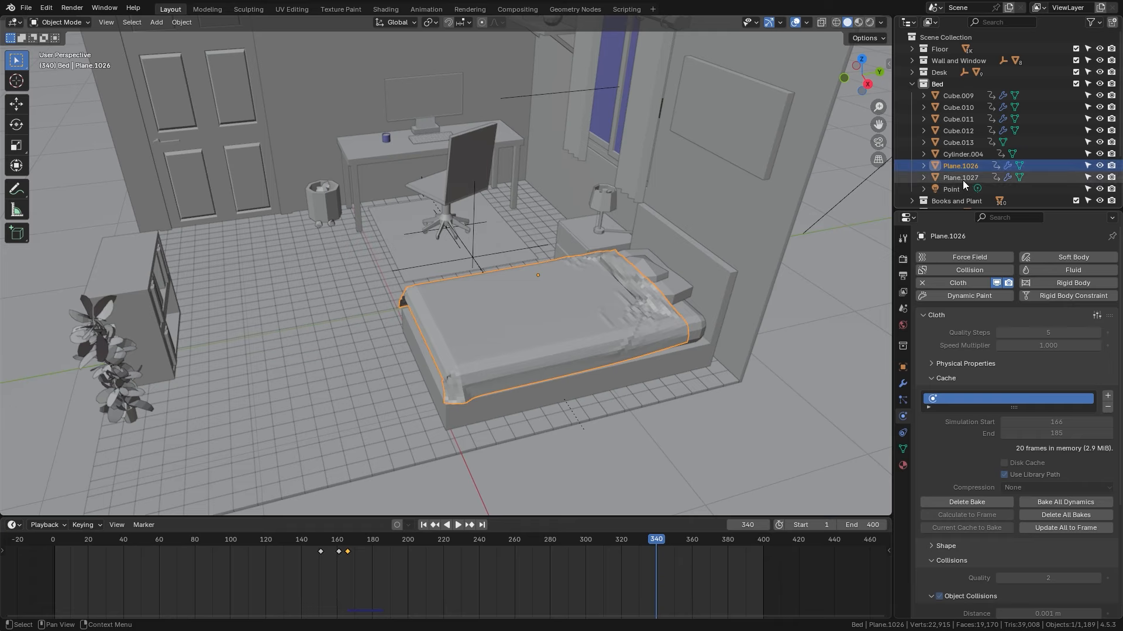
# - Apply the Cloth modifier on the duplicate blanket Plane.1027, and try moving and scaling the resulting mesh
pyautogui.click(962, 179)
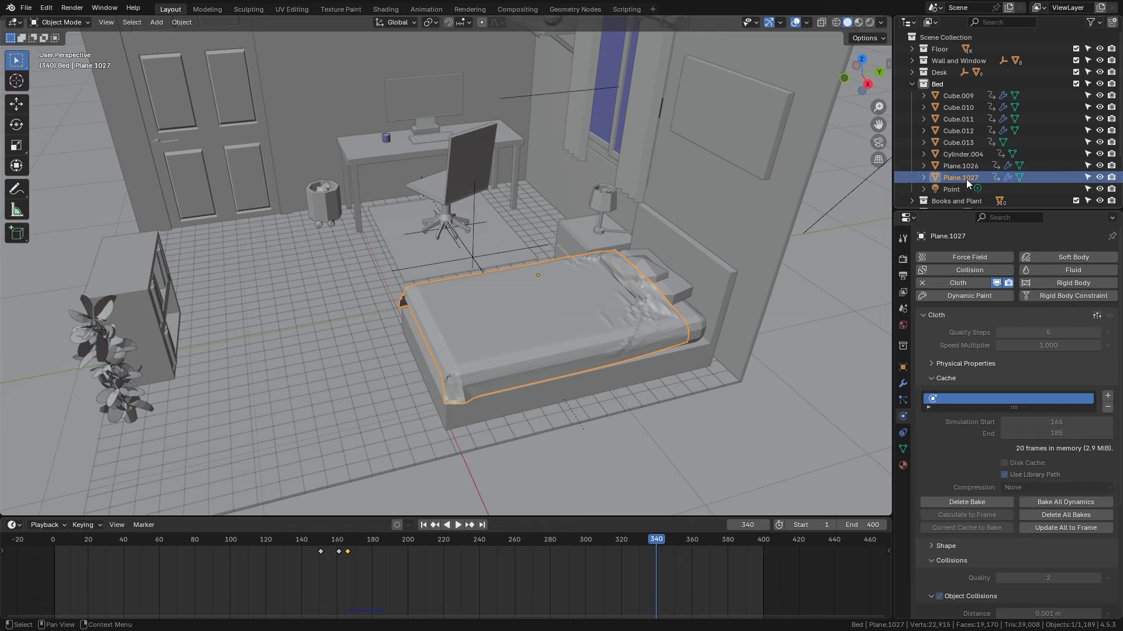
pyautogui.click(903, 383)
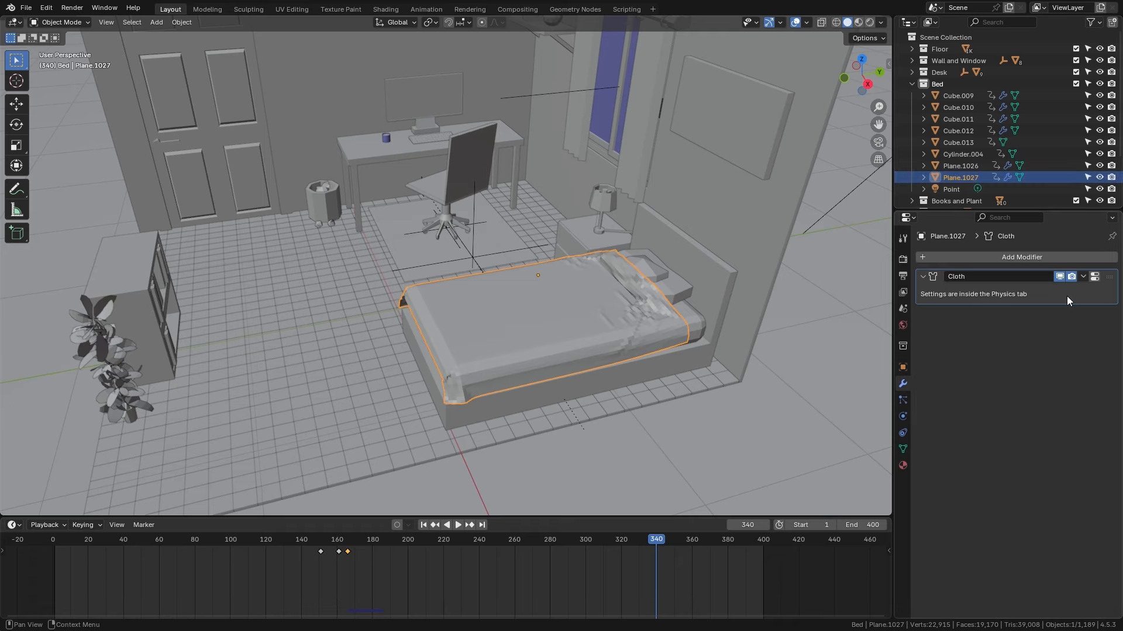
pyautogui.click(1082, 277)
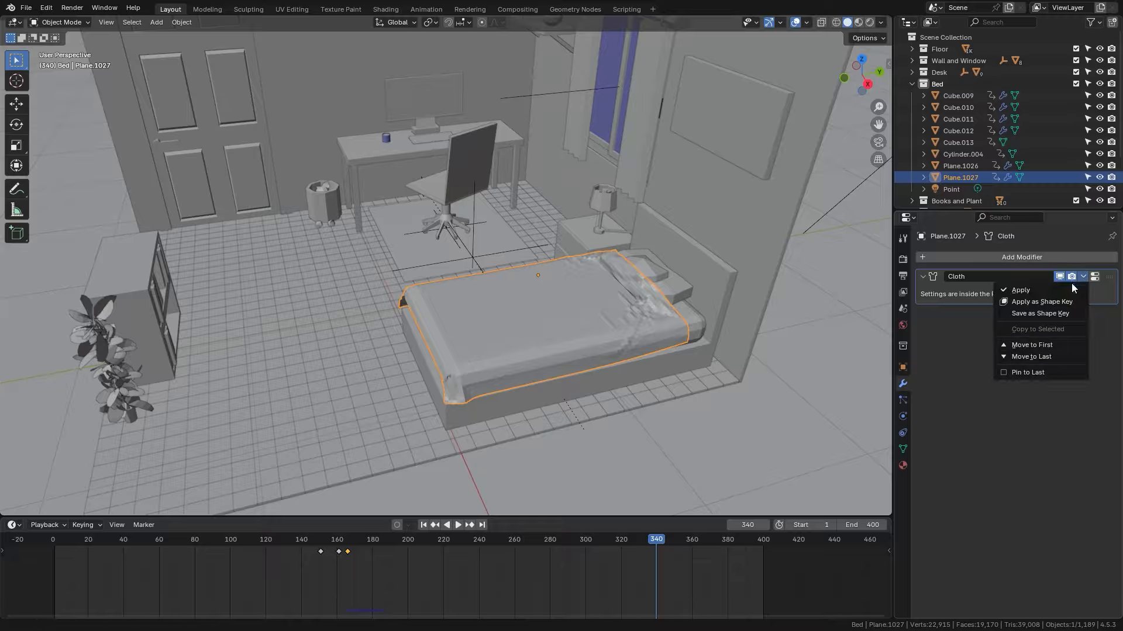
pyautogui.click(1027, 290)
pyautogui.scroll(2, 790, 284)
pyautogui.press('g')
pyautogui.rightClick(509, 200)
pyautogui.press('s')
pyautogui.rightClick(729, 222)
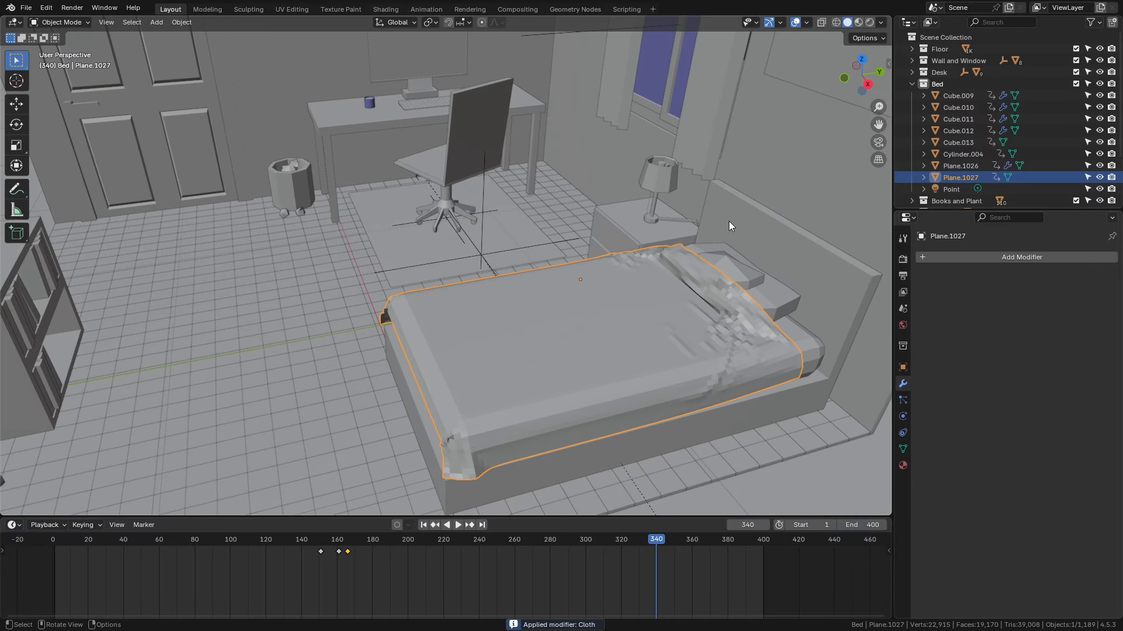
# - At frame 320, keyframe render visibility with the original blanket Plane.1026 enabled and the duplicate Plane.1027 disabled
pyautogui.moveTo(647, 539); pyautogui.dragTo(620, 539)
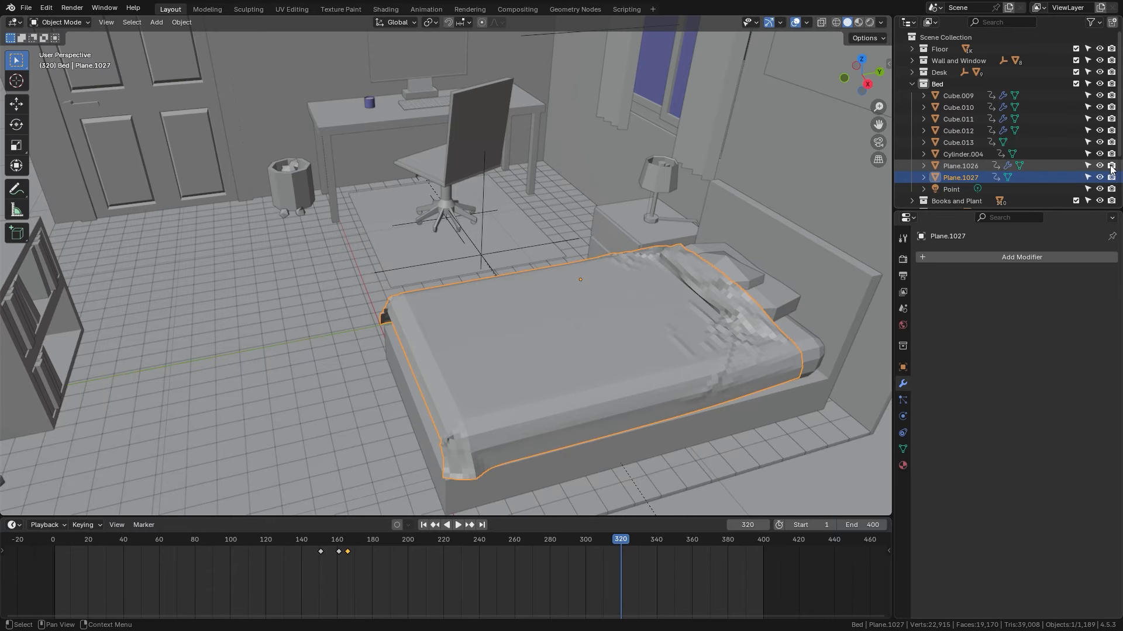
pyautogui.press('i')
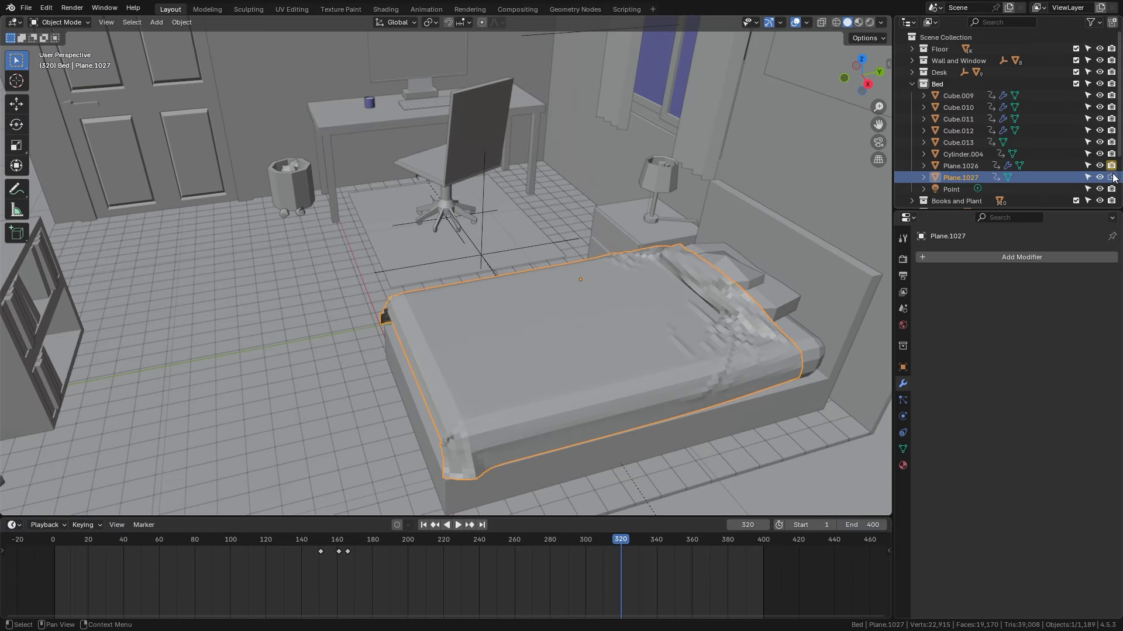
pyautogui.press('i')
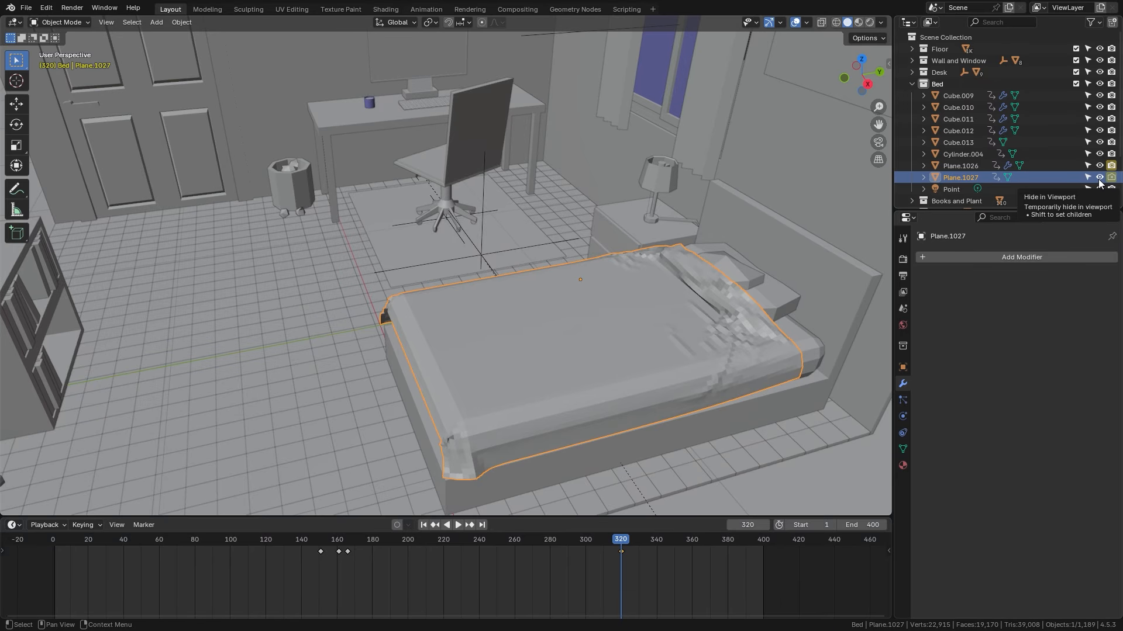
# - At frame 321, disable the original blanket in renders, enable the duplicate, and keyframe both render visibility settings
pyautogui.press('Right')
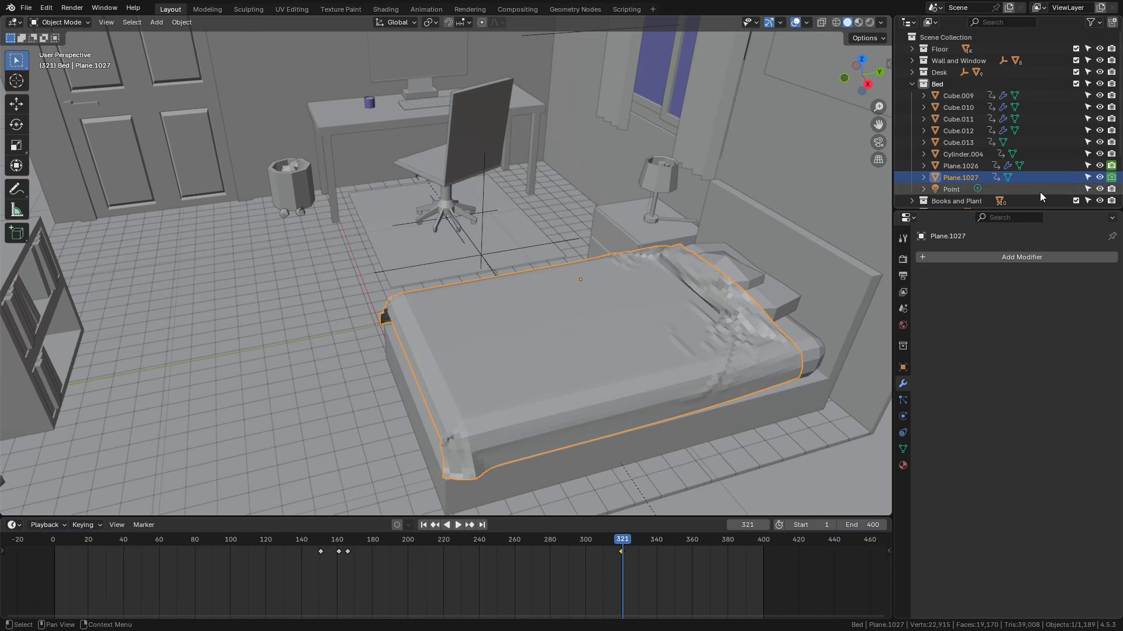
pyautogui.click(1110, 167)
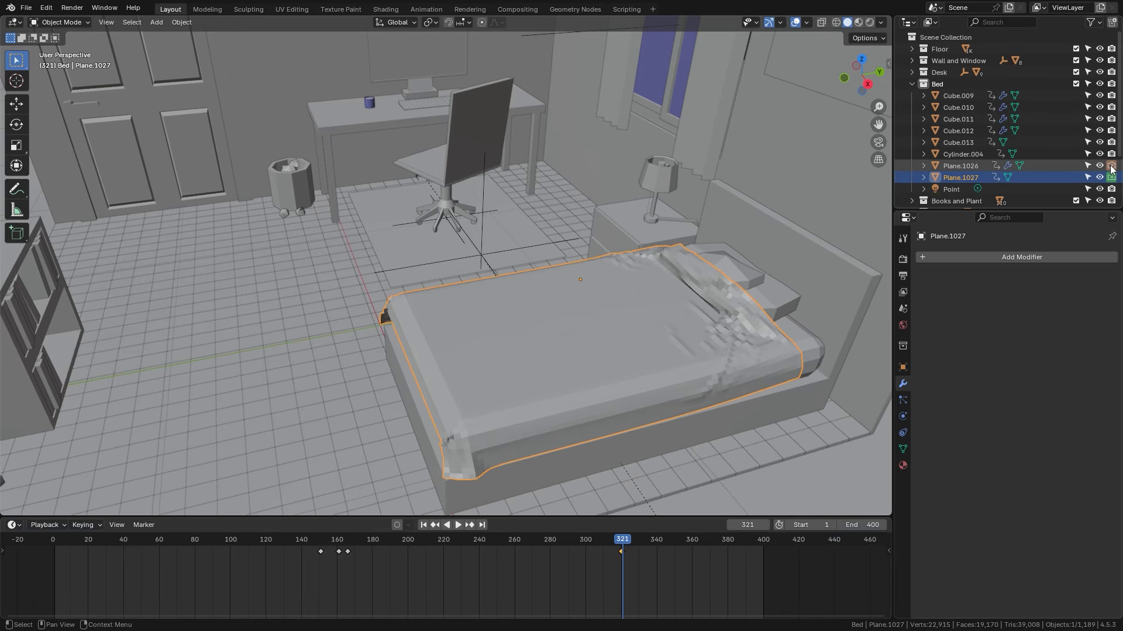
pyautogui.click(1112, 177)
pyautogui.press('i')
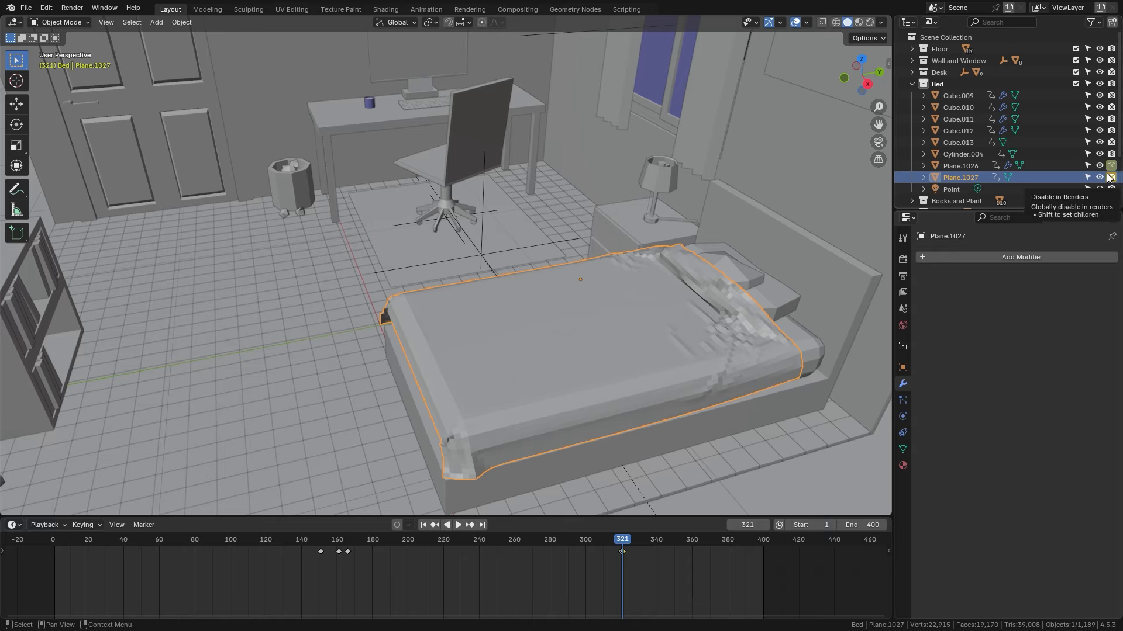
# - Go to frame 340 and look over the whole room, including its wireframe display
pyautogui.moveTo(632, 538); pyautogui.dragTo(657, 541)
pyautogui.moveTo(657, 541); pyautogui.dragTo(656, 542)
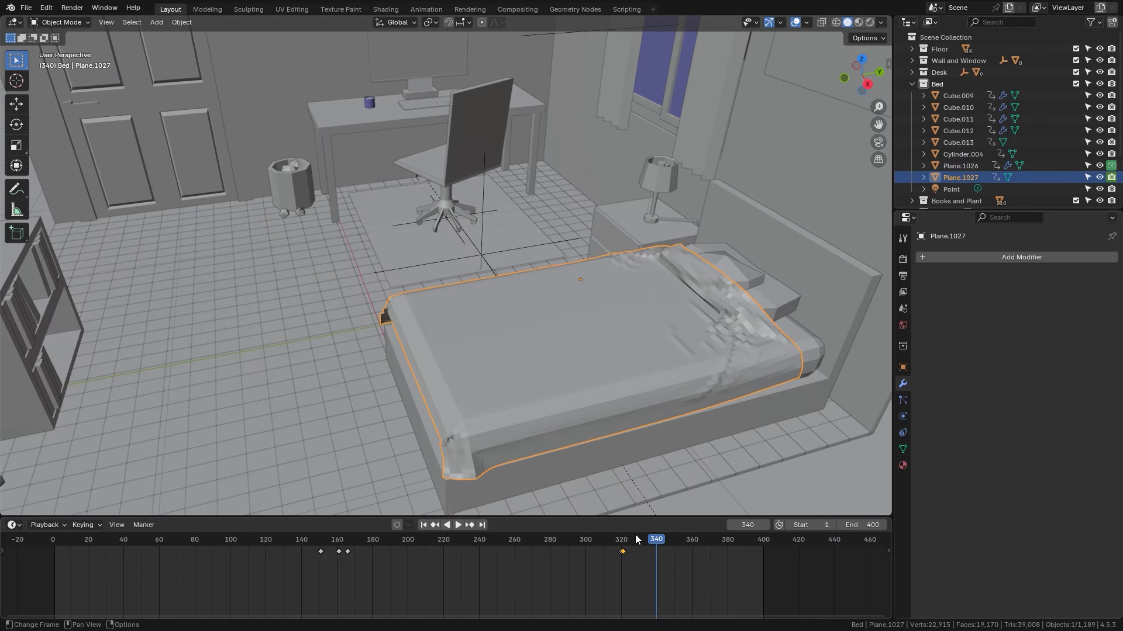
pyautogui.scroll(-6, 578, 376)
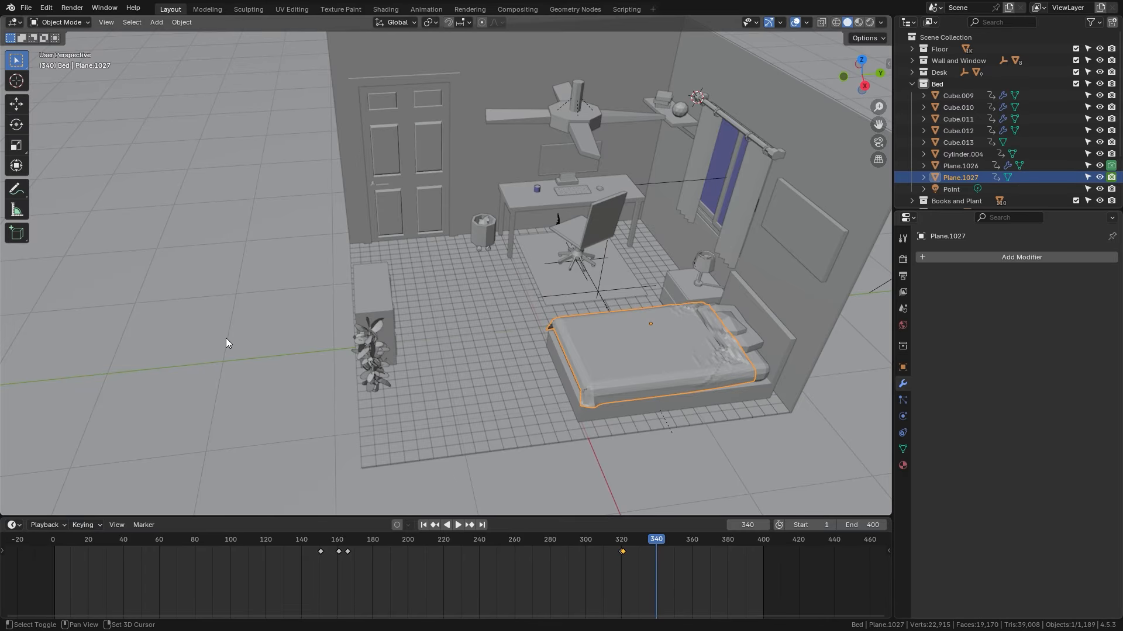
pyautogui.moveTo(227, 340); pyautogui.dragTo(219, 345, button='middle')
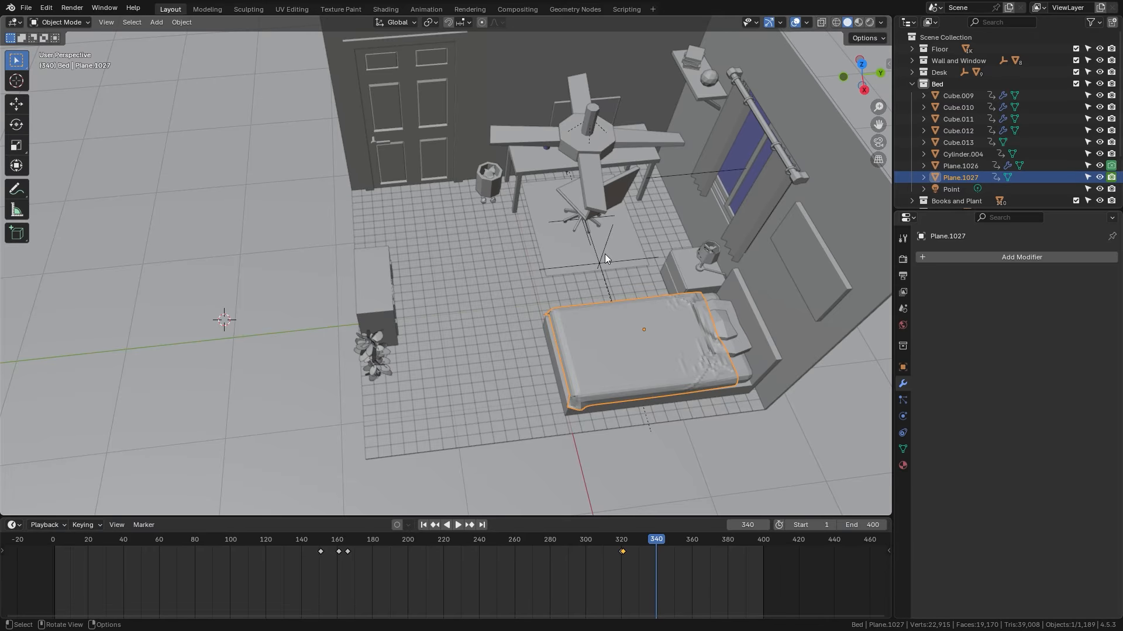
pyautogui.moveTo(597, 261); pyautogui.dragTo(619, 243, button='middle')
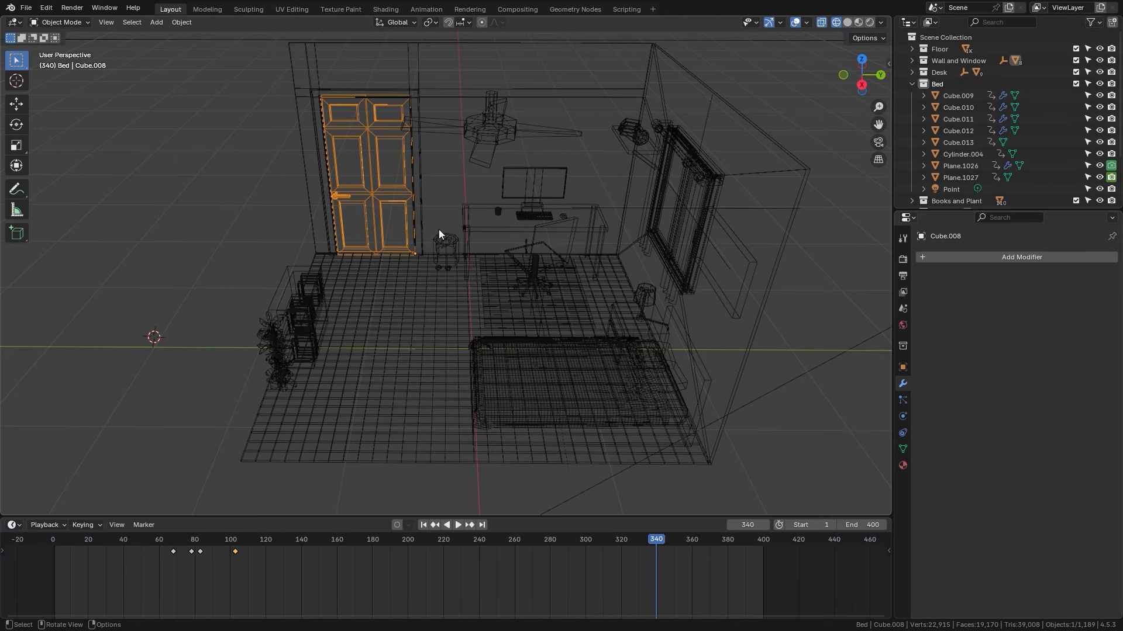
pyautogui.hotkey('shift', 'z')
pyautogui.moveTo(595, 253); pyautogui.dragTo(632, 252, button='middle')
# - Test-move the window's empty and the rug's empty to check what each one controls, and select the rug
pyautogui.click(590, 179)
pyautogui.press('g')
pyautogui.press('Escape')
pyautogui.scroll(6, 528, 239)
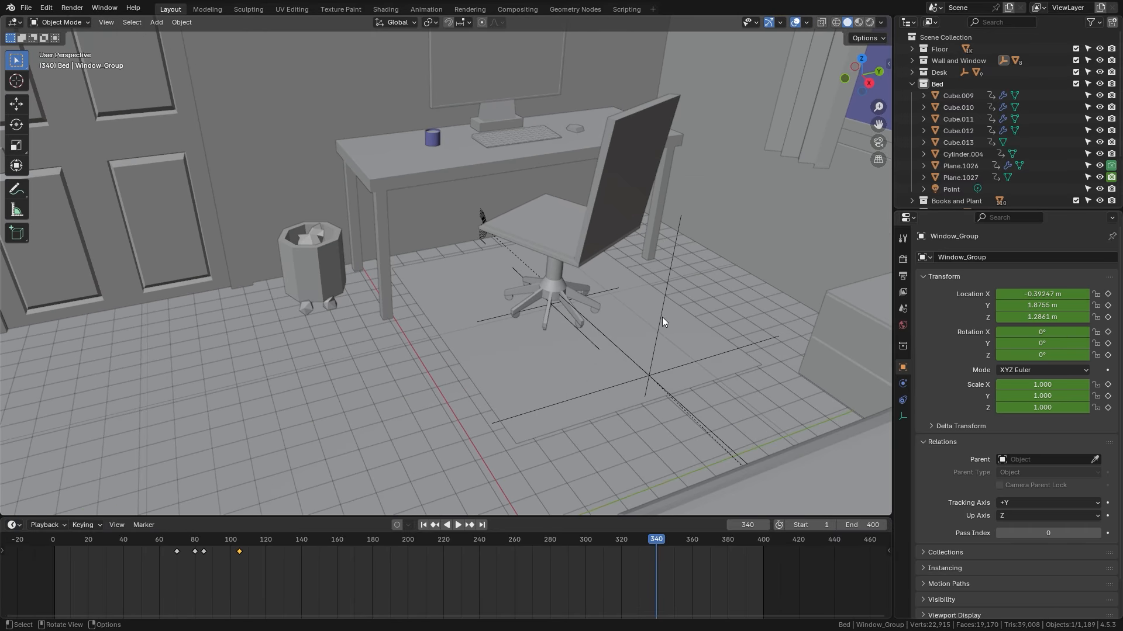
pyautogui.click(660, 317)
pyautogui.press('g')
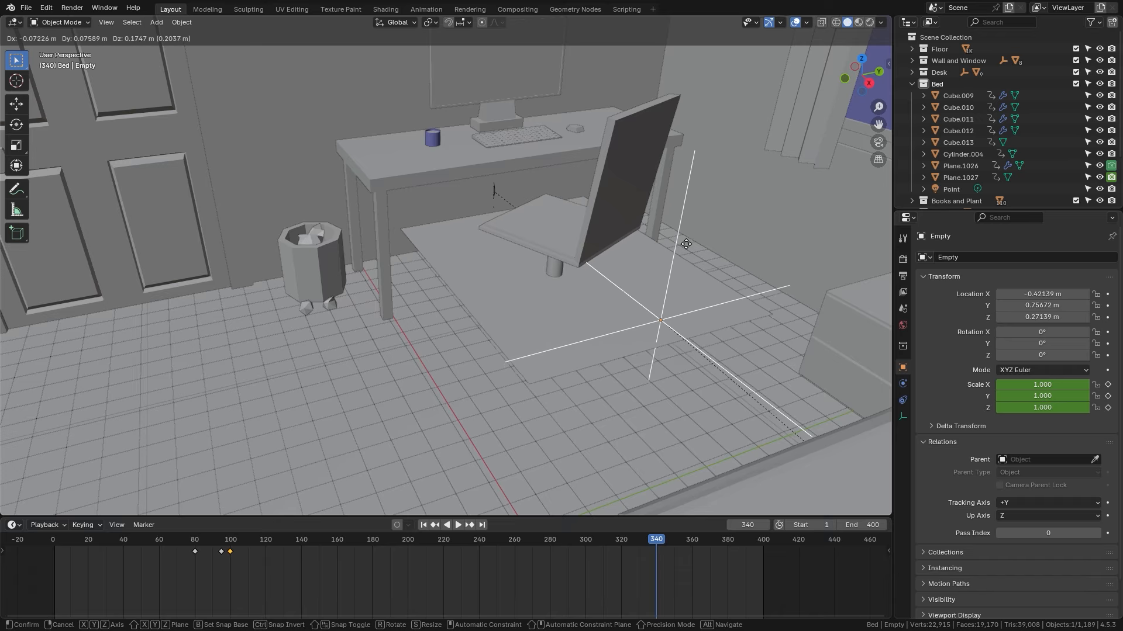
pyautogui.press('Escape')
pyautogui.click(478, 298)
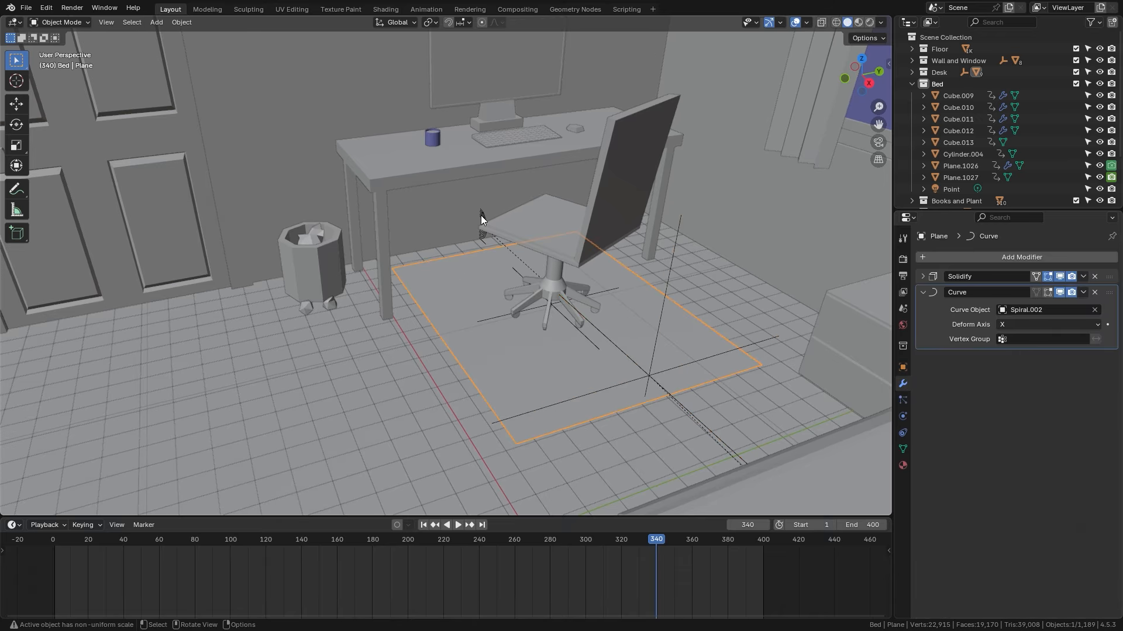
pyautogui.scroll(-1, 780, 209)
pyautogui.scroll(-5, 599, 256)
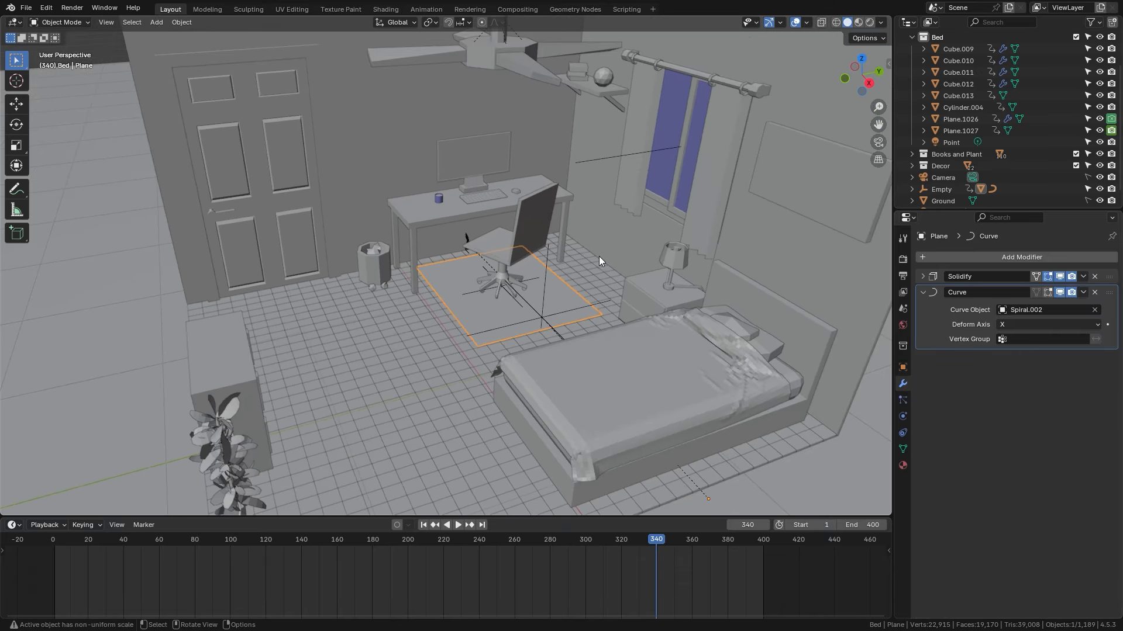
# - Select all objects in the scene and take the spiral curve beside the rug out of the selection in wireframe
pyautogui.press('a')
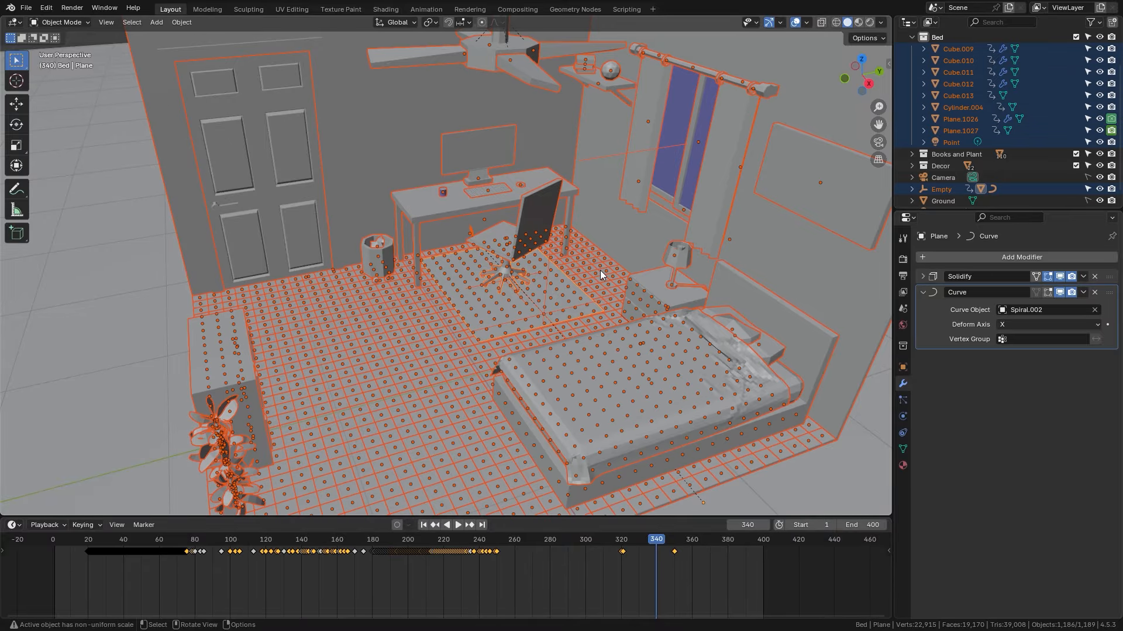
pyautogui.hotkey('shift', 'z')
pyautogui.moveTo(573, 227)
pyautogui.mouseDown(button='middle')
pyautogui.moveTo(437, 253)
pyautogui.moveTo(517, 184)
pyautogui.mouseUp(button='middle')
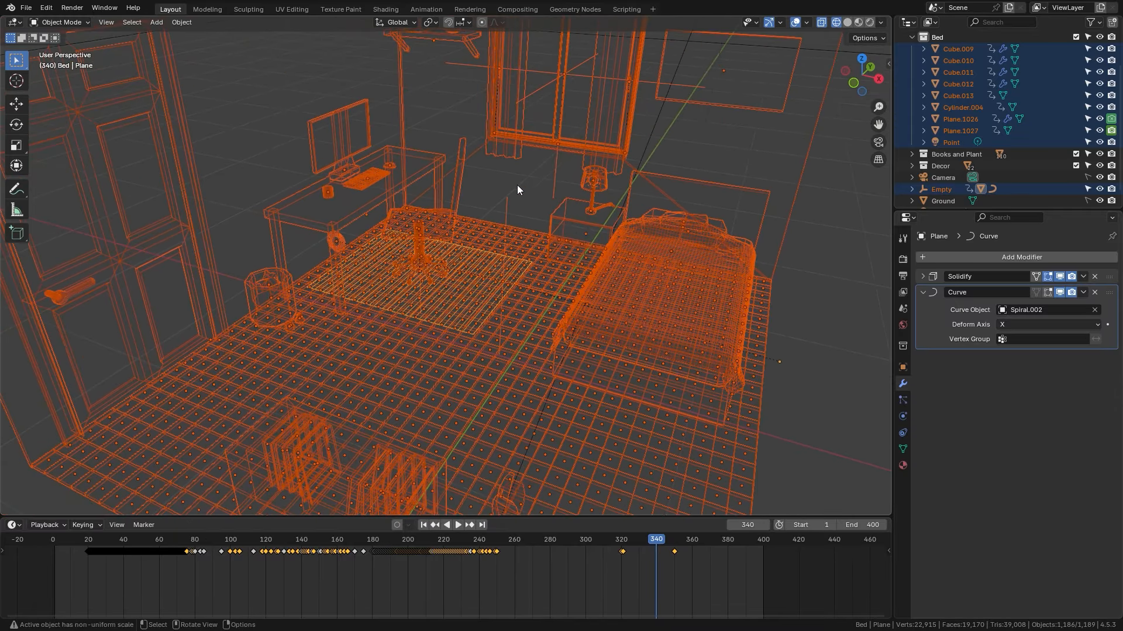
pyautogui.scroll(4, 517, 185)
pyautogui.press('b')
pyautogui.moveTo(172, 181); pyautogui.dragTo(207, 201)
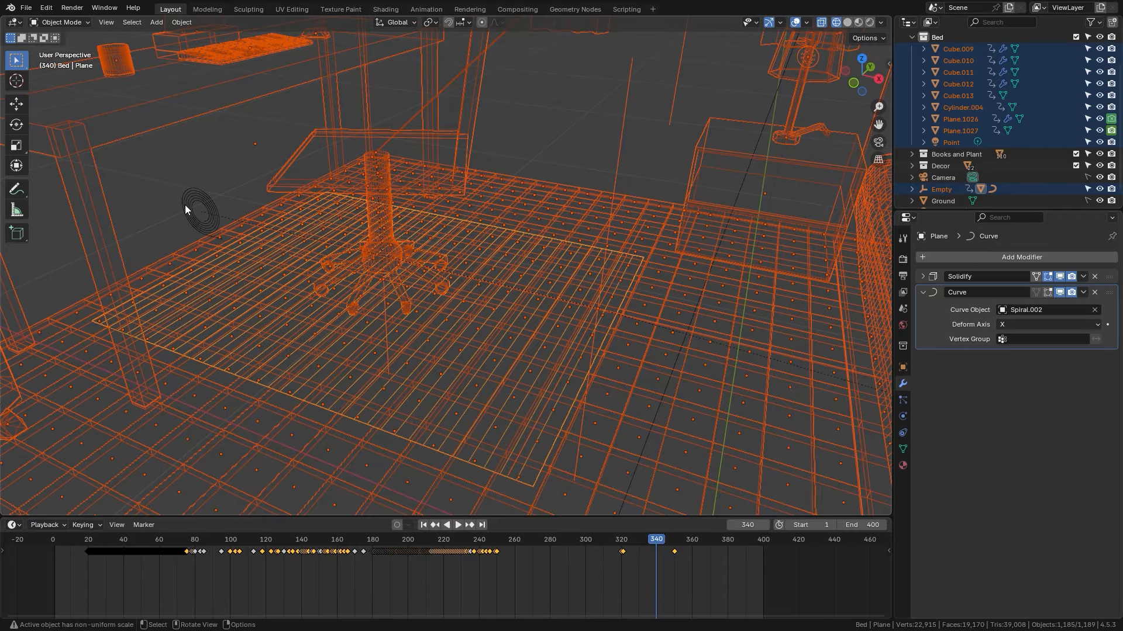
# - Remove the rug under the desk chair from the selection, add the floor tile at its edge back, and return to solid shading
pyautogui.keyDown('shift'); pyautogui.moveTo(314, 258); pyautogui.dragTo(375, 164, button='middle'); pyautogui.keyUp('shift')
pyautogui.hotkey('shift', 'z')
pyautogui.scroll(2, 514, 351)
pyautogui.hotkey('shift', 'z')
pyautogui.press('b')
pyautogui.keyDown('shift'); pyautogui.moveTo(450, 359); pyautogui.dragTo(458, 370); pyautogui.keyUp('shift')
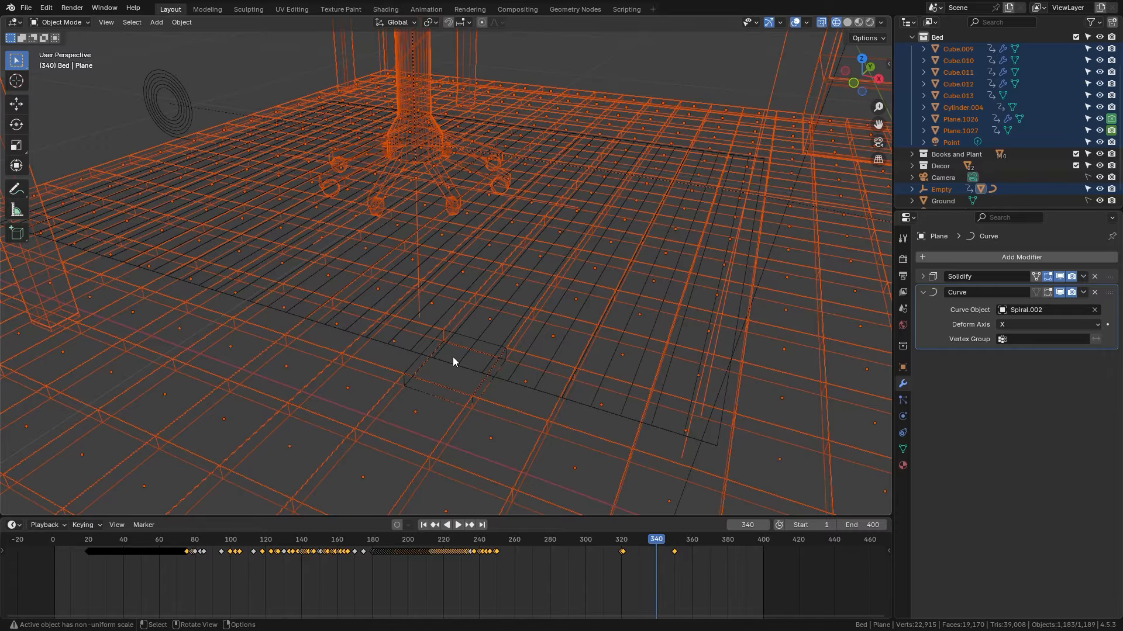
pyautogui.keyDown('shift'); pyautogui.click(404, 376); pyautogui.keyUp('shift')
pyautogui.scroll(-3, 398, 372)
pyautogui.press('z')
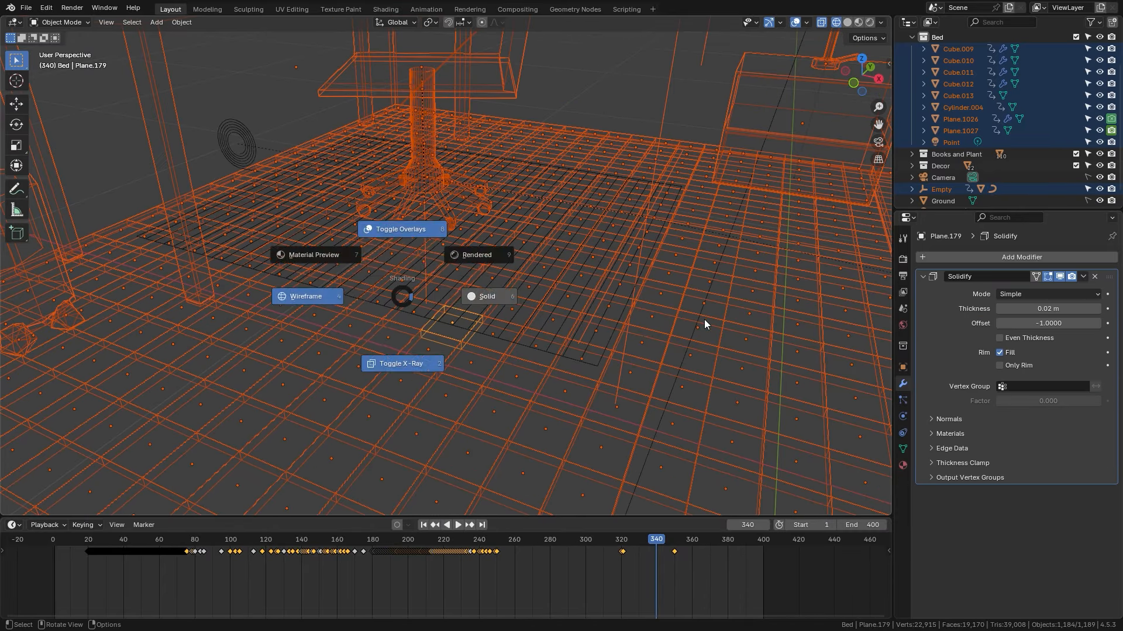
pyautogui.click(704, 319)
# - Deselect the window frame parts in wireframe, keeping the side wall and the window's empty selected
pyautogui.keyDown('shift'); pyautogui.moveTo(608, 172); pyautogui.dragTo(576, 263, button='middle'); pyautogui.keyUp('shift')
pyautogui.scroll(4, 441, 356)
pyautogui.hotkey('shift', 'z')
pyautogui.keyDown('shift'); pyautogui.moveTo(518, 321); pyautogui.dragTo(497, 249, button='middle'); pyautogui.keyUp('shift')
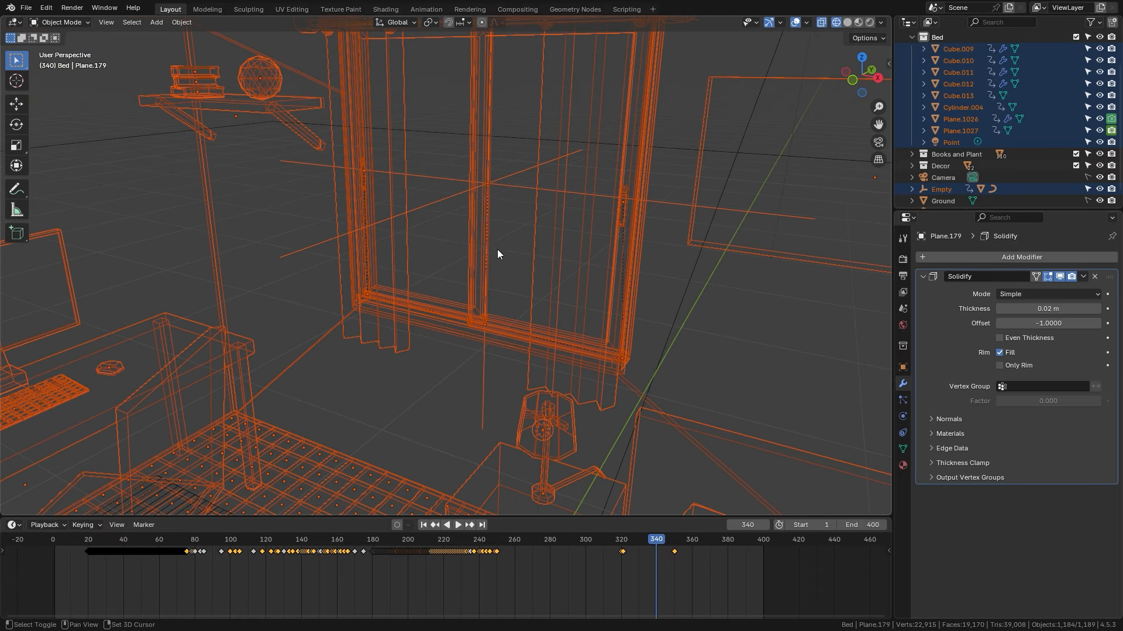
pyautogui.scroll(1, 470, 263)
pyautogui.press('b')
pyautogui.moveTo(454, 269); pyautogui.dragTo(510, 372)
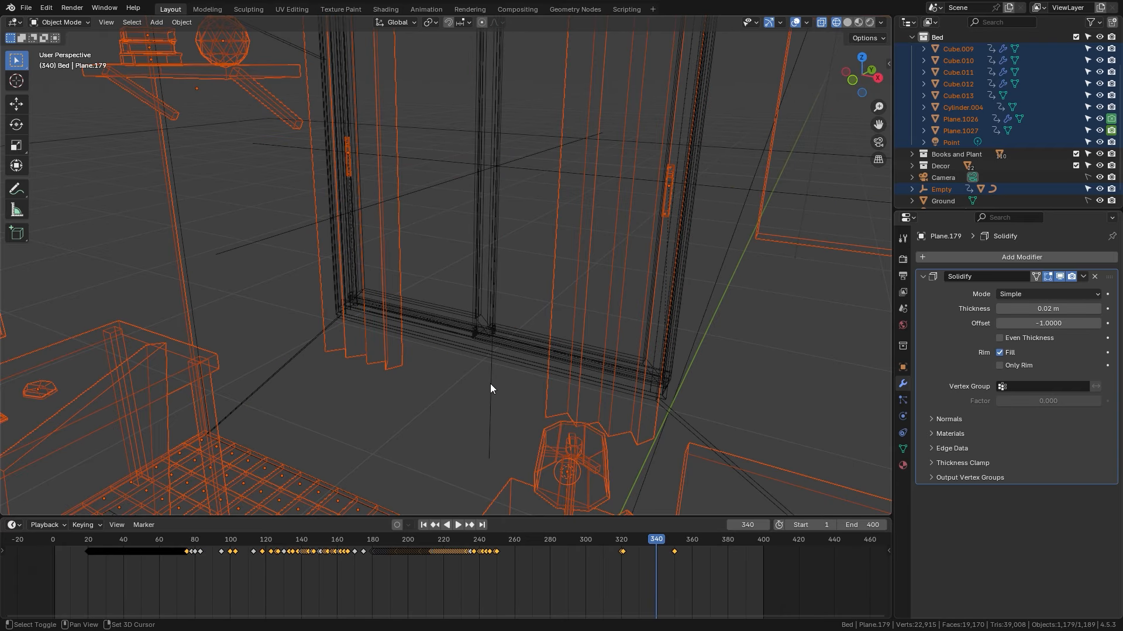
pyautogui.keyDown('shift'); pyautogui.click(291, 362); pyautogui.keyUp('shift')
# - Set the transform pivot point to Individual Origins and try scaling all selected objects
pyautogui.scroll(-4, 447, 269)
pyautogui.hotkey('shift', 'z')
pyautogui.moveTo(647, 278); pyautogui.dragTo(576, 280, button='middle')
pyautogui.scroll(-2, 485, 274)
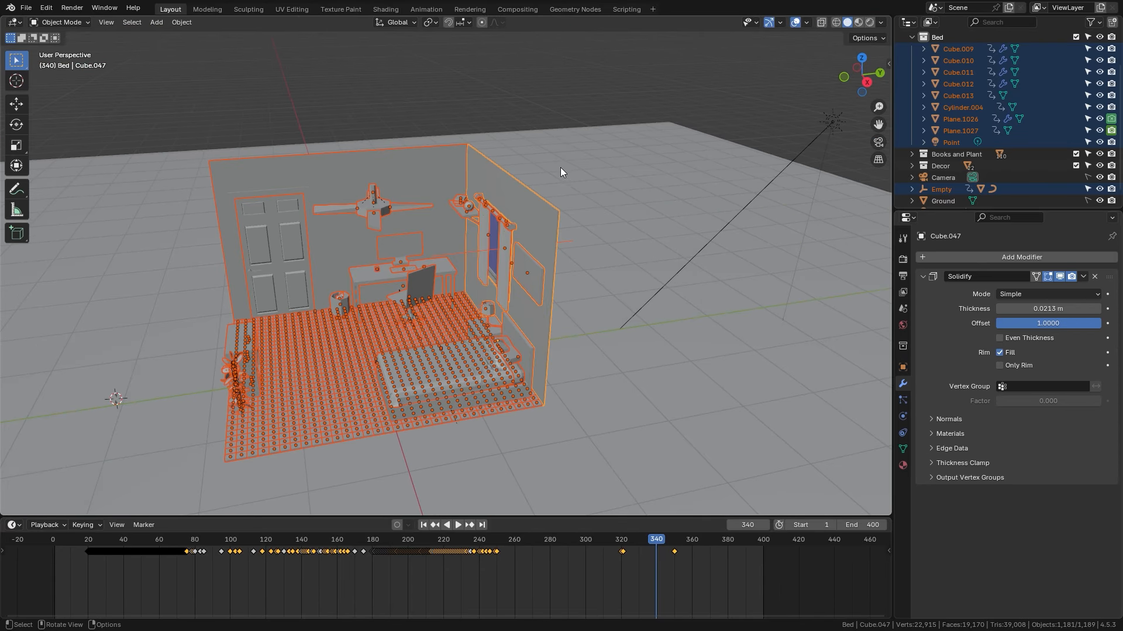
pyautogui.click(429, 22)
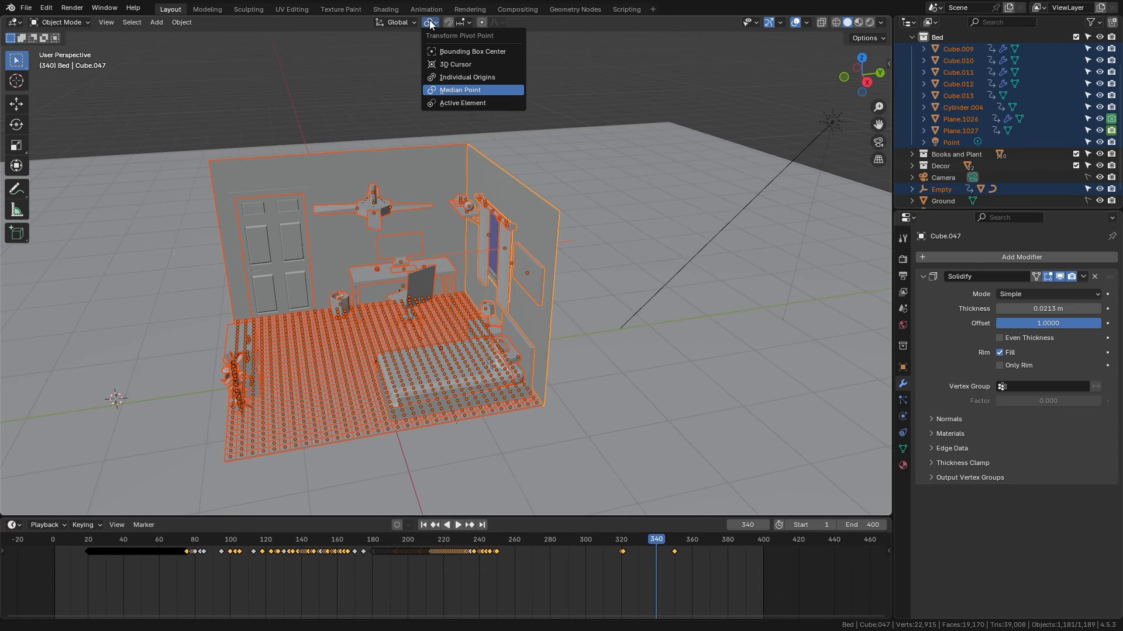
pyautogui.click(447, 77)
pyautogui.press('s')
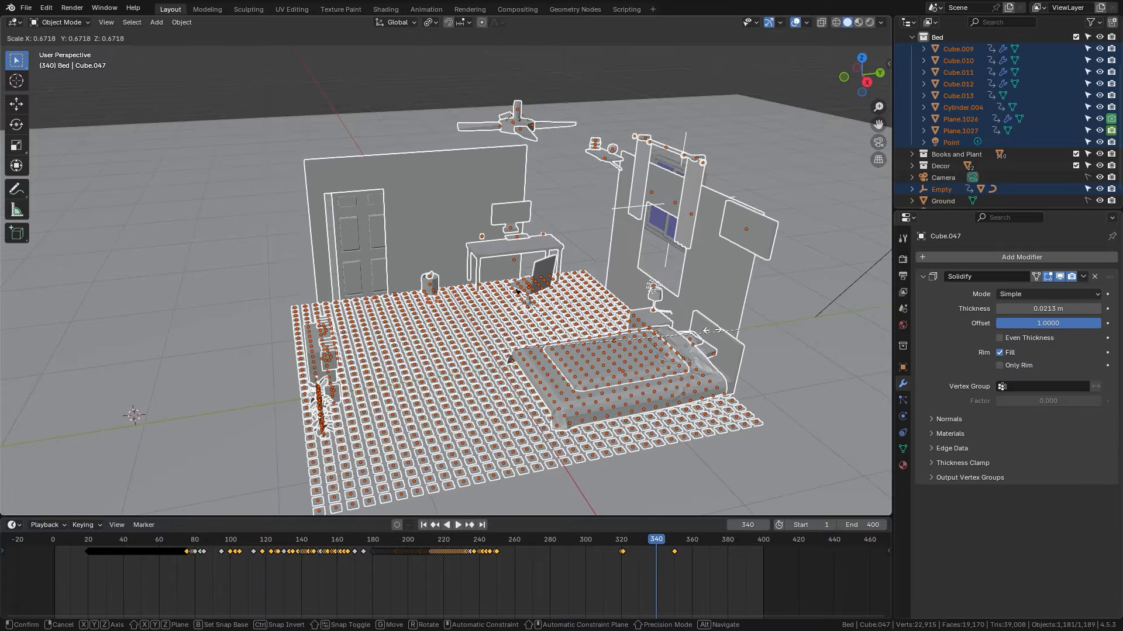
pyautogui.rightClick(713, 330)
# - Insert a Scale keyframe for all selected room objects at frame 340
pyautogui.moveTo(533, 340); pyautogui.dragTo(533, 349, button='middle')
pyautogui.keyDown('shift'); pyautogui.moveTo(484, 352); pyautogui.dragTo(525, 310, button='middle'); pyautogui.keyUp('shift')
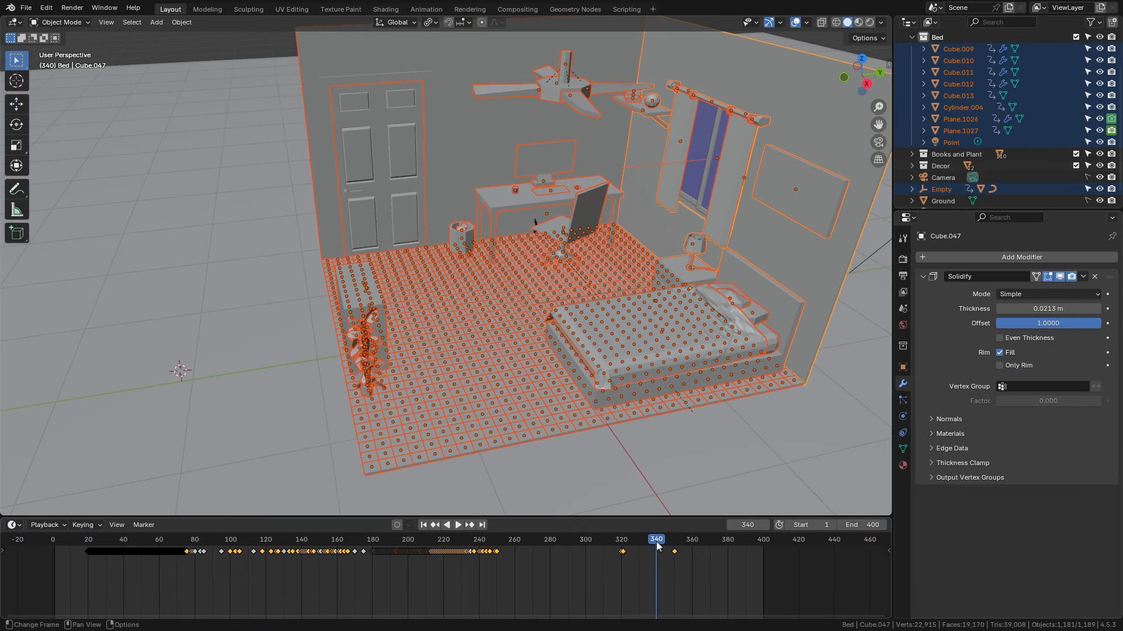
pyautogui.keyDown('shift'); pyautogui.moveTo(666, 332); pyautogui.dragTo(550, 349, button='middle'); pyautogui.keyUp('shift')
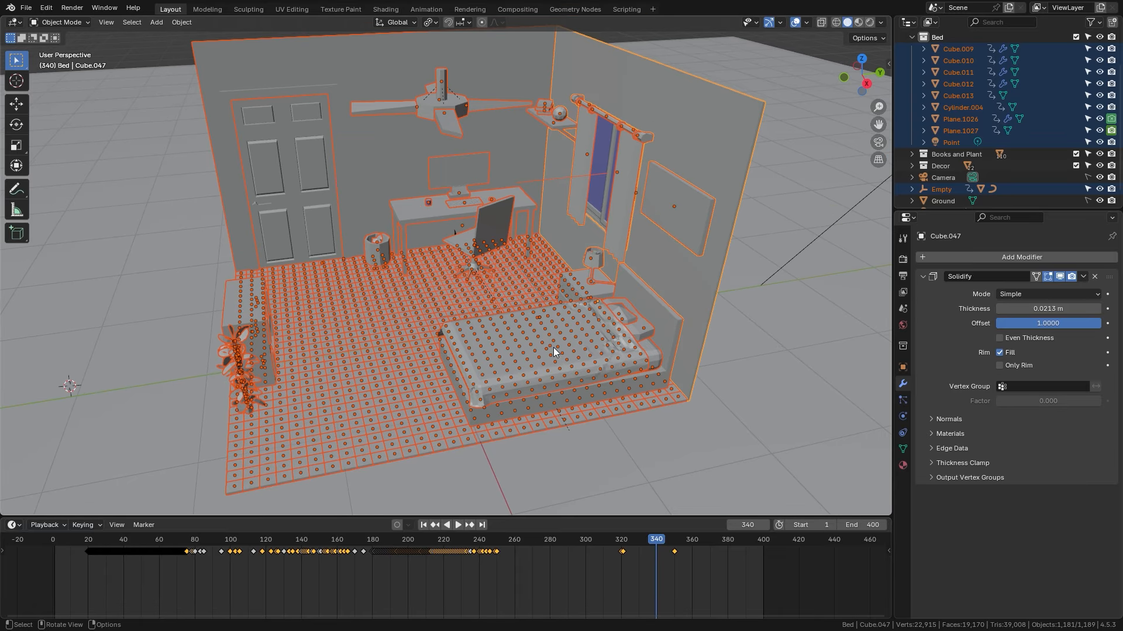
pyautogui.press('k')
pyautogui.click(553, 347)
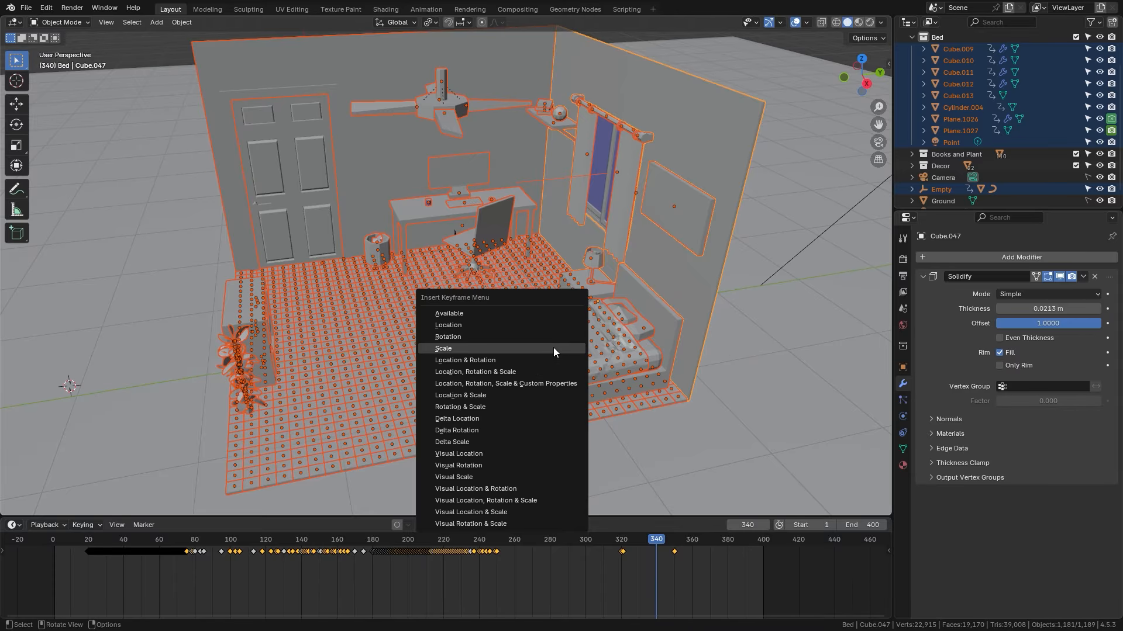
# - At frame 345, scale all selected objects by 1.05 and insert a Scale keyframe
pyautogui.scroll(5, 680, 572)
pyautogui.moveTo(678, 570); pyautogui.dragTo(559, 563, button='middle')
pyautogui.scroll(2, 696, 573)
pyautogui.press('Right')
pyautogui.press('Right')
pyautogui.press('Right')
pyautogui.press('Right')
pyautogui.click(685, 540)
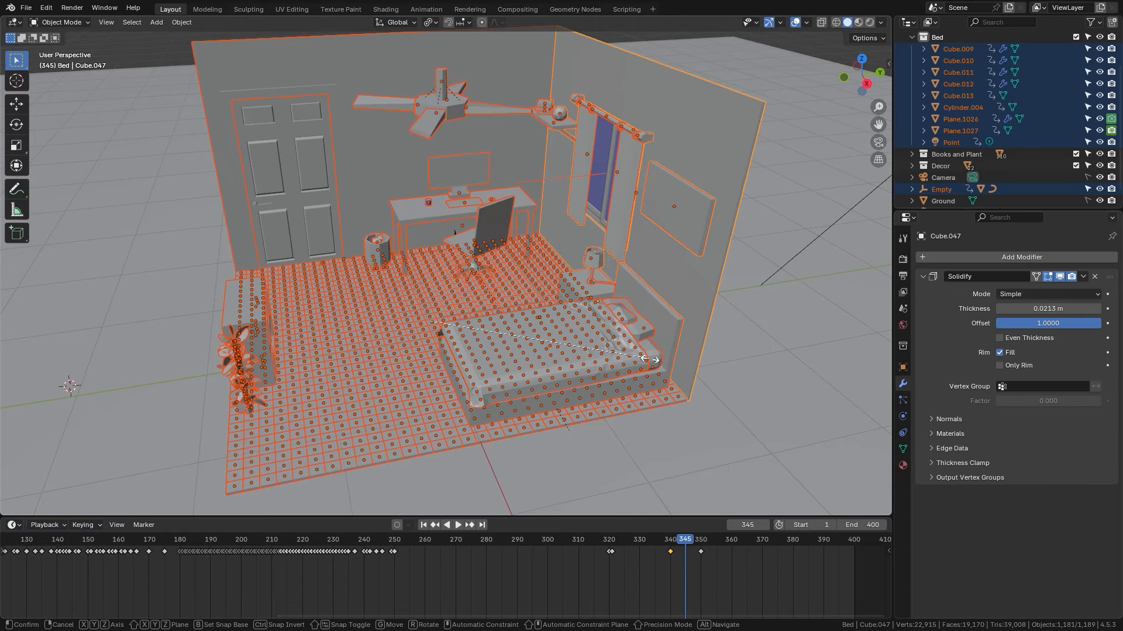
pyautogui.write('s1.05')
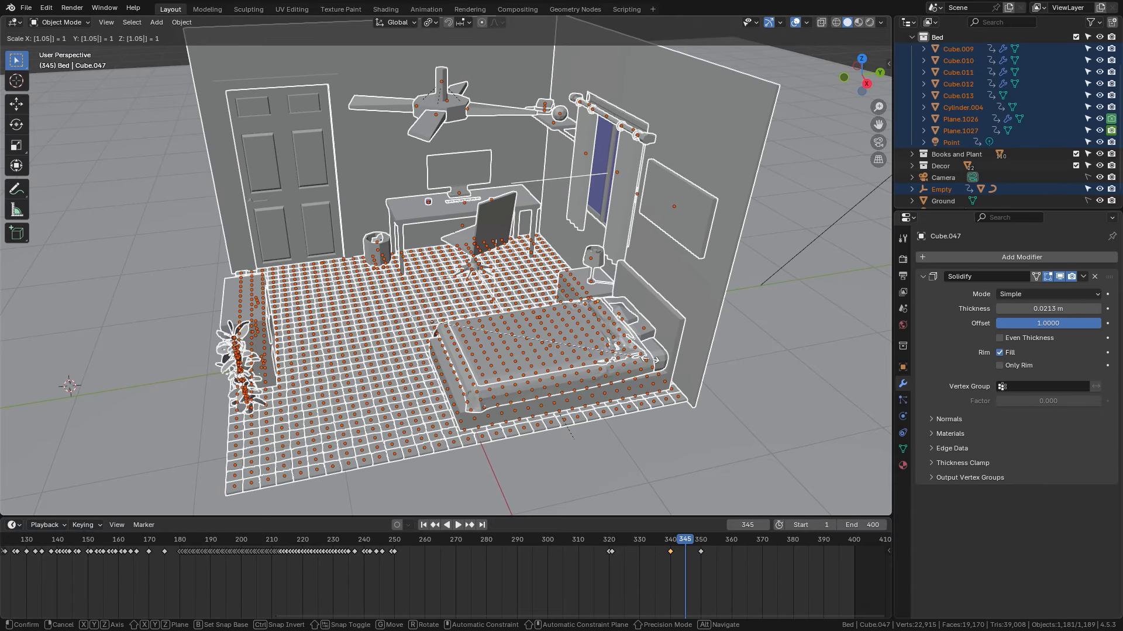
pyautogui.press('Return')
pyautogui.press('k')
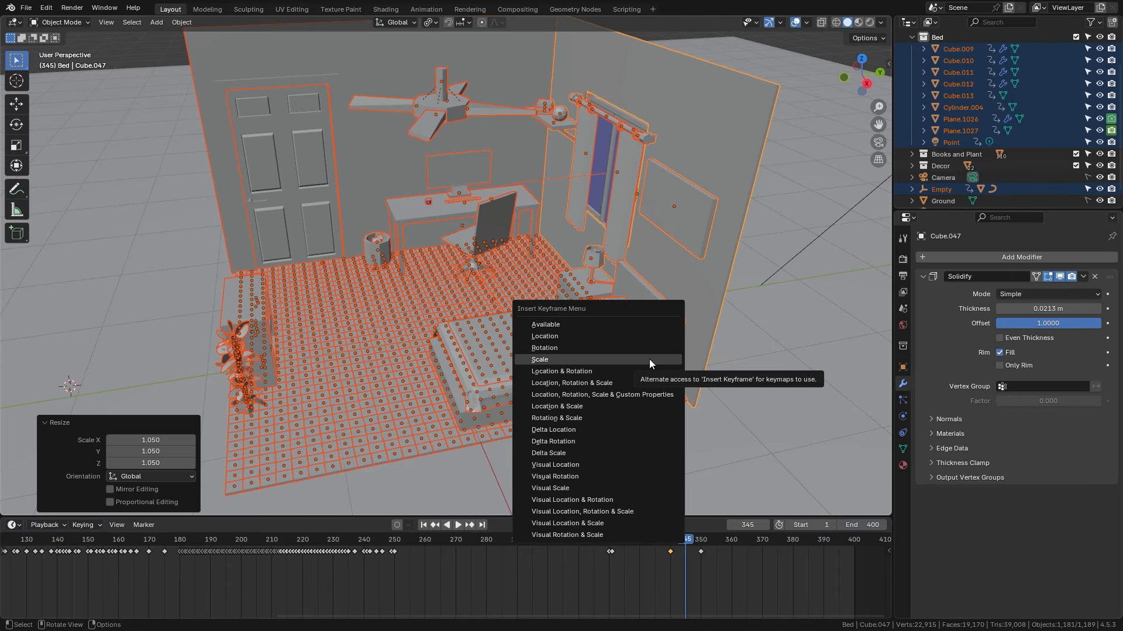
pyautogui.click(649, 359)
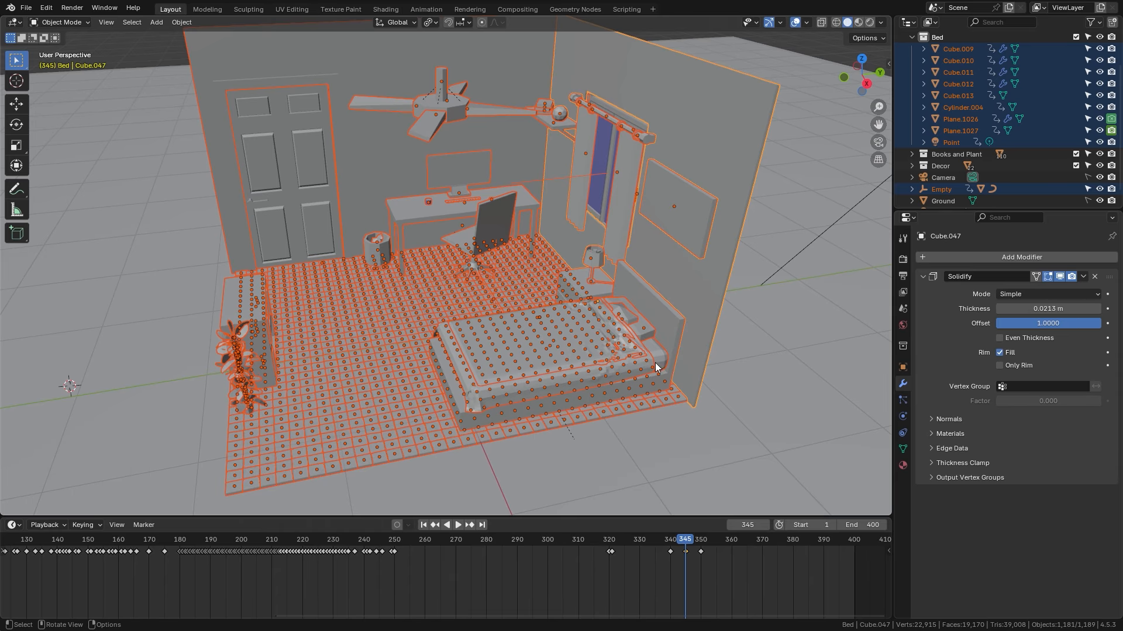
# - At frame 350, scale all selected room objects to 0 and insert a Scale keyframe
pyautogui.moveTo(697, 567); pyautogui.dragTo(581, 554, button='middle')
pyautogui.scroll(2, 659, 577)
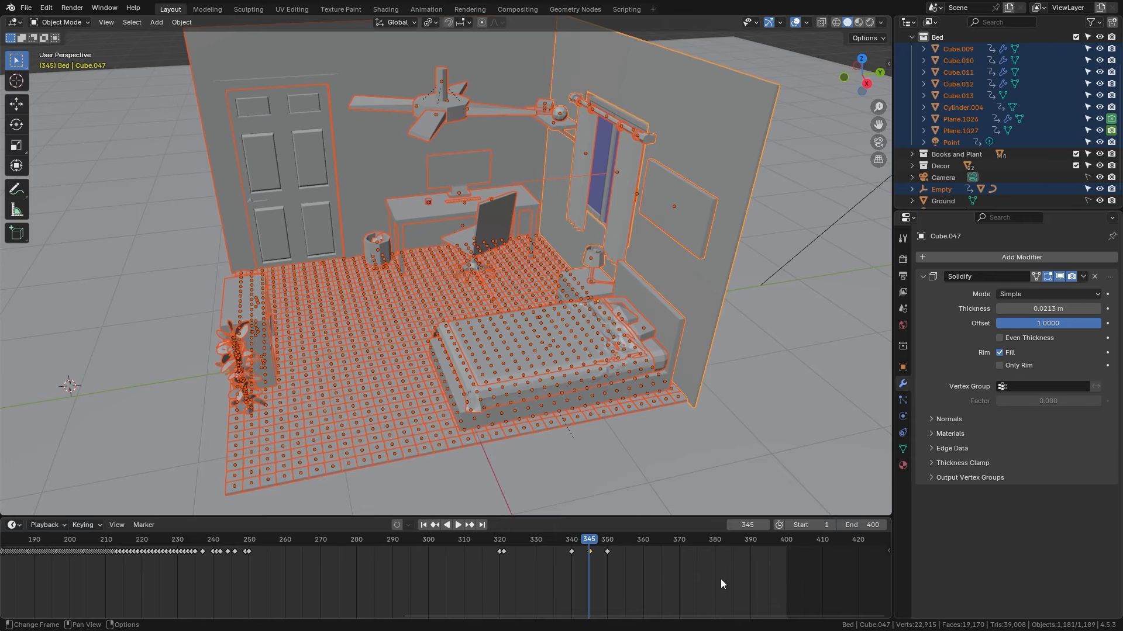
pyautogui.moveTo(588, 549); pyautogui.dragTo(607, 549)
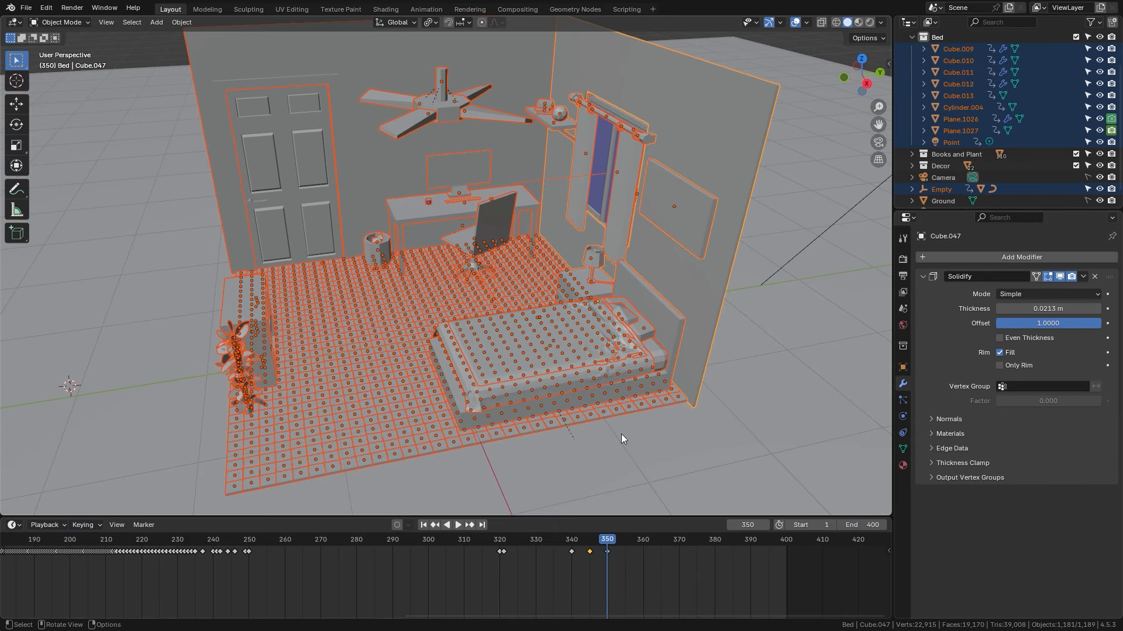
pyautogui.press('s')
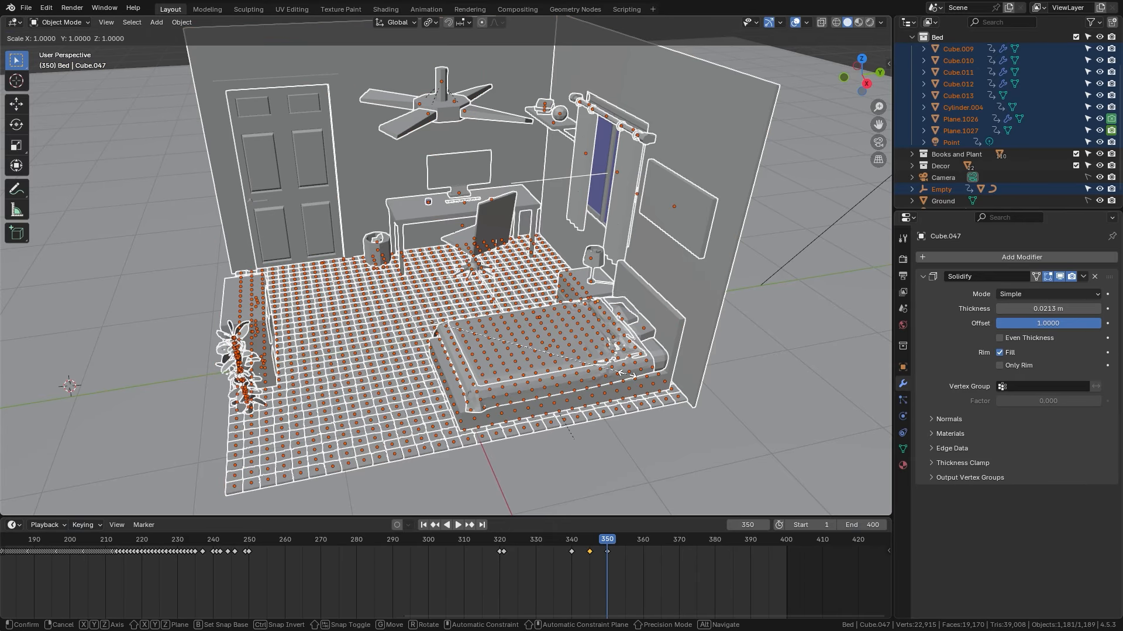
pyautogui.press('0')
pyautogui.press('Return')
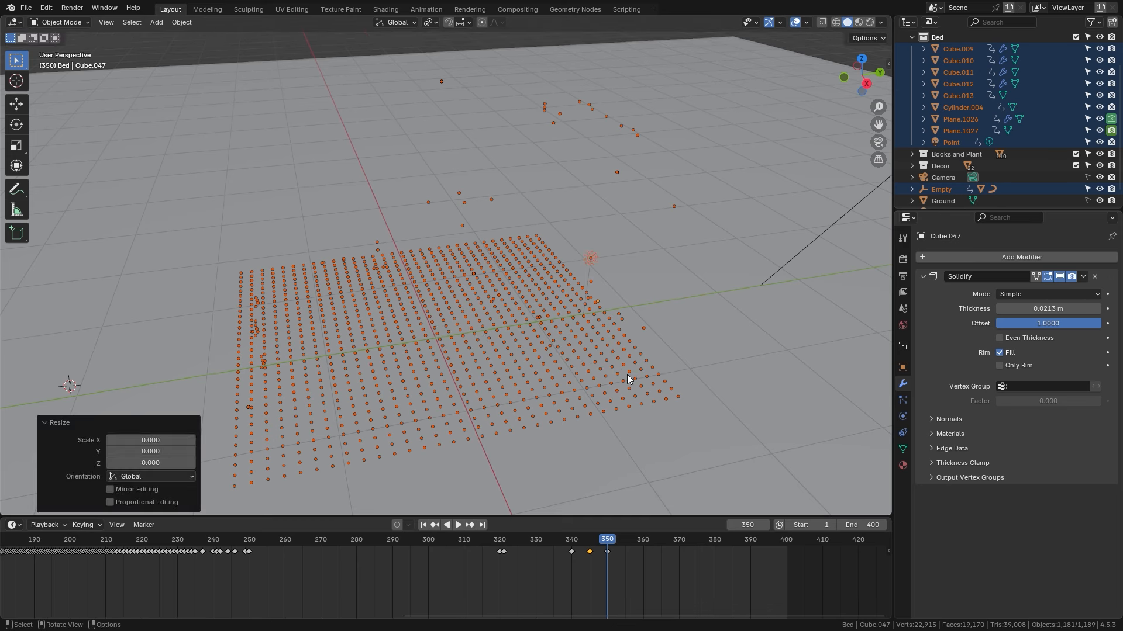
pyautogui.press('k')
pyautogui.click(627, 375)
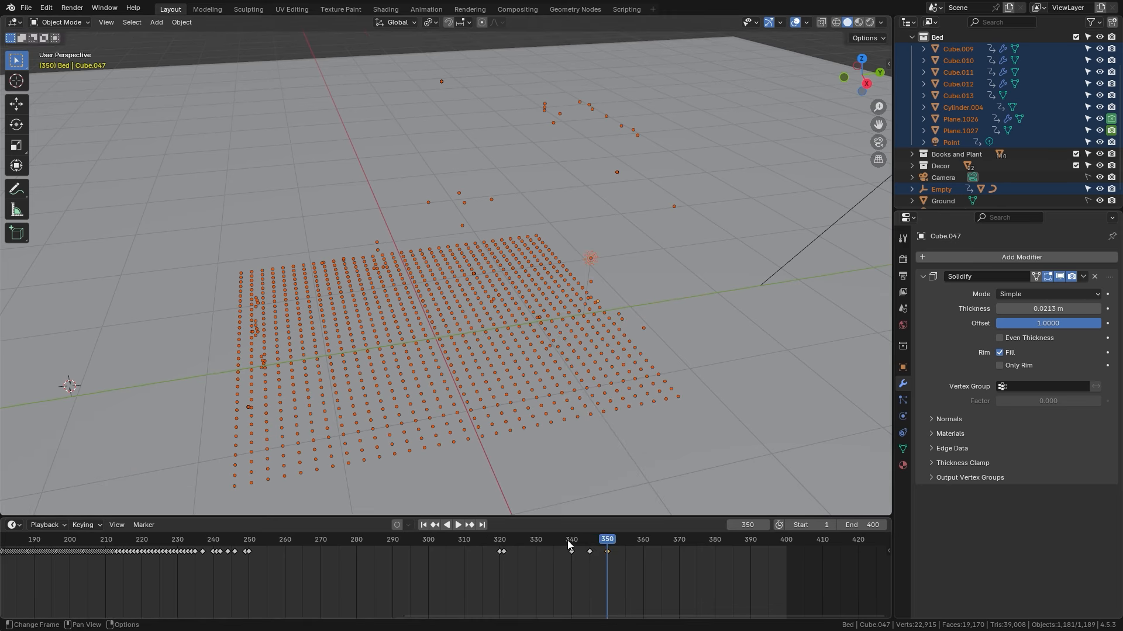
# - Return to frame 340 and set the Commotion Animation Offset threshold to 5 and the offset to 0.1
pyautogui.moveTo(568, 540); pyautogui.dragTo(575, 542)
pyautogui.keyDown('shift'); pyautogui.moveTo(413, 334); pyautogui.dragTo(446, 343, button='middle'); pyautogui.keyUp('shift')
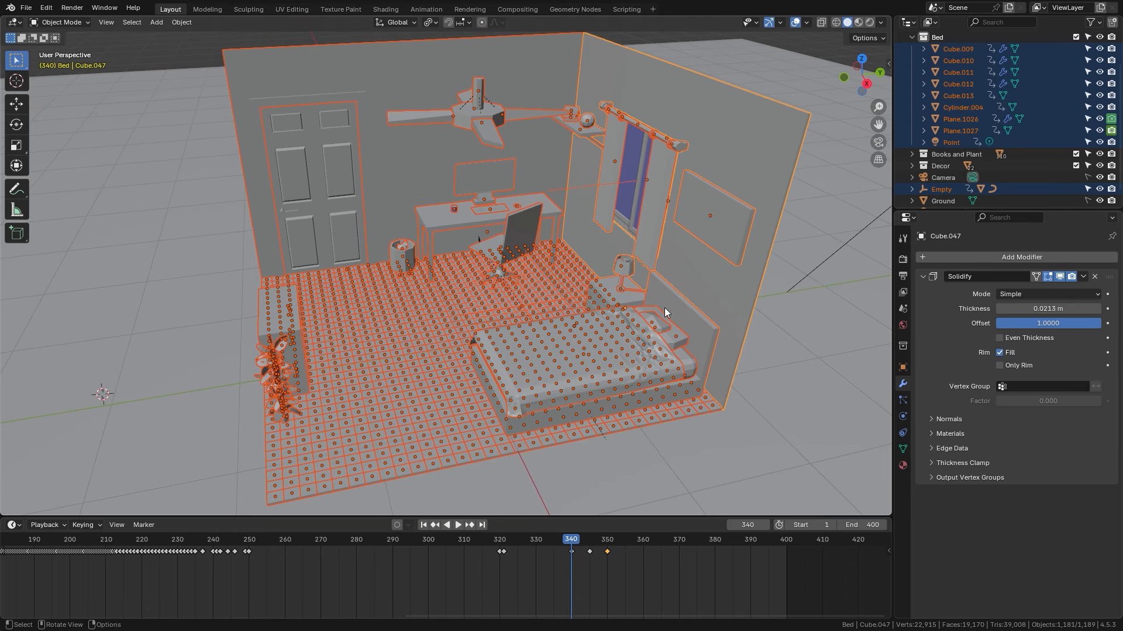
pyautogui.press('n')
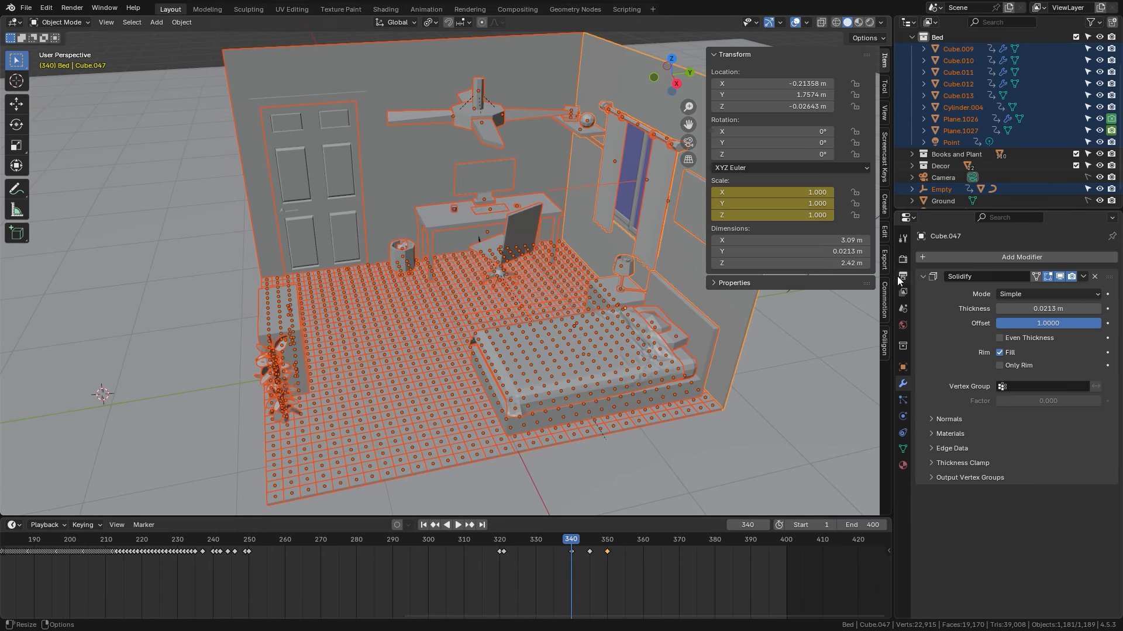
pyautogui.click(885, 304)
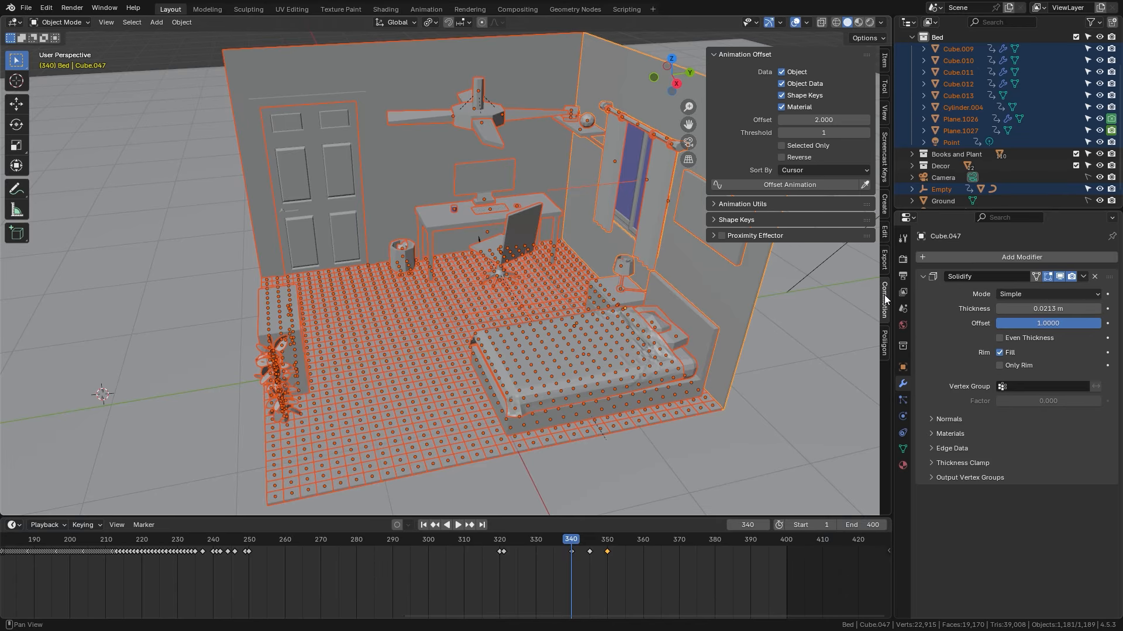
pyautogui.click(837, 132)
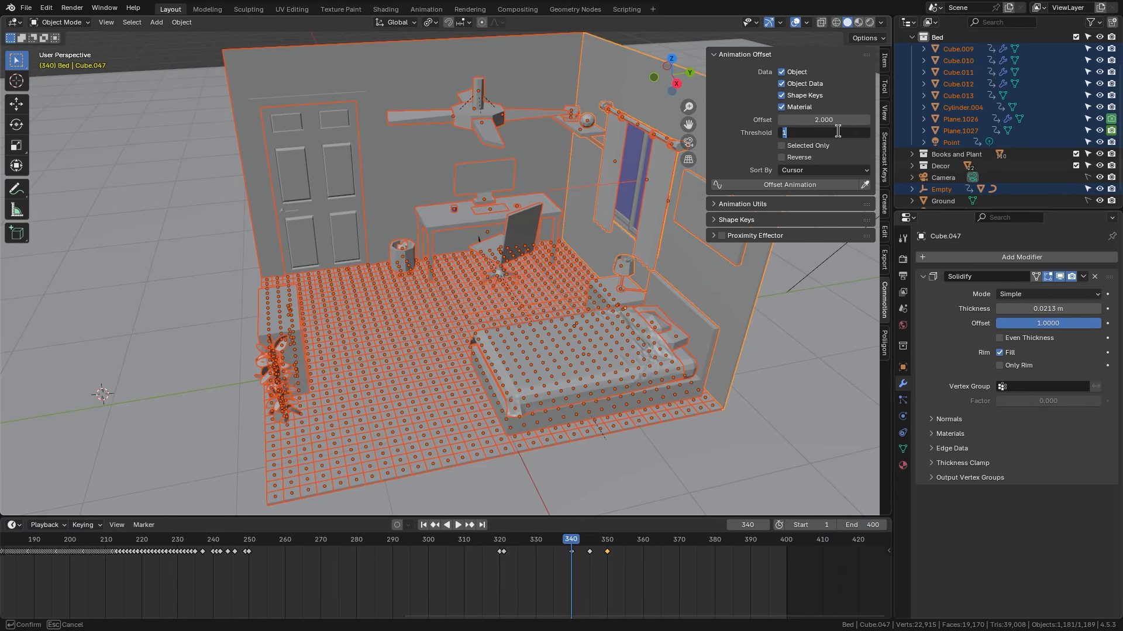
pyautogui.press('Return')
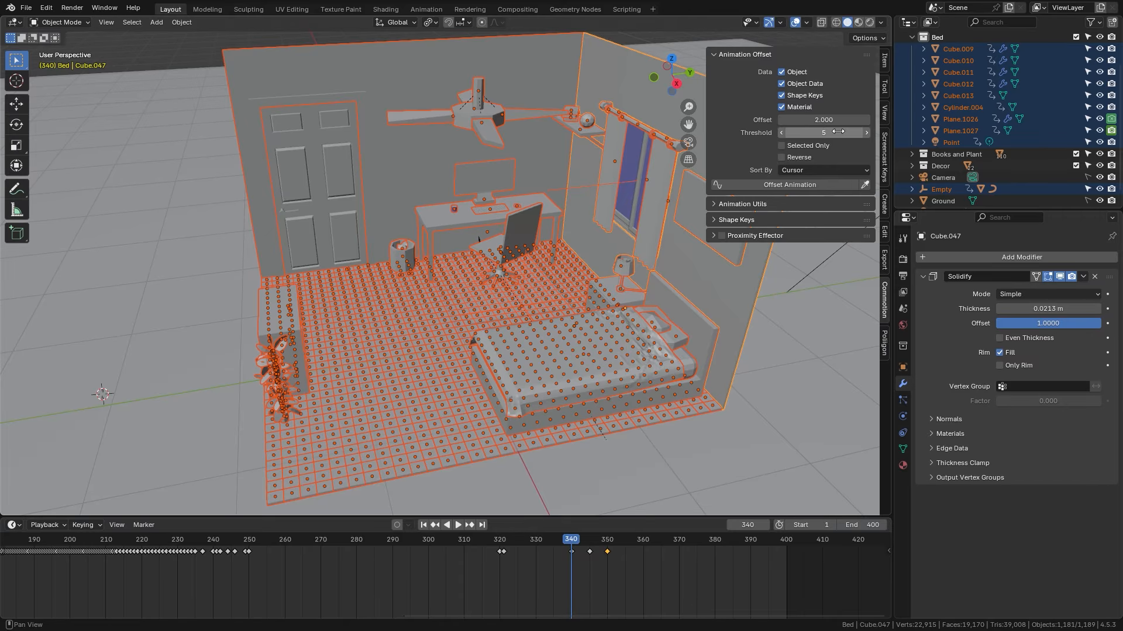
pyautogui.click(831, 120)
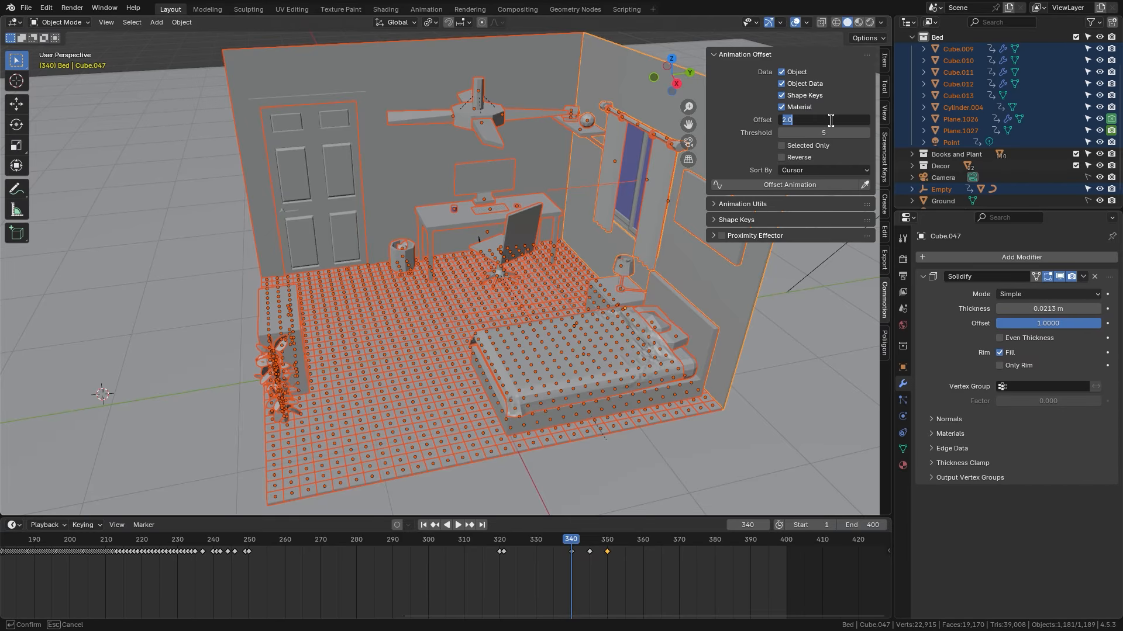
pyautogui.write('.1')
pyautogui.press('Return')
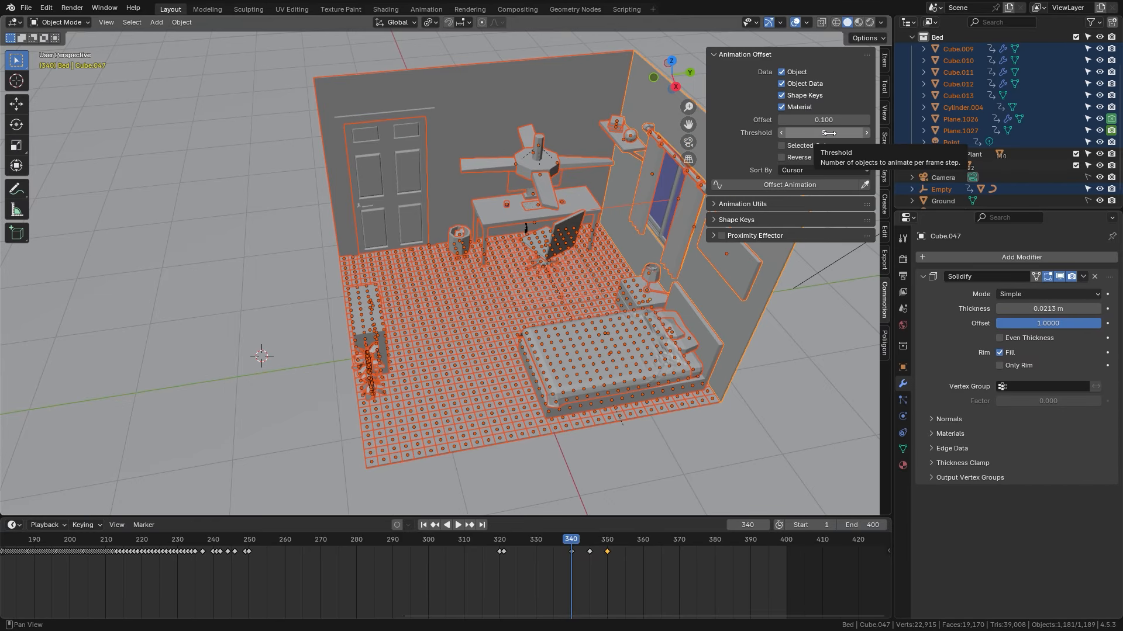
# - Limit the animation offset to selected keyframes and select the Scale keyframes at frames 345 and 350
pyautogui.click(782, 147)
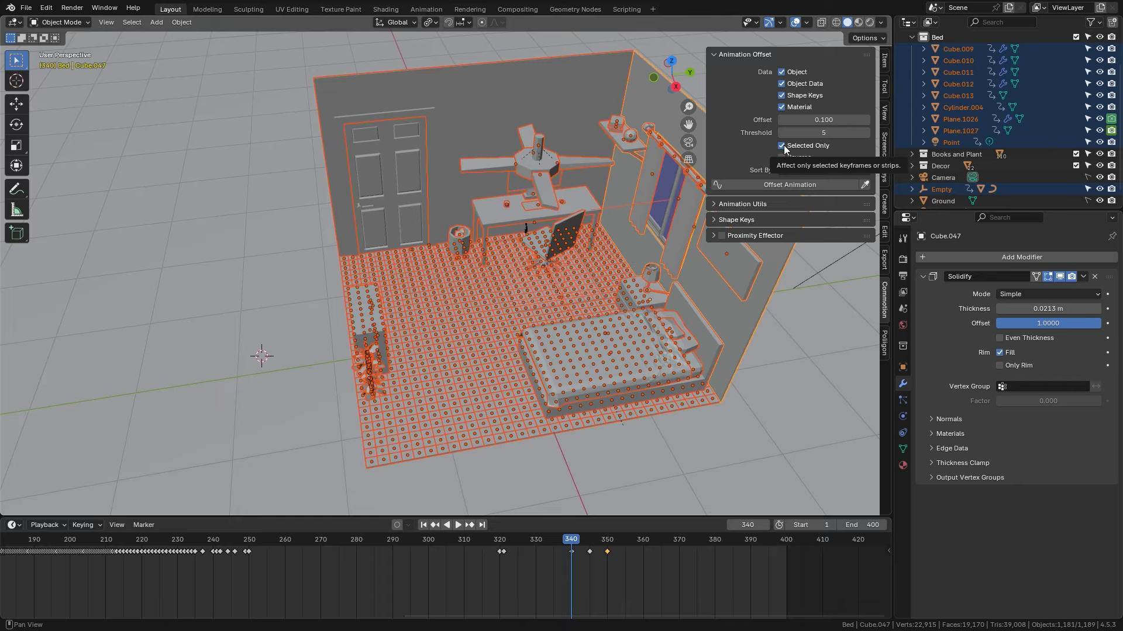
pyautogui.moveTo(639, 585); pyautogui.dragTo(582, 548)
pyautogui.moveTo(527, 345); pyautogui.dragTo(432, 369, button='middle')
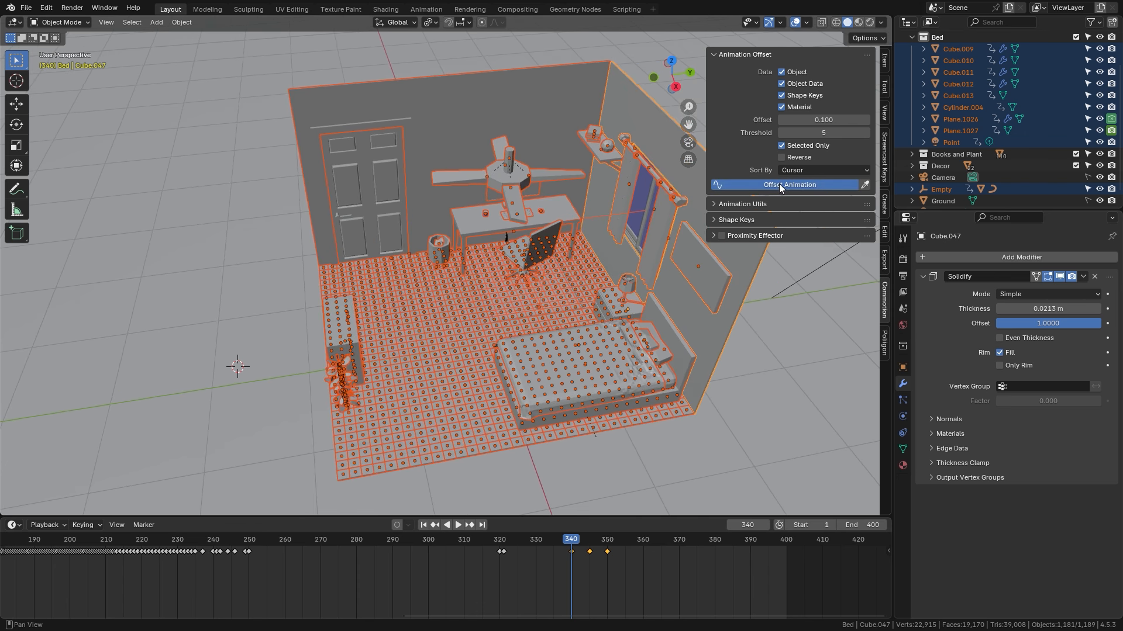
# - Try offsetting the selected keyframes with a 0.1 offset, play the animation from frame 340, and undo the offset
pyautogui.click(780, 185)
pyautogui.click(572, 539)
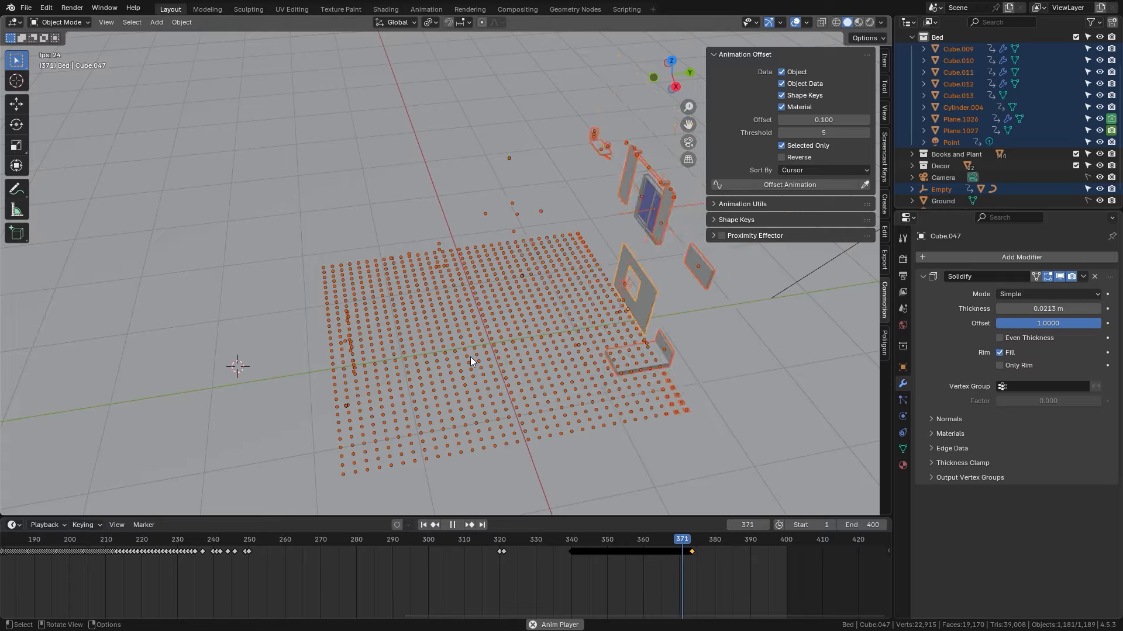
pyautogui.press('space')
pyautogui.moveTo(641, 539); pyautogui.dragTo(566, 539)
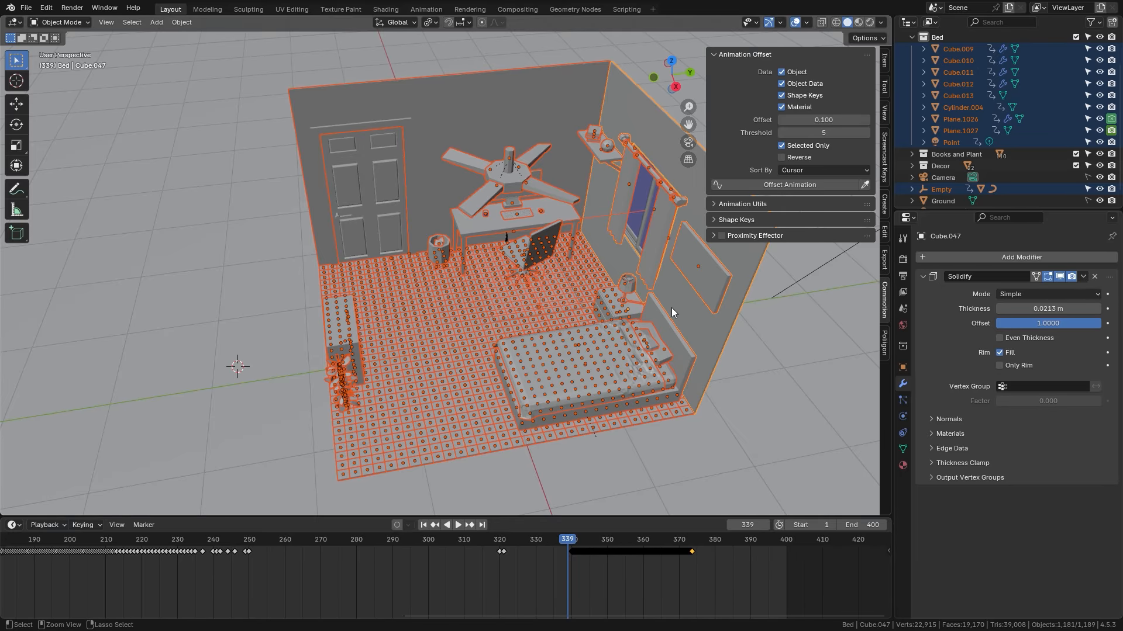
pyautogui.hotkey('ctrl', 'z')
pyautogui.hotkey('ctrl', 'z')
# - Move the two selected Scale keyframe columns to frames 350 and 360 and set the animation offset to 0.2
pyautogui.scroll(3, 664, 321)
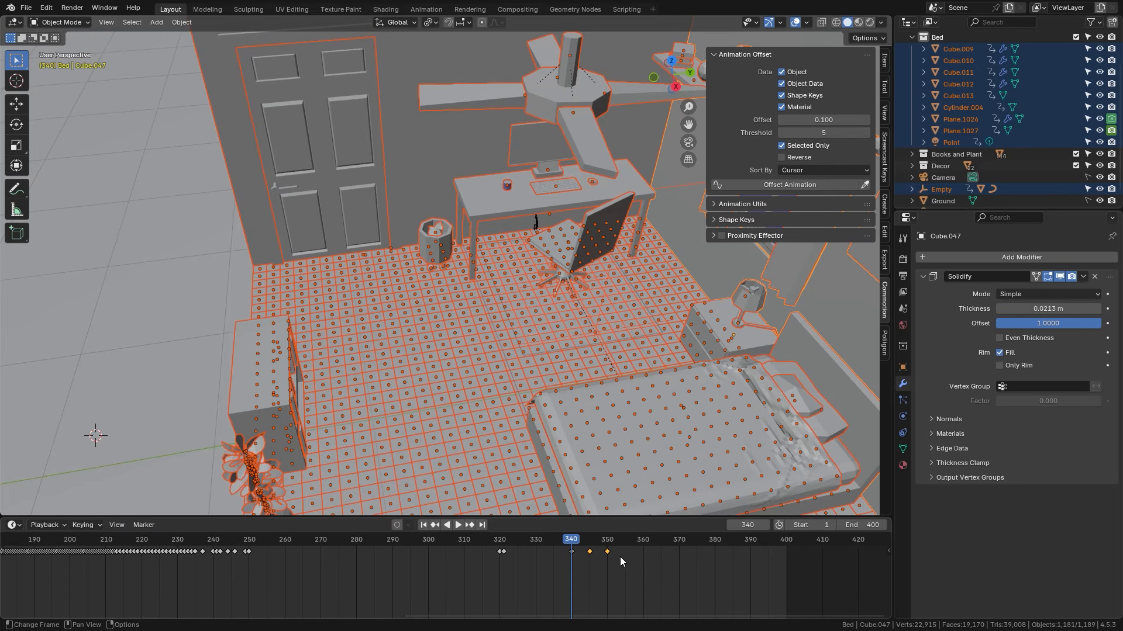
pyautogui.press('g')
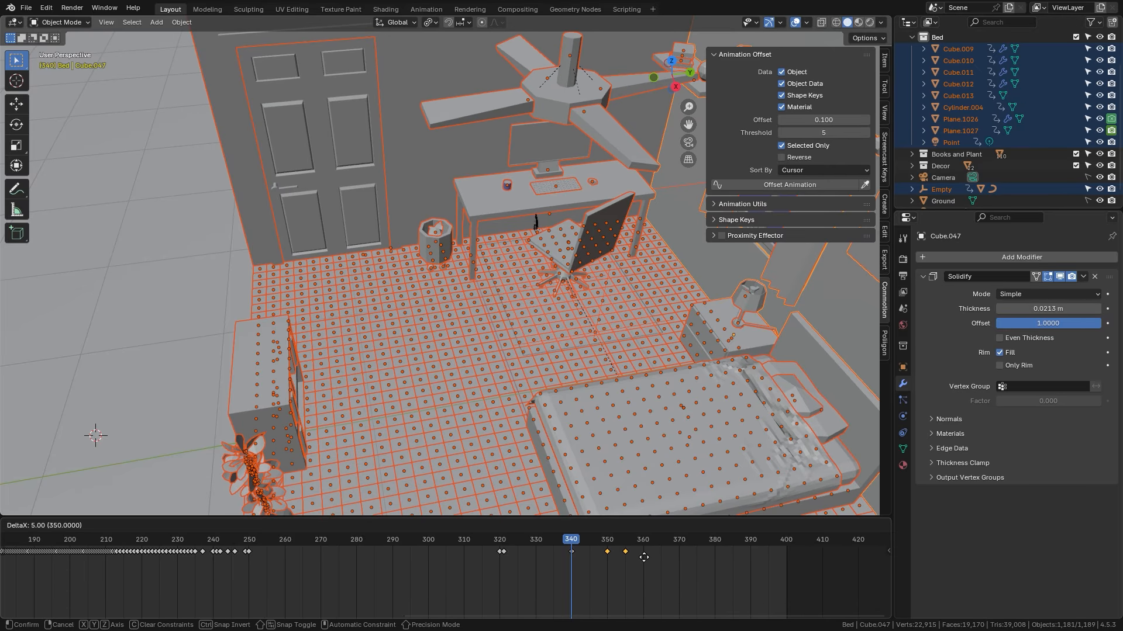
pyautogui.click(643, 557)
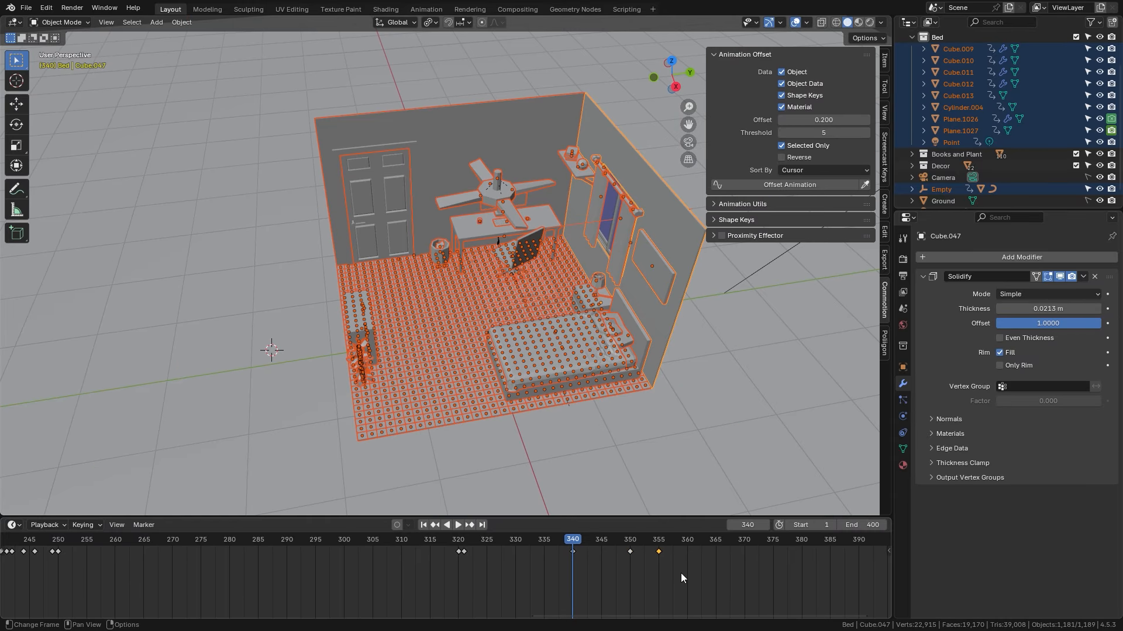
pyautogui.press('g')
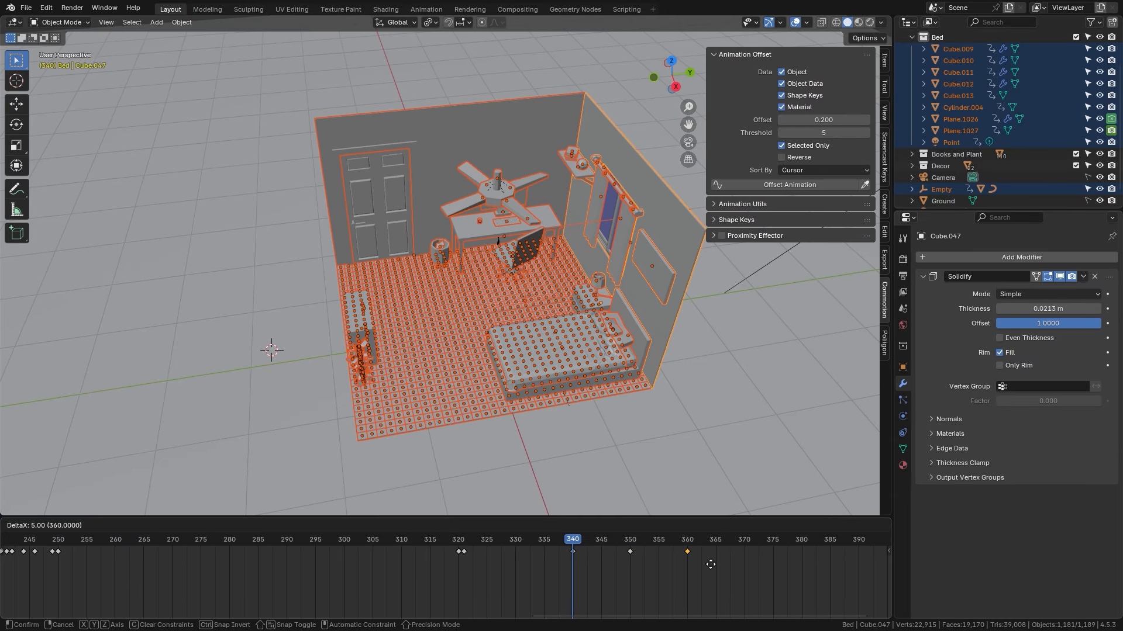
pyautogui.click(710, 568)
# - Select the Scale keyframes from frame 340 to 360, apply Offset Animation to them, and play the result
pyautogui.moveTo(735, 572); pyautogui.dragTo(568, 548)
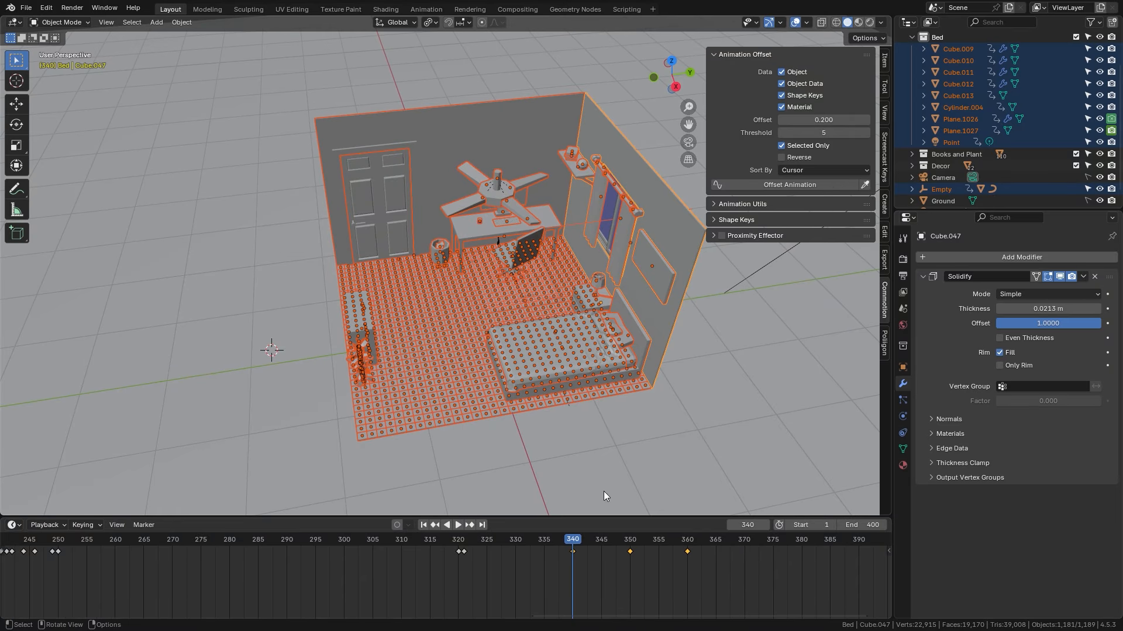
pyautogui.click(793, 186)
pyautogui.scroll(-3, 643, 313)
pyautogui.scroll(-2, 705, 559)
pyautogui.press('space')
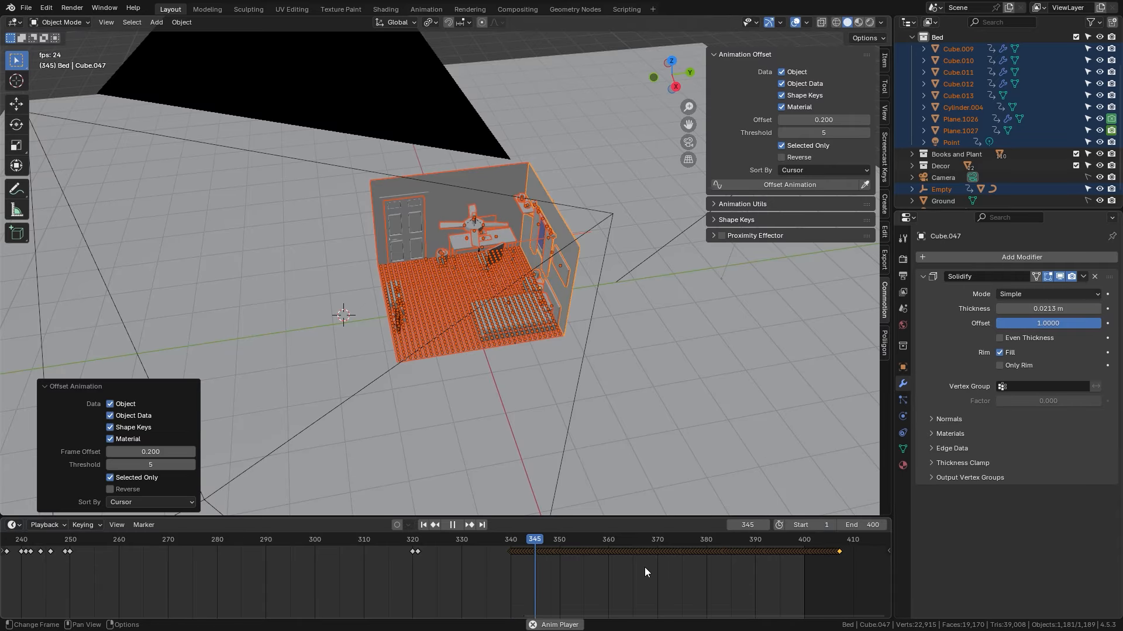
pyautogui.scroll(4, 447, 386)
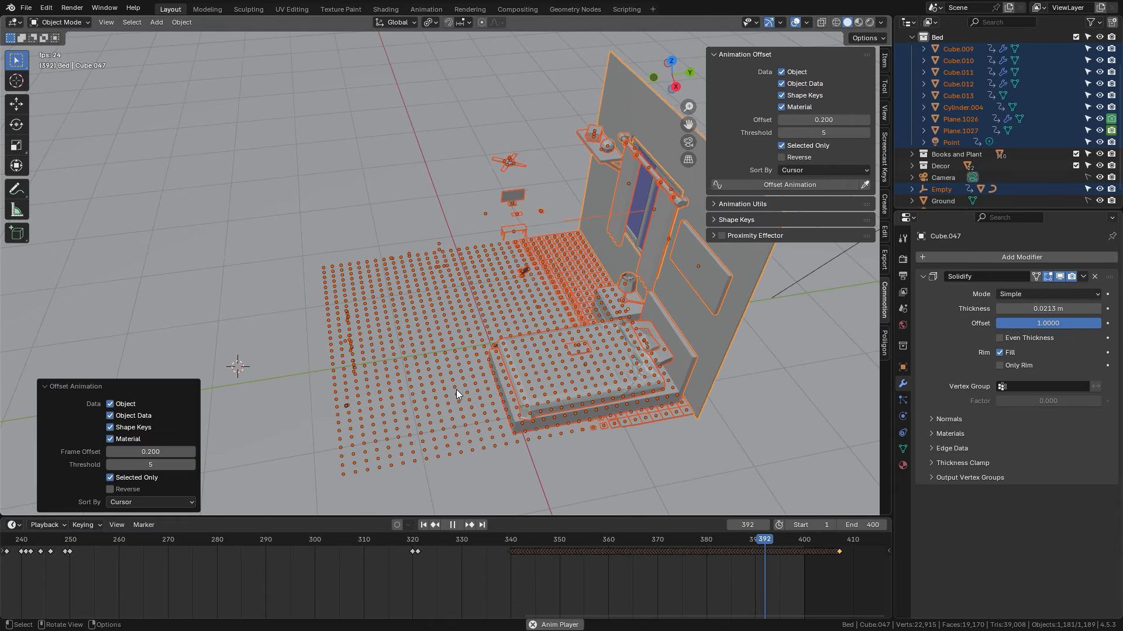
pyautogui.press('space')
# - Set the scene's end frame to 450 and play the animation from frame 340
pyautogui.click(857, 525)
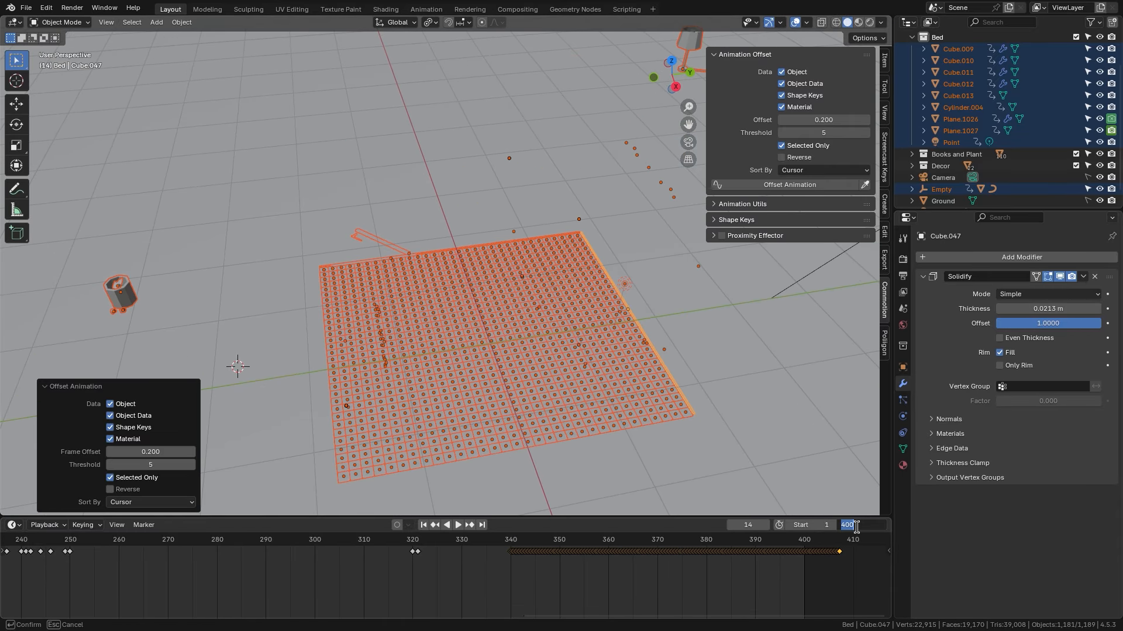
pyautogui.write('450')
pyautogui.press('Return')
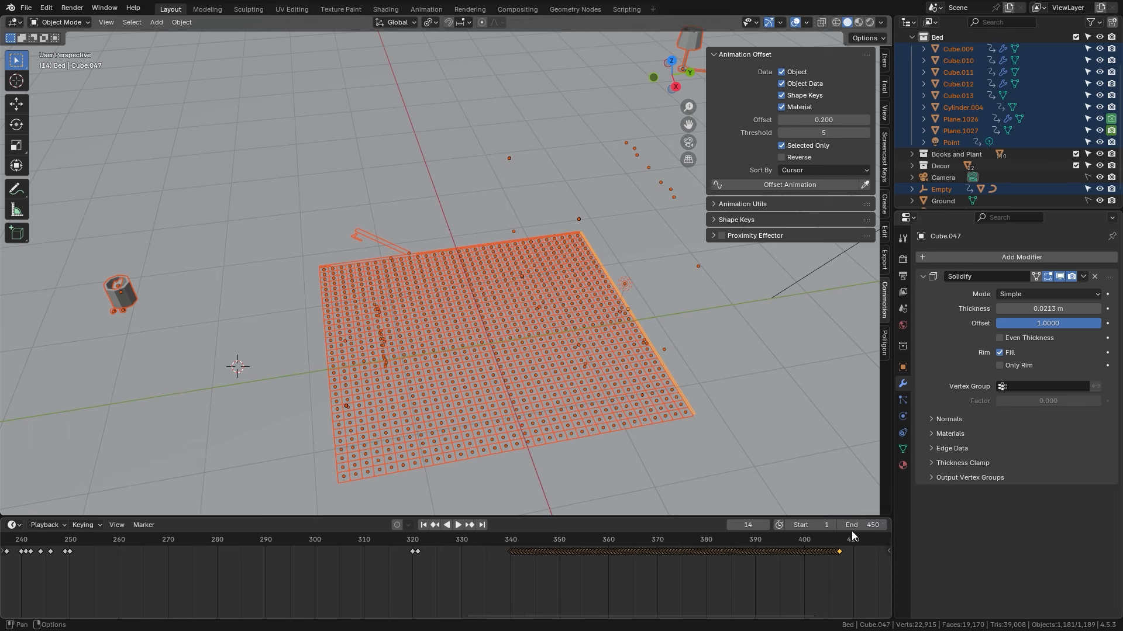
pyautogui.click(512, 541)
pyautogui.press('space')
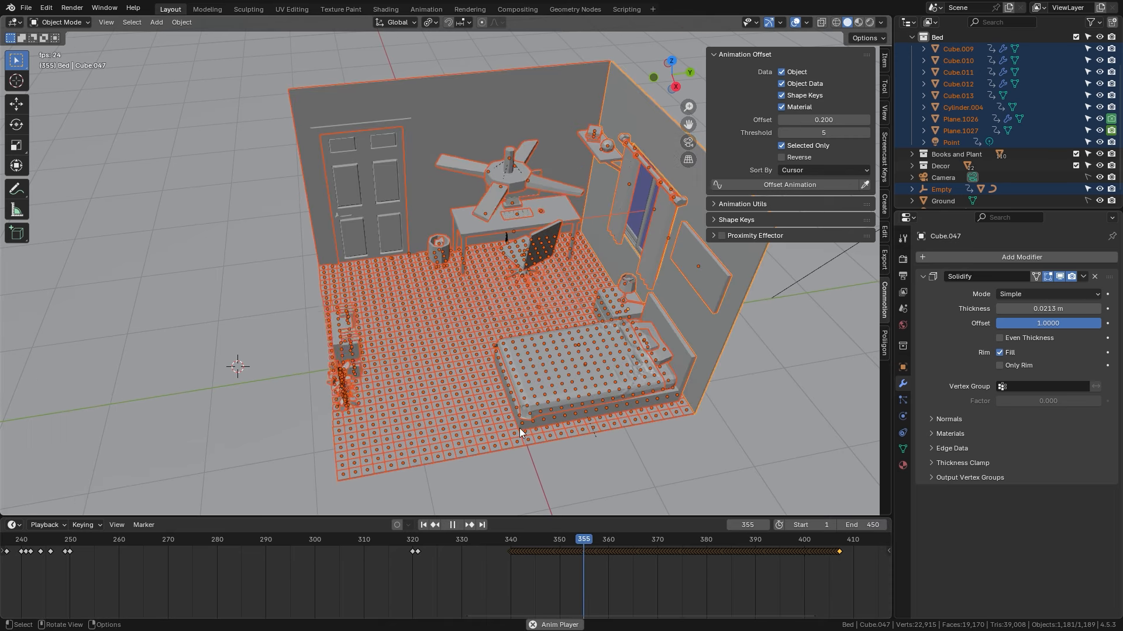